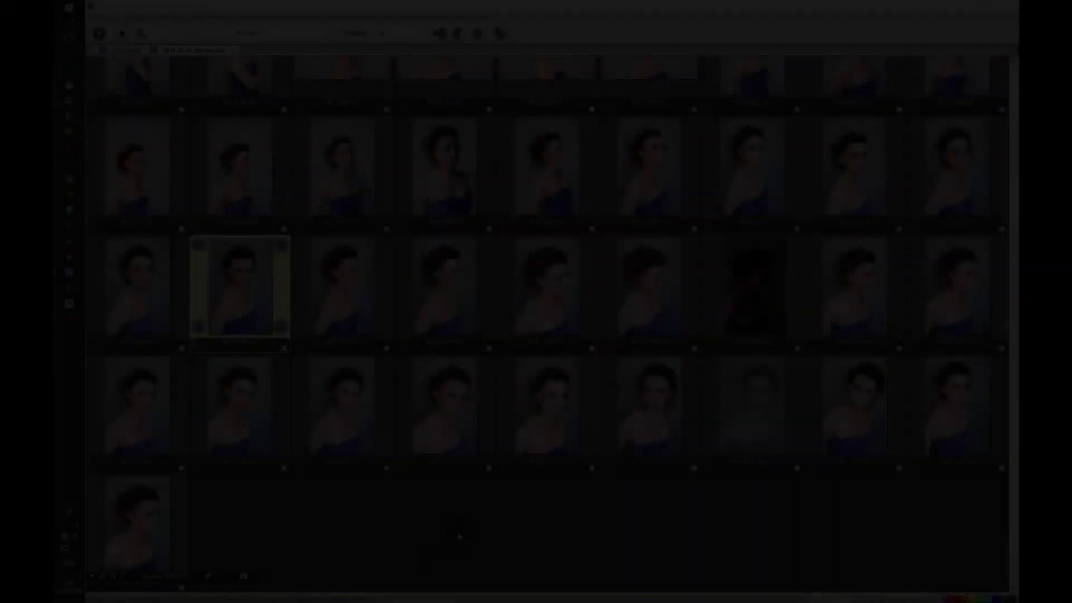
# Step: Preview IMG_5374, IMG_5376 and IMG_5365 full size, settling on IMG_5365.CR2 as the portrait
pyautogui.doubleClick(444, 405)
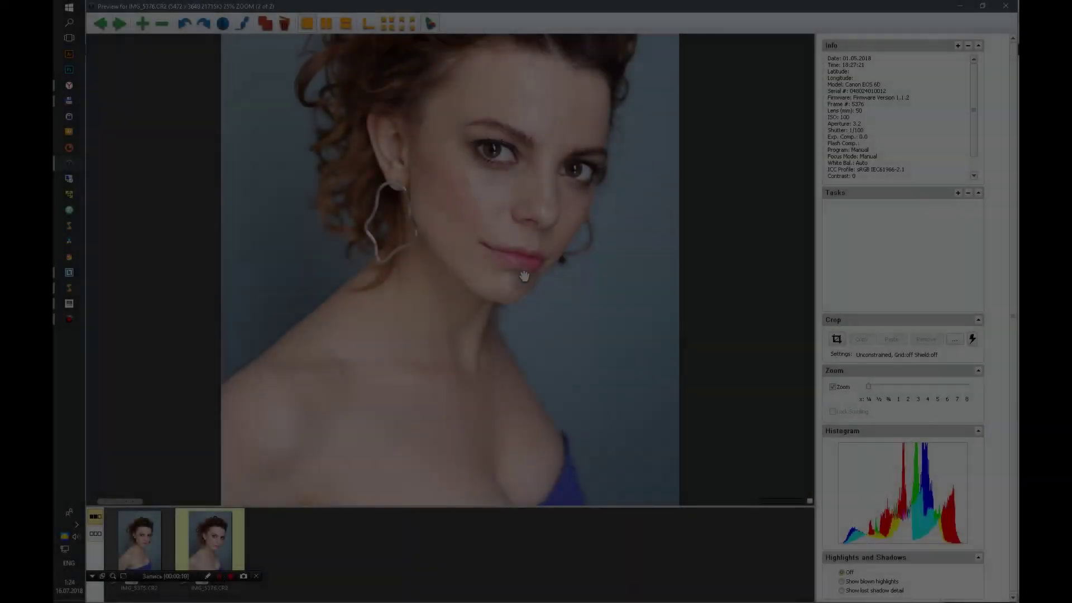
pyautogui.press('Escape')
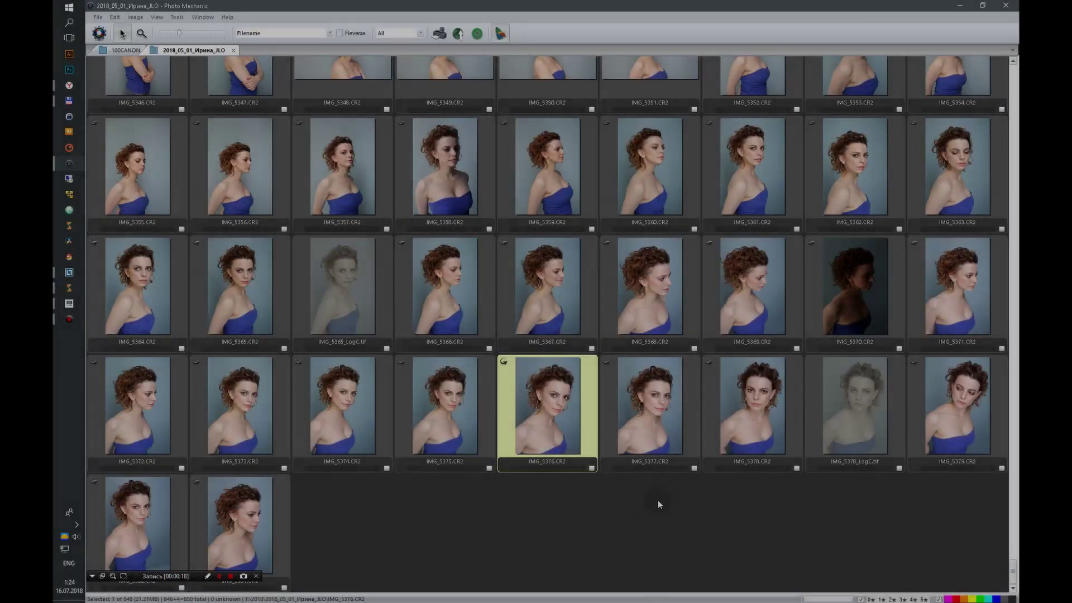
pyautogui.doubleClick(342, 406)
pyautogui.press('Escape')
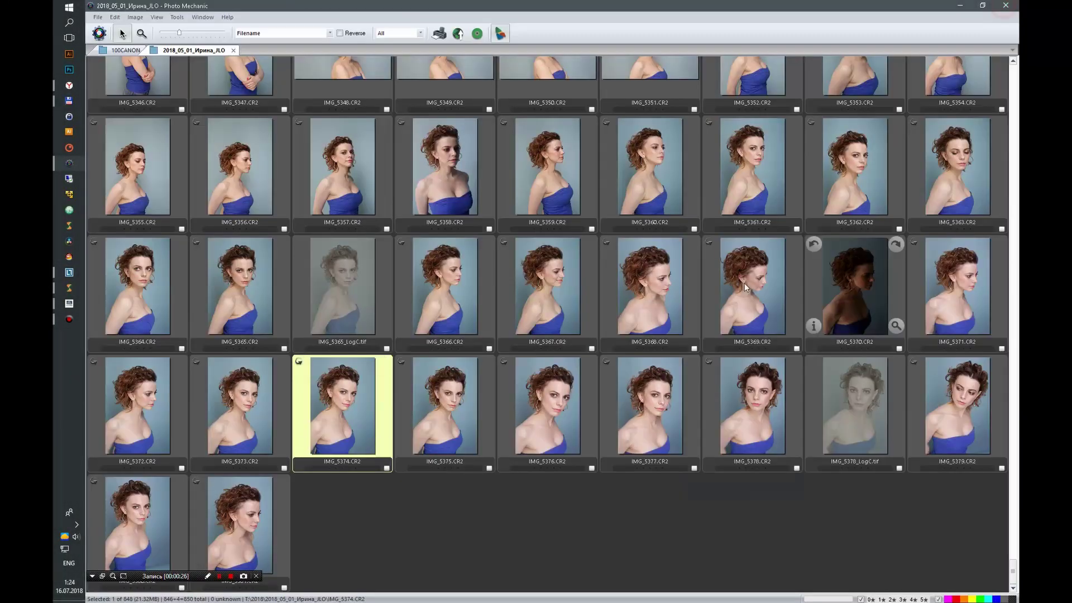
pyautogui.click(574, 402)
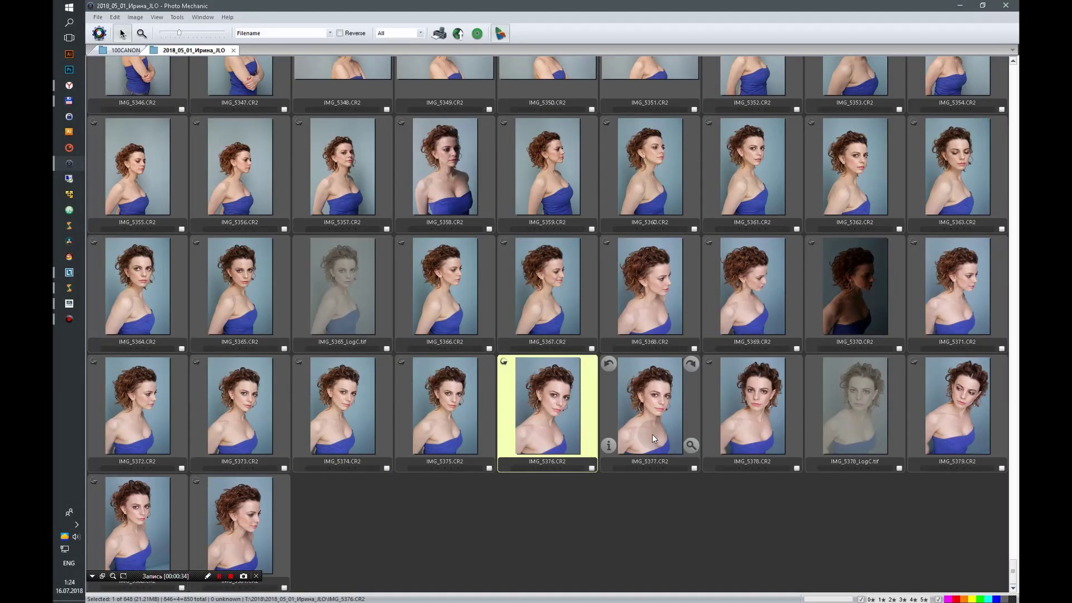
pyautogui.doubleClick(261, 285)
pyautogui.press('Escape')
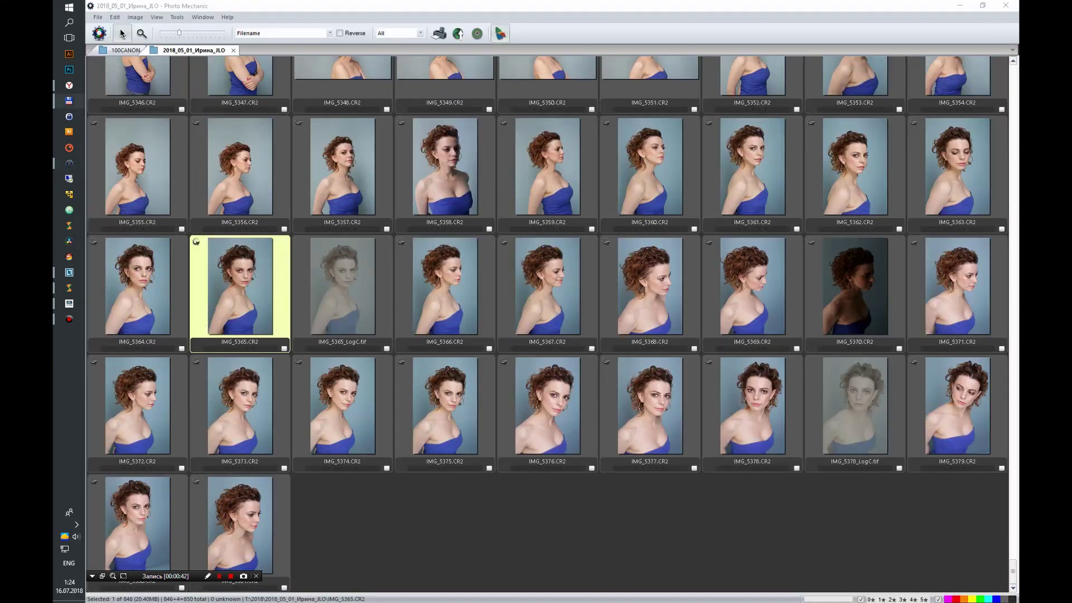
# Step: Launch 3D LUT Creator and apply the Raw - Neutral preset from the Log presets folder
pyautogui.doubleClick(474, 267)
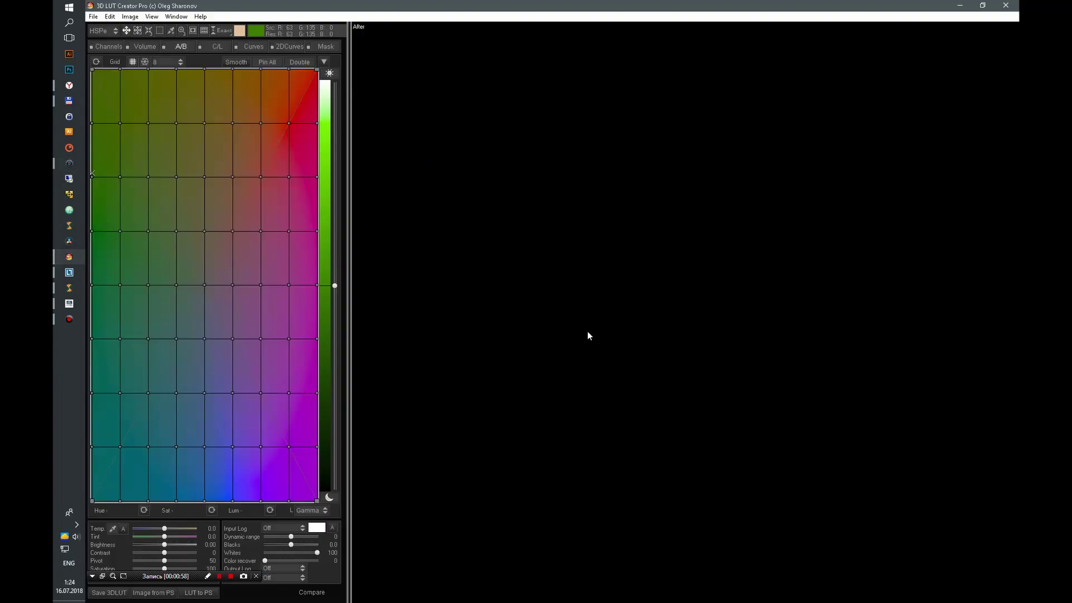
pyautogui.click(68, 100)
pyautogui.moveTo(558, 182)
pyautogui.mouseDown()
pyautogui.moveTo(523, 313)
pyautogui.moveTo(875, 304)
pyautogui.moveTo(928, 272)
pyautogui.mouseUp()
pyautogui.click(476, 350)
pyautogui.doubleClick(409, 418)
pyautogui.doubleClick(502, 467)
pyautogui.moveTo(838, 441); pyautogui.dragTo(529, 318)
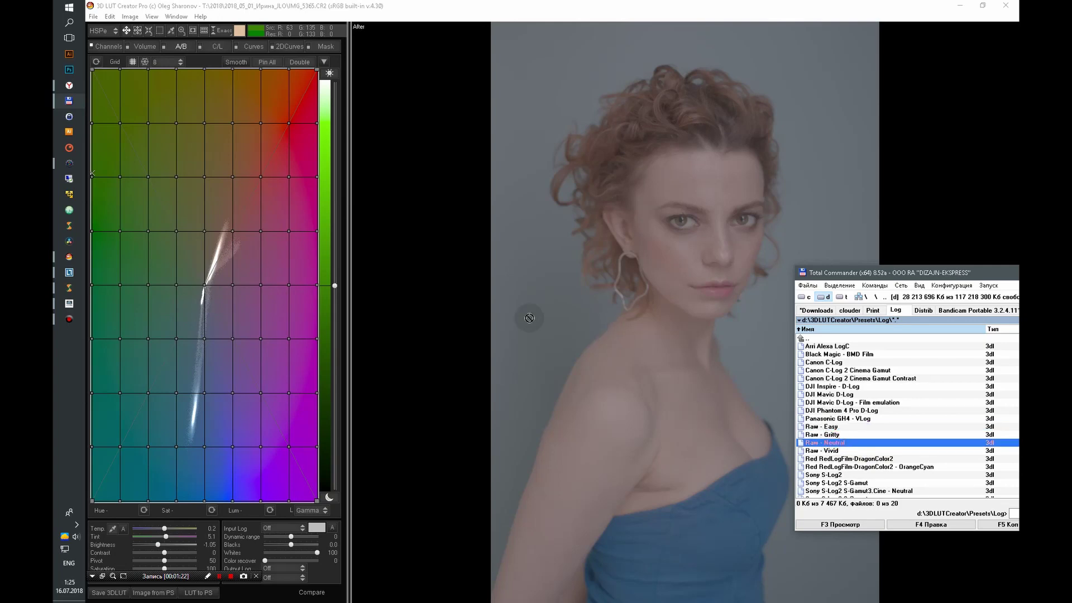
# Step: Load the IMG_5365 portrait into the grading window, accepting the existing-TIFF warning
pyautogui.moveTo(528, 277); pyautogui.dragTo(223, 282)
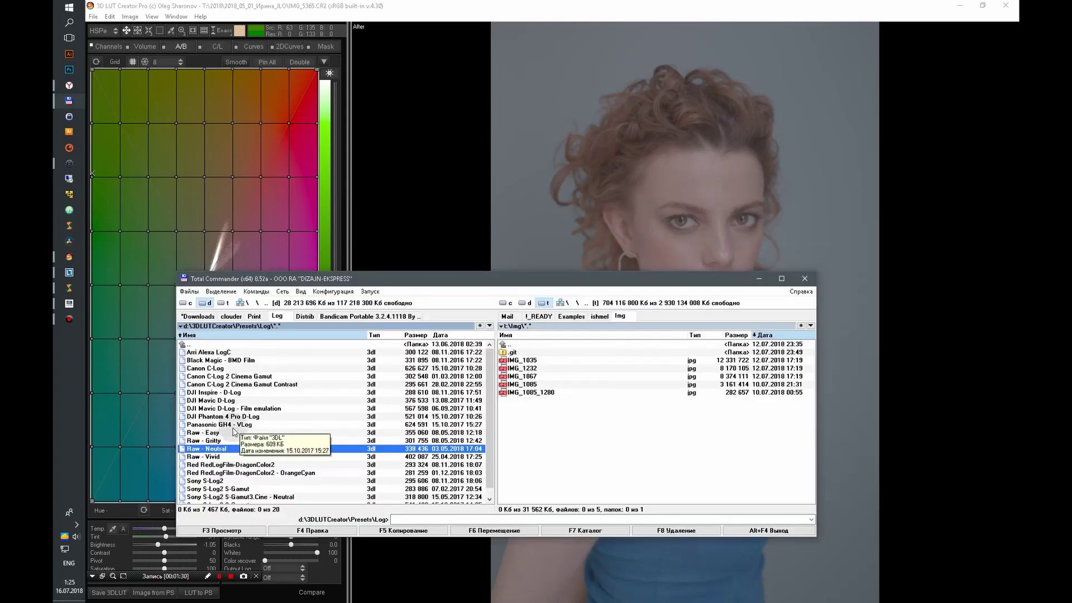
pyautogui.doubleClick(189, 344)
pyautogui.doubleClick(205, 393)
pyautogui.moveTo(201, 444); pyautogui.dragTo(520, 117)
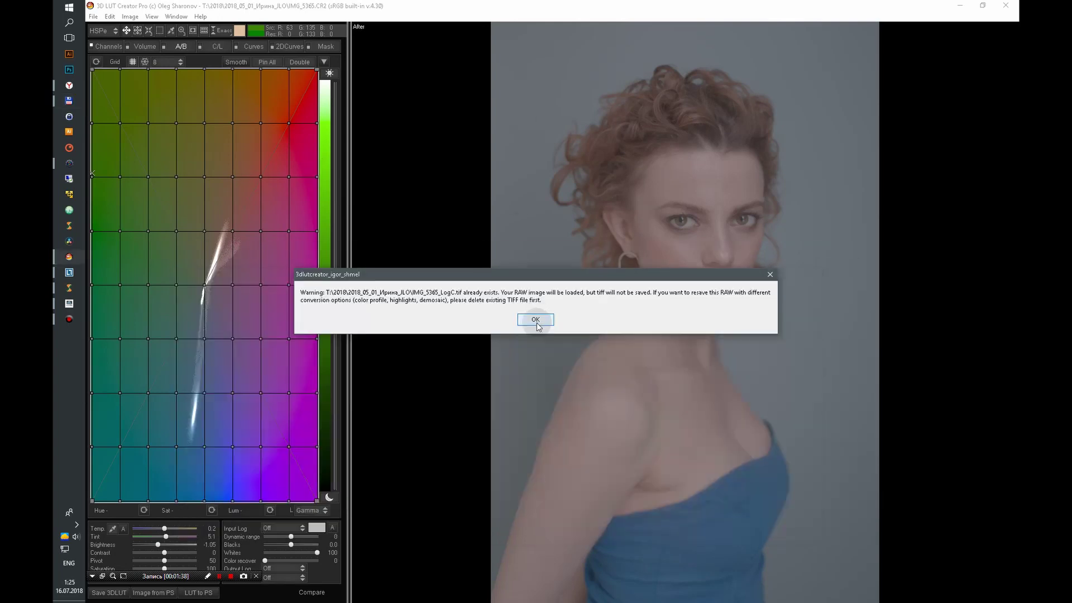
pyautogui.click(519, 318)
# Step: Set the Input Log profile to Cinestyle
pyautogui.click(69, 304)
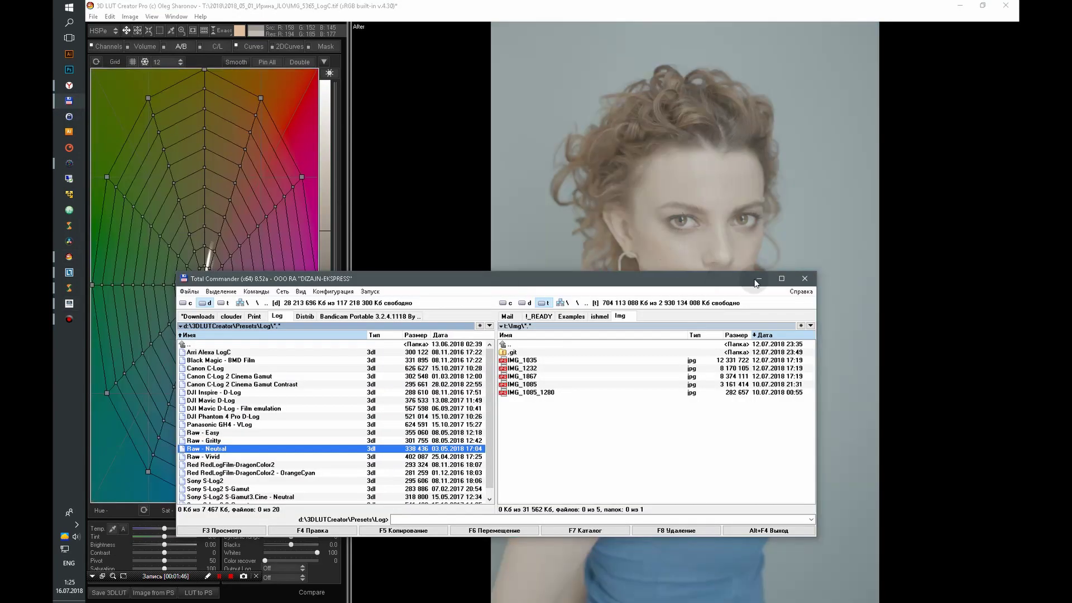
pyautogui.click(760, 278)
pyautogui.click(302, 528)
pyautogui.click(296, 478)
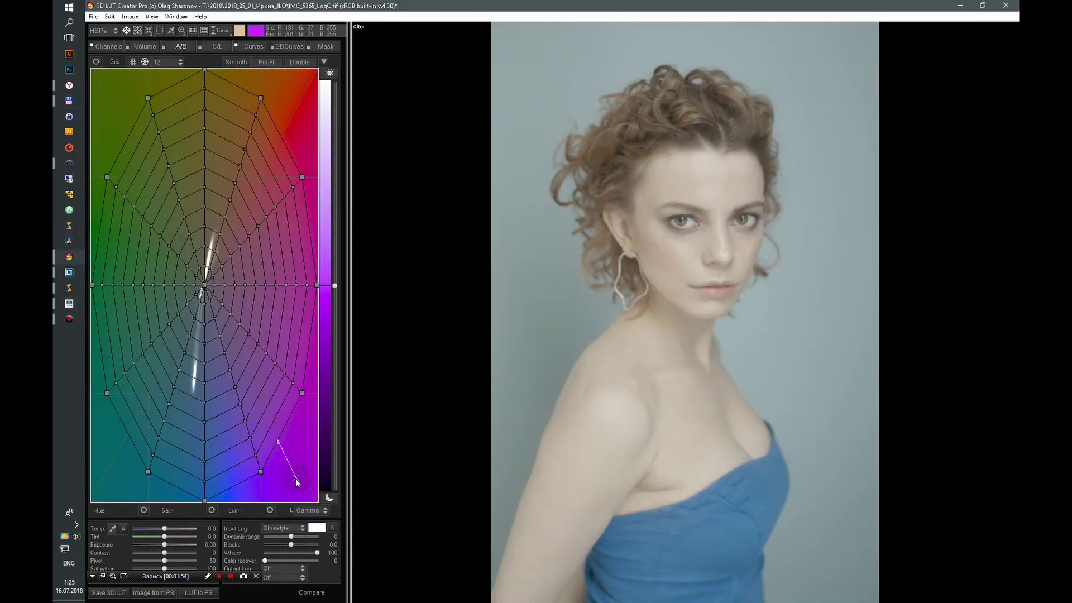
# Step: Raise dynamic range to 67, darken exposure, add contrast, lift blacks and shift pivot, then launch Photoshop
pyautogui.moveTo(291, 537); pyautogui.dragTo(306, 537)
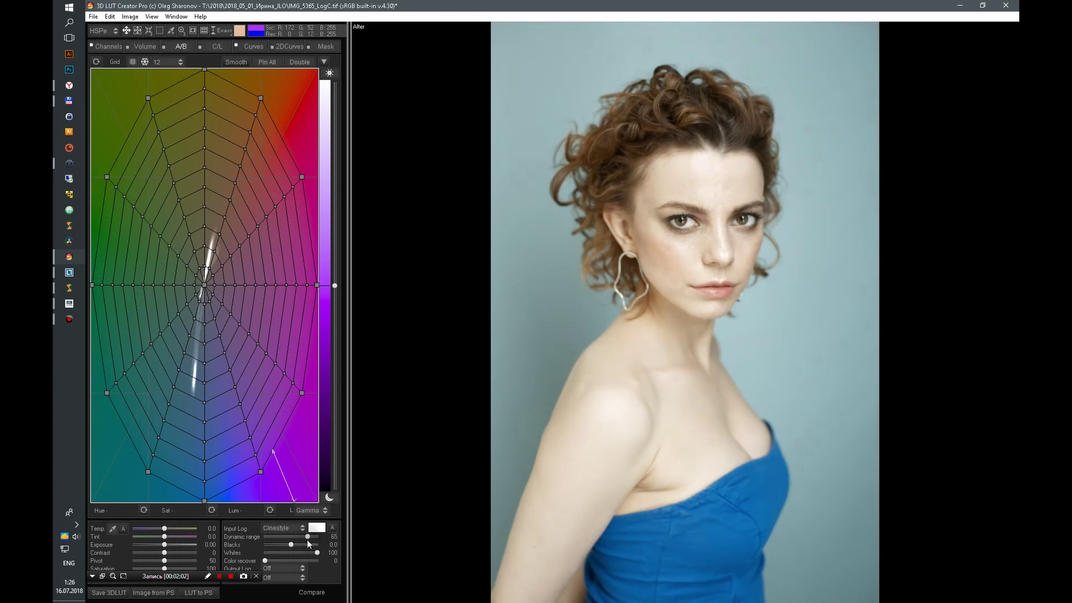
pyautogui.moveTo(164, 544); pyautogui.dragTo(176, 554)
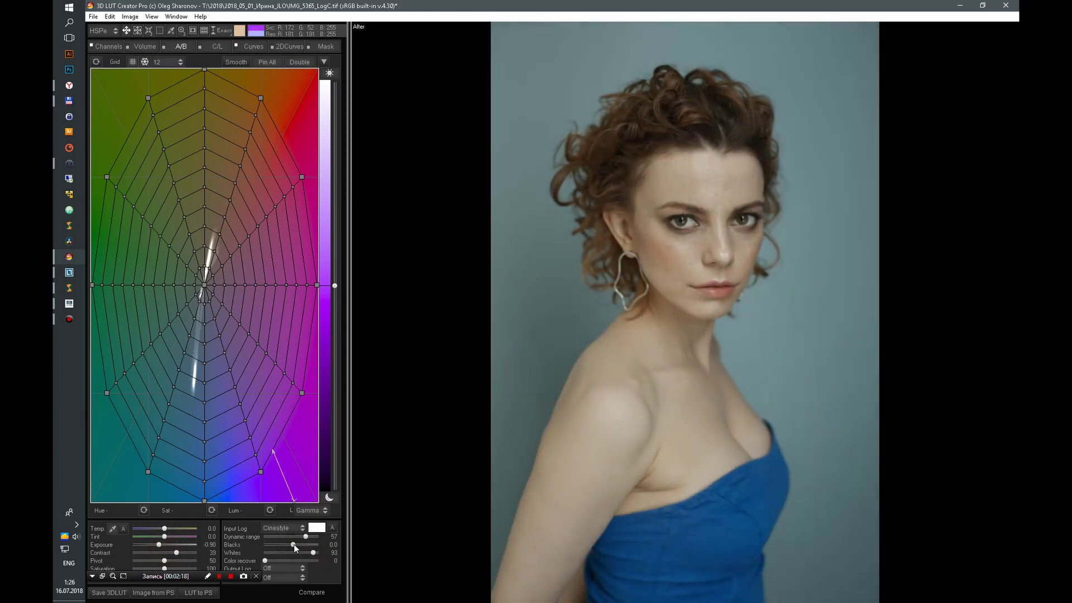
pyautogui.moveTo(294, 544); pyautogui.dragTo(292, 545)
pyautogui.moveTo(305, 539); pyautogui.dragTo(308, 539)
pyautogui.moveTo(165, 561)
pyautogui.mouseDown()
pyautogui.moveTo(172, 568)
pyautogui.moveTo(158, 544)
pyautogui.mouseUp()
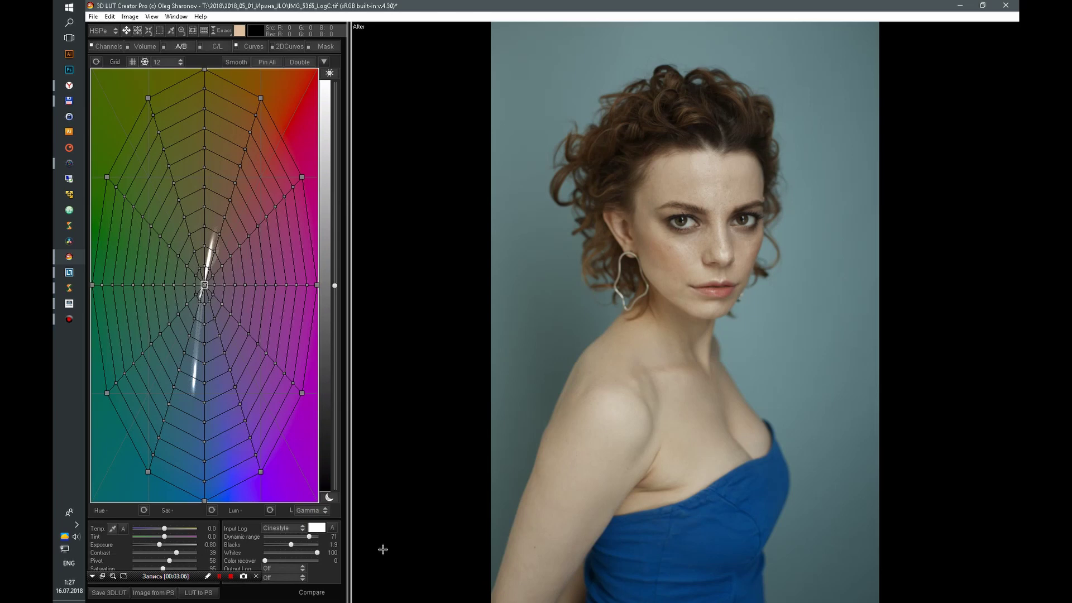
pyautogui.click(70, 69)
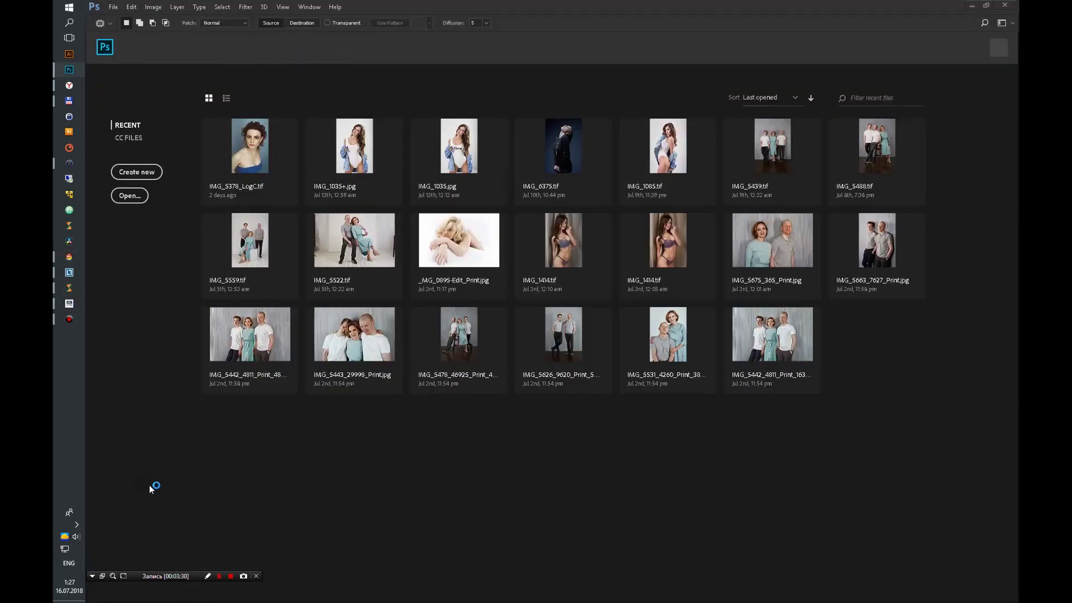
# Step: Open the graded LogC portrait in Photoshop with its 3DLutCreator colour lookup
pyautogui.click(68, 258)
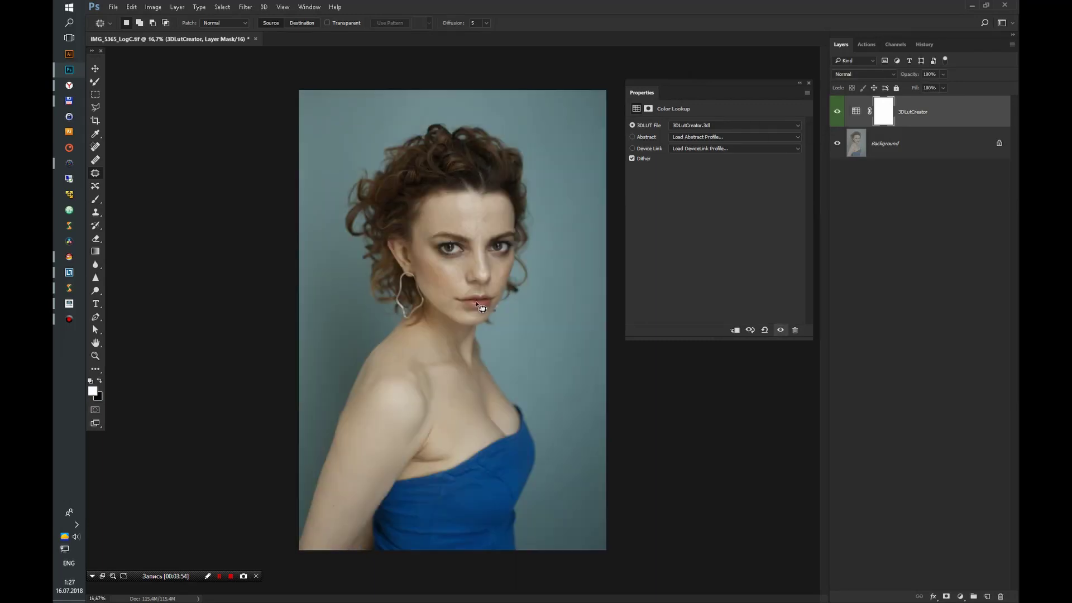
pyautogui.scroll(2, 480, 305)
pyautogui.scroll(1, 543, 143)
pyautogui.scroll(1, 577, 397)
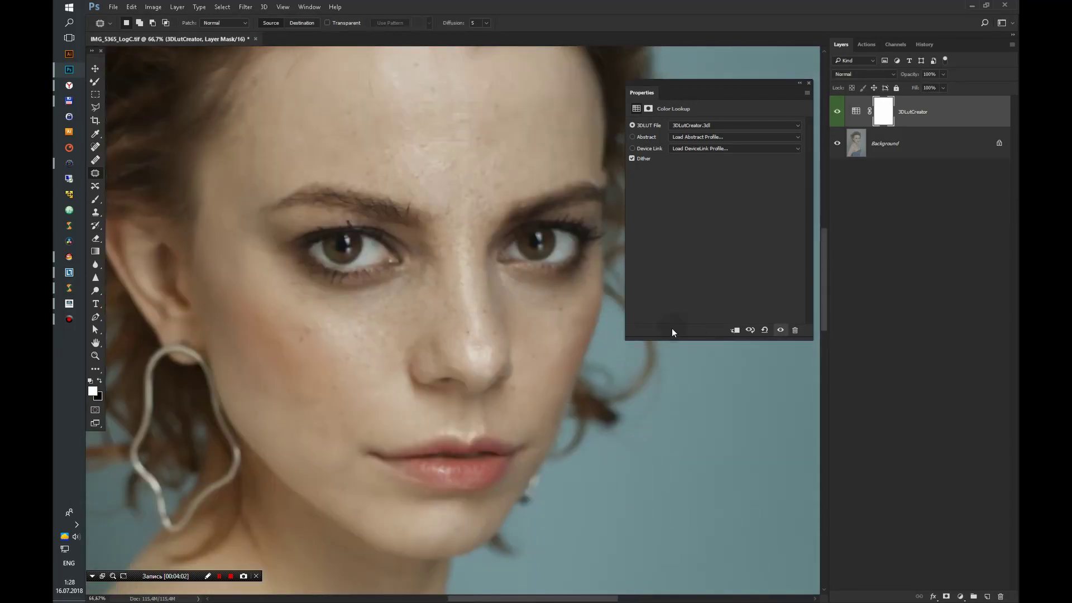
pyautogui.scroll(-3, 672, 399)
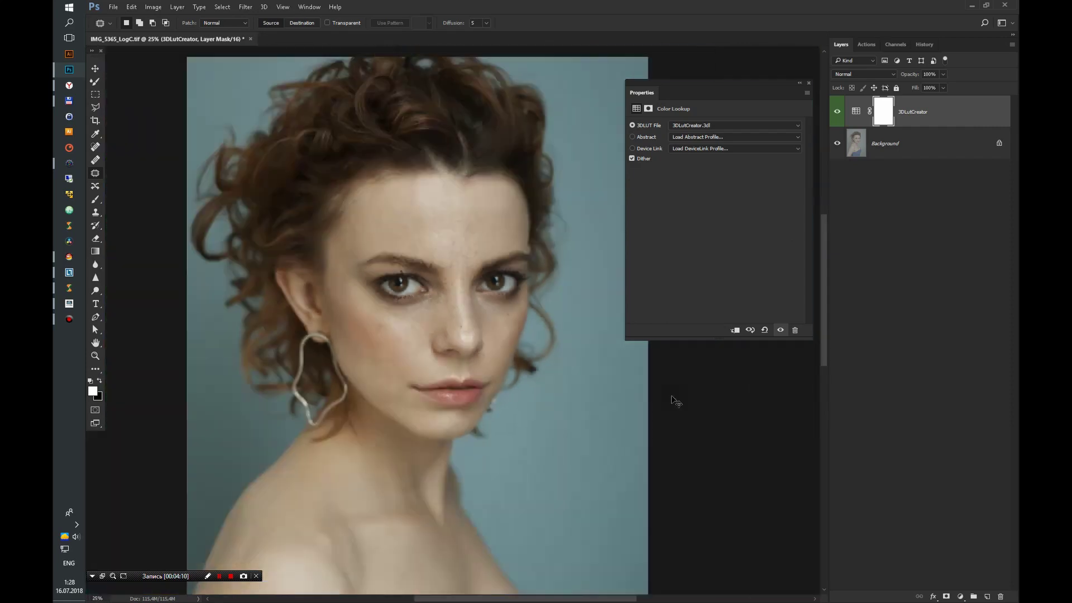
# Step: Add a Curves 1 layer with the RGB white point pulled inward to brighten the portrait
pyautogui.click(960, 597)
pyautogui.click(930, 434)
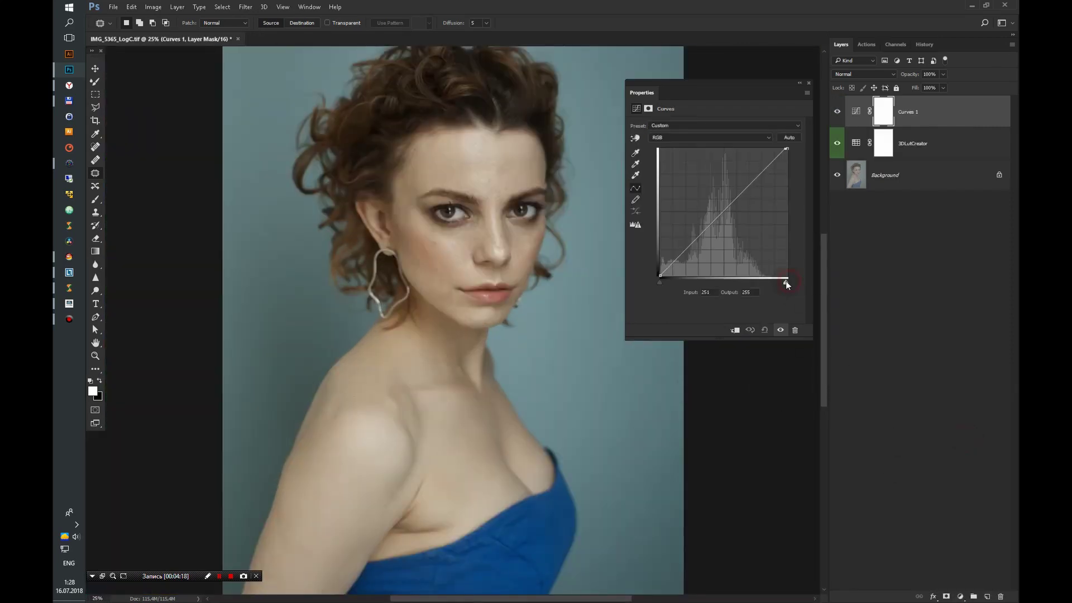
pyautogui.moveTo(787, 282); pyautogui.dragTo(768, 284)
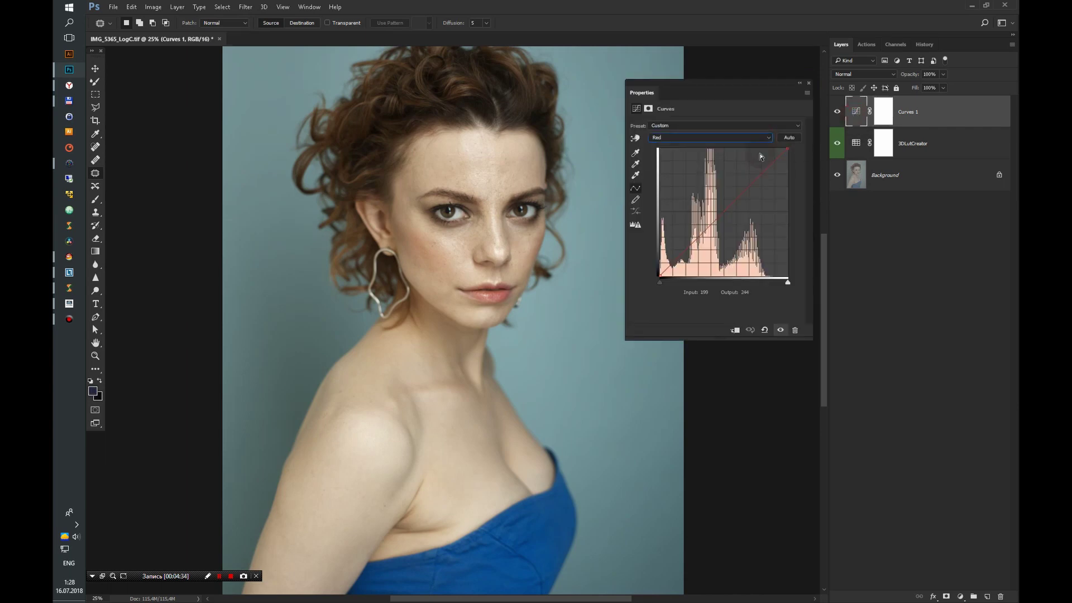
pyautogui.click(767, 138)
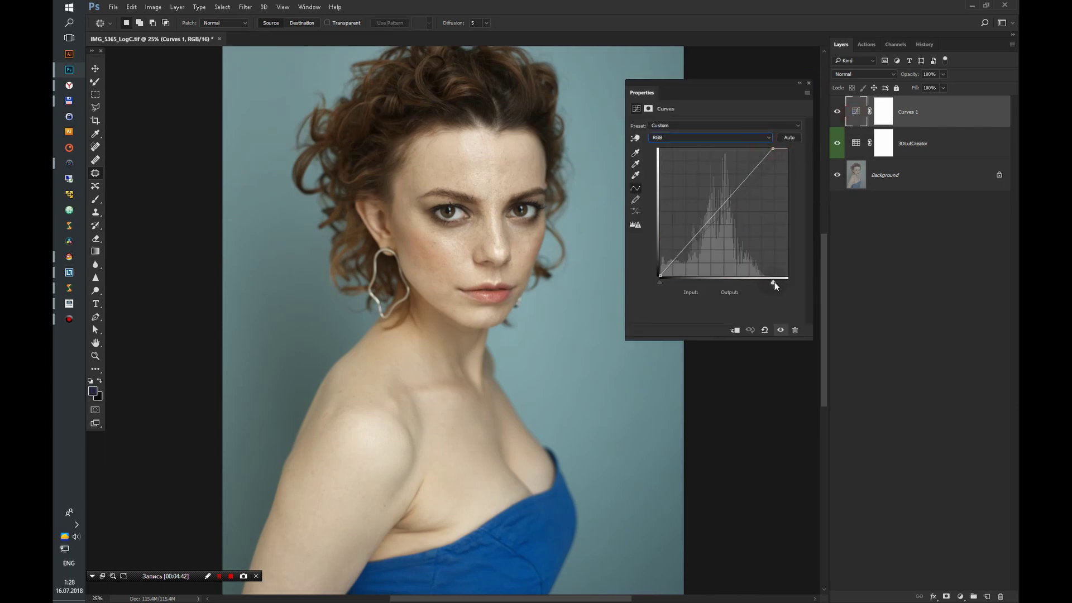
pyautogui.click(811, 84)
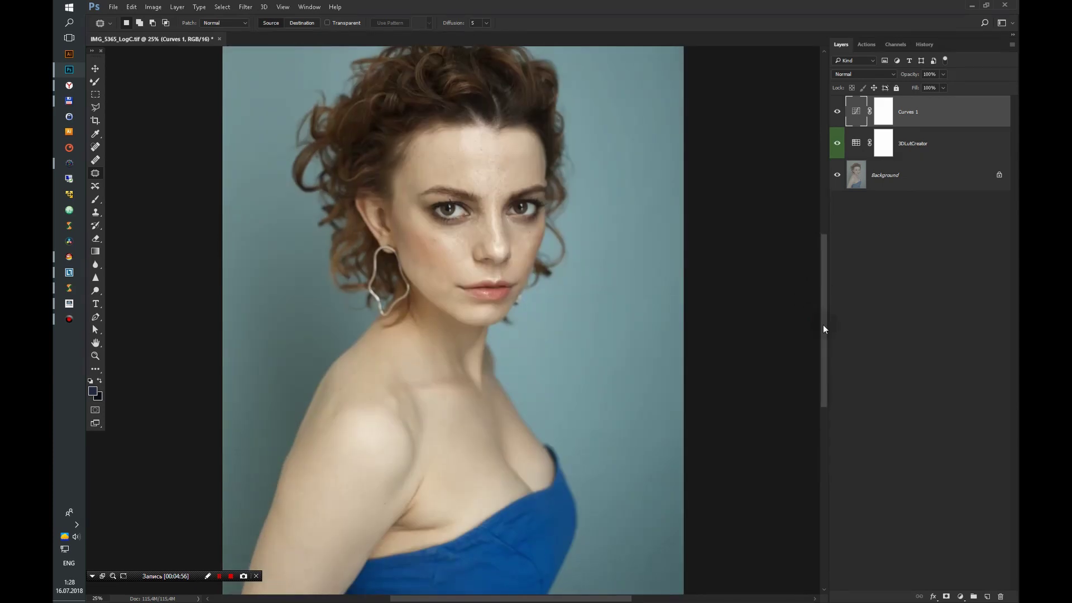
# Step: Flatten the image and convert it to Lab Color mode
pyautogui.click(177, 6)
pyautogui.click(193, 380)
pyautogui.click(153, 6)
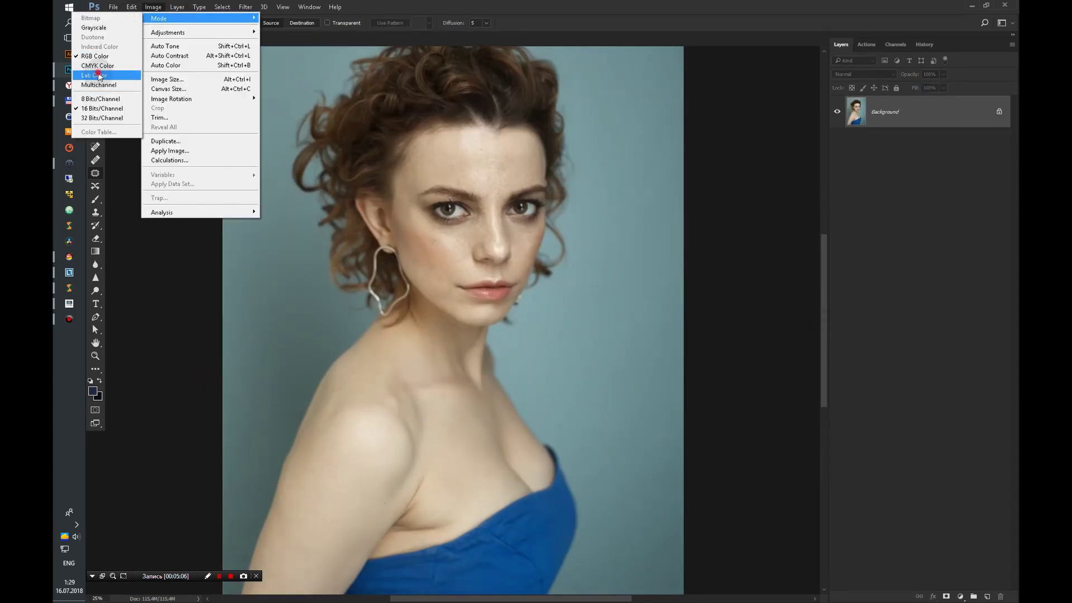
pyautogui.click(94, 74)
# Step: Add a Curves layer and pull the a channel's white and black points inward
pyautogui.click(961, 596)
pyautogui.click(945, 434)
pyautogui.click(731, 138)
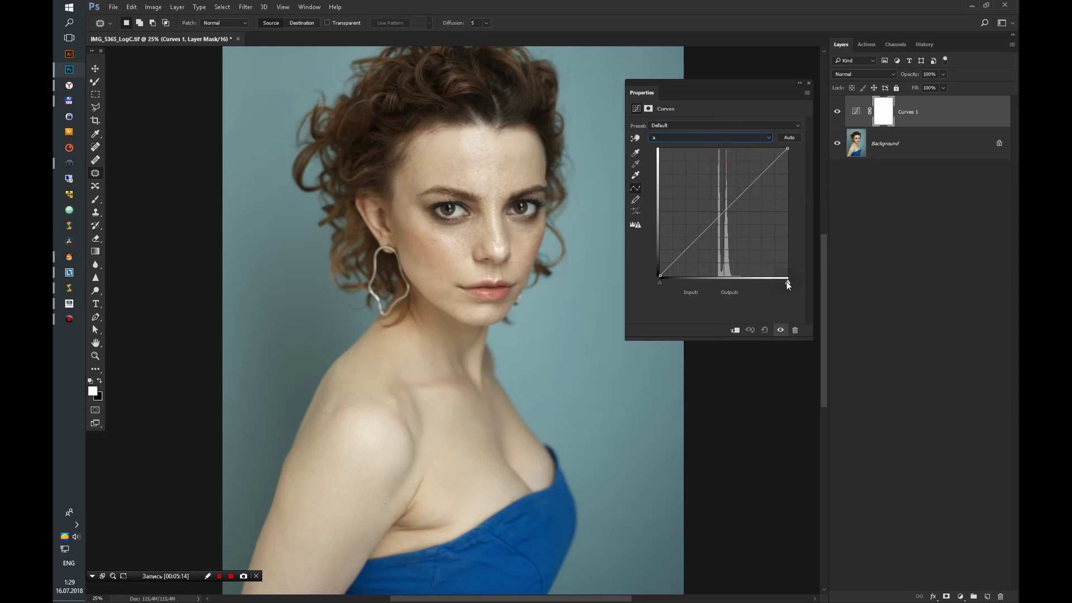
pyautogui.moveTo(787, 282); pyautogui.dragTo(775, 283)
pyautogui.moveTo(669, 287); pyautogui.dragTo(675, 288)
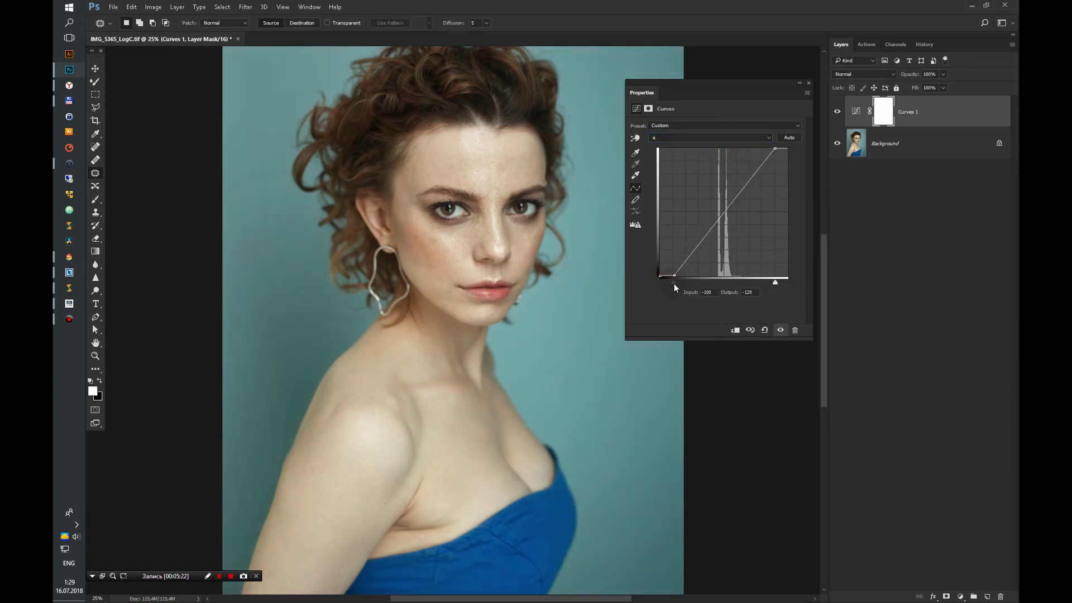
# Step: Pull the b channel's endpoints inward, nudge its midpoint toward blue, and fit the image in the window
pyautogui.click(709, 137)
pyautogui.click(720, 152)
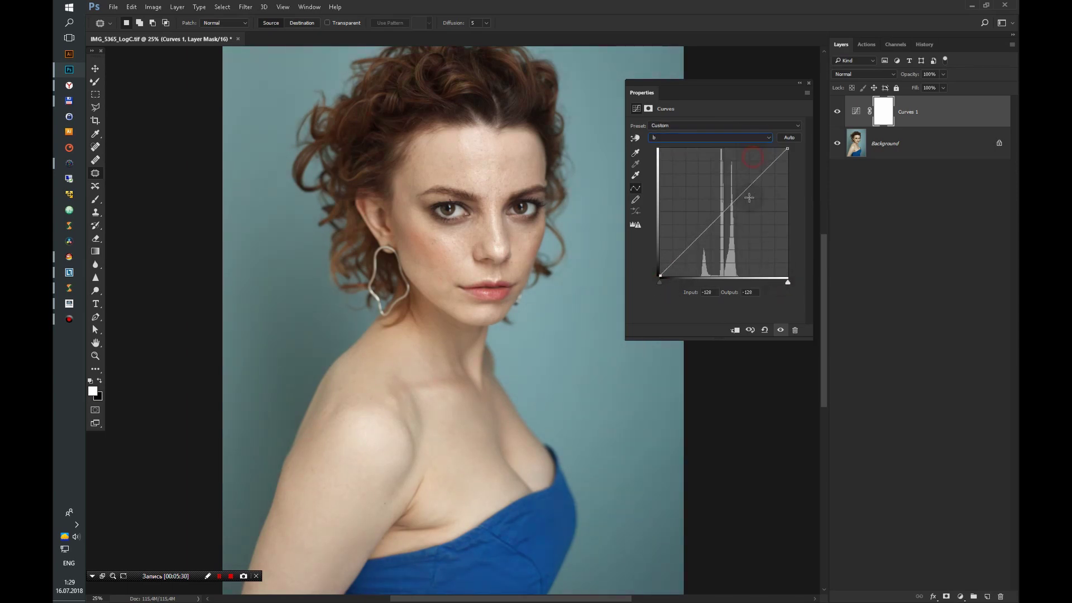
pyautogui.moveTo(787, 282); pyautogui.dragTo(776, 284)
pyautogui.moveTo(660, 283); pyautogui.dragTo(674, 287)
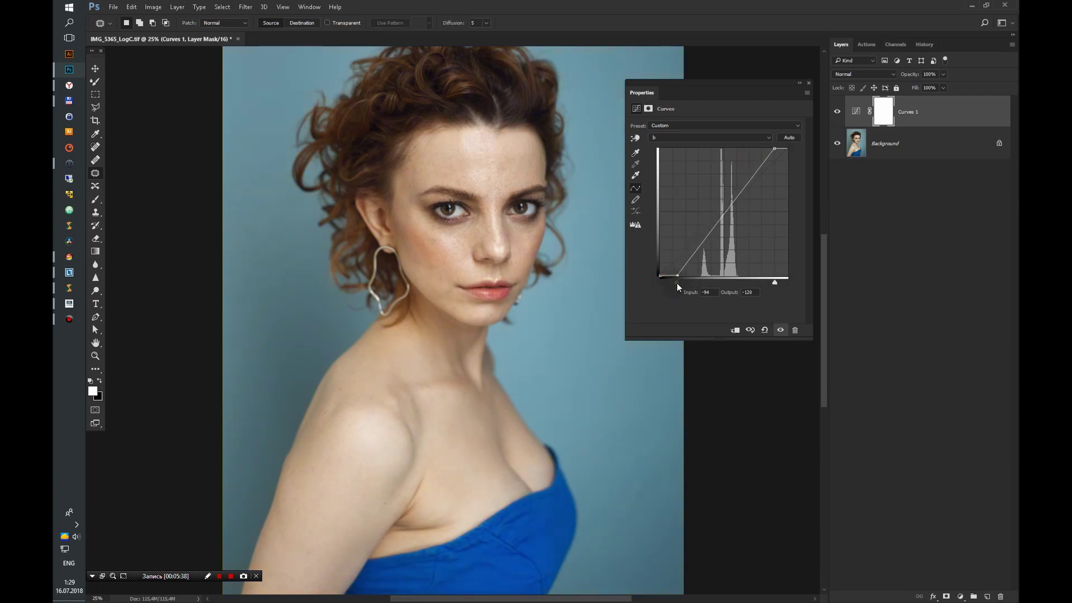
pyautogui.moveTo(722, 210); pyautogui.dragTo(727, 213)
pyautogui.hotkey('alt', '4')
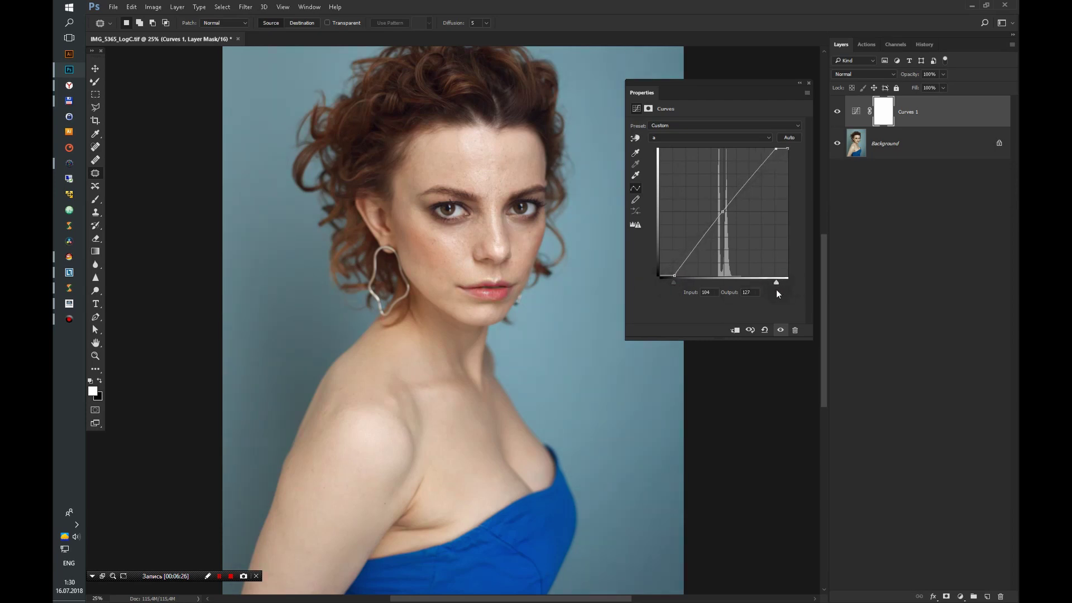
pyautogui.click(808, 82)
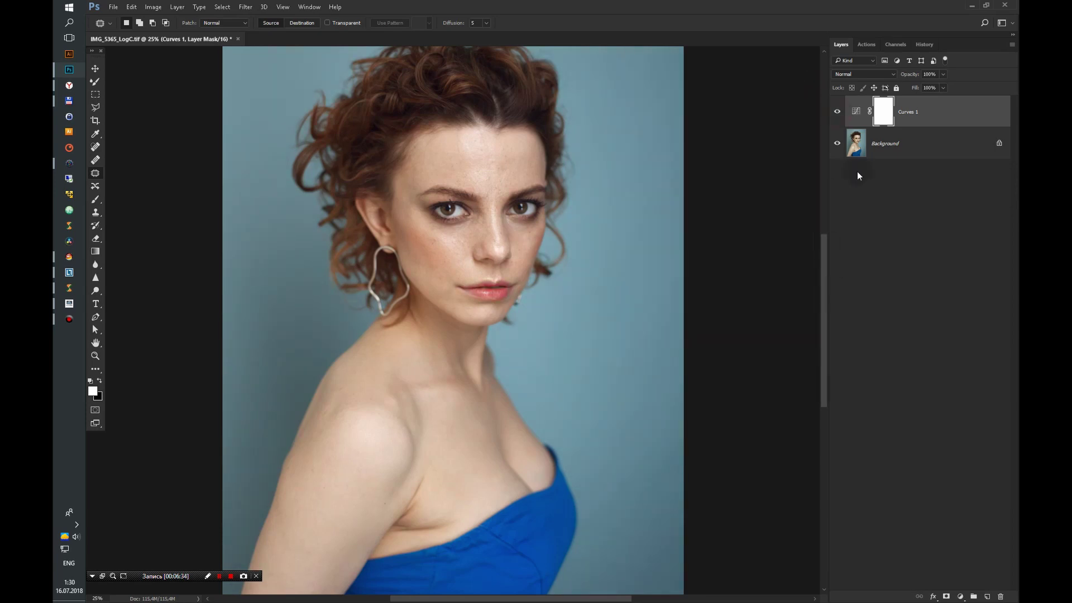
pyautogui.hotkey('ctrl', '-')
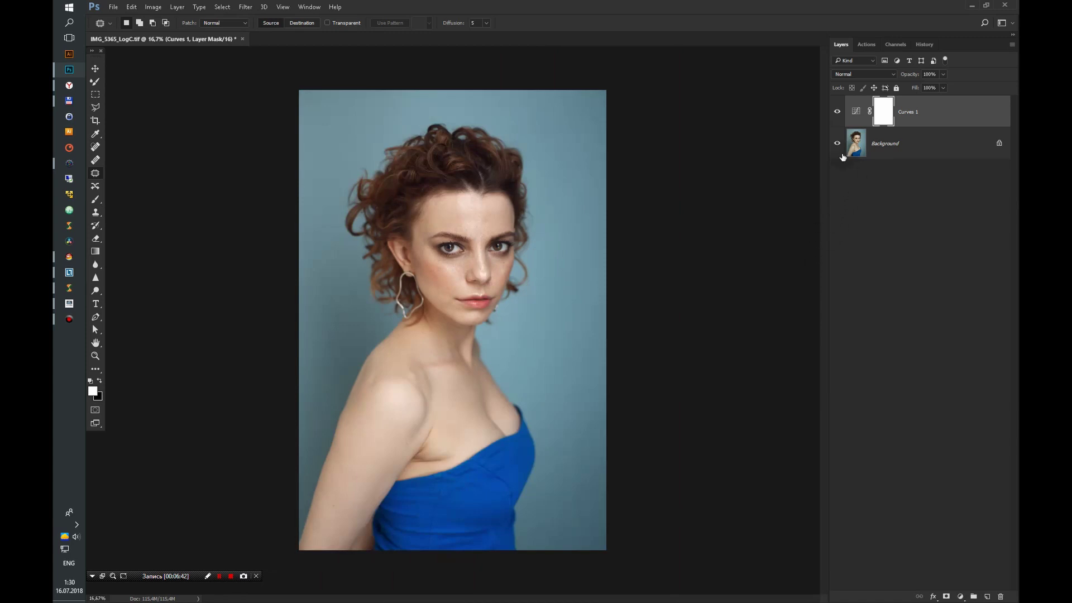
# Step: Flatten the image and convert it to Lab Color mode
pyautogui.click(177, 7)
pyautogui.click(193, 381)
pyautogui.click(153, 7)
pyautogui.click(114, 77)
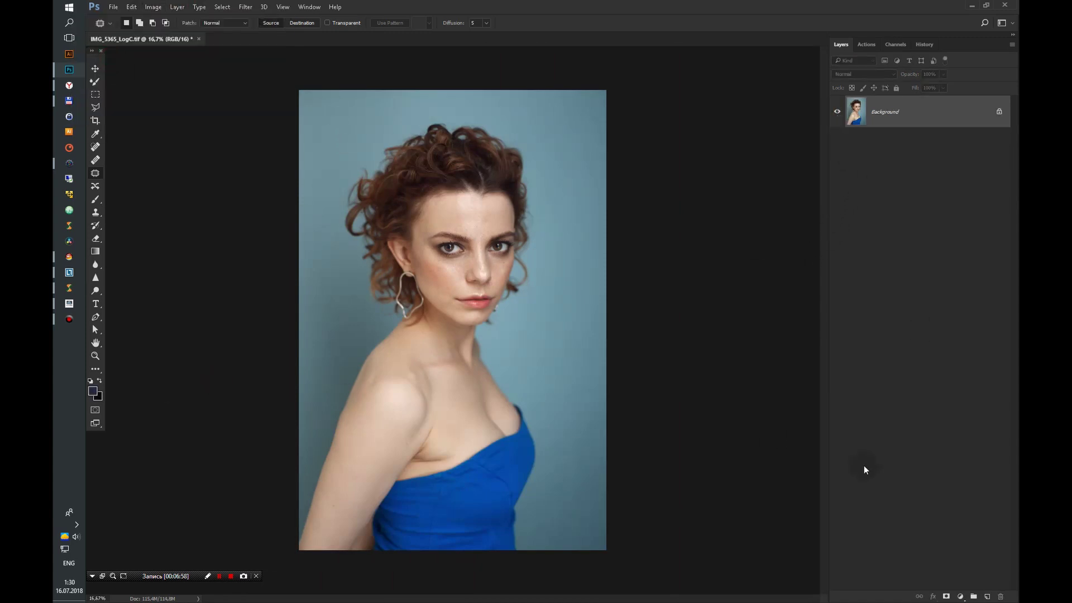
# Step: Add a Selective Color layer reducing magenta in Cyans and magenta and cyan in Blues
pyautogui.click(960, 597)
pyautogui.click(927, 576)
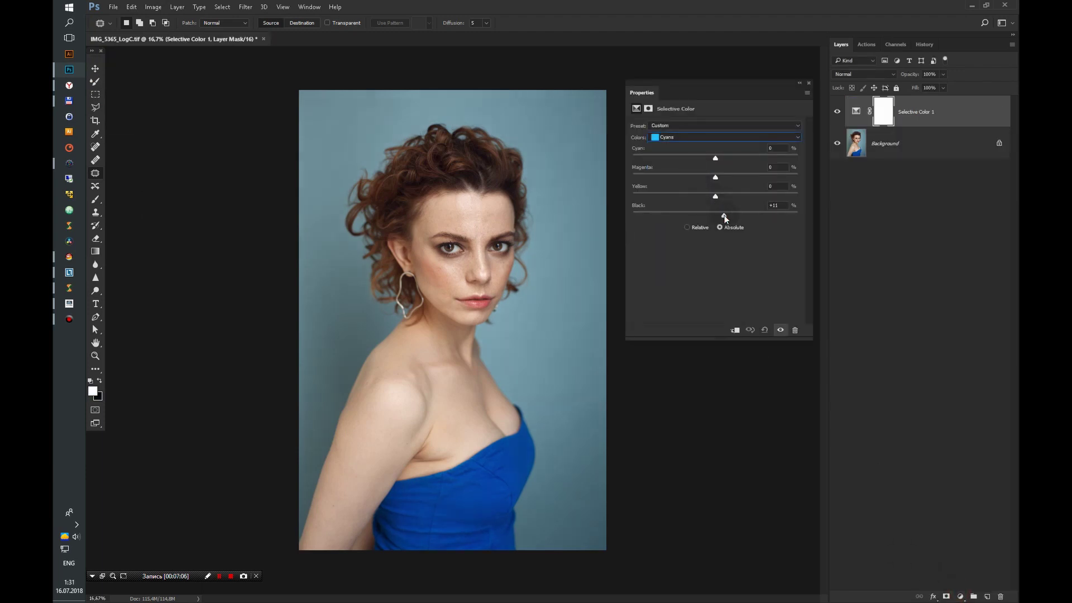
pyautogui.moveTo(725, 180); pyautogui.dragTo(706, 187)
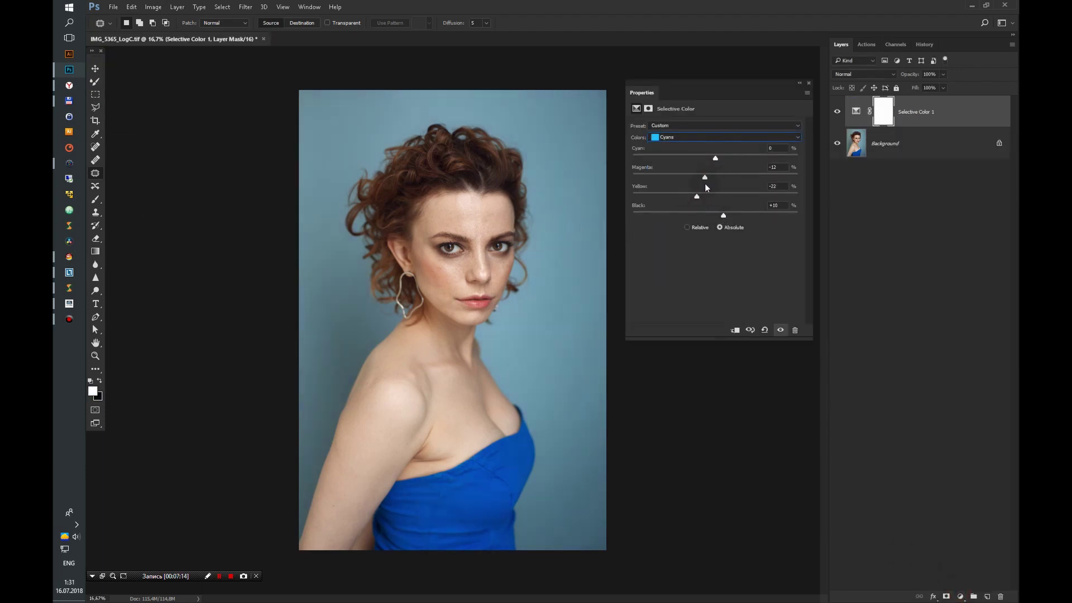
pyautogui.click(726, 136)
pyautogui.click(718, 176)
pyautogui.moveTo(732, 183); pyautogui.dragTo(709, 186)
pyautogui.moveTo(762, 158)
pyautogui.mouseDown()
pyautogui.moveTo(710, 165)
pyautogui.moveTo(731, 165)
pyautogui.mouseUp()
# Step: Lower black in the Yellows to brighten skin, then convert the image back to RGB
pyautogui.click(773, 138)
pyautogui.click(715, 149)
pyautogui.moveTo(725, 217); pyautogui.dragTo(704, 225)
pyautogui.click(808, 83)
pyautogui.click(837, 112)
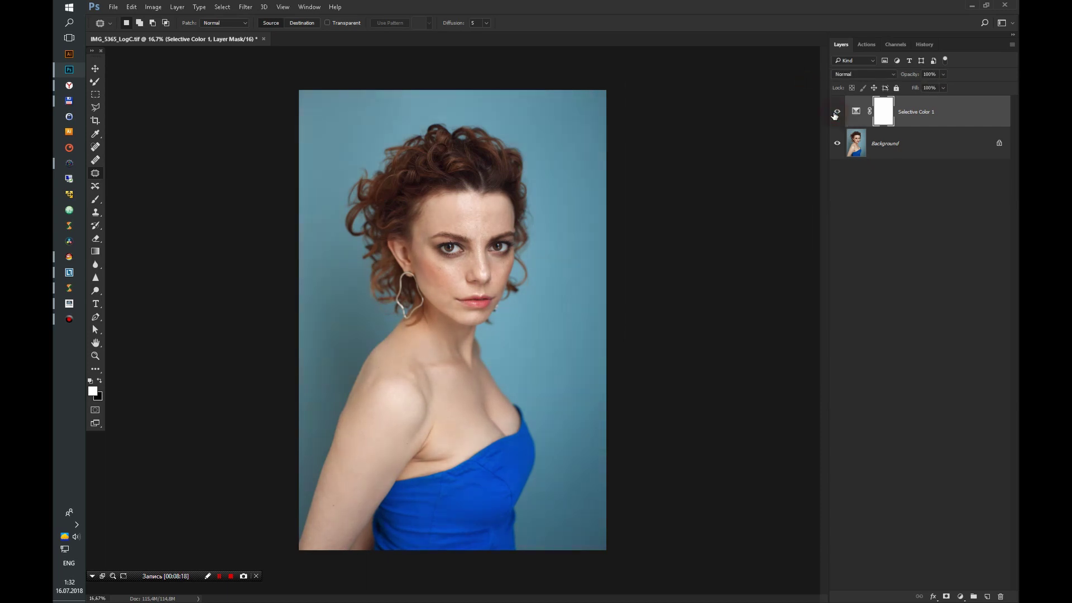
pyautogui.click(177, 7)
pyautogui.click(199, 375)
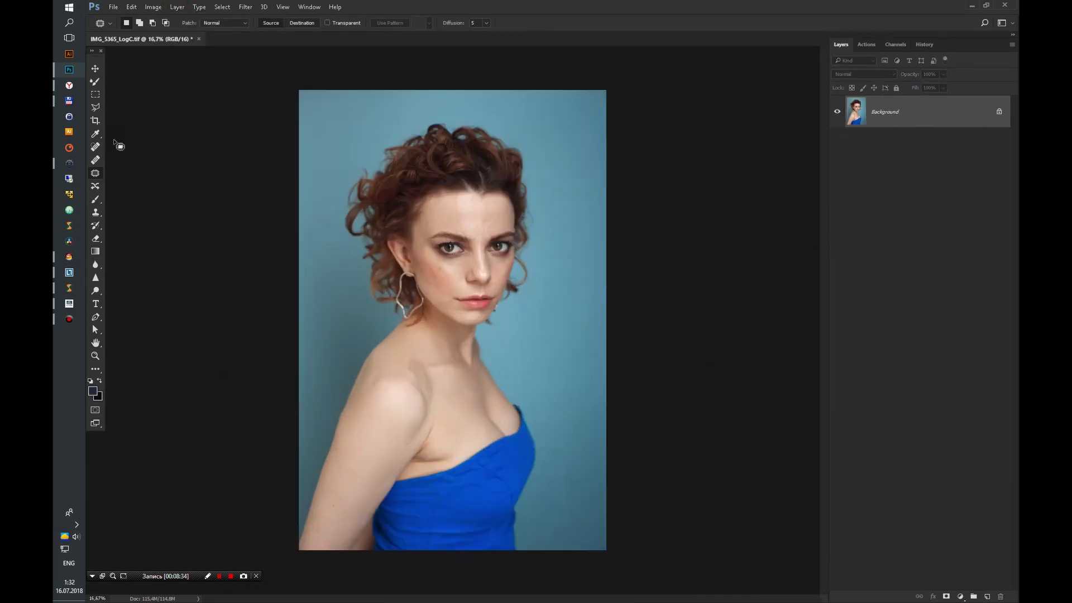
# Step: Crop with Content-Aware fill, rotating the portrait straight and shifting it slightly right
pyautogui.press('c')
pyautogui.moveTo(621, 85); pyautogui.dragTo(641, 84)
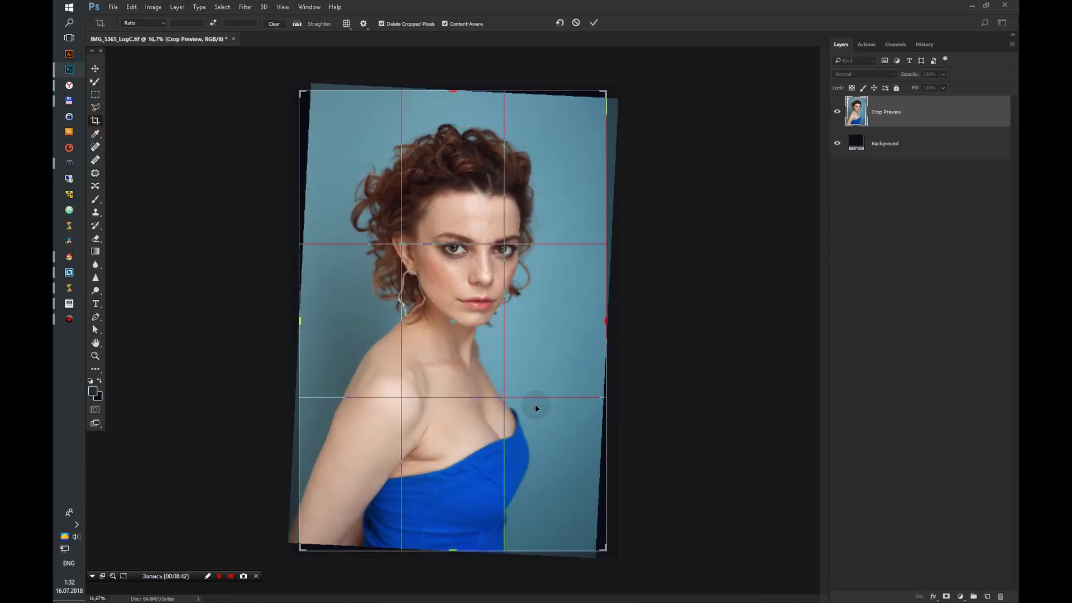
pyautogui.moveTo(598, 144); pyautogui.dragTo(618, 79)
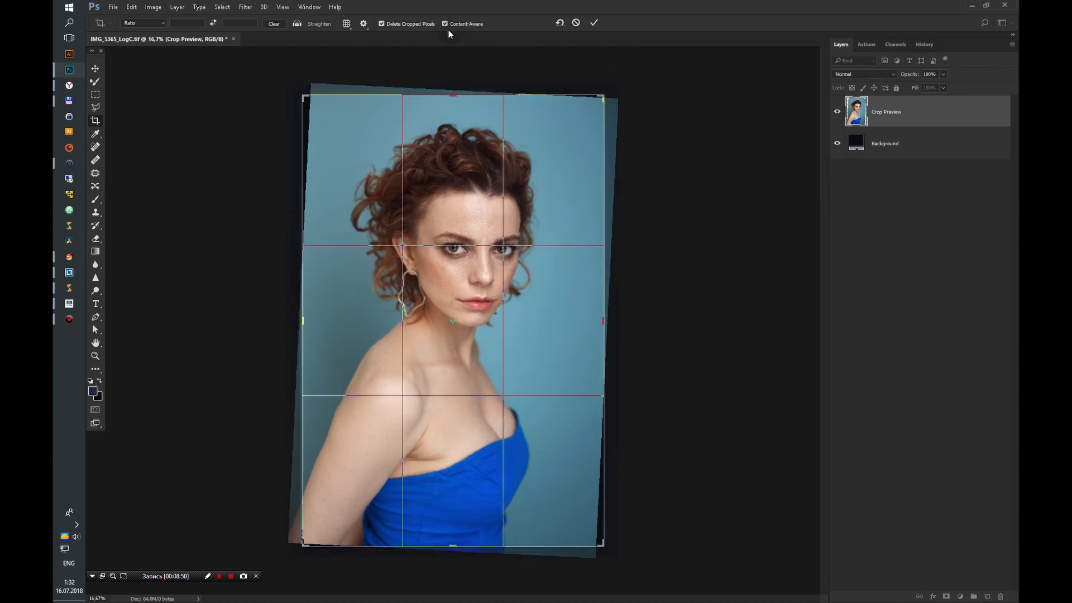
pyautogui.click(595, 23)
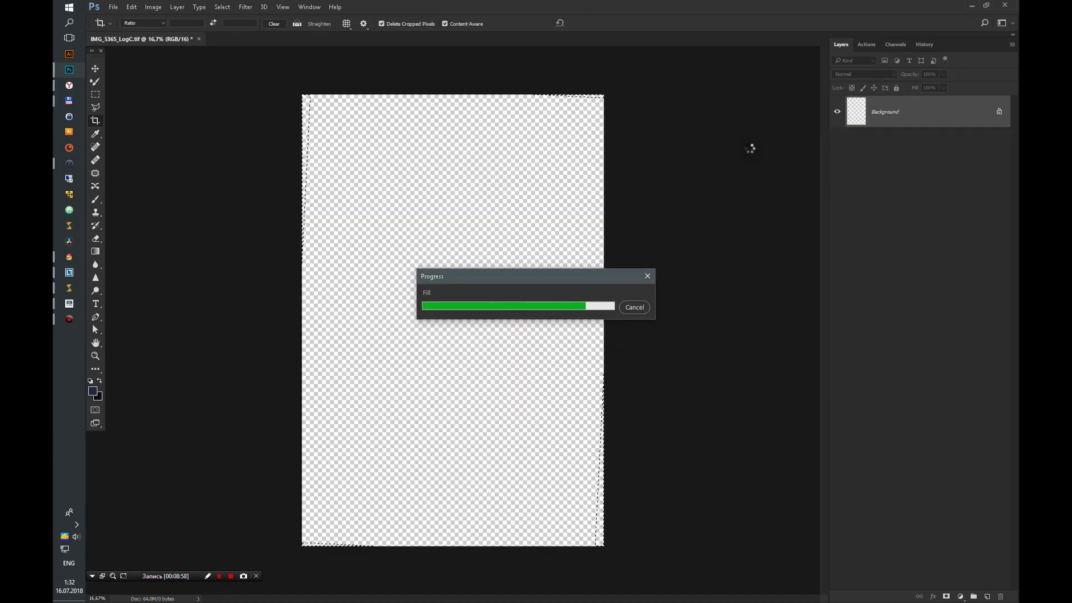
pyautogui.moveTo(460, 306); pyautogui.dragTo(468, 306)
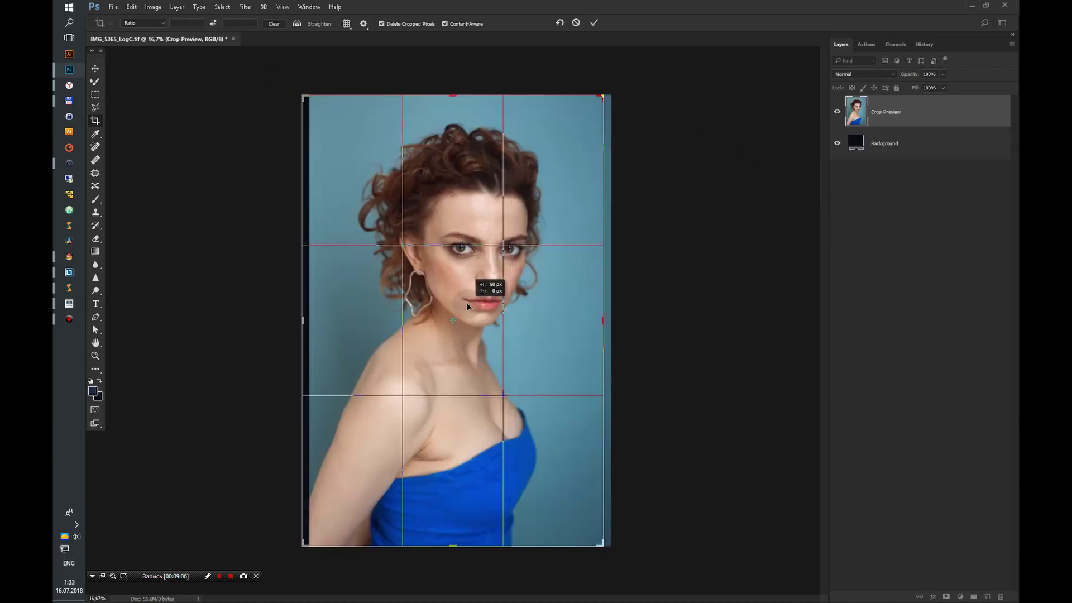
pyautogui.press('Return')
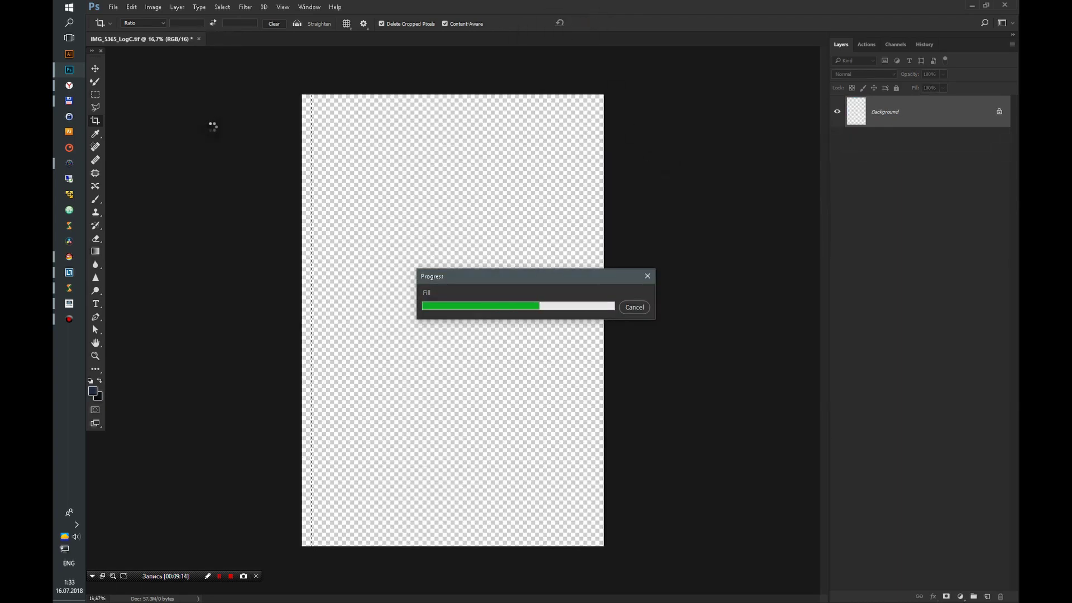
pyautogui.click(246, 7)
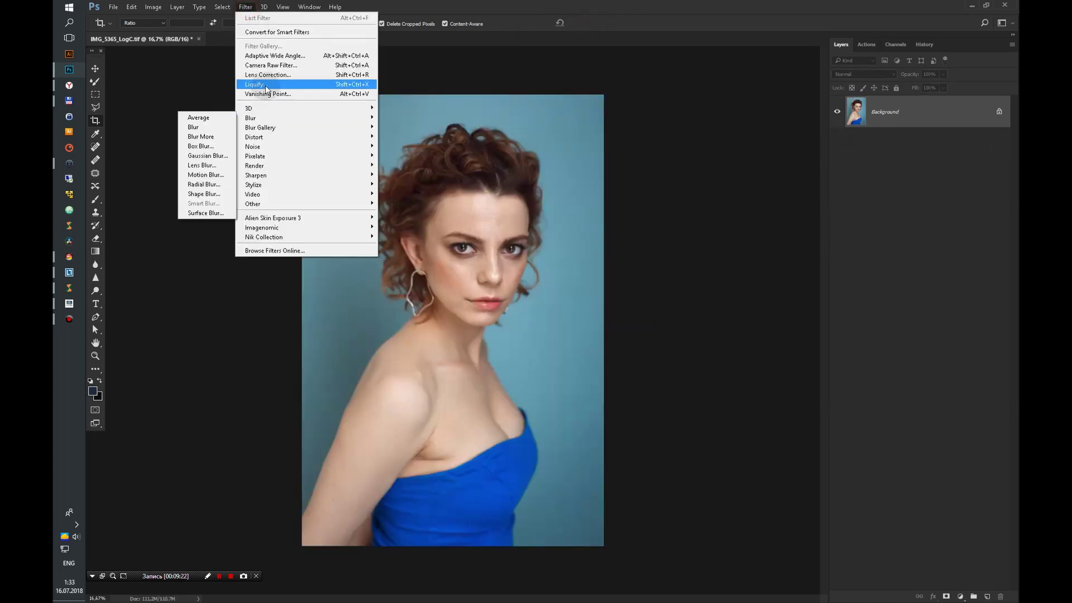
# Step: In Liquify, forward-warp the top-right curls and the bust contour above the dress
pyautogui.click(263, 84)
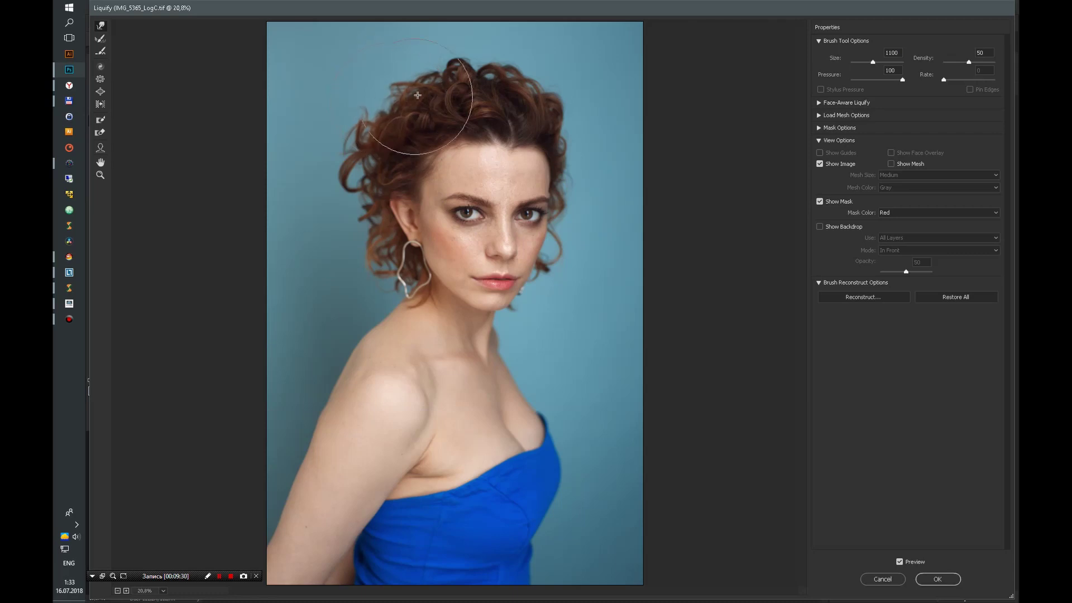
pyautogui.press('[')
pyautogui.press('[')
pyautogui.press('[')
pyautogui.moveTo(432, 80)
pyautogui.mouseDown()
pyautogui.moveTo(575, 135)
pyautogui.moveTo(561, 112)
pyautogui.mouseUp()
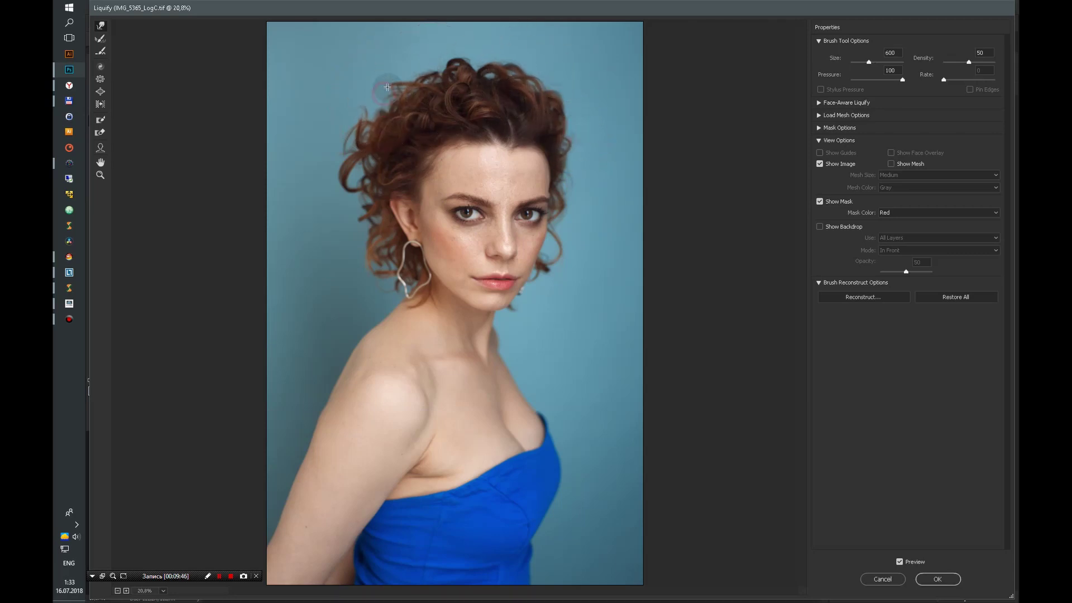
pyautogui.press(']')
pyautogui.press(']')
pyautogui.press(']')
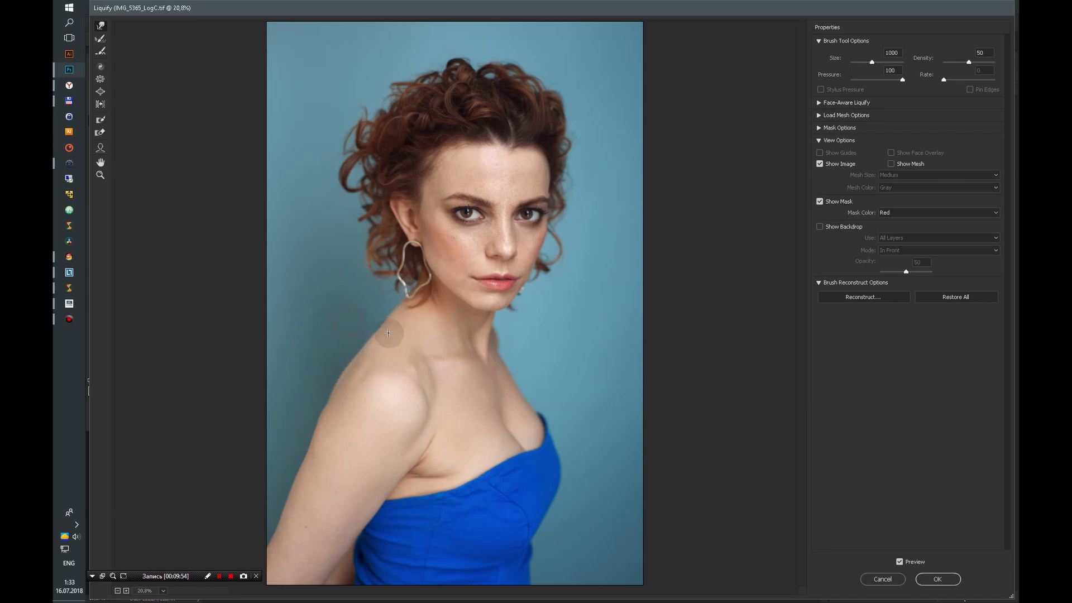
pyautogui.press('[')
pyautogui.press('[')
pyautogui.press('[')
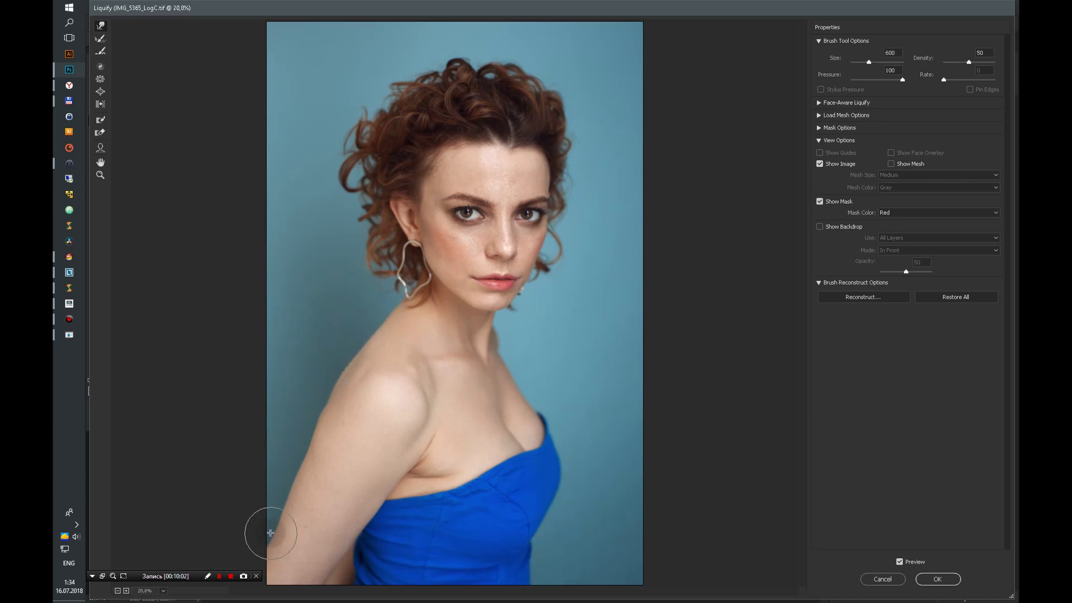
pyautogui.press(']')
pyautogui.press(']')
pyautogui.press(']')
pyautogui.press(']')
pyautogui.press(']')
pyautogui.press(']')
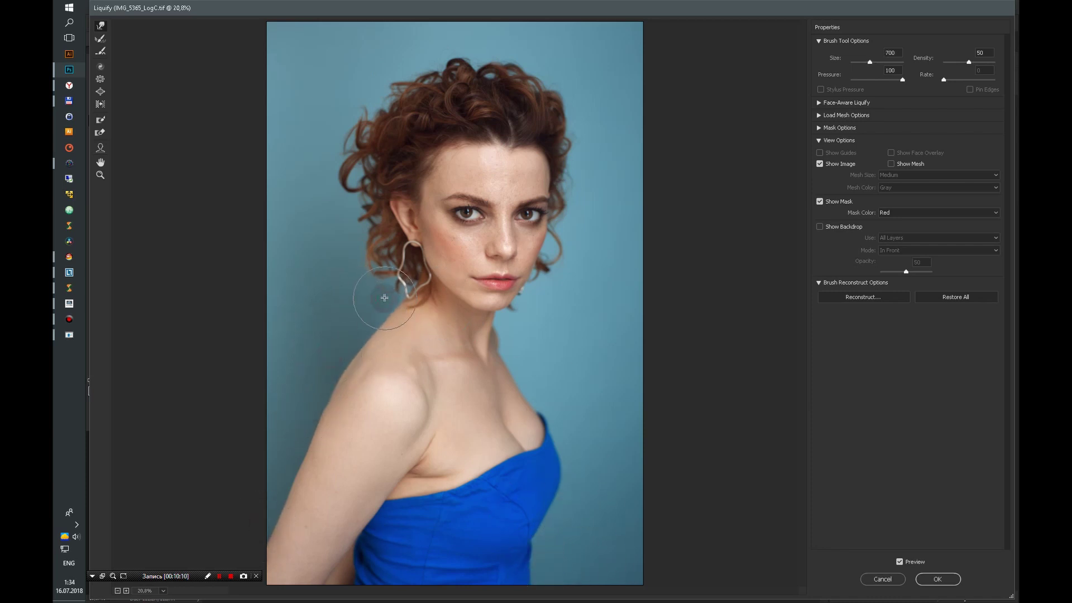
pyautogui.press('[')
pyautogui.press('[')
pyautogui.press('[')
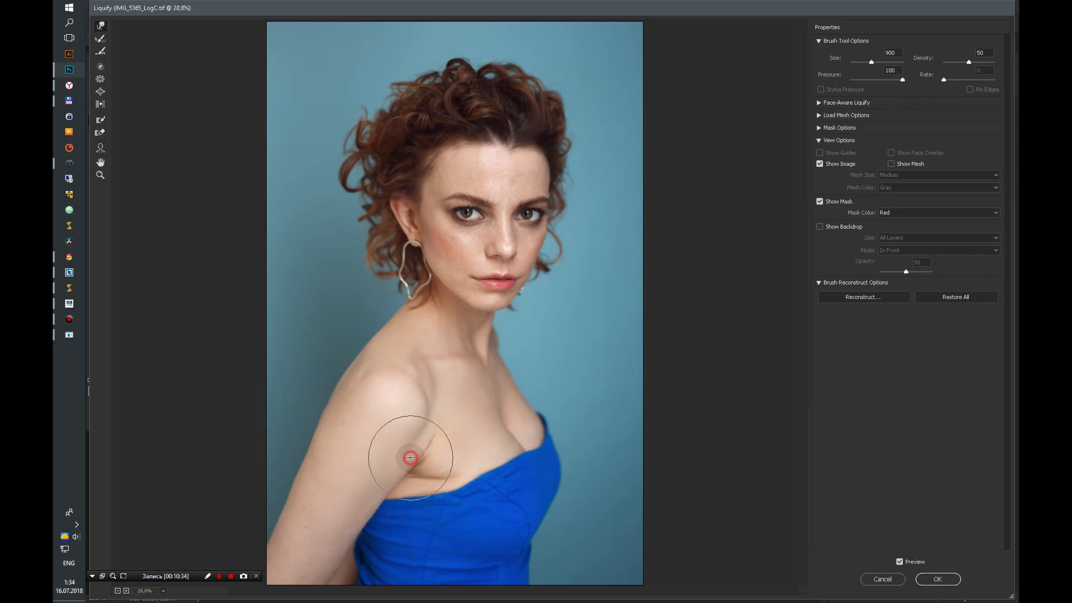
pyautogui.press(']')
pyautogui.press(']')
pyautogui.press(']')
pyautogui.press('[')
pyautogui.press('[')
pyautogui.press('[')
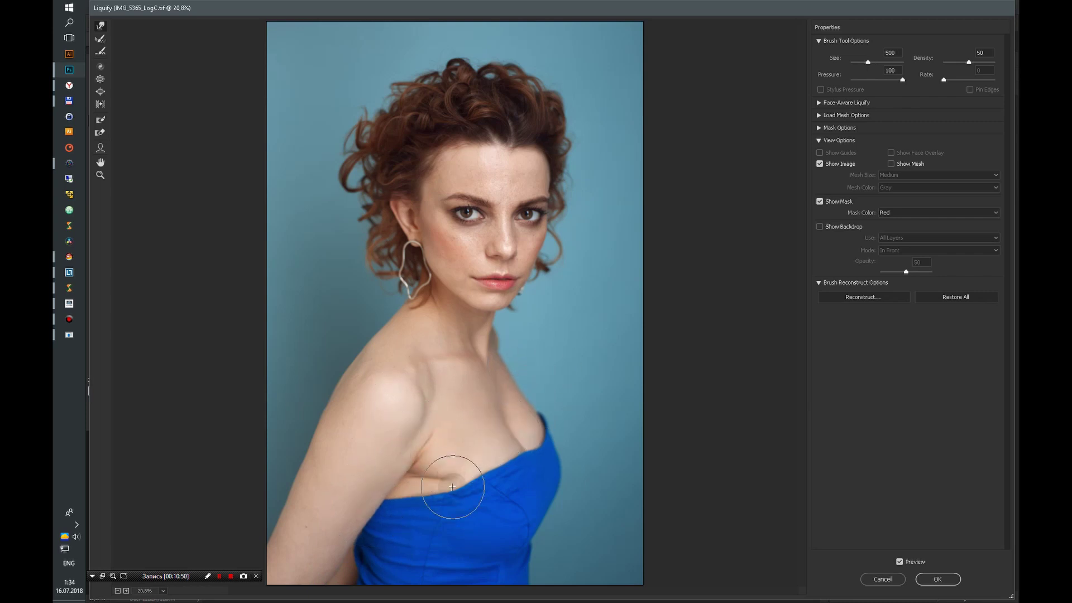
pyautogui.moveTo(450, 486); pyautogui.dragTo(498, 455)
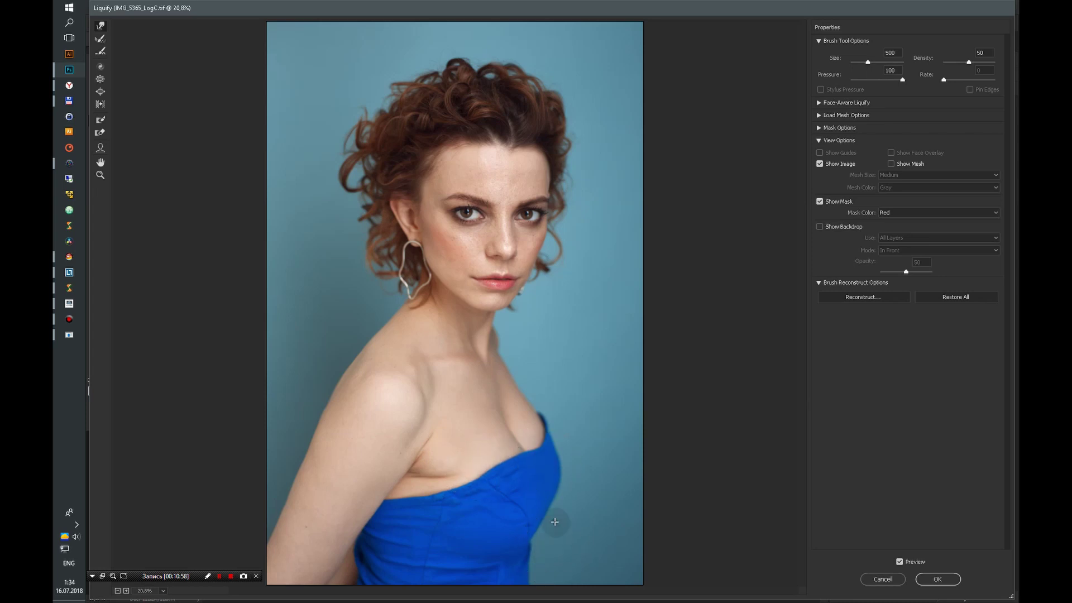
# Step: Warp the left and right curls, hair top, neck edge, left shoulder and underarm, then apply Liquify
pyautogui.press(']')
pyautogui.press(']')
pyautogui.press(']')
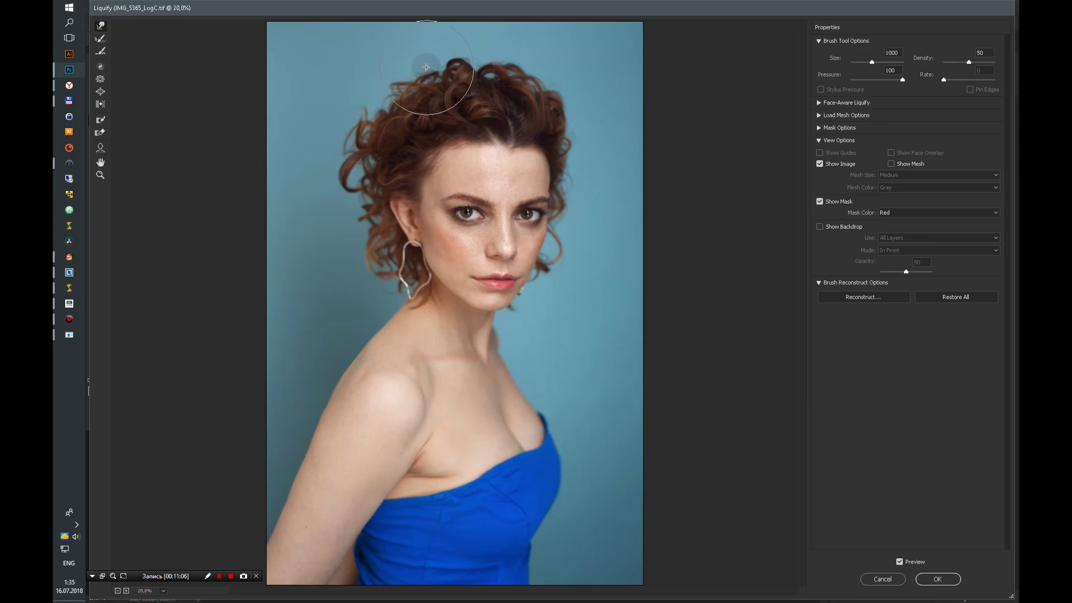
pyautogui.press(']')
pyautogui.press(']')
pyautogui.press(']')
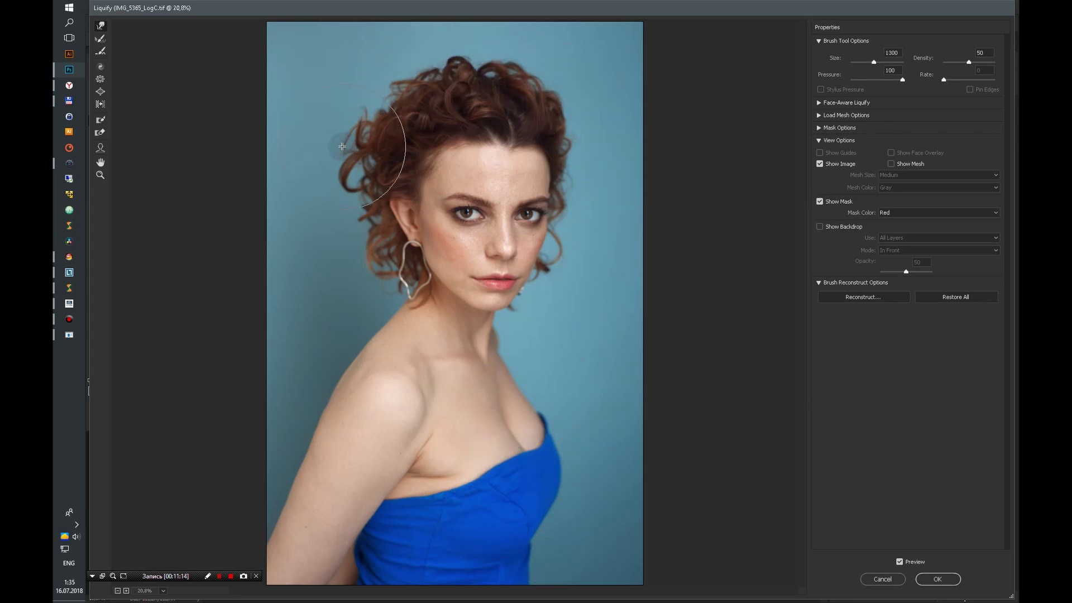
pyautogui.moveTo(363, 106); pyautogui.dragTo(357, 173)
pyautogui.press('[')
pyautogui.press('[')
pyautogui.press('[')
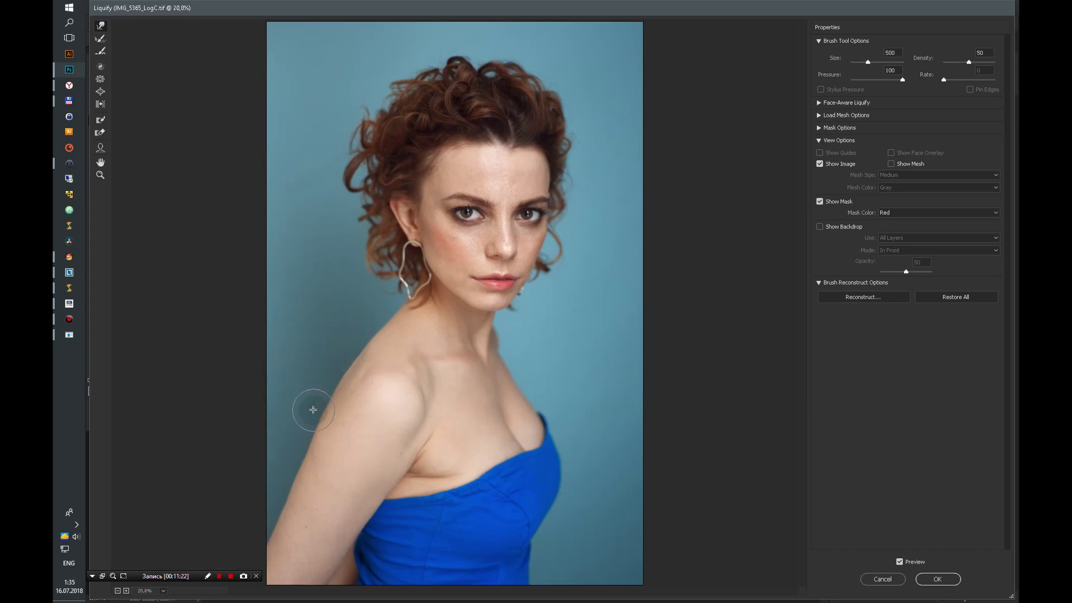
pyautogui.moveTo(509, 335); pyautogui.dragTo(511, 335)
pyautogui.moveTo(303, 436); pyautogui.dragTo(306, 410)
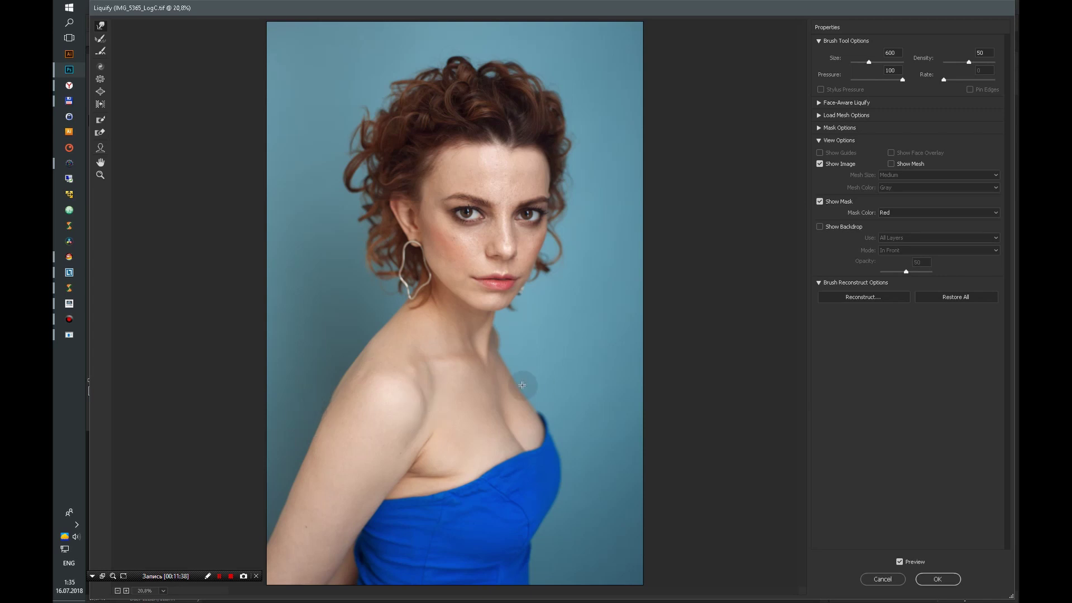
pyautogui.moveTo(532, 138); pyautogui.dragTo(575, 111)
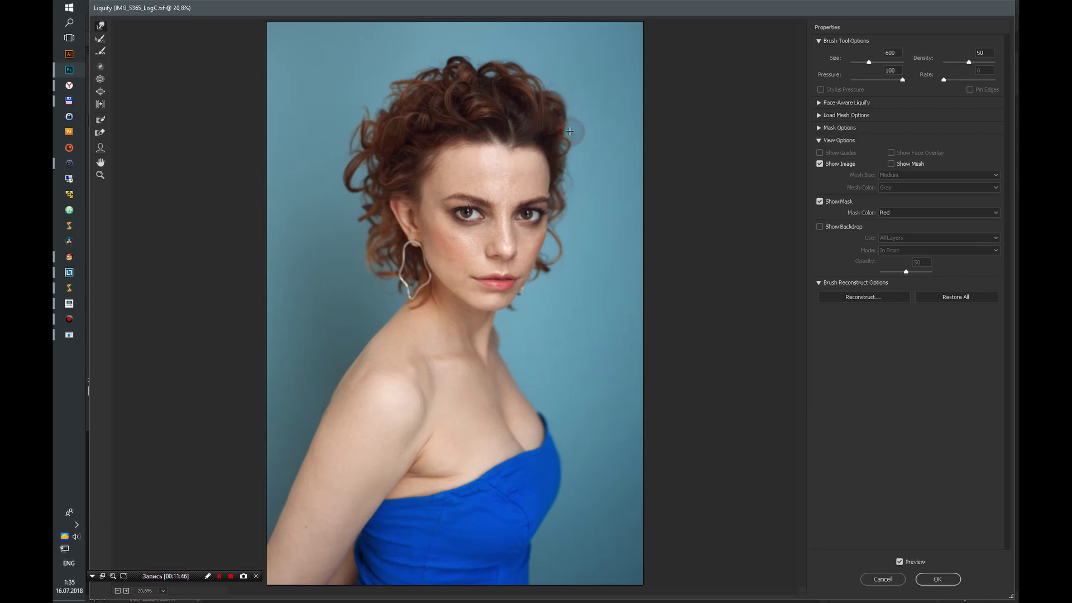
pyautogui.moveTo(493, 58); pyautogui.dragTo(504, 83)
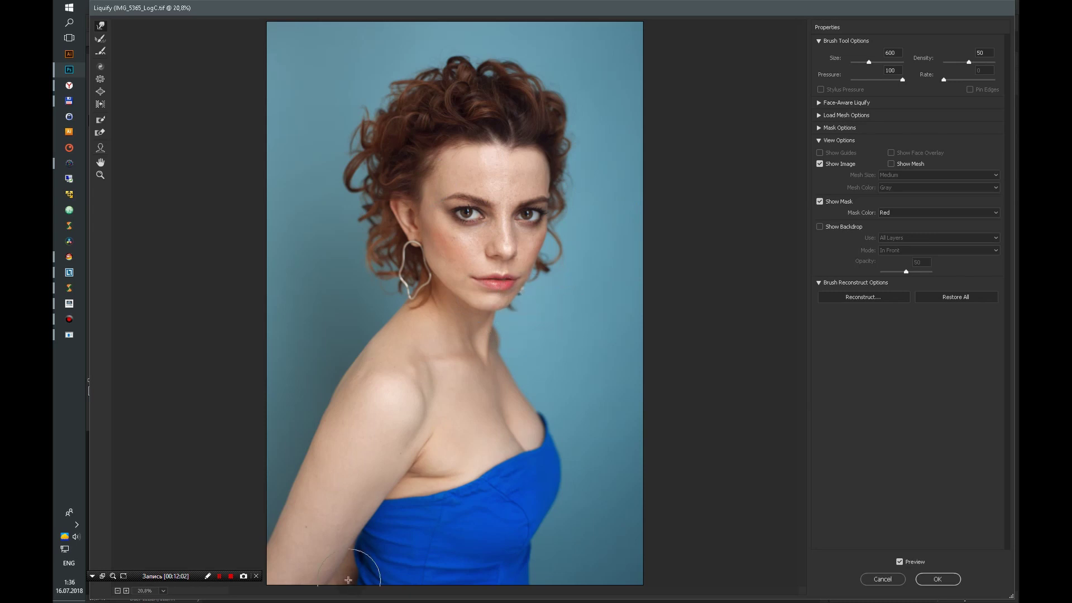
pyautogui.click(475, 487)
pyautogui.moveTo(431, 501); pyautogui.dragTo(495, 474)
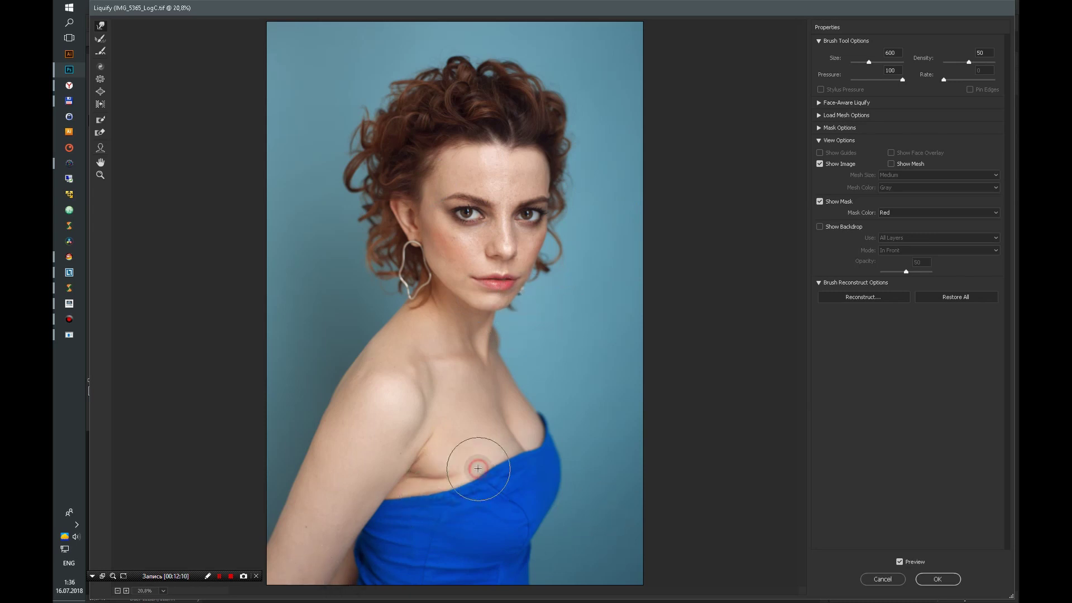
pyautogui.click(940, 579)
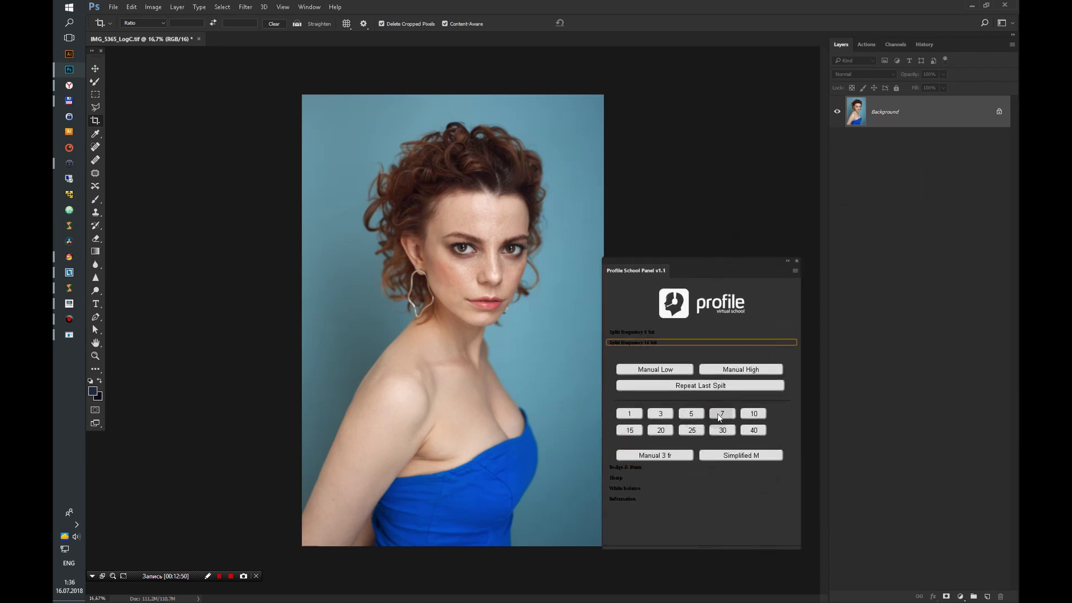
# Step: Run the frequency-separation split, blurring the Low layer with a 34.6 Gaussian radius
pyautogui.press('Return')
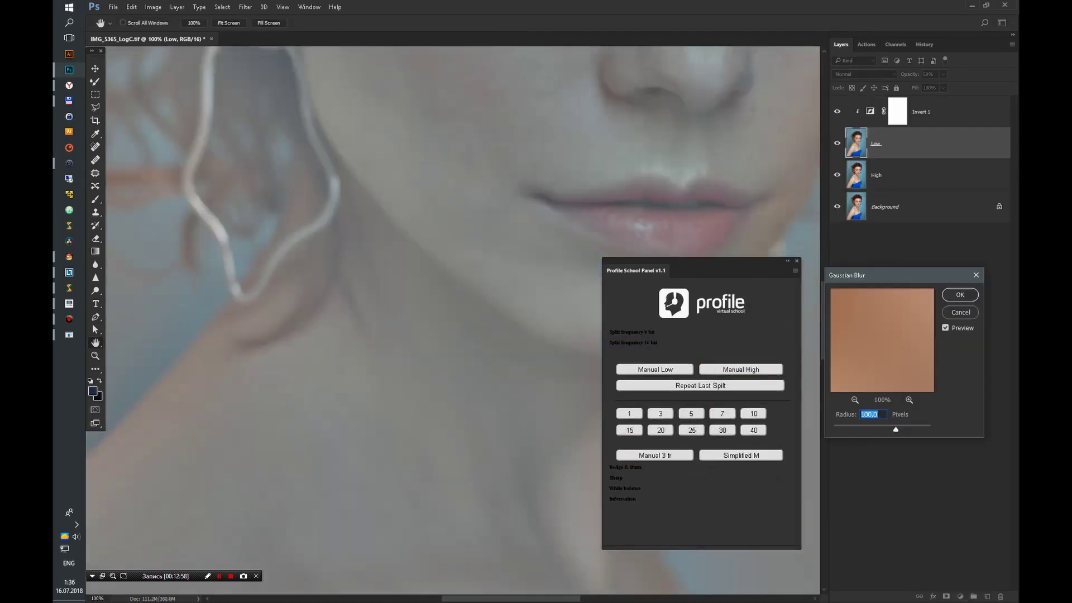
pyautogui.click(663, 204)
pyautogui.moveTo(896, 435); pyautogui.dragTo(867, 432)
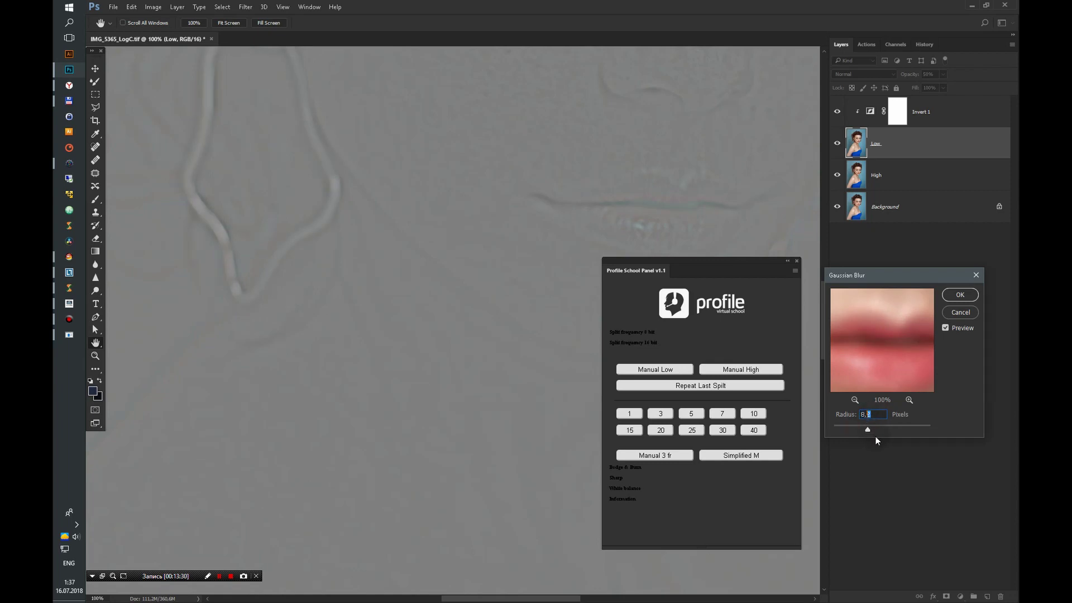
pyautogui.click(958, 296)
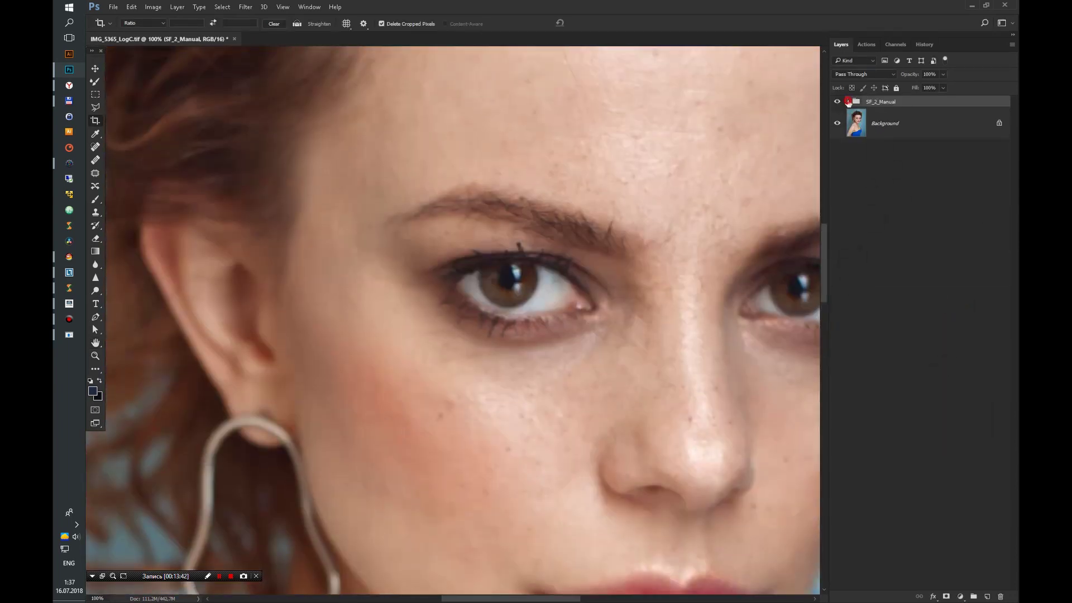
# Step: Expand SF_2_Manual, enable High Contrast Booster, and clone clean skin over the forehead hairline
pyautogui.click(848, 102)
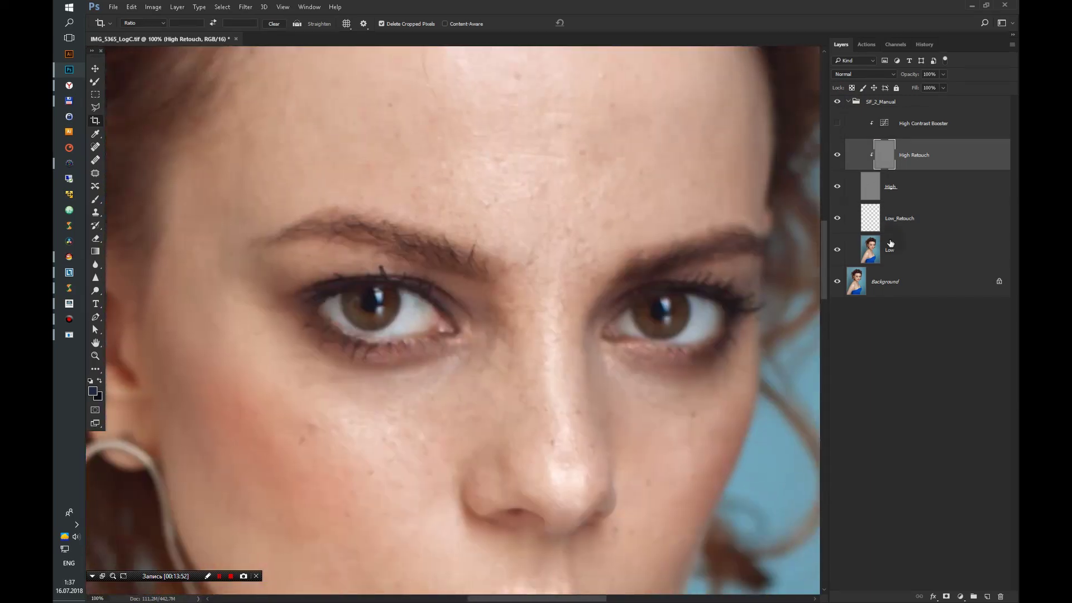
pyautogui.click(837, 124)
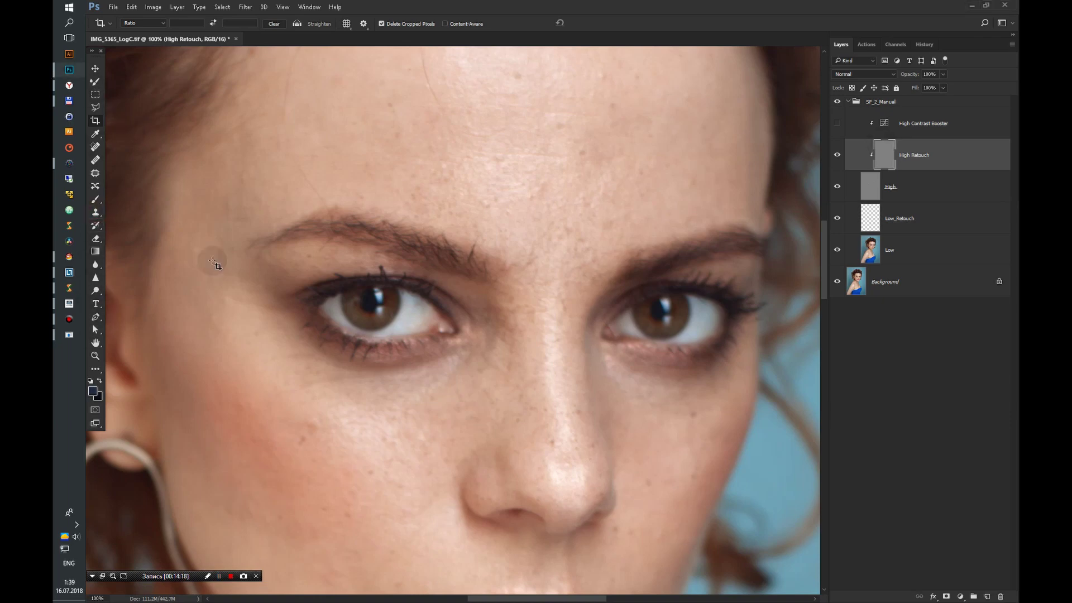
pyautogui.click(97, 213)
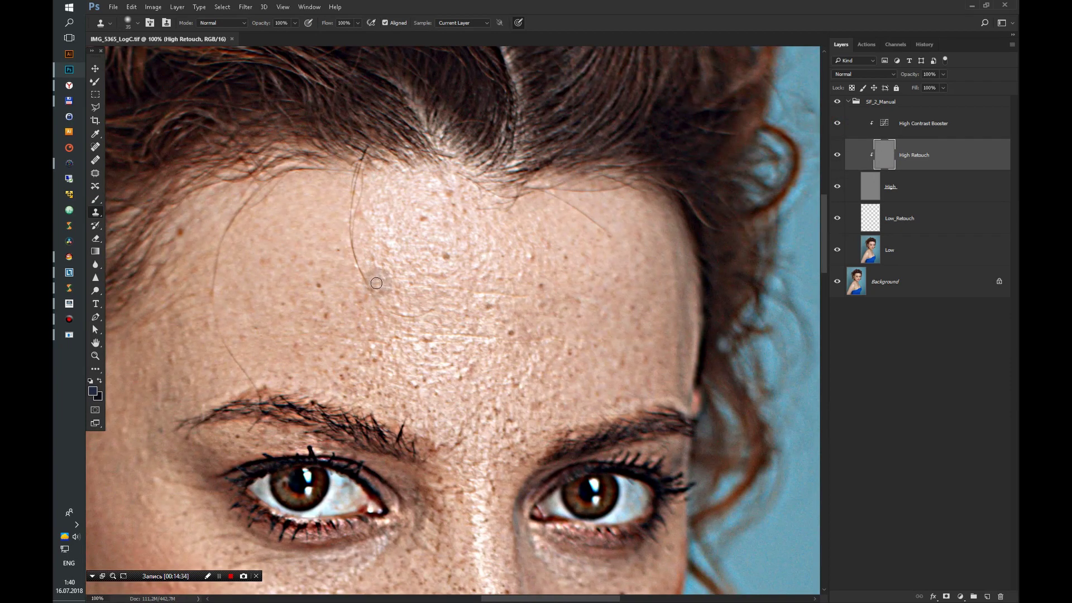
pyautogui.press('[')
pyautogui.click(239, 211)
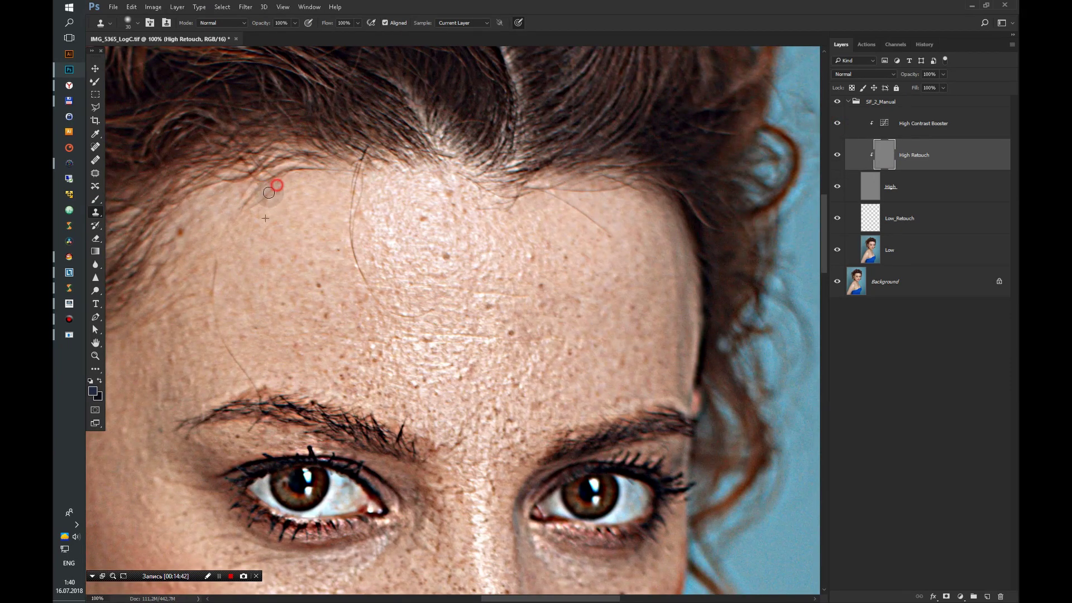
pyautogui.moveTo(275, 179); pyautogui.dragTo(287, 193)
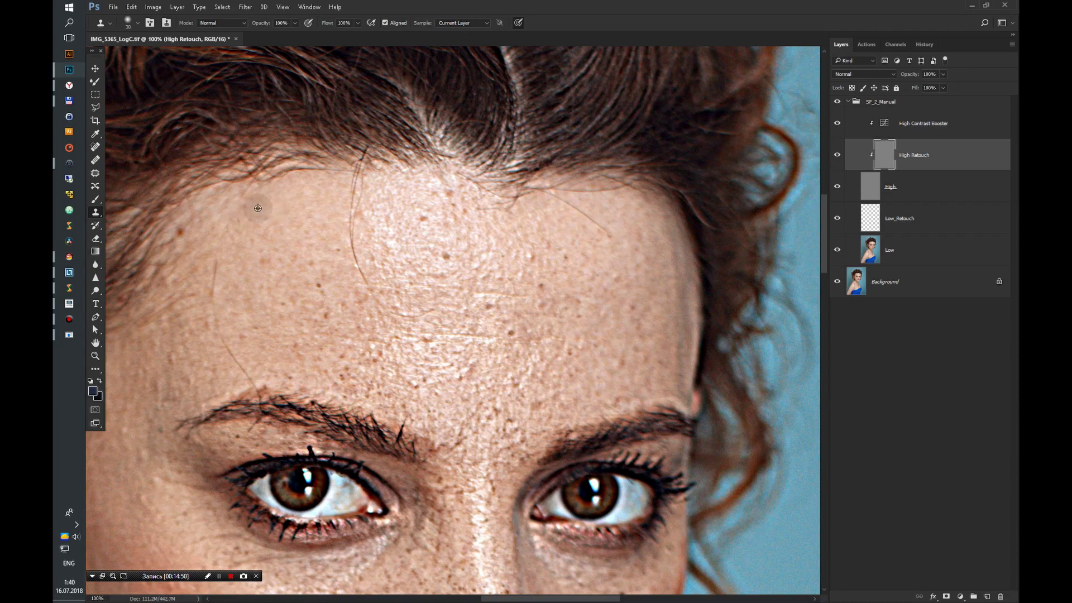
# Step: Clone-stamp blemishes on the forehead and above the brow
pyautogui.keyDown('alt'); pyautogui.click(202, 230); pyautogui.keyUp('alt')
pyautogui.click(183, 230)
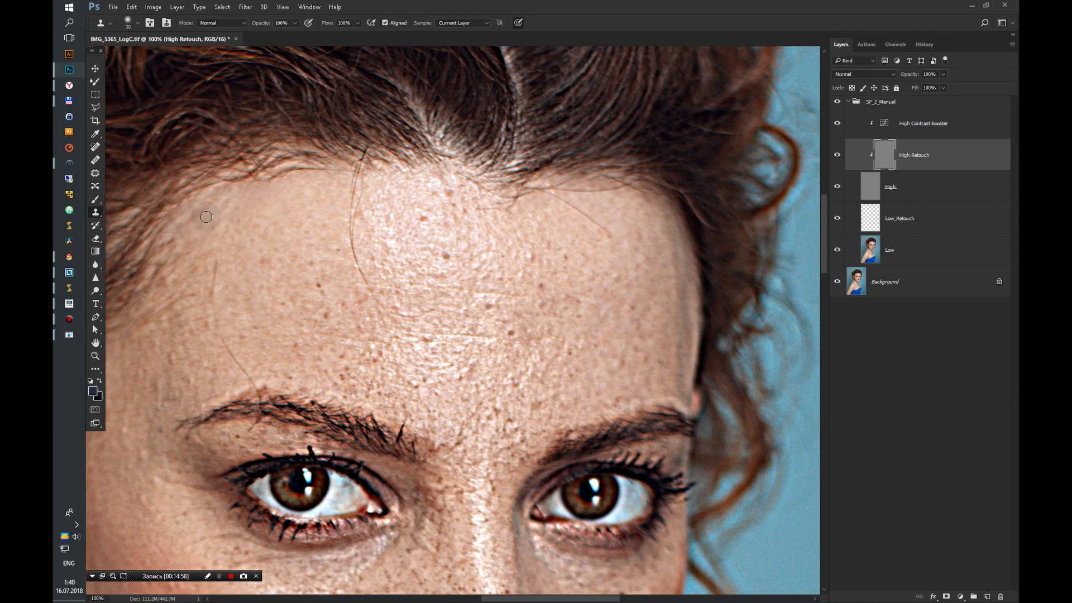
pyautogui.click(221, 311)
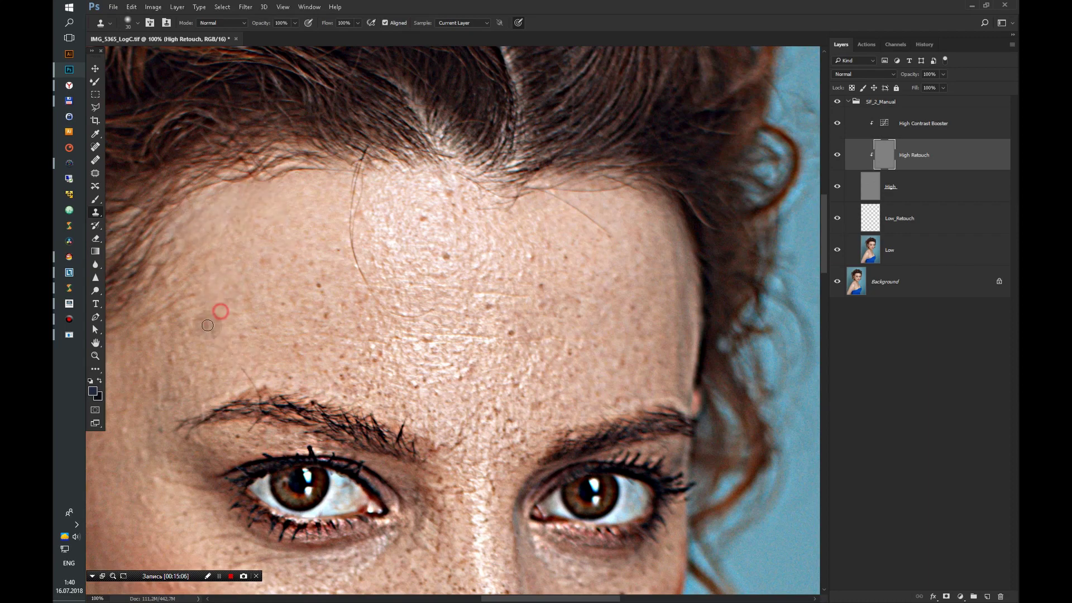
pyautogui.keyDown('alt'); pyautogui.click(250, 363); pyautogui.keyUp('alt')
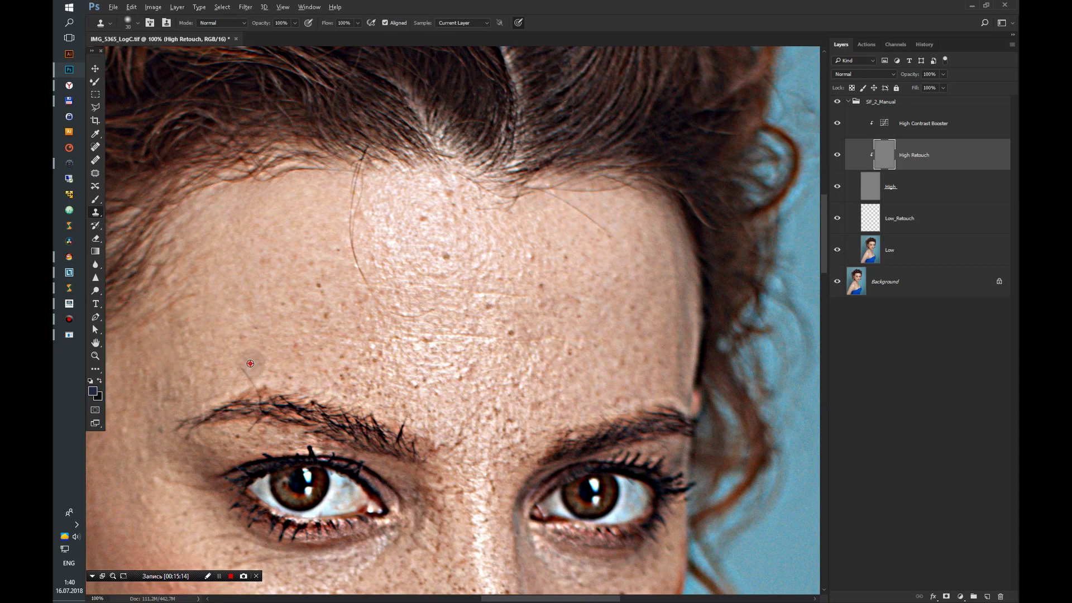
pyautogui.moveTo(204, 404); pyautogui.dragTo(349, 336)
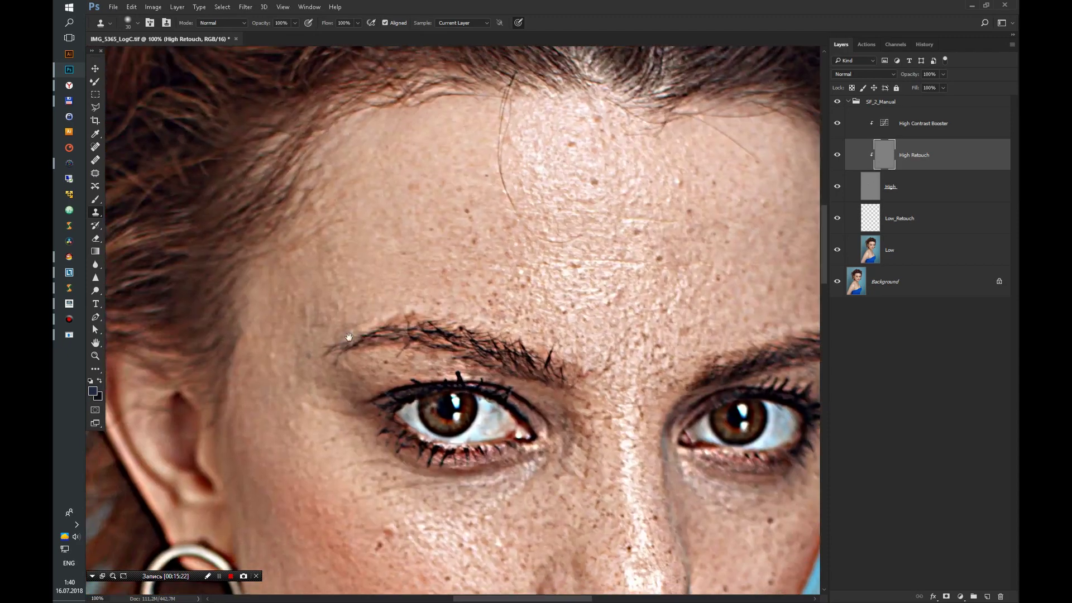
pyautogui.click(308, 362)
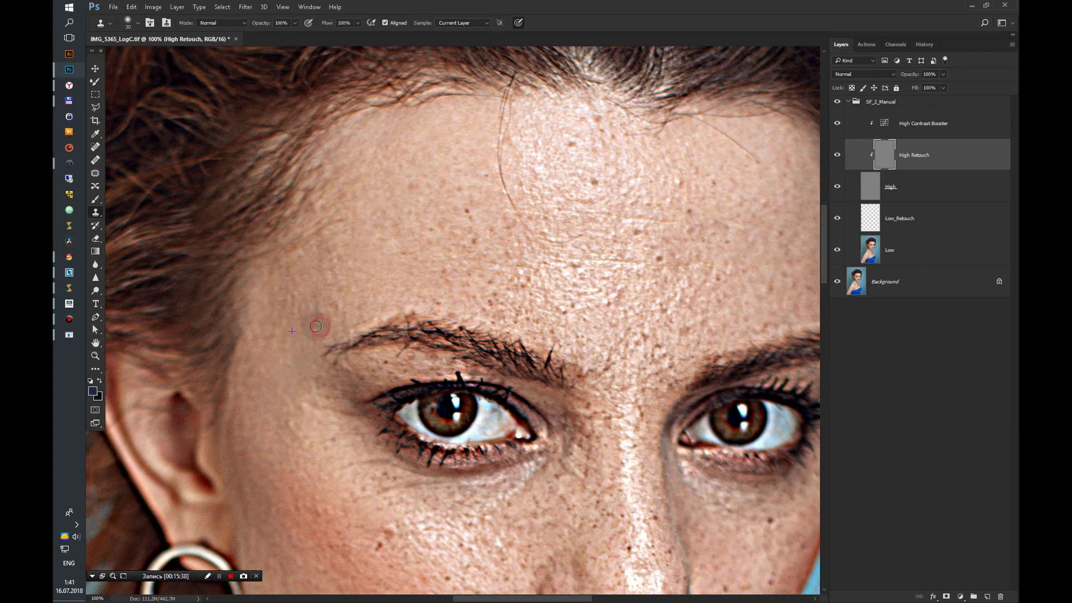
pyautogui.keyDown('alt'); pyautogui.click(345, 268); pyautogui.keyUp('alt')
pyautogui.click(324, 282)
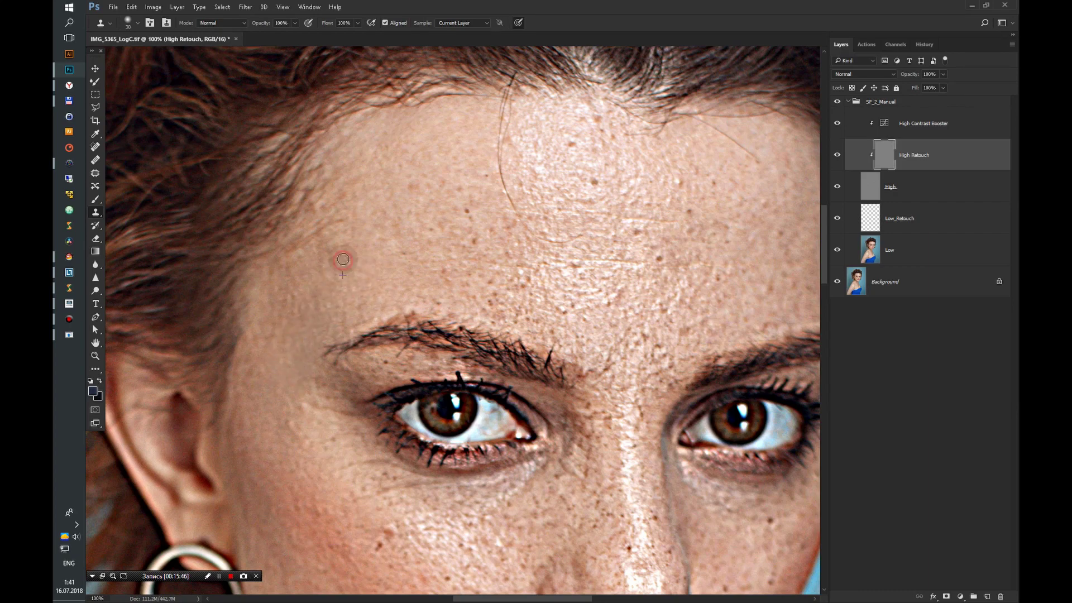
# Step: Retouch skin at the eye corner, under the eye and on the eye white, then zoom to 200%
pyautogui.moveTo(364, 295); pyautogui.dragTo(342, 263)
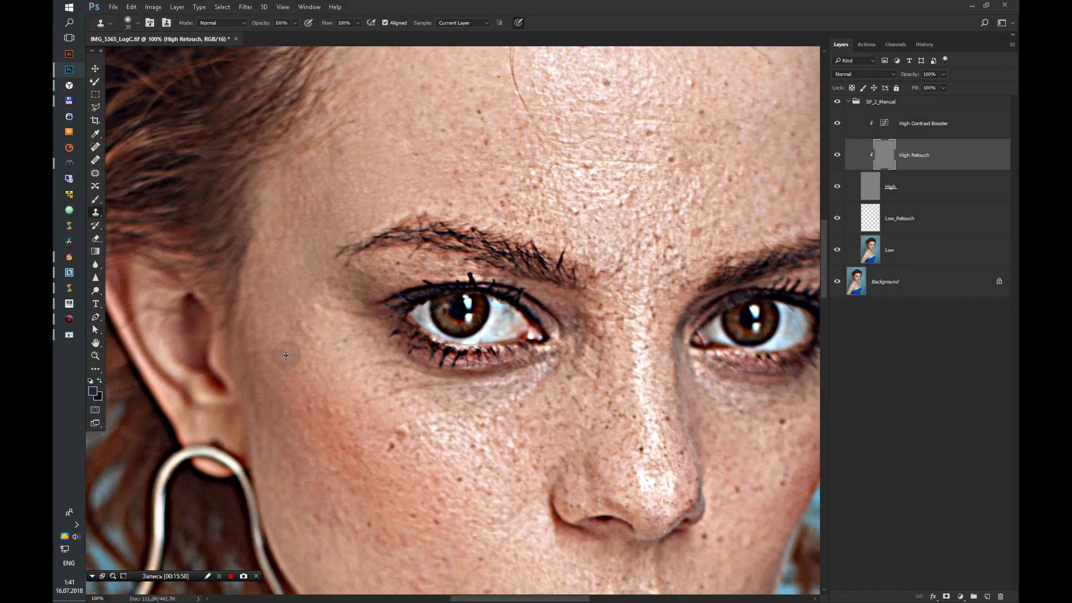
pyautogui.moveTo(268, 396)
pyautogui.mouseDown()
pyautogui.moveTo(302, 332)
pyautogui.moveTo(345, 300)
pyautogui.mouseUp()
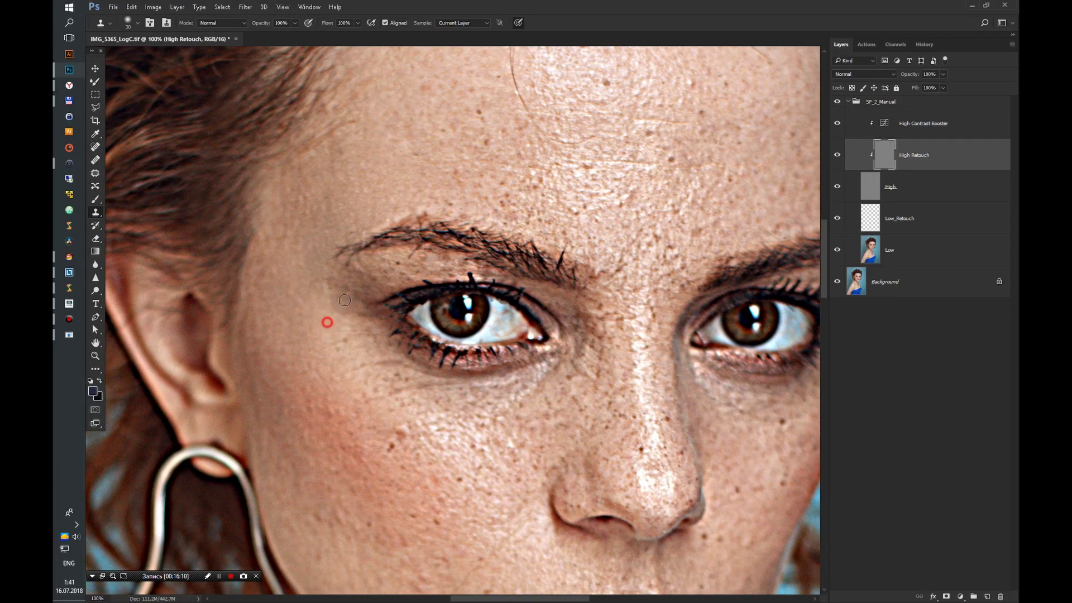
pyautogui.moveTo(392, 361); pyautogui.dragTo(374, 352)
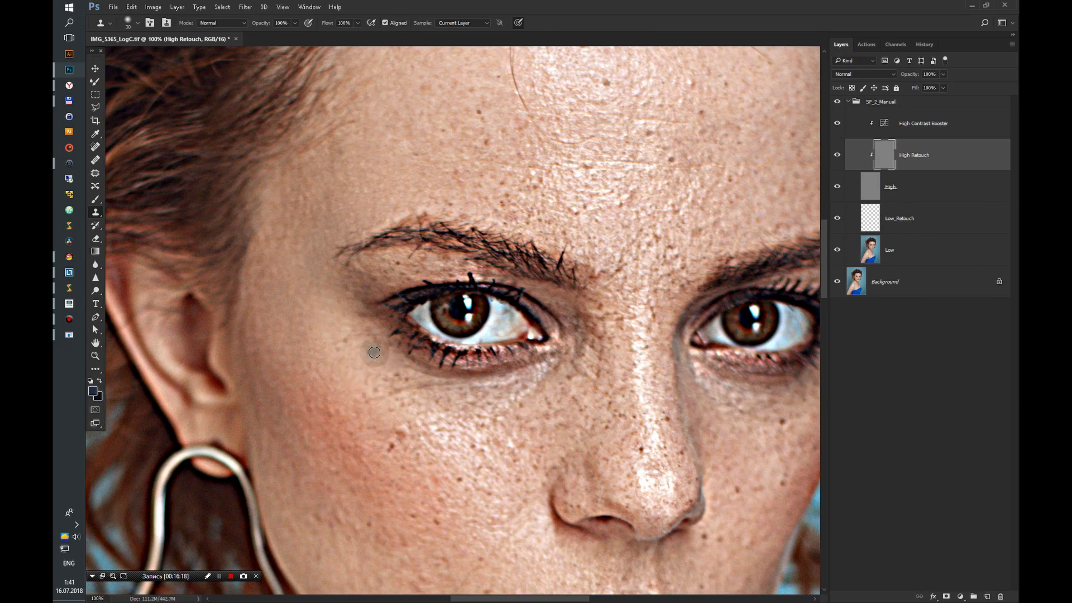
pyautogui.click(343, 333)
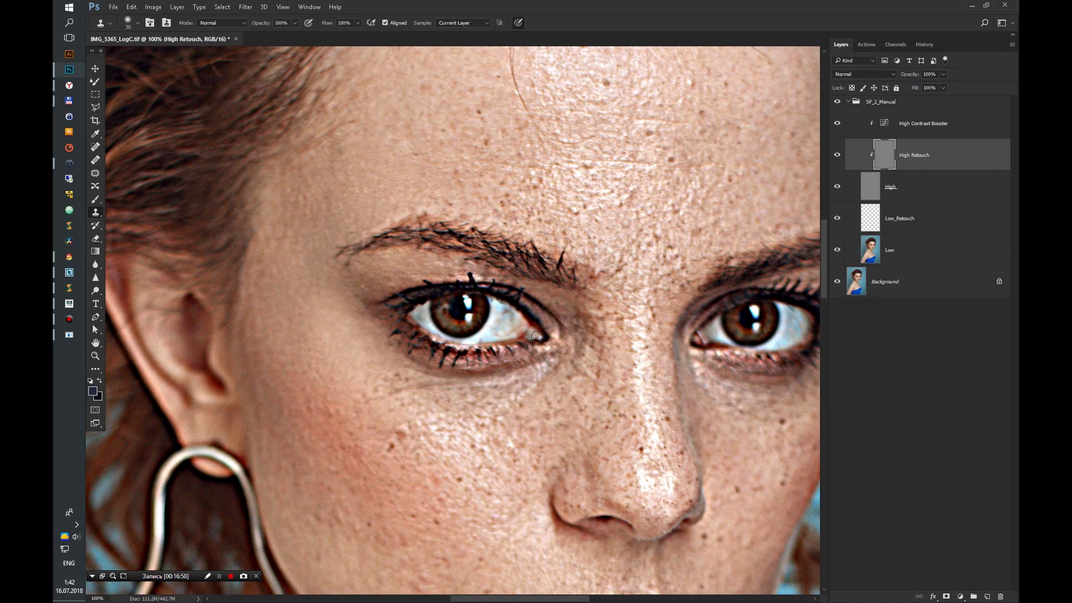
pyautogui.click(407, 432)
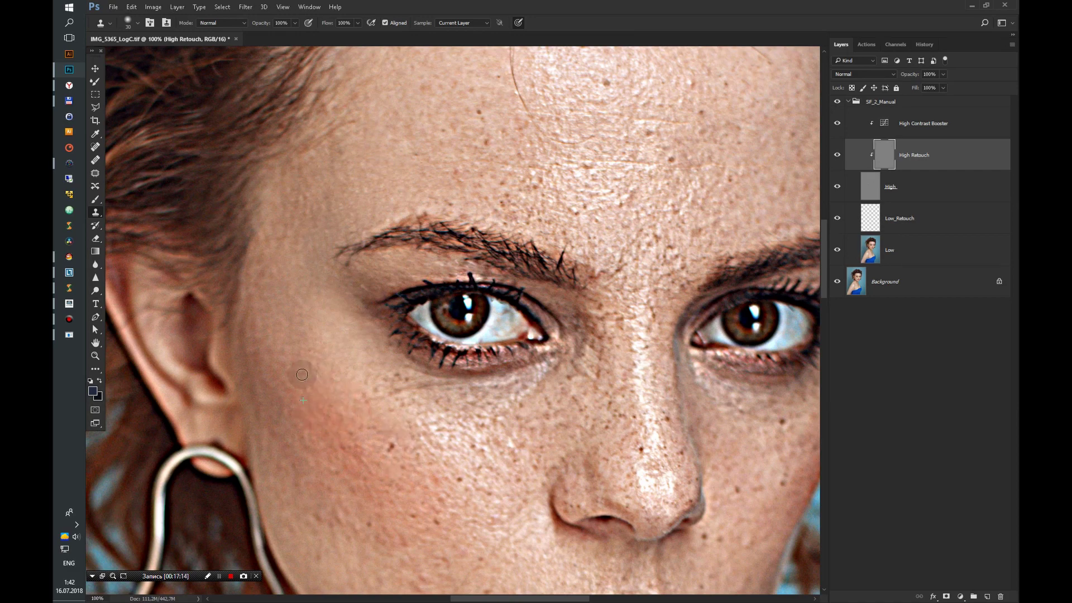
pyautogui.click(414, 387)
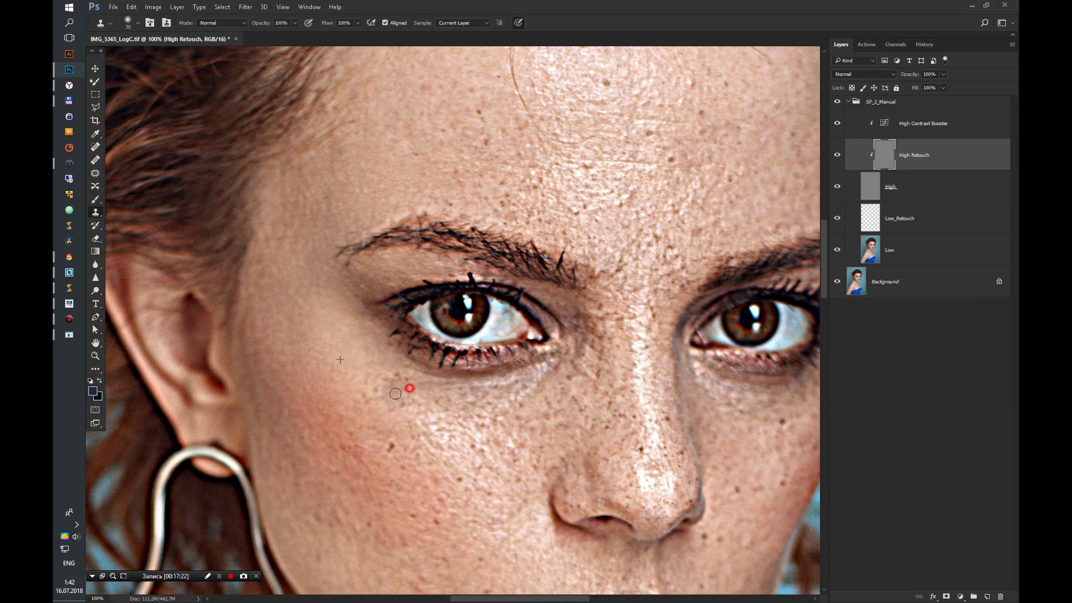
pyautogui.click(461, 388)
pyautogui.click(396, 390)
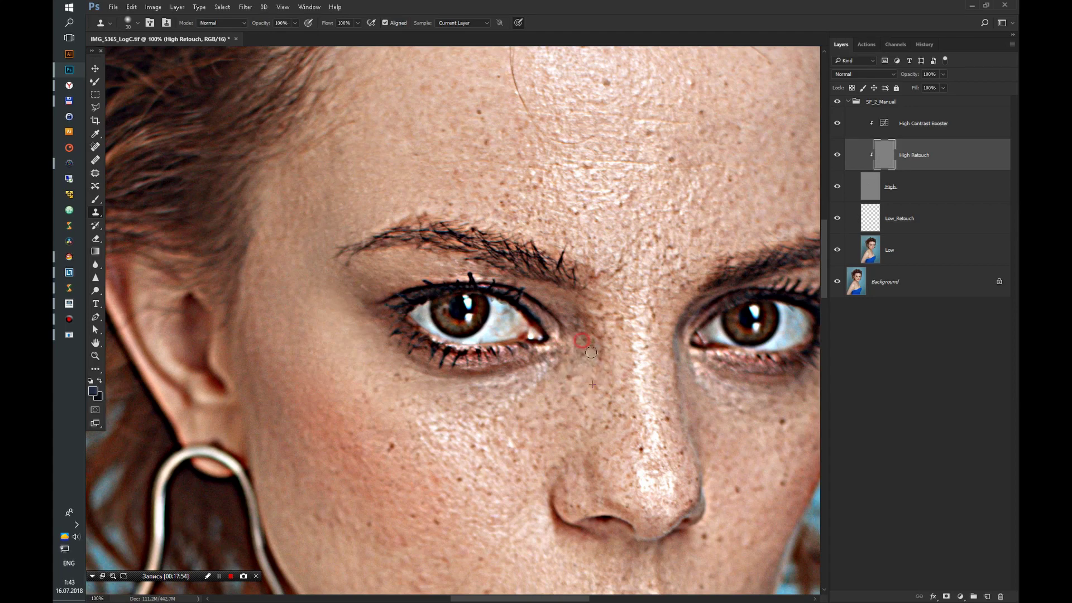
pyautogui.click(499, 321)
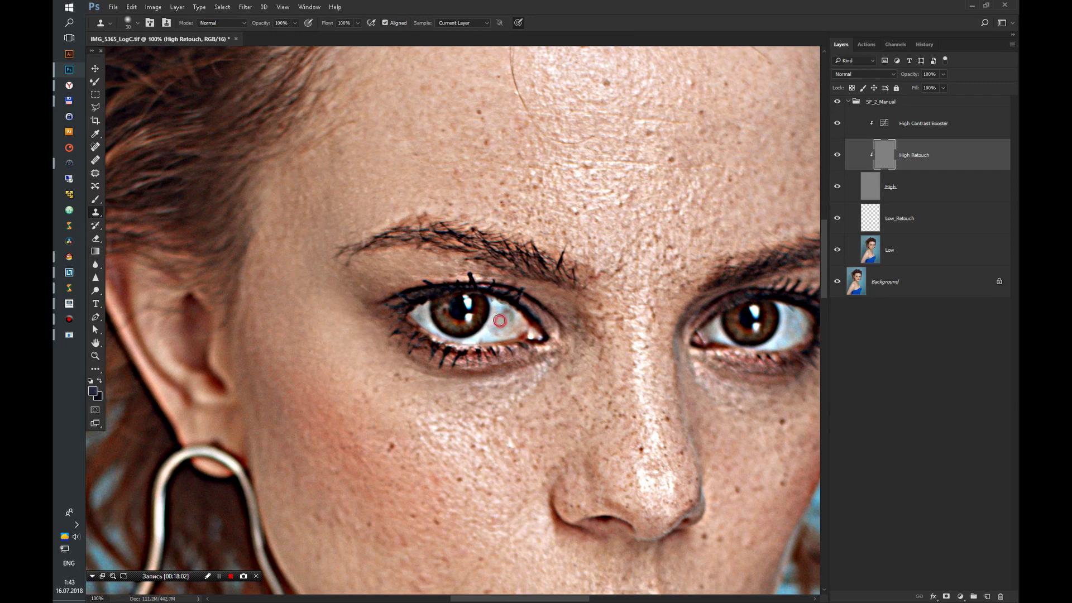
pyautogui.hotkey('ctrl', '+')
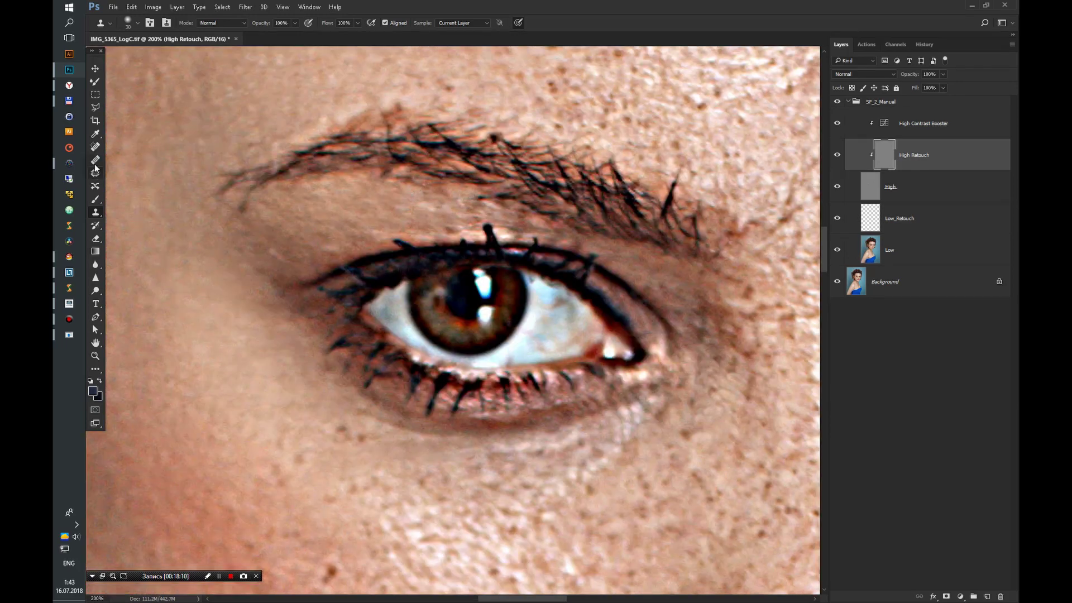
# Step: Heal dark spots, veins and redness on both eye whites, sampling the current layer only
pyautogui.click(95, 162)
pyautogui.click(548, 320)
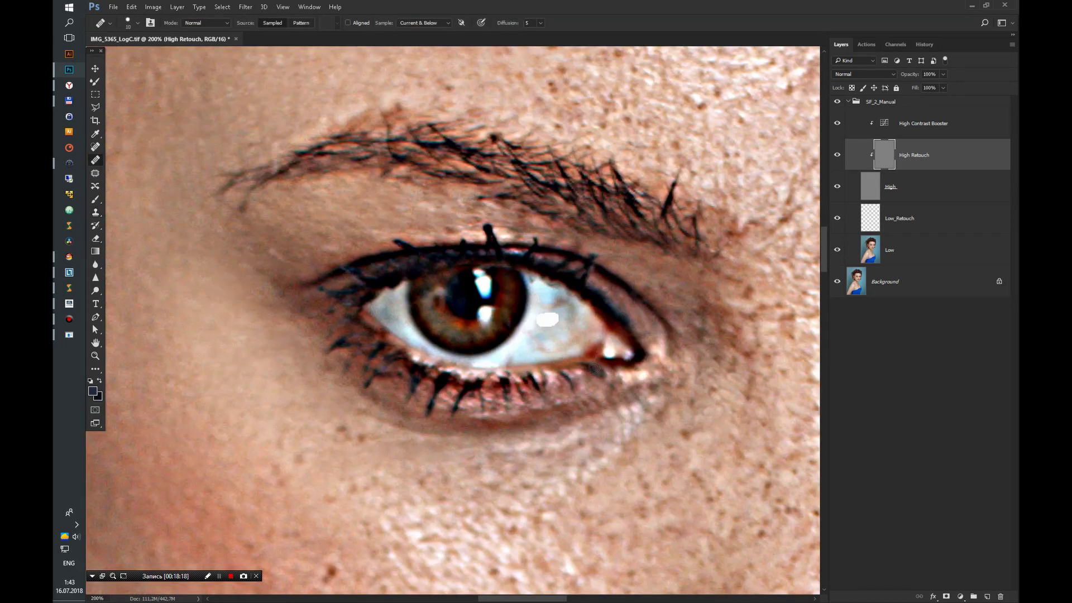
pyautogui.click(447, 24)
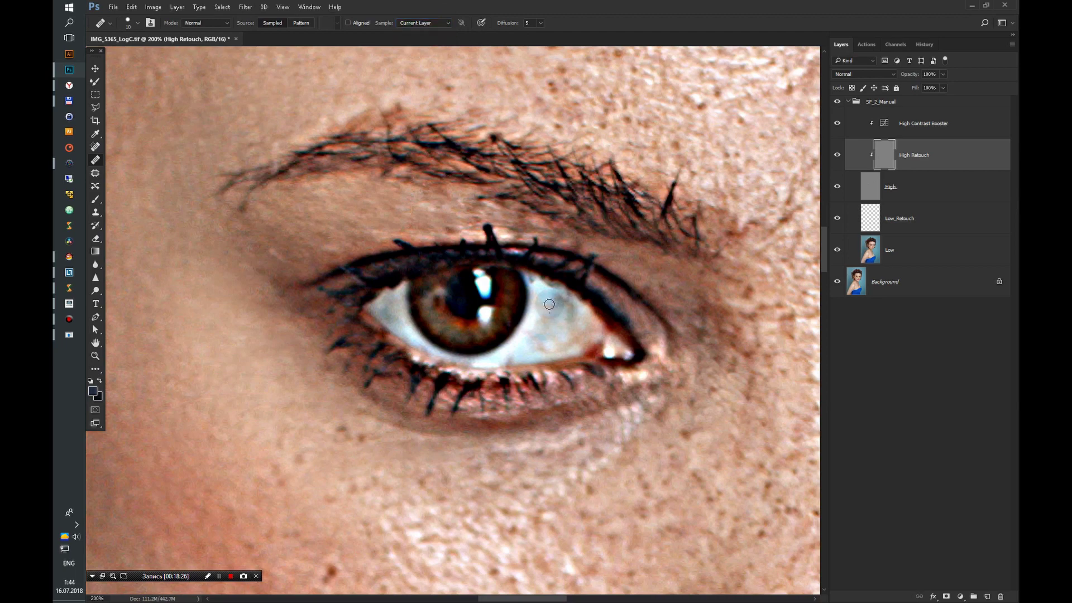
pyautogui.click(565, 315)
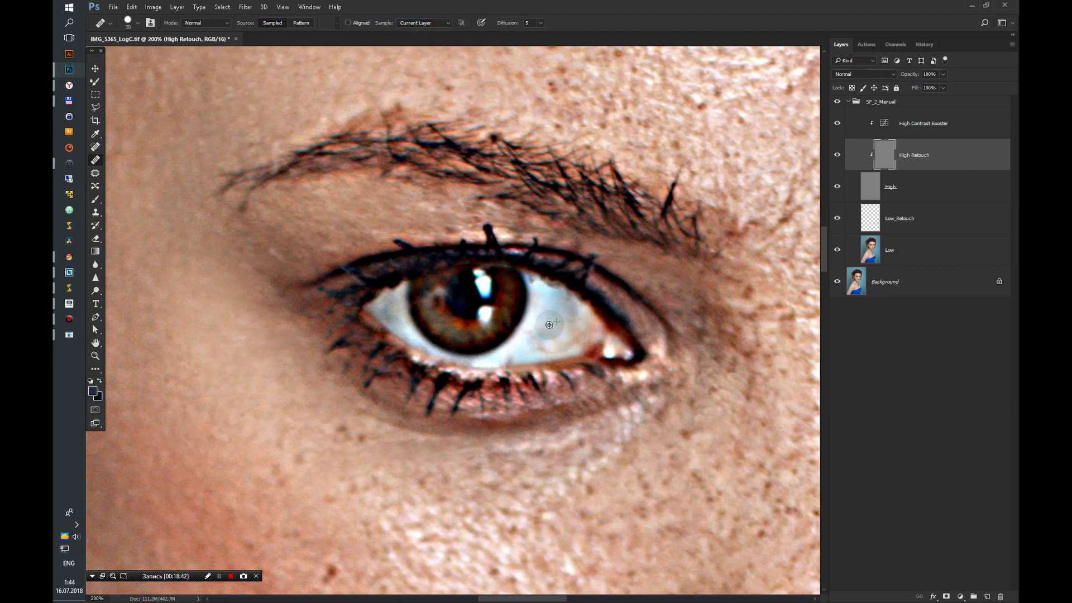
pyautogui.click(529, 337)
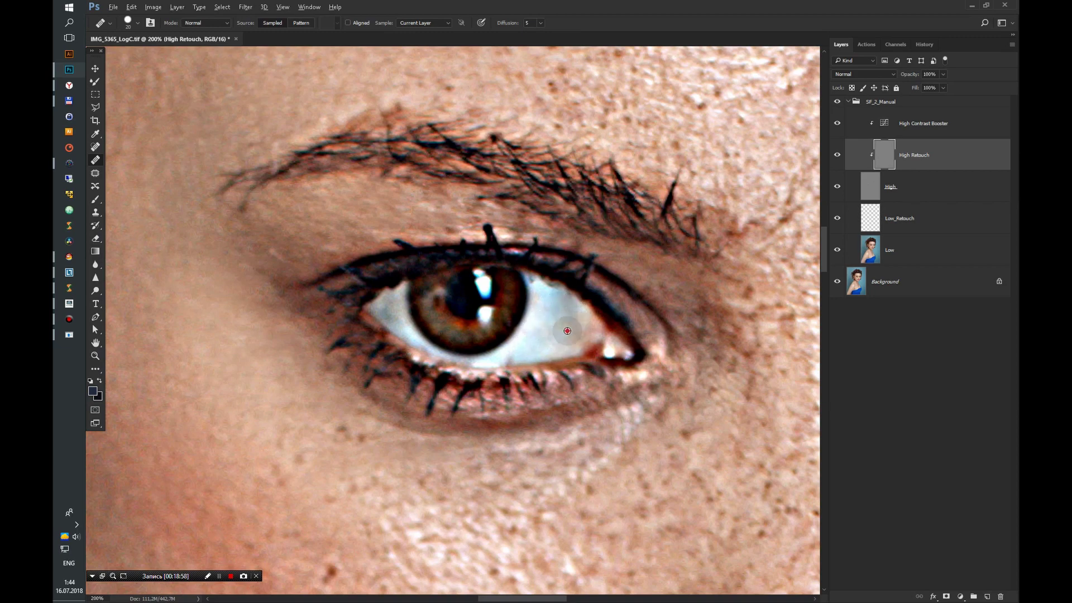
pyautogui.click(509, 361)
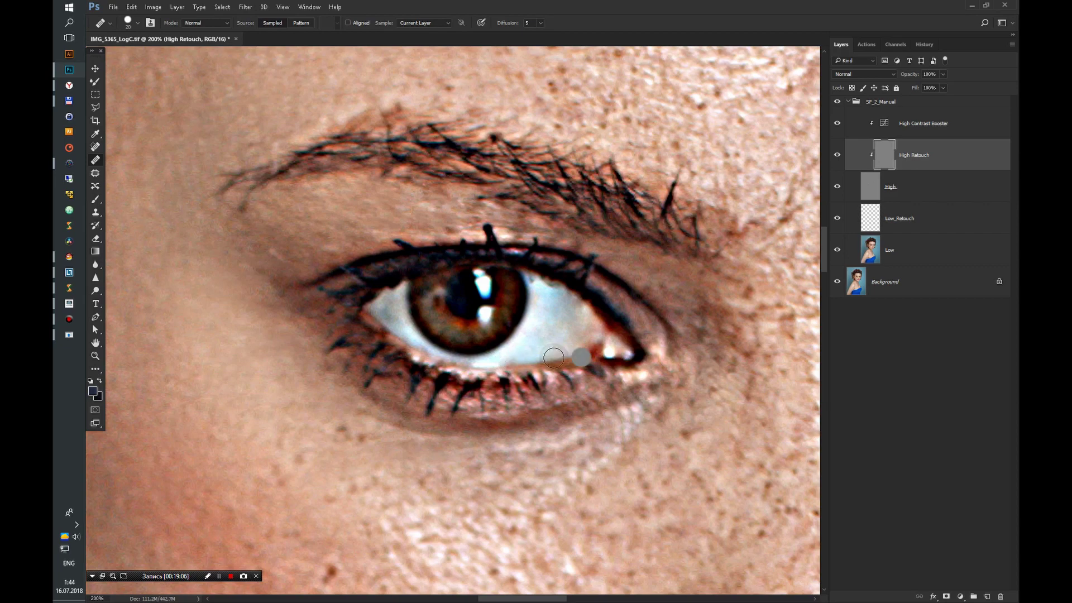
pyautogui.click(387, 314)
pyautogui.moveTo(383, 313); pyautogui.dragTo(572, 374)
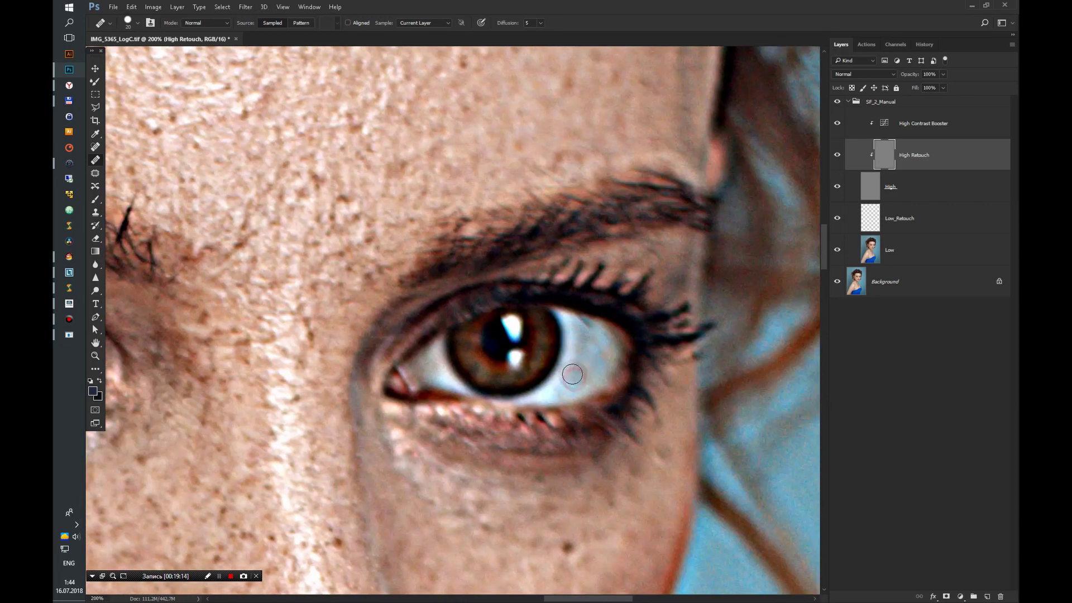
pyautogui.click(581, 343)
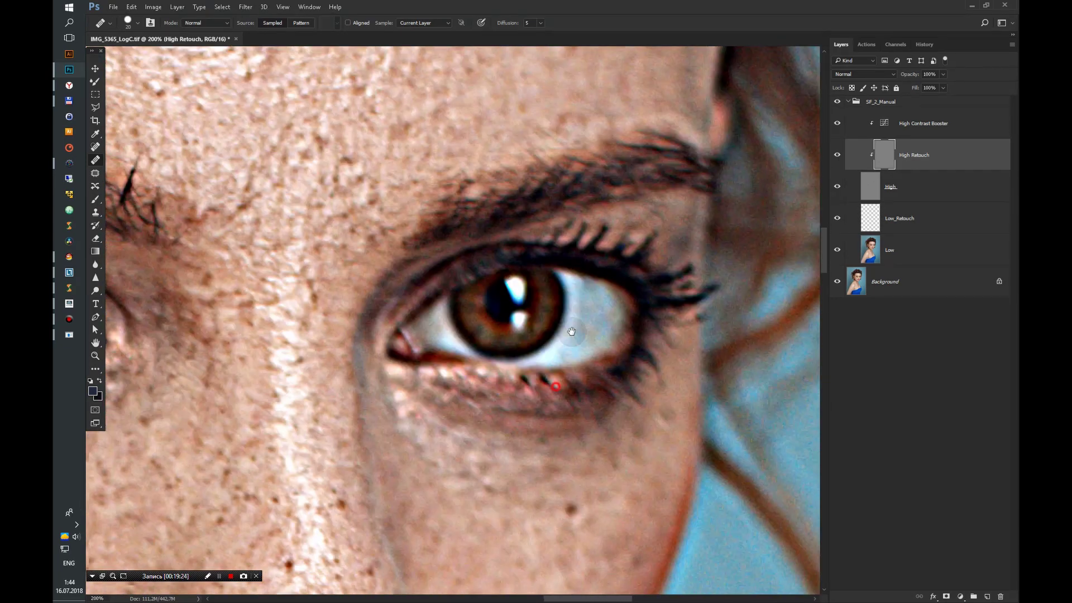
# Step: Clone clean cheek skin over a cheek blemish and a nose freckle
pyautogui.moveTo(615, 368); pyautogui.dragTo(736, 162)
pyautogui.press('s')
pyautogui.moveTo(613, 351); pyautogui.dragTo(518, 266)
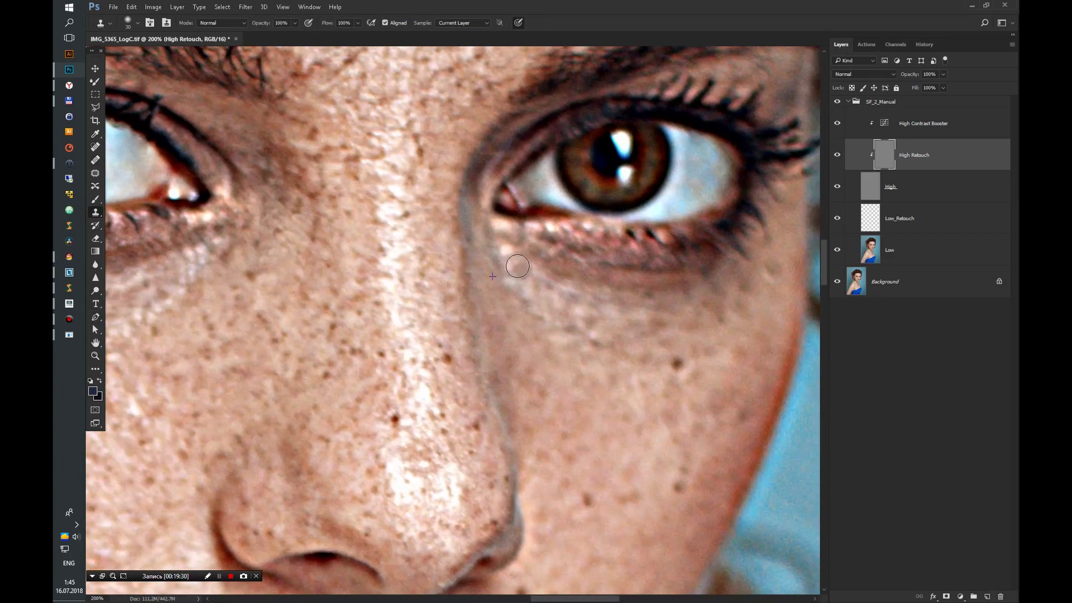
pyautogui.keyDown('alt'); pyautogui.click(693, 332); pyautogui.keyUp('alt')
pyautogui.click(659, 322)
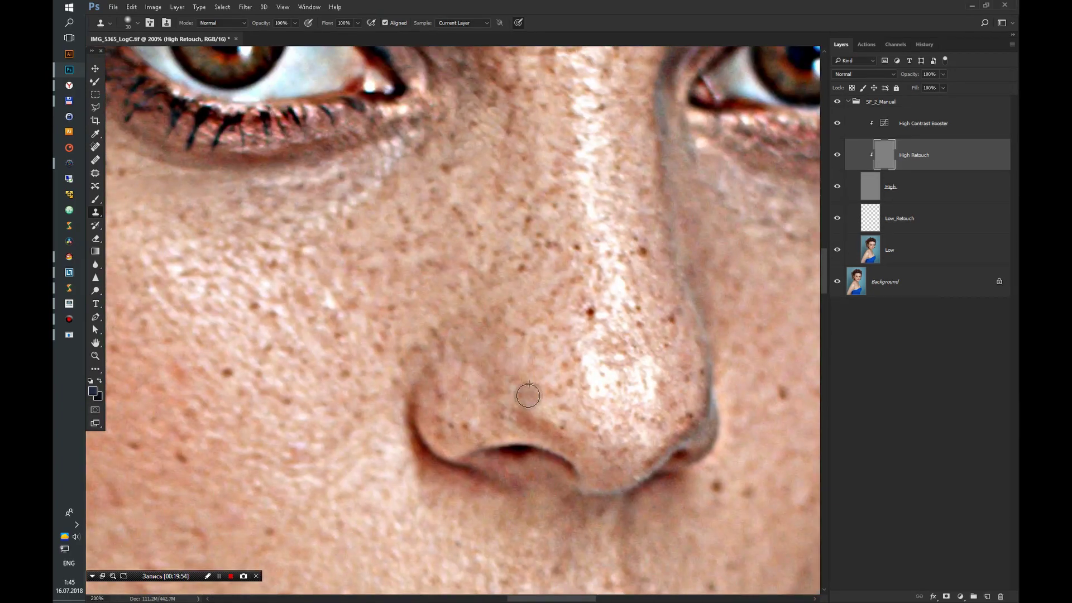
pyautogui.click(574, 426)
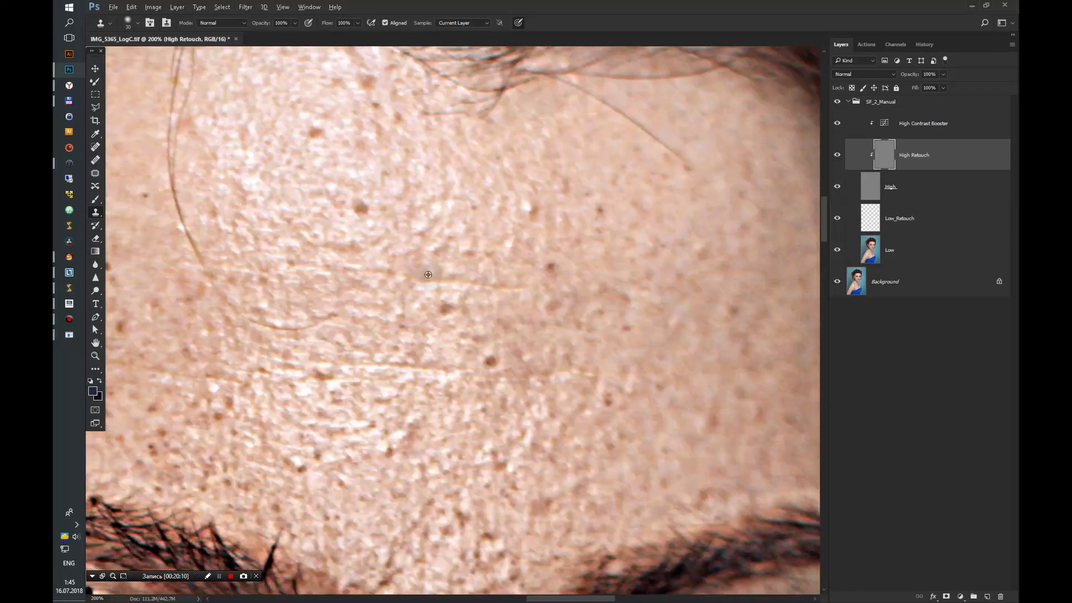
# Step: Clone over the small spots scattered across the middle and lower forehead
pyautogui.click(433, 278)
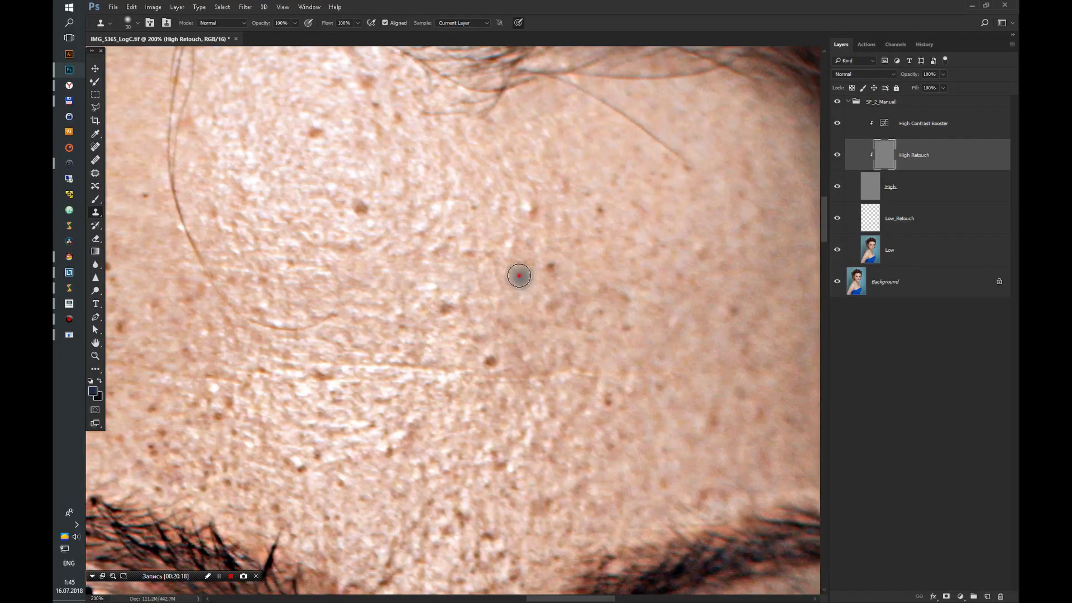
pyautogui.click(376, 363)
pyautogui.keyDown('alt'); pyautogui.click(518, 417); pyautogui.keyUp('alt')
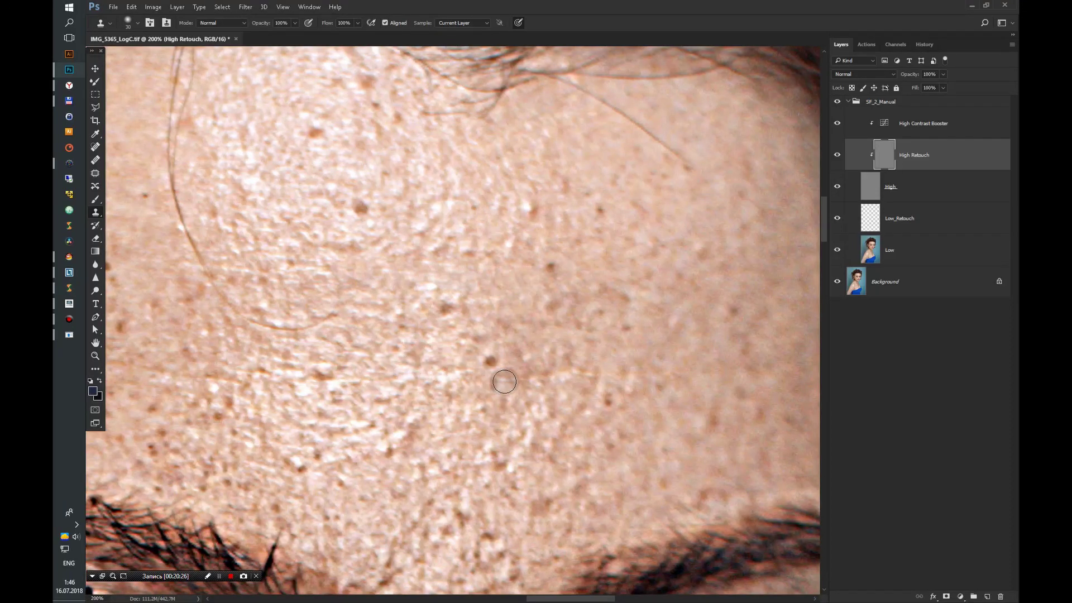
pyautogui.click(473, 434)
pyautogui.hscroll(-3, 473, 434)
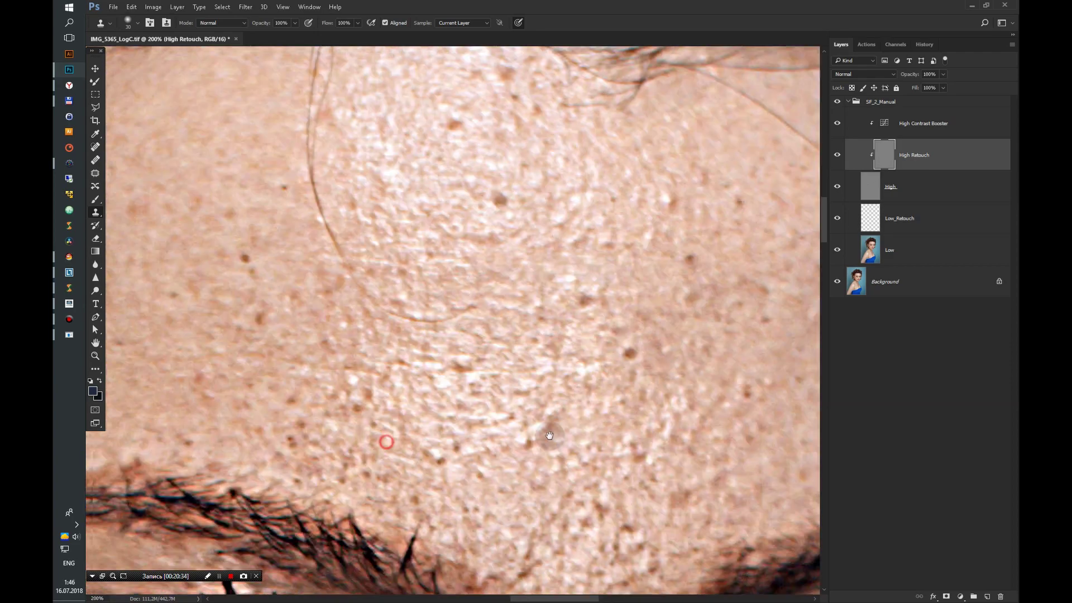
pyautogui.hscroll(-3, 473, 434)
pyautogui.click(278, 352)
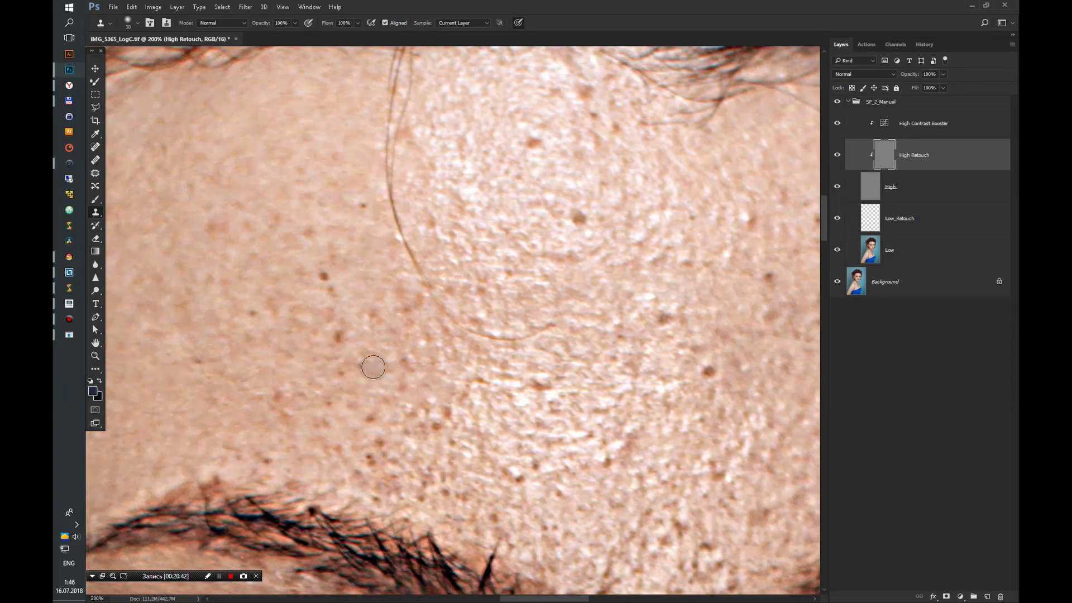
pyautogui.click(564, 323)
# Step: Clone over texture and spots along the hairline and the forehead edge
pyautogui.moveTo(560, 347)
pyautogui.mouseDown()
pyautogui.moveTo(409, 307)
pyautogui.moveTo(251, 335)
pyautogui.mouseUp()
pyautogui.keyDown('alt'); pyautogui.click(446, 196); pyautogui.keyUp('alt')
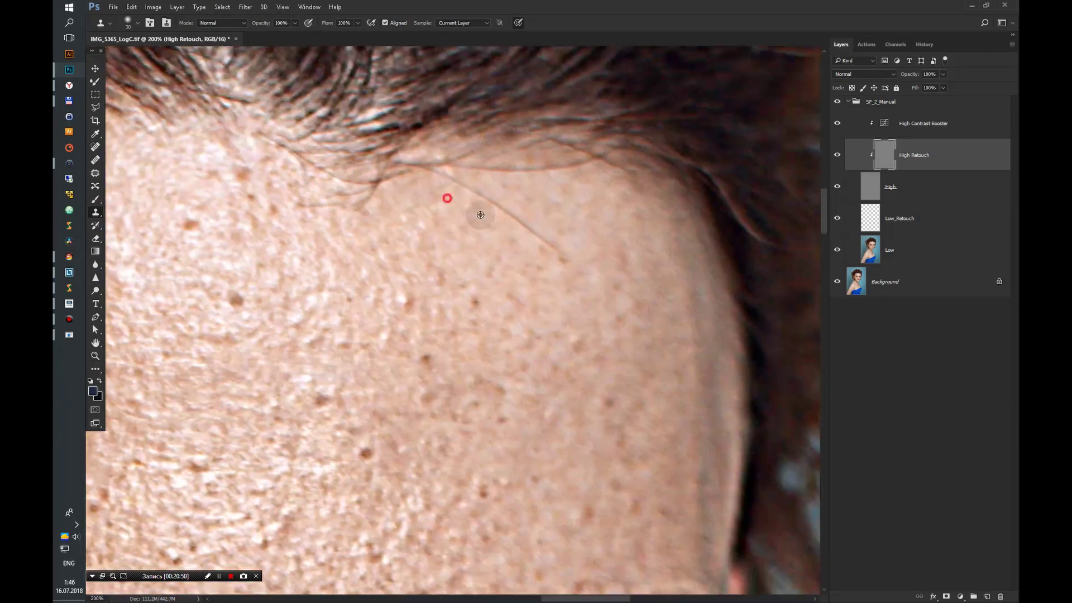
pyautogui.click(560, 220)
pyautogui.keyDown('alt'); pyautogui.click(448, 172); pyautogui.keyUp('alt')
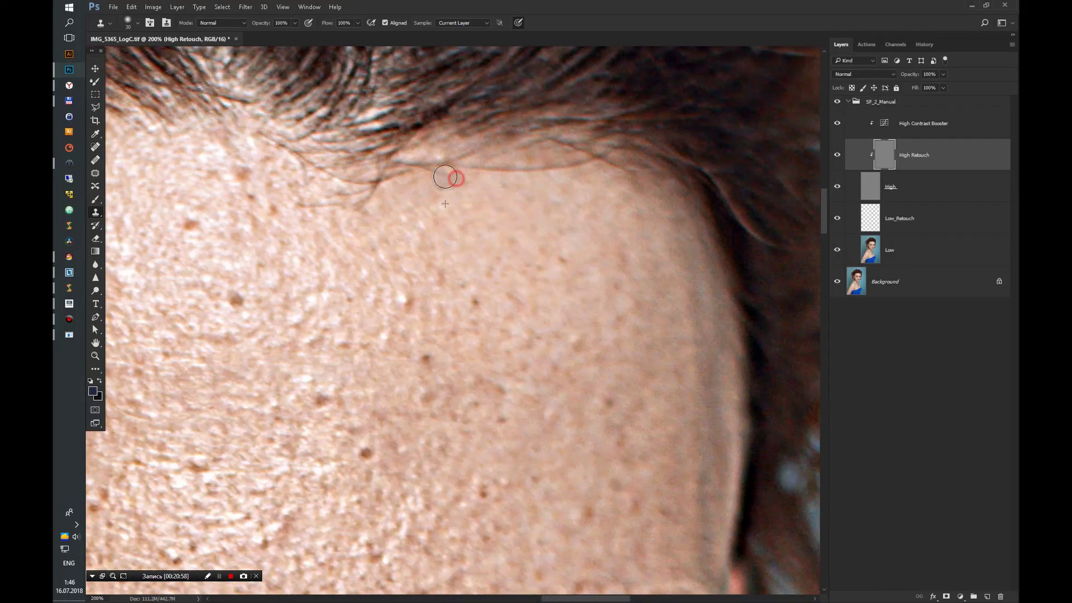
pyautogui.click(353, 208)
pyautogui.moveTo(353, 209); pyautogui.dragTo(458, 149)
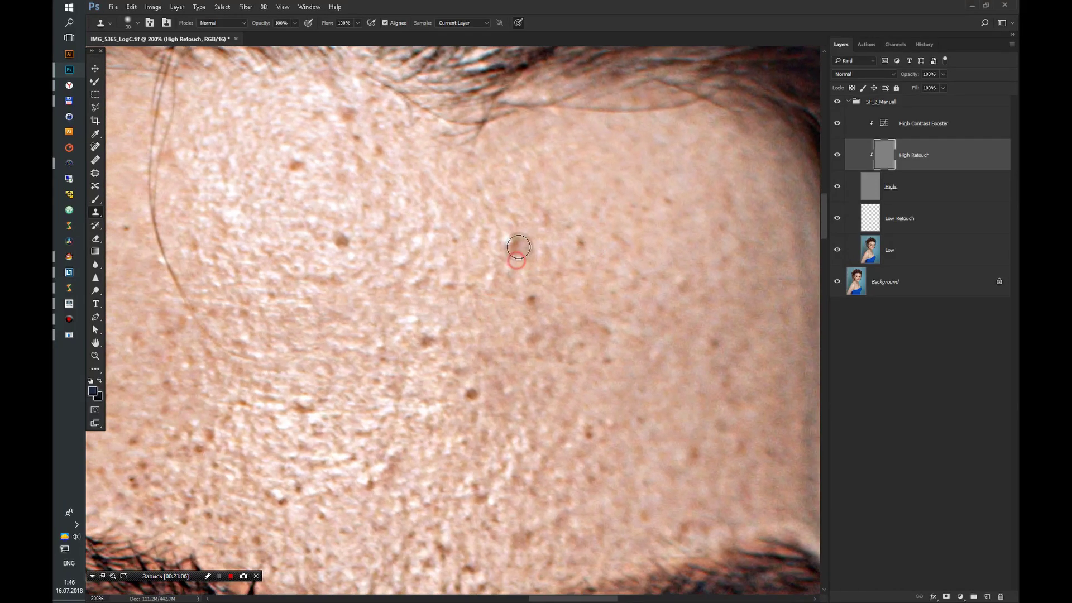
pyautogui.keyDown('alt'); pyautogui.click(385, 297); pyautogui.keyUp('alt')
pyautogui.click(568, 357)
pyautogui.click(485, 349)
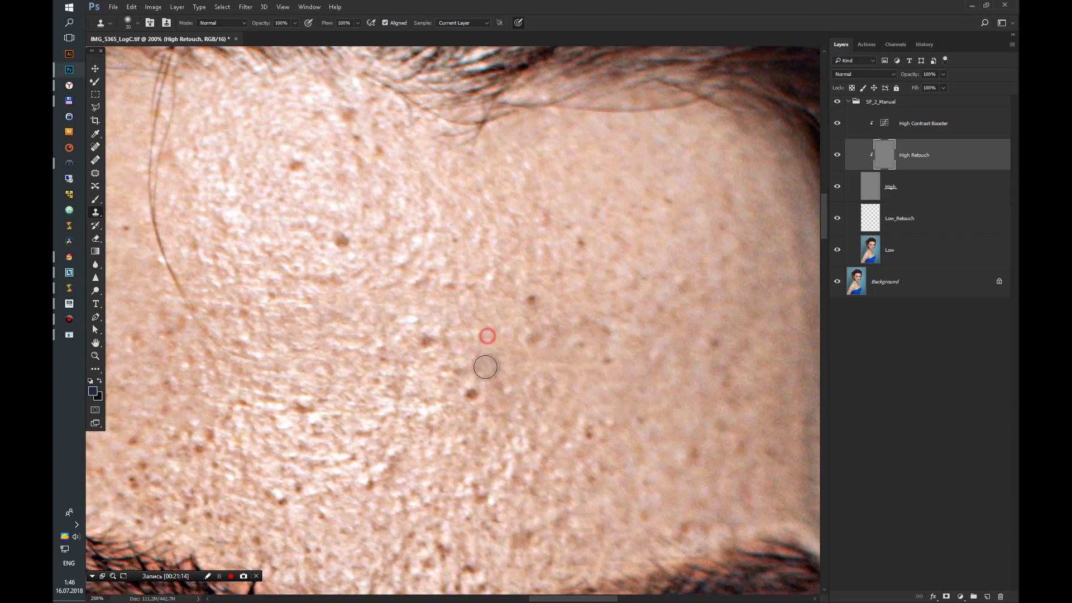
# Step: Smooth the striated skin under the right eye
pyautogui.moveTo(543, 406); pyautogui.dragTo(653, 139)
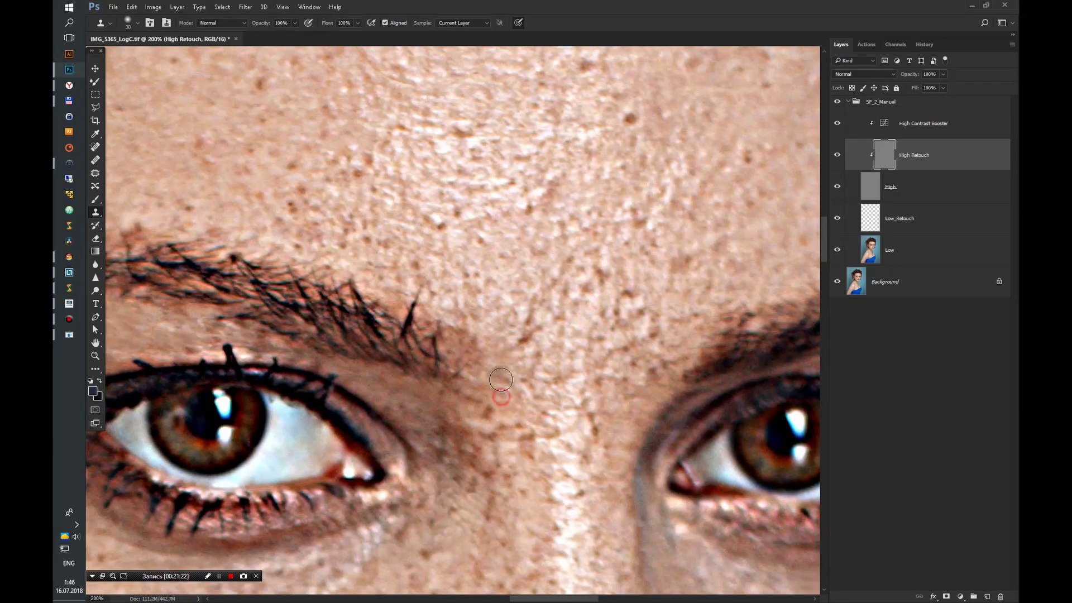
pyautogui.moveTo(524, 387); pyautogui.dragTo(538, 250)
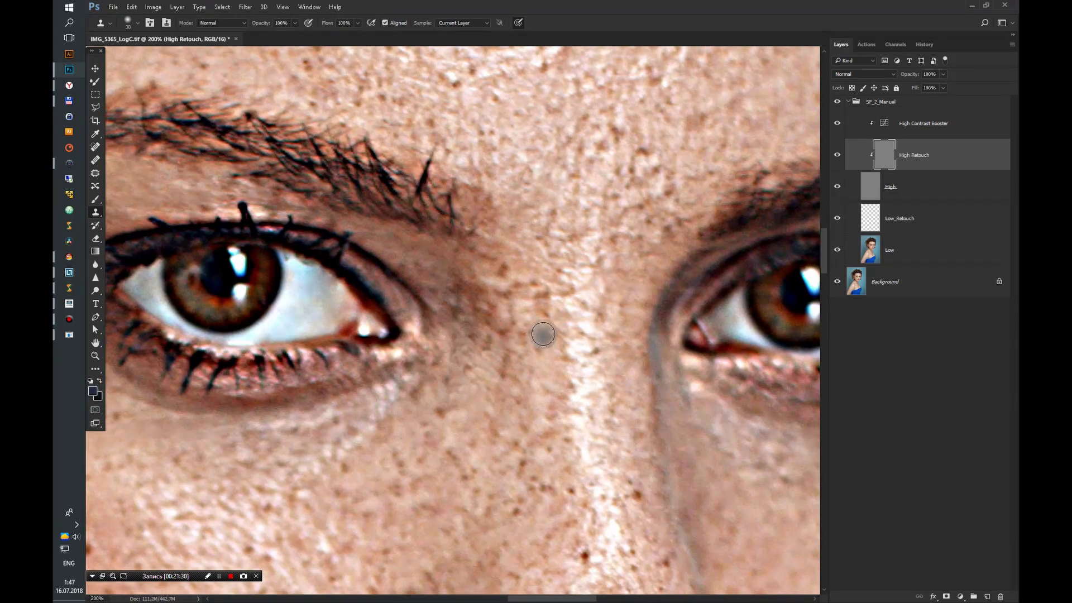
pyautogui.moveTo(739, 431); pyautogui.dragTo(431, 297)
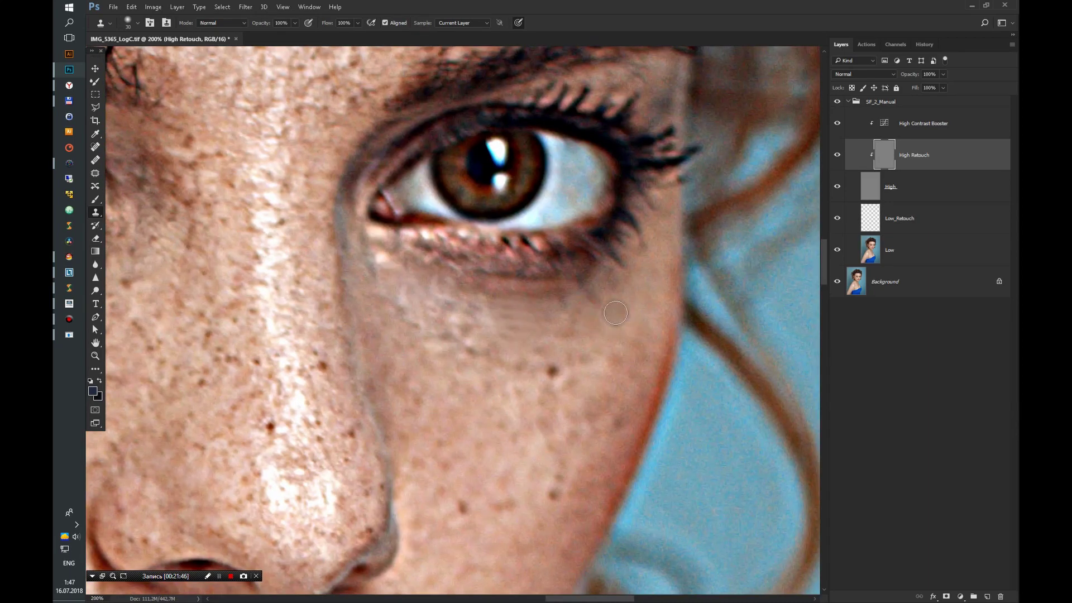
pyautogui.moveTo(503, 311); pyautogui.dragTo(495, 330)
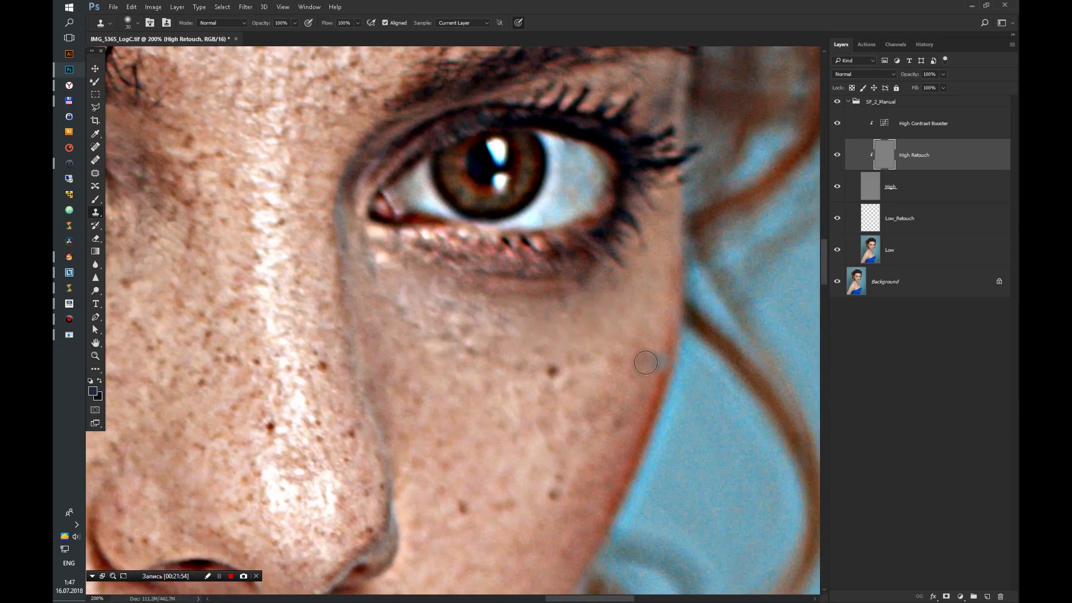
pyautogui.scroll(-10, 646, 362)
# Step: Clone smooth texture across the chin skin
pyautogui.moveTo(586, 416); pyautogui.dragTo(523, 397)
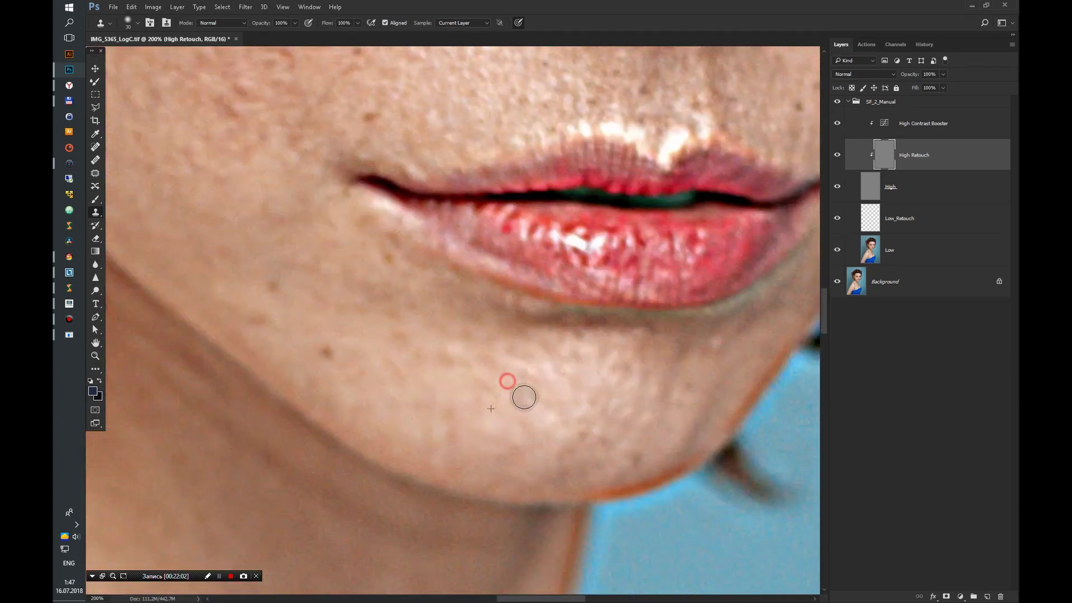
pyautogui.hscroll(3, 516, 347)
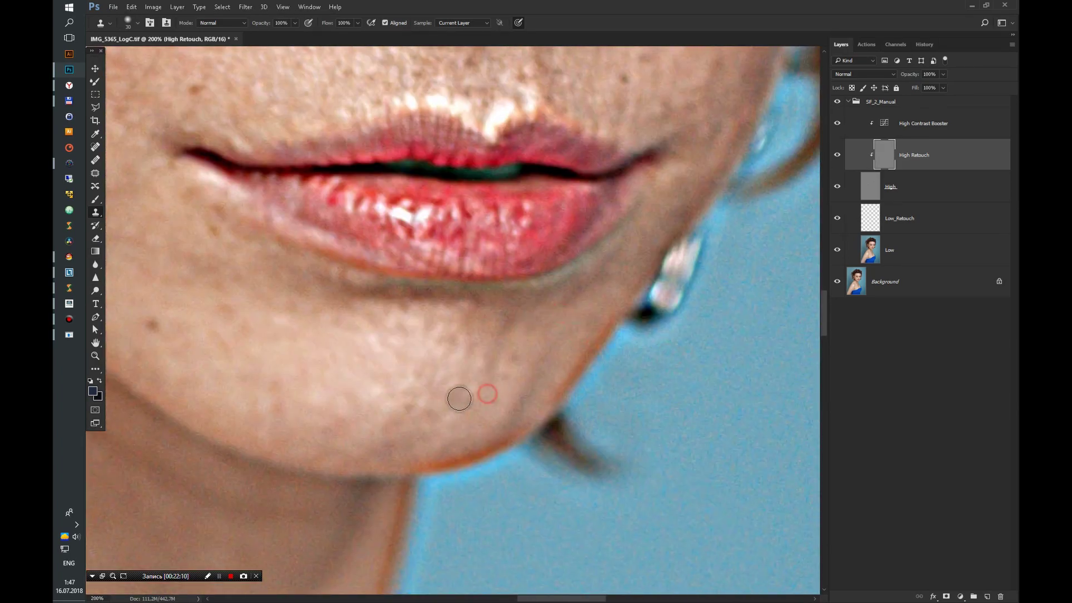
pyautogui.moveTo(459, 399); pyautogui.dragTo(373, 321)
pyautogui.scroll(-5, 677, 320)
pyautogui.hscroll(-10, 677, 321)
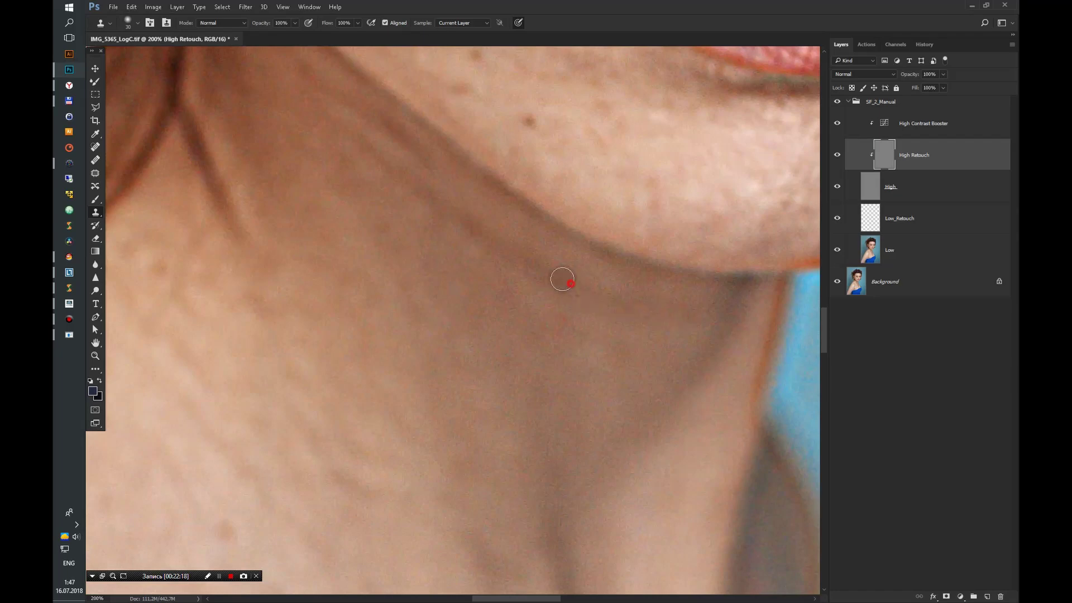
# Step: Clone over rough skin on the neck and shoulder, undoing one misplaced dab
pyautogui.scroll(-5, 563, 279)
pyautogui.click(397, 274)
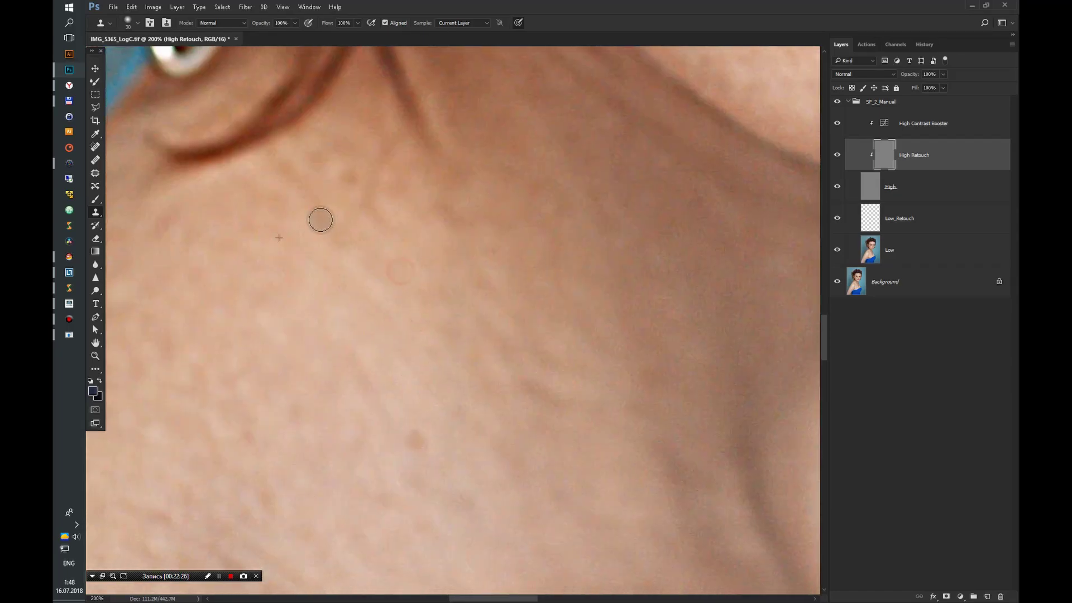
pyautogui.hotkey('ctrl', 'z')
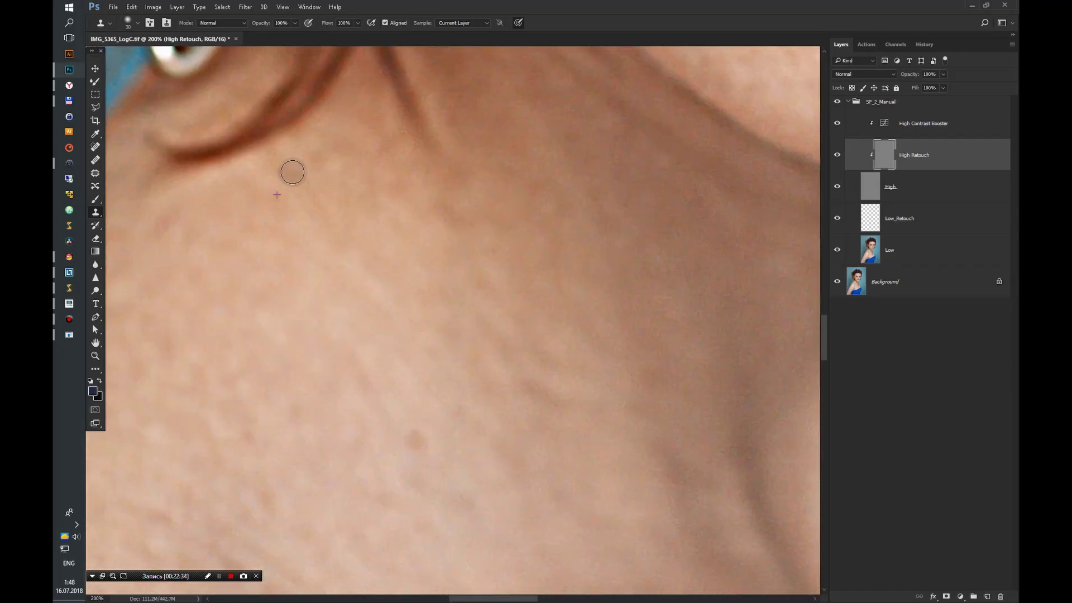
pyautogui.scroll(-5, 580, 292)
pyautogui.keyDown('alt'); pyautogui.click(371, 228); pyautogui.keyUp('alt')
pyautogui.hscroll(-5, 585, 295)
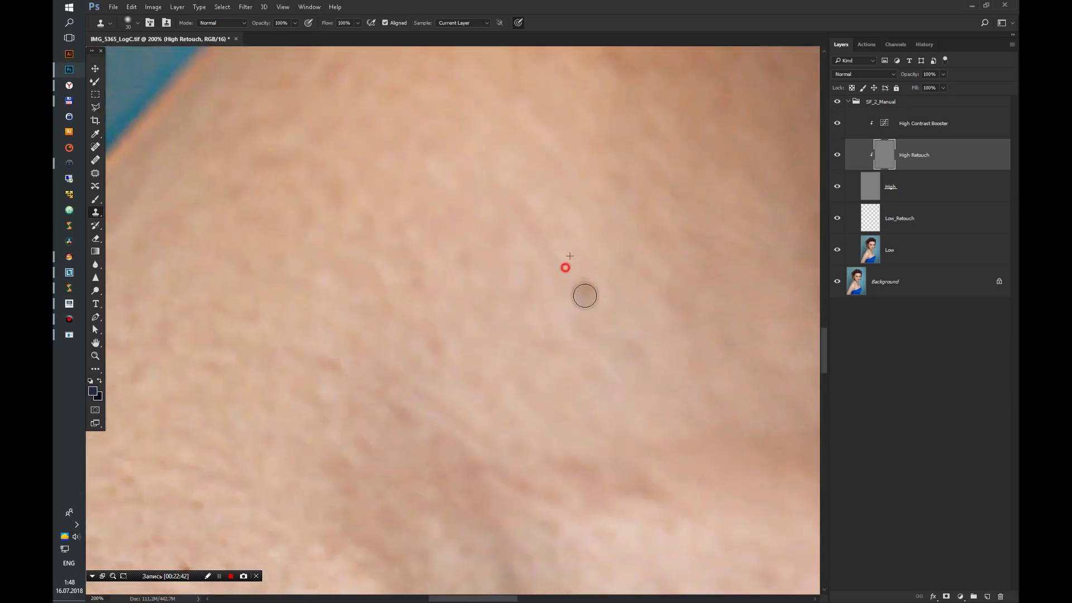
pyautogui.scroll(-5, 614, 282)
pyautogui.hscroll(-5, 614, 279)
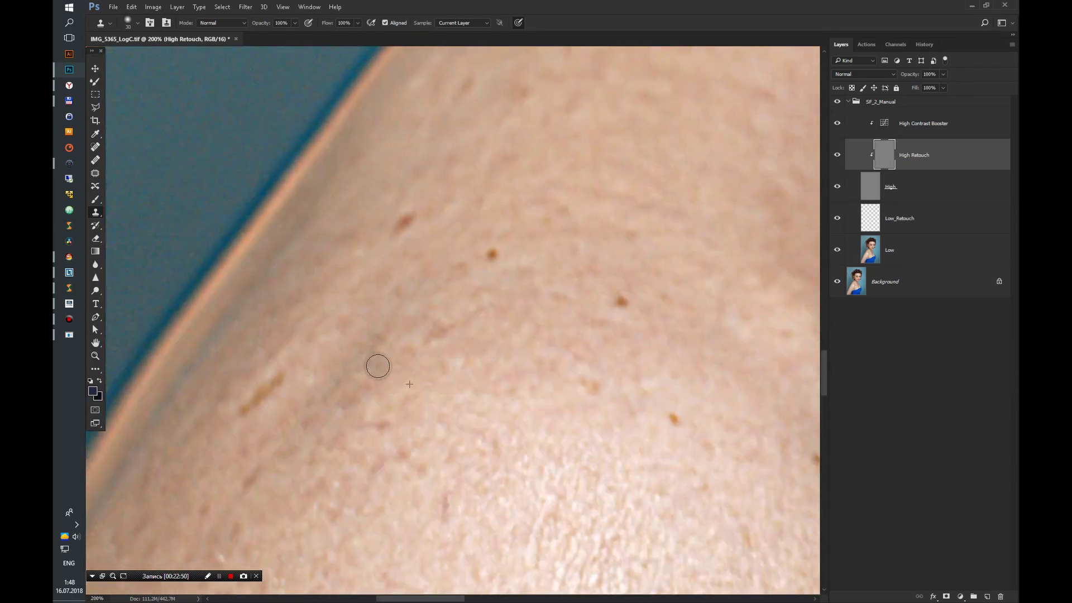
pyautogui.scroll(5, 423, 299)
# Step: Clone clean nearby skin over the arm crease above the dress
pyautogui.scroll(-5, 443, 540)
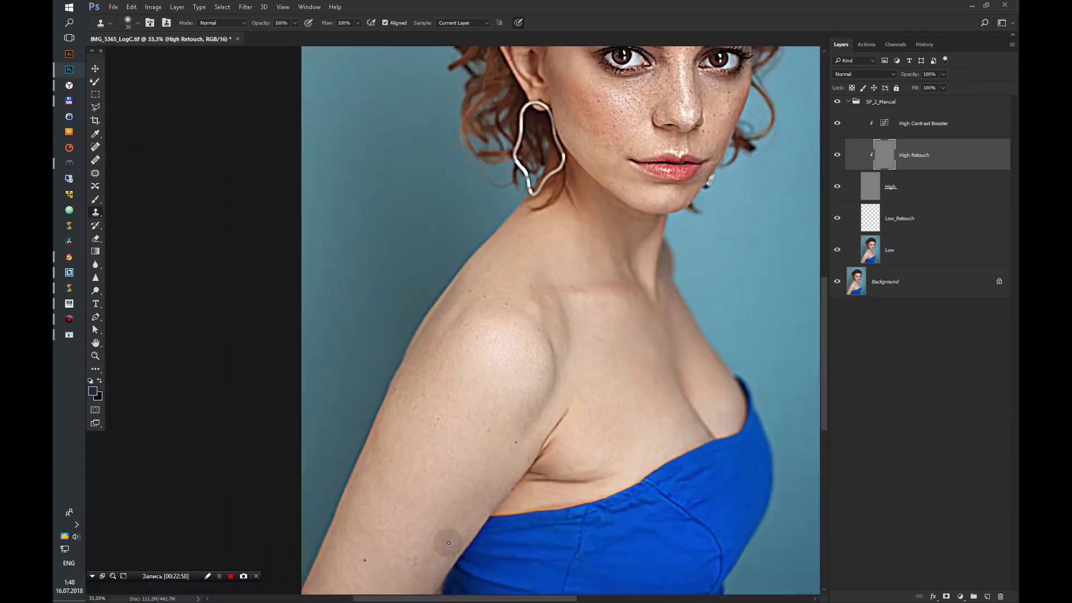
pyautogui.scroll(2, 448, 543)
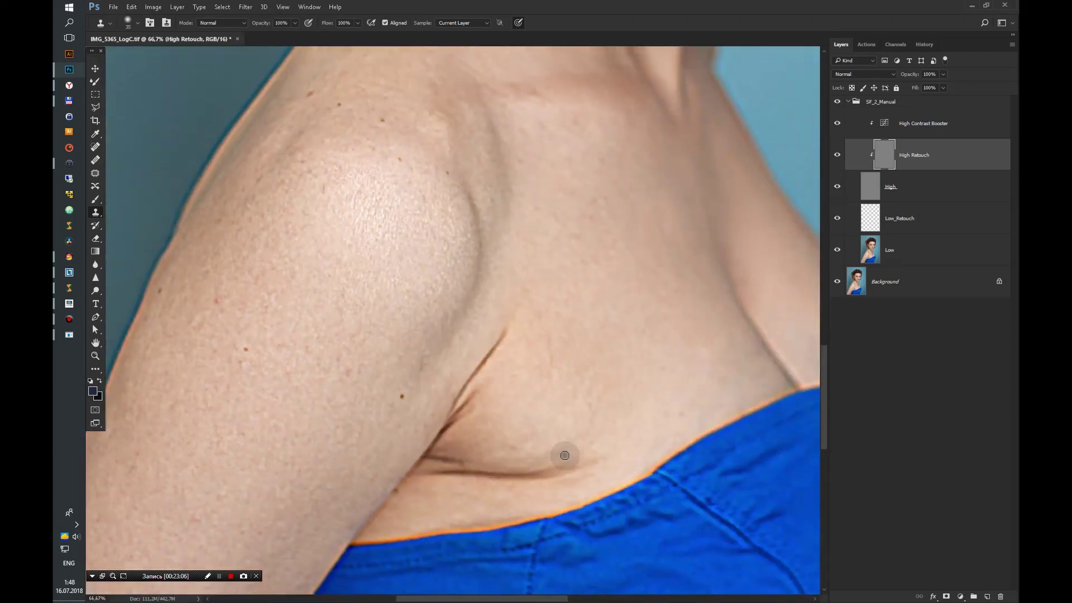
pyautogui.scroll(-2, 580, 413)
pyautogui.scroll(-2, 575, 363)
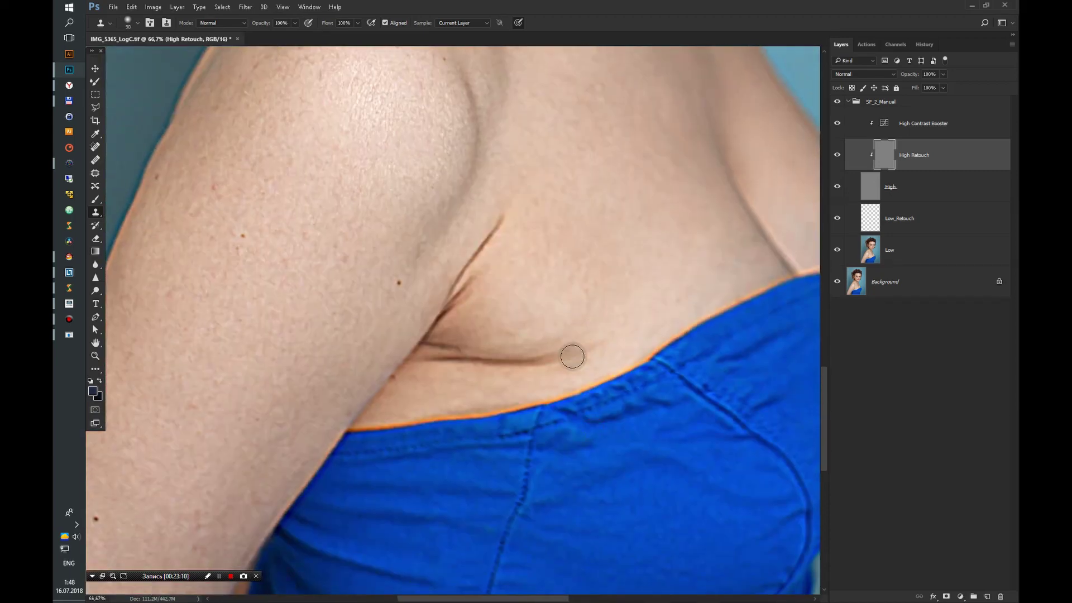
pyautogui.keyDown('alt'); pyautogui.click(523, 323); pyautogui.keyUp('alt')
pyautogui.click(434, 359)
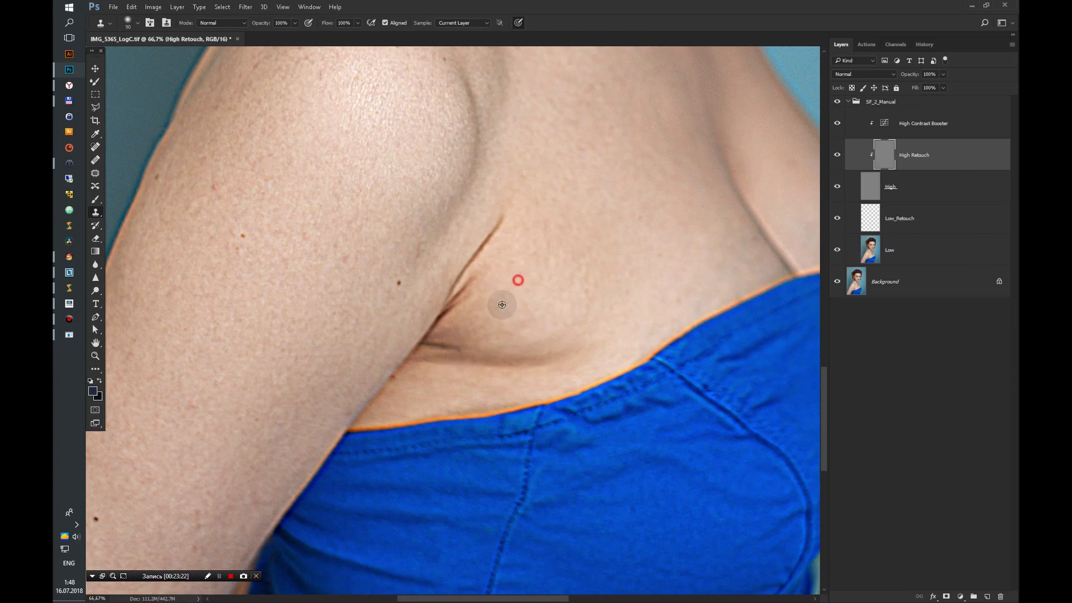
pyautogui.hotkey('ctrl', '+')
pyautogui.hotkey('ctrl', '+')
pyautogui.hotkey('ctrl', '+')
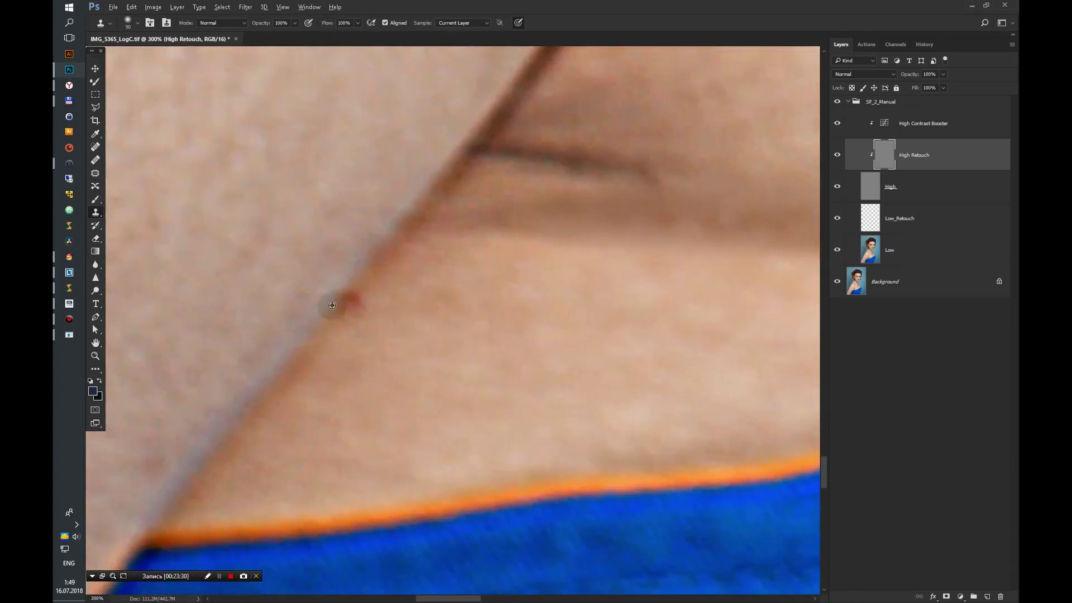
pyautogui.click(563, 167)
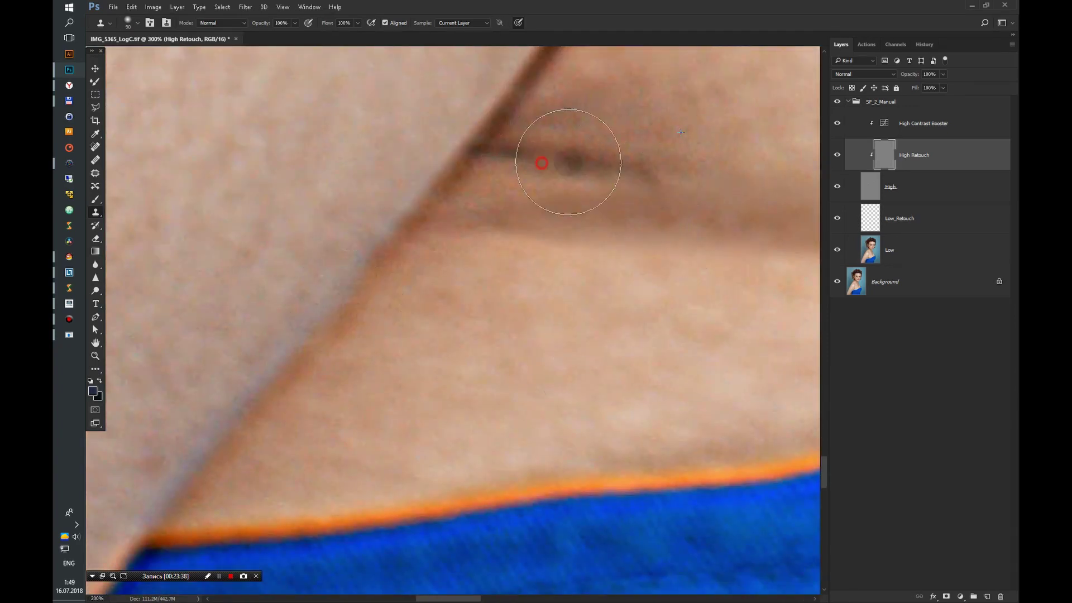
pyautogui.moveTo(564, 167); pyautogui.dragTo(282, 386)
# Step: Clone over remaining blemishes on the forehead and its right edge near the hairline
pyautogui.hotkey('ctrl', '0')
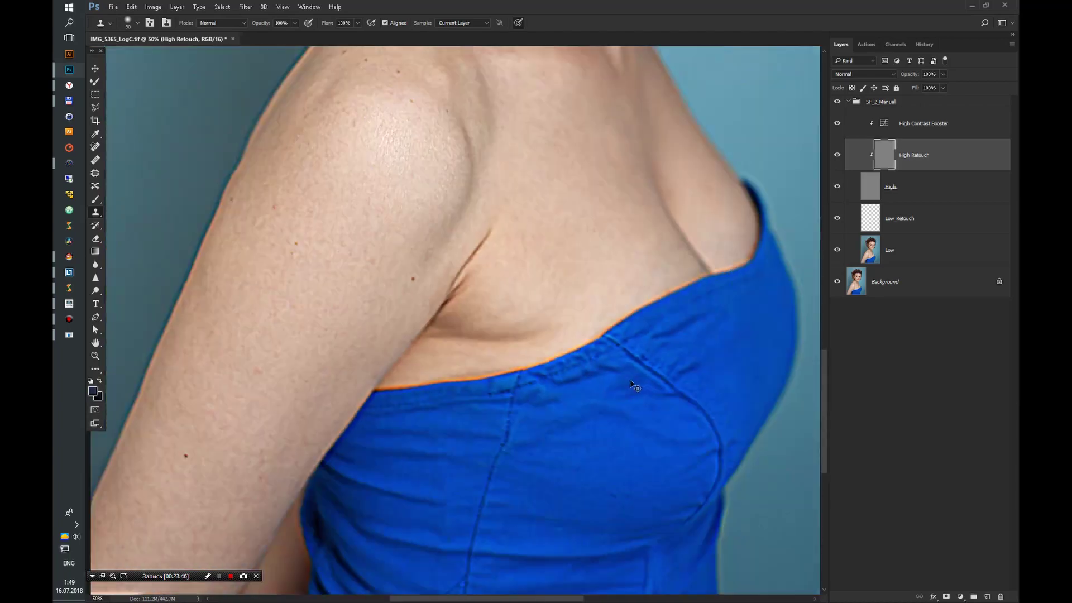
pyautogui.hotkey('ctrl', '+')
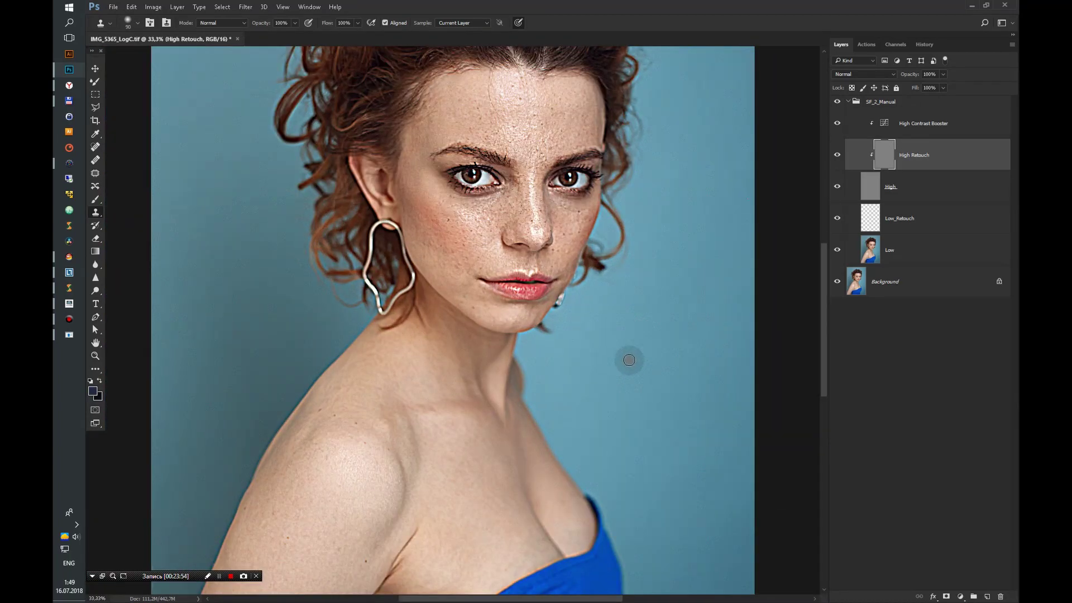
pyautogui.hotkey('ctrl', '+')
pyautogui.hotkey('ctrl', '+')
pyautogui.hotkey('ctrl', '+')
pyautogui.hotkey('ctrl', '+')
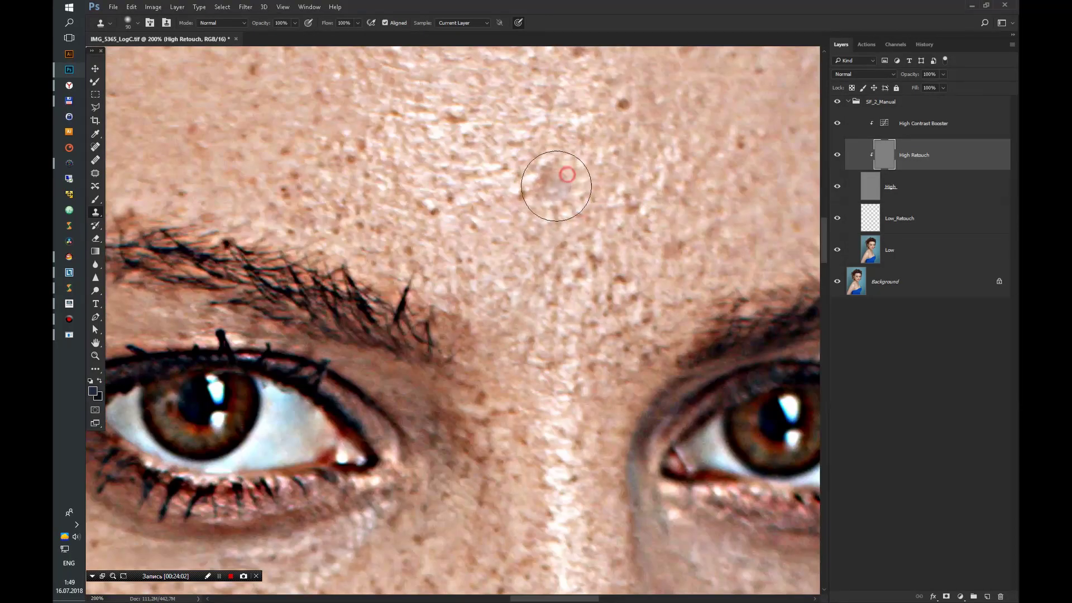
pyautogui.scroll(1, 558, 292)
pyautogui.scroll(4, 629, 315)
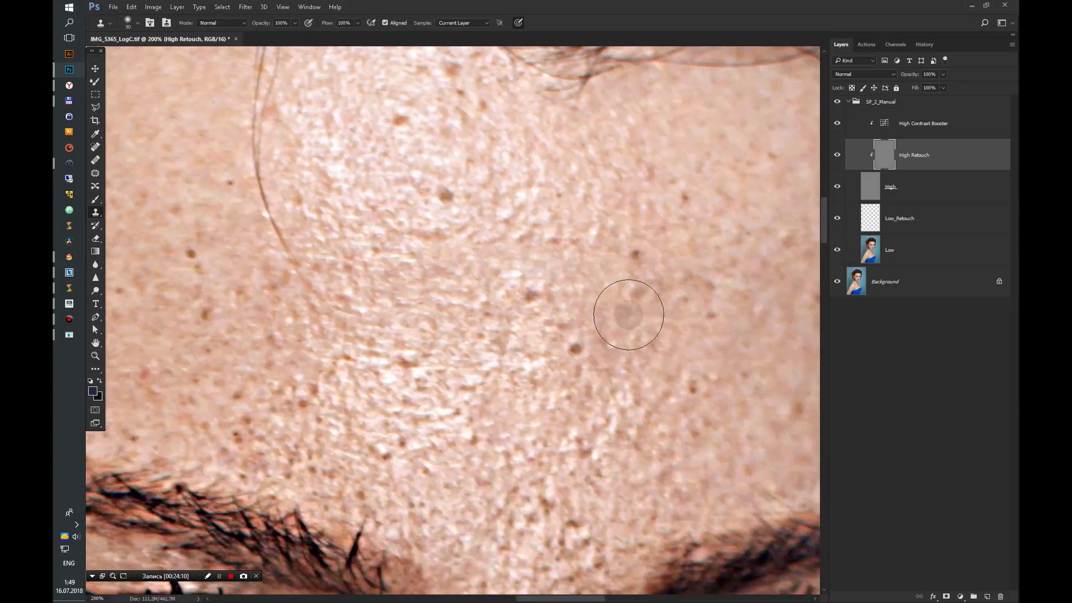
pyautogui.moveTo(594, 323); pyautogui.dragTo(475, 447)
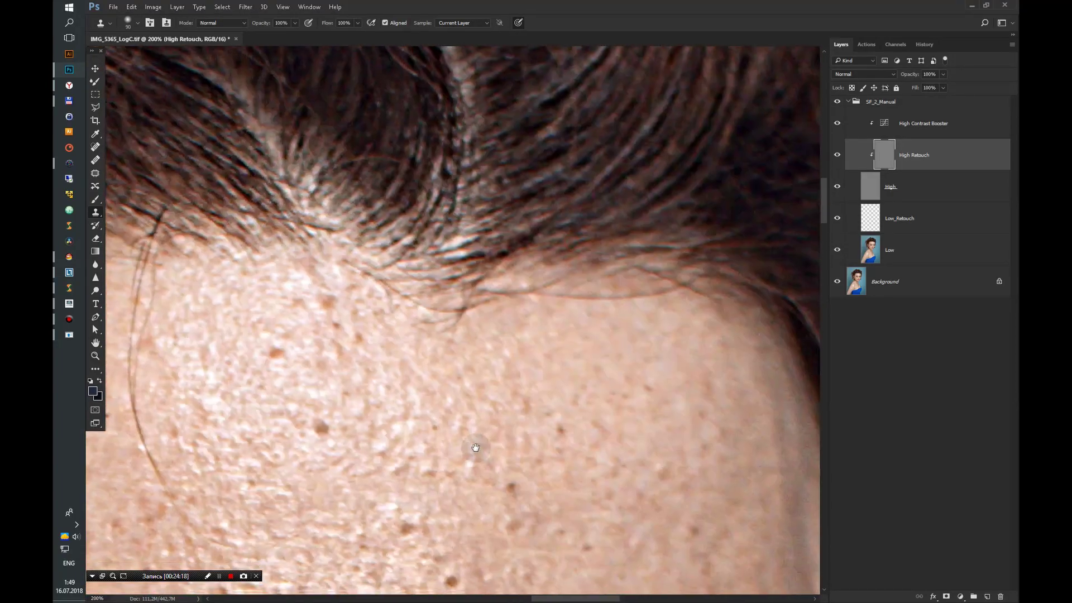
pyautogui.click(481, 280)
pyautogui.scroll(-5, 480, 282)
pyautogui.hscroll(3, 584, 290)
pyautogui.click(582, 180)
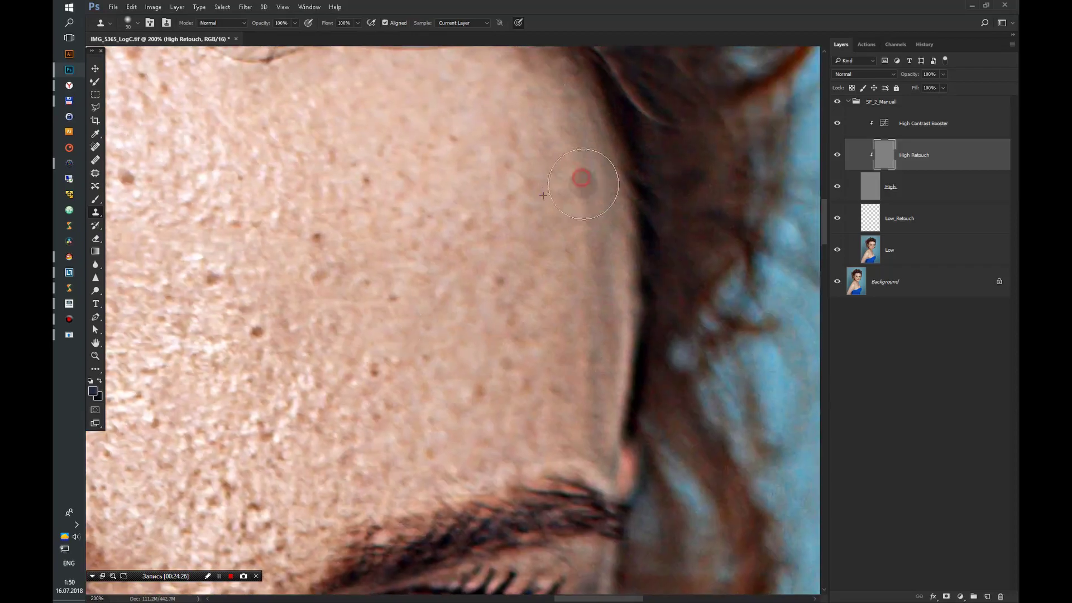
# Step: Hide the High Contrast Booster layer and ready the Mixer Brush on the Low layer
pyautogui.hotkey('ctrl', '-')
pyautogui.hotkey('ctrl', '-')
pyautogui.hotkey('ctrl', '-')
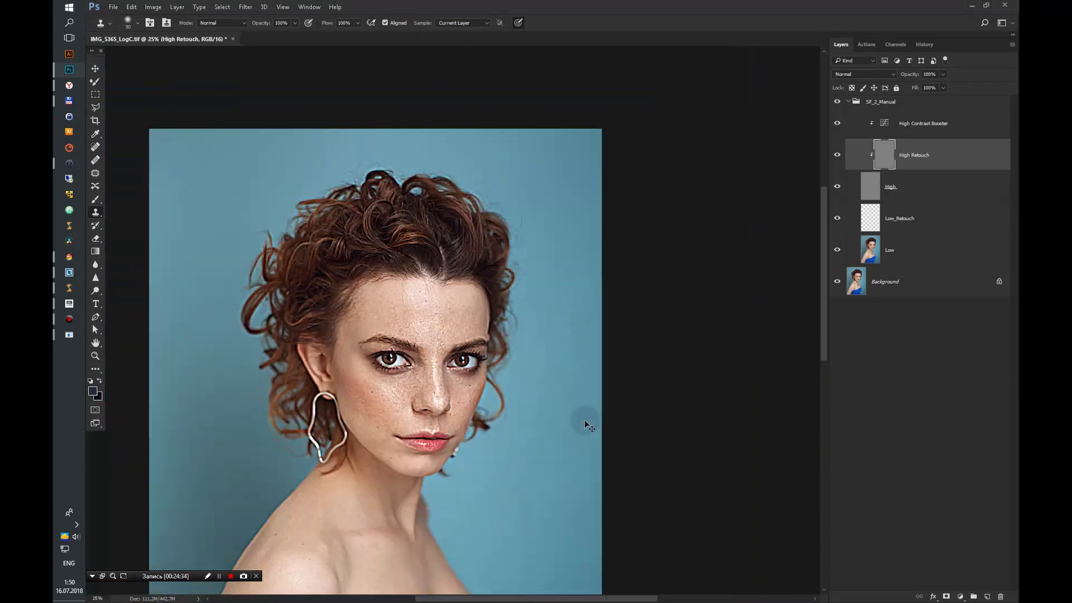
pyautogui.click(837, 123)
pyautogui.hotkey('ctrl', '+')
pyautogui.hotkey('alt', '[')
pyautogui.hotkey('alt', '[')
pyautogui.hotkey('alt', '[')
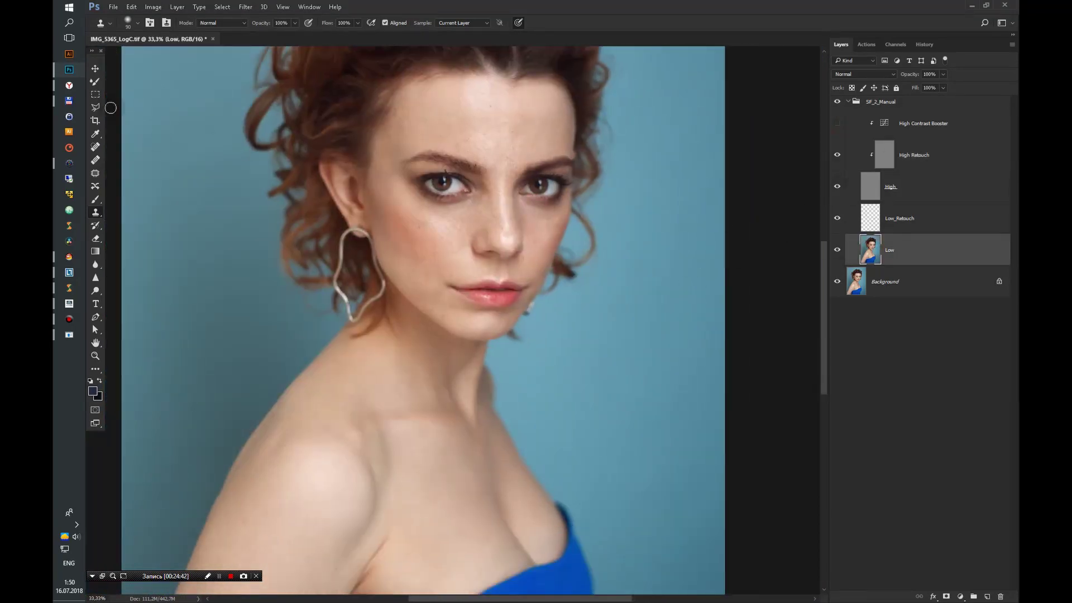
pyautogui.press('b')
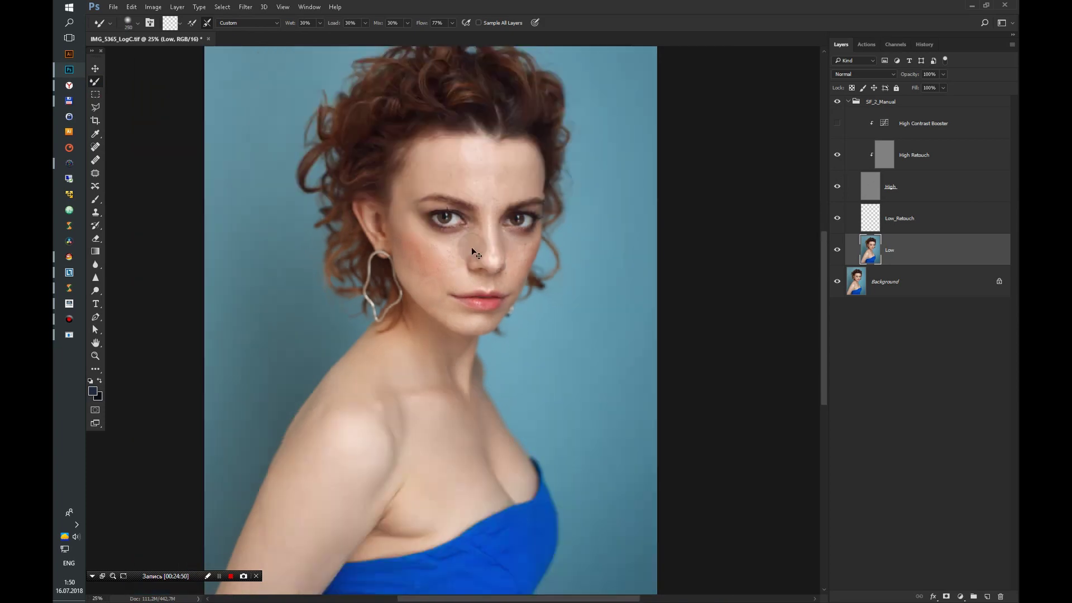
pyautogui.hotkey('ctrl', '+')
pyautogui.hotkey('ctrl', '+')
pyautogui.hotkey('ctrl', '+')
pyautogui.scroll(5, 490, 383)
# Step: Load skin tones from the nose and right cheek, blending the nose bridge and under the left eye
pyautogui.keyDown('alt'); pyautogui.click(533, 306); pyautogui.keyUp('alt')
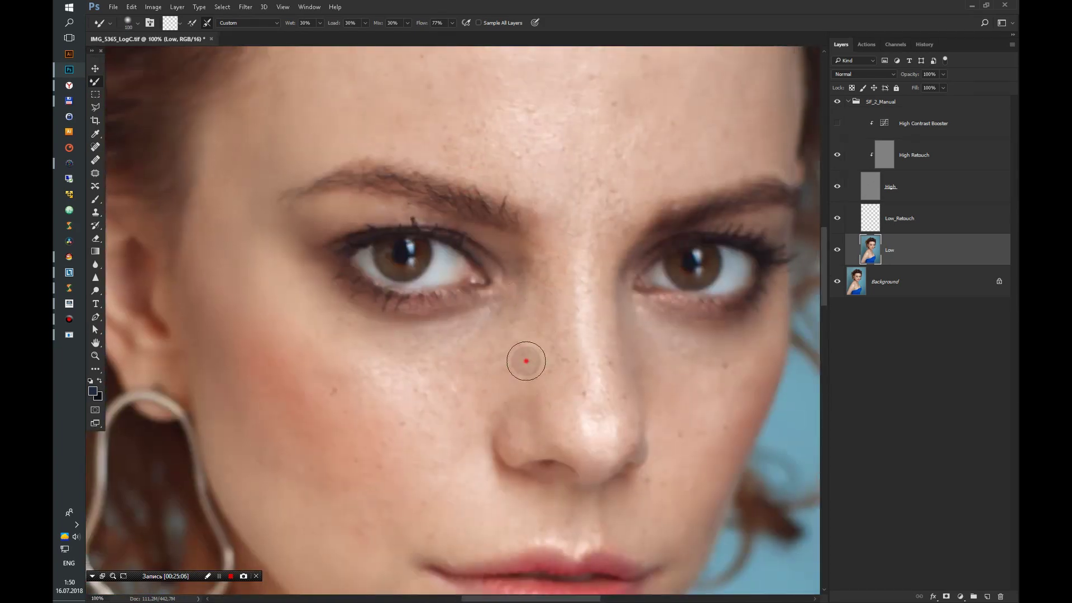
pyautogui.click(656, 324)
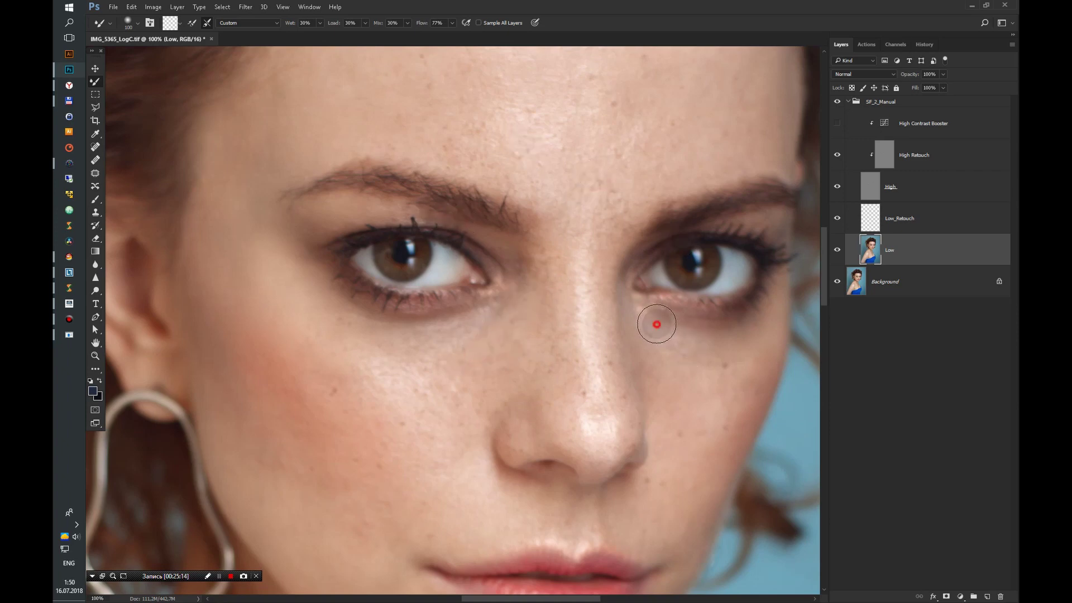
pyautogui.keyDown('alt'); pyautogui.click(752, 366); pyautogui.keyUp('alt')
pyautogui.moveTo(601, 400)
pyautogui.mouseDown()
pyautogui.moveTo(581, 359)
pyautogui.moveTo(598, 447)
pyautogui.mouseUp()
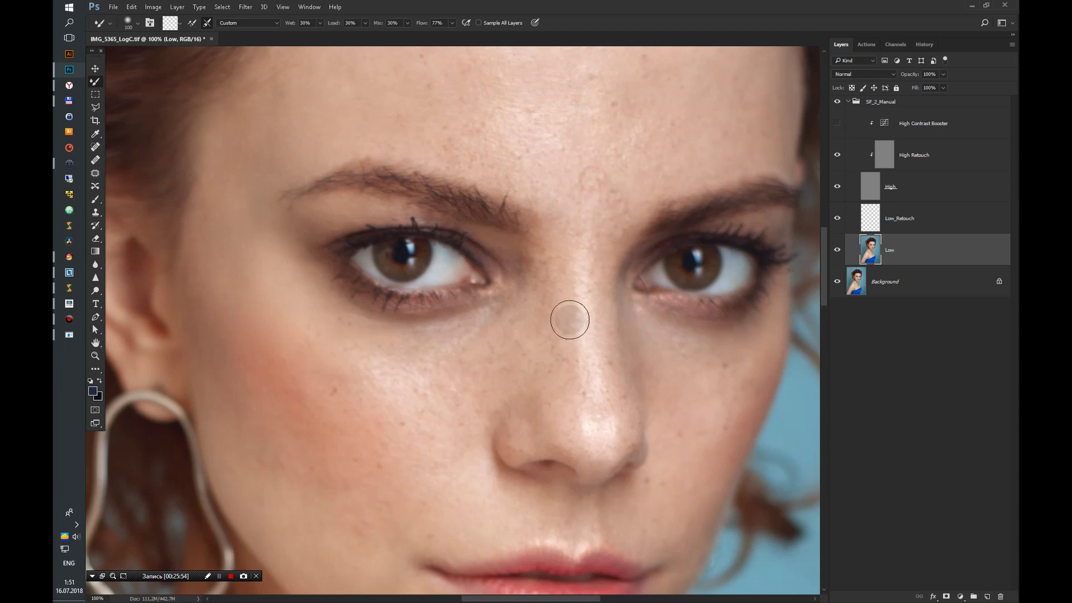
pyautogui.moveTo(438, 356); pyautogui.dragTo(397, 336)
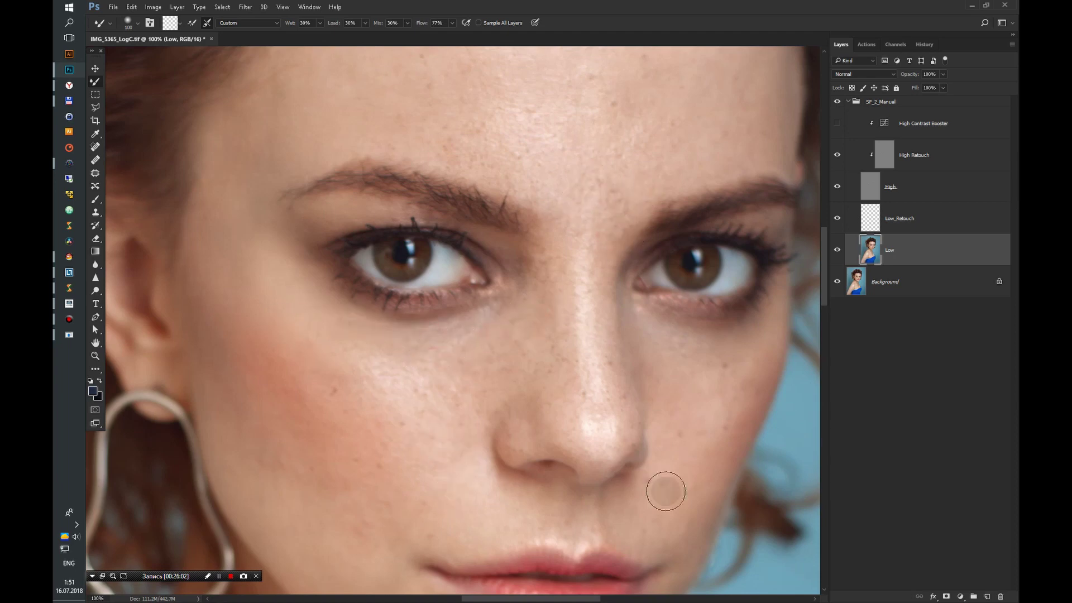
# Step: Blend the skin tones on the cheek beside the nose
pyautogui.moveTo(665, 491); pyautogui.dragTo(558, 339)
pyautogui.moveTo(387, 546); pyautogui.dragTo(446, 505)
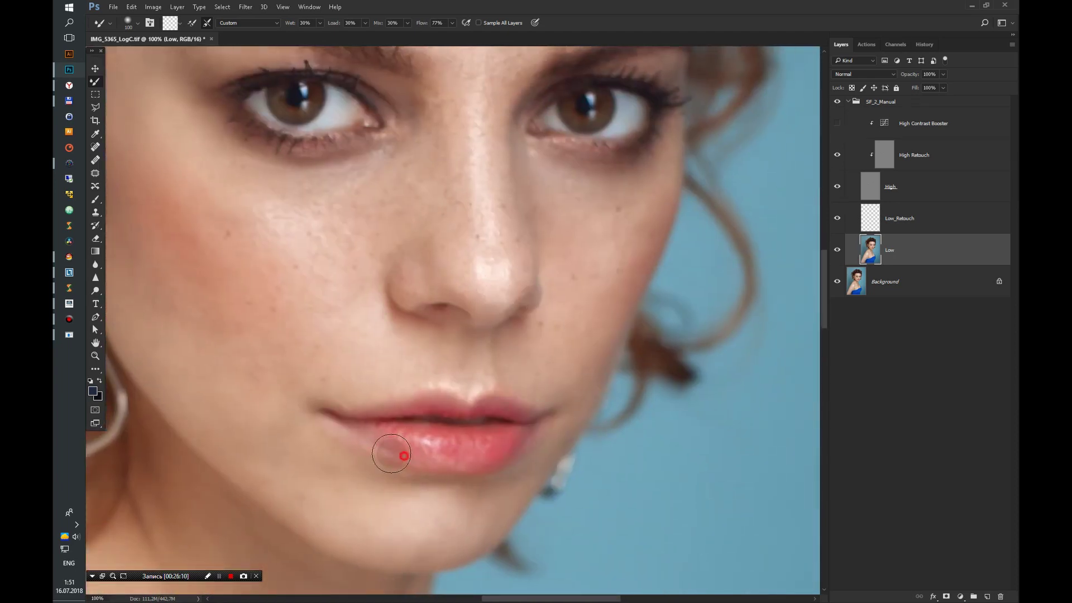
pyautogui.moveTo(583, 328); pyautogui.dragTo(455, 400)
pyautogui.moveTo(502, 308); pyautogui.dragTo(462, 268)
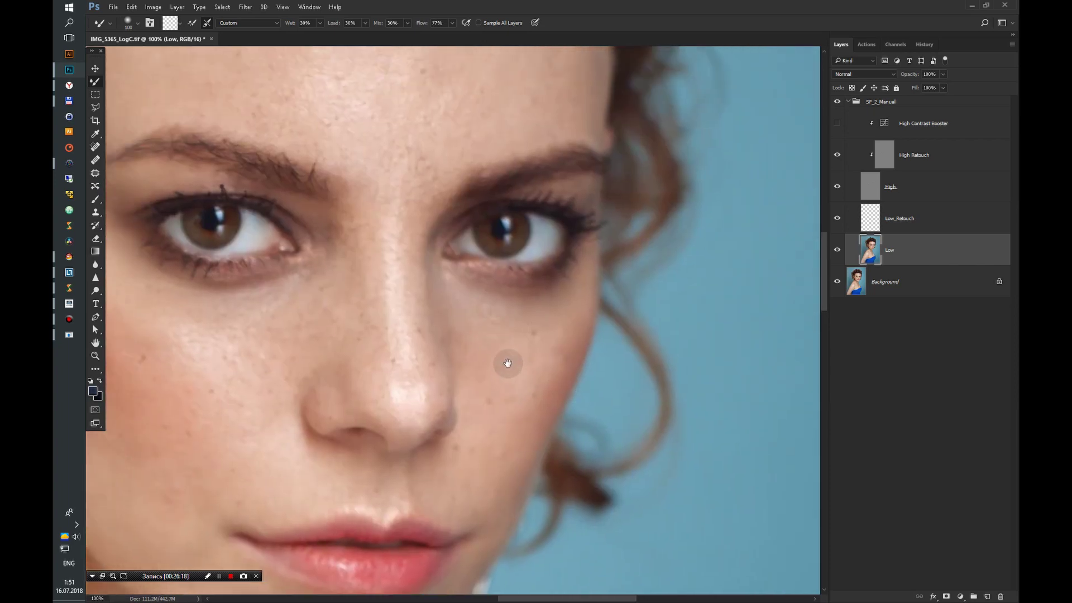
pyautogui.scroll(5, 458, 301)
pyautogui.hotkey('ctrl', '-')
pyautogui.hotkey('ctrl', '-')
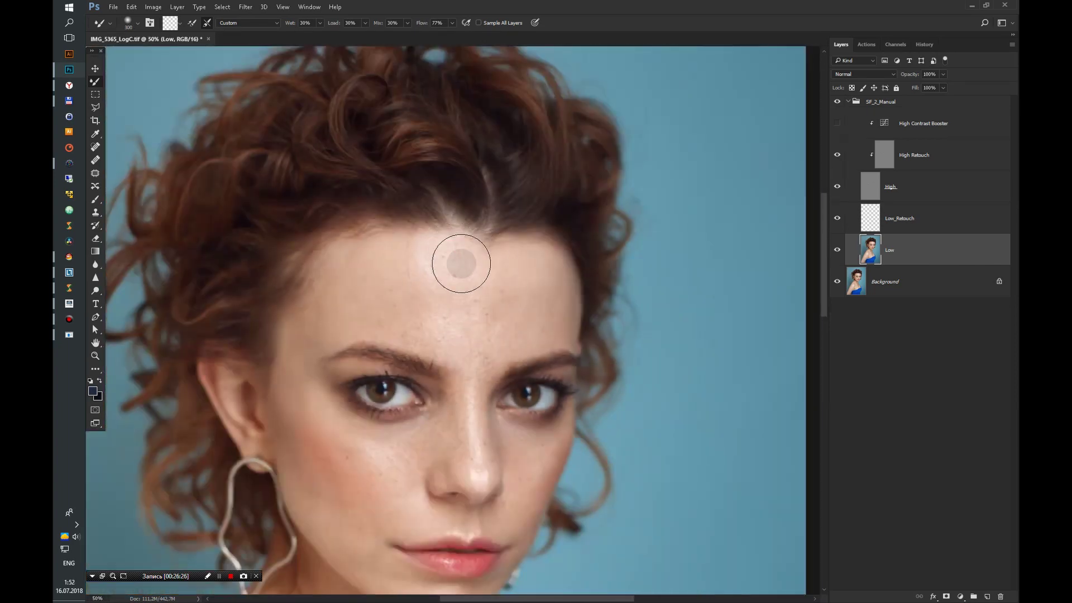
# Step: Smooth the forehead, chin-to-cheek area, temple, skin beside the nose and between the brows
pyautogui.moveTo(481, 280)
pyautogui.mouseDown()
pyautogui.moveTo(417, 261)
pyautogui.moveTo(438, 294)
pyautogui.moveTo(498, 337)
pyautogui.moveTo(438, 283)
pyautogui.moveTo(406, 304)
pyautogui.moveTo(481, 335)
pyautogui.mouseUp()
pyautogui.moveTo(465, 468); pyautogui.dragTo(490, 348)
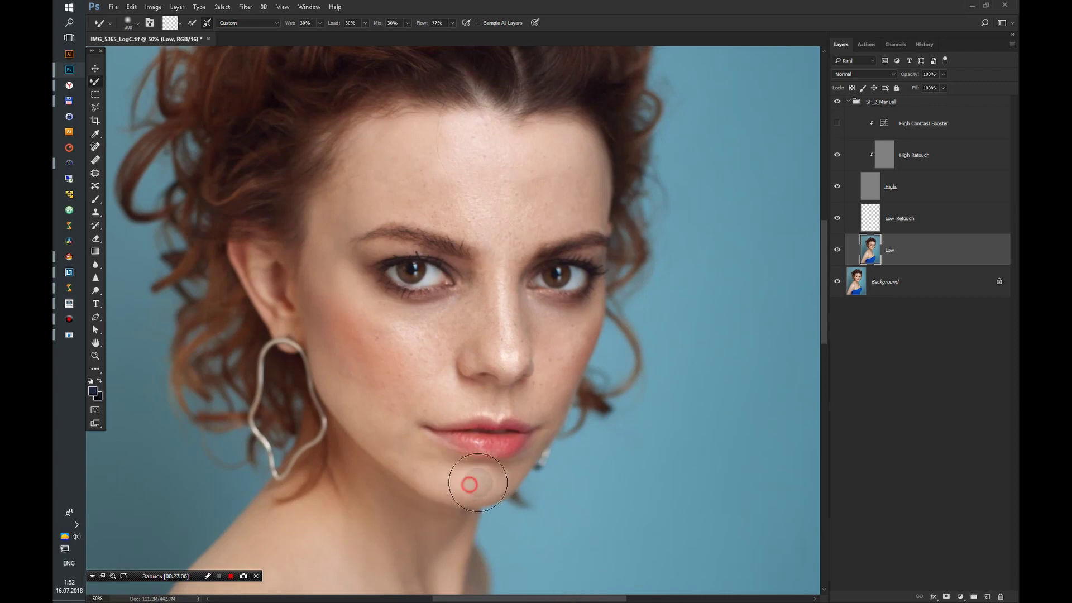
pyautogui.moveTo(478, 482)
pyautogui.mouseDown()
pyautogui.moveTo(402, 336)
pyautogui.moveTo(379, 330)
pyautogui.moveTo(342, 254)
pyautogui.moveTo(354, 192)
pyautogui.mouseUp()
pyautogui.moveTo(342, 363)
pyautogui.mouseDown()
pyautogui.moveTo(355, 383)
pyautogui.moveTo(364, 371)
pyautogui.mouseUp()
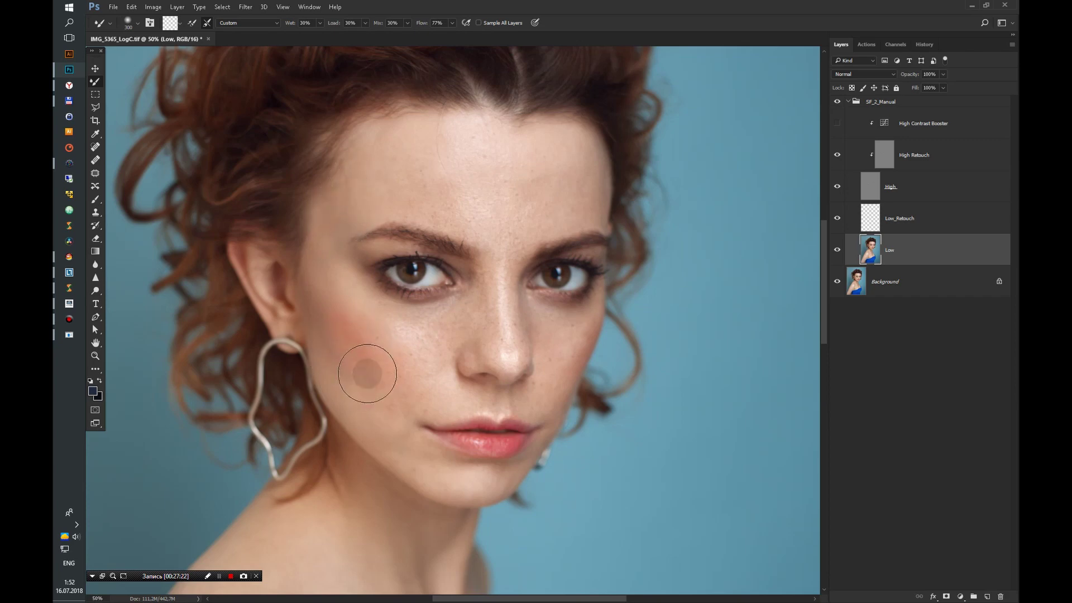
pyautogui.moveTo(444, 312); pyautogui.dragTo(476, 292)
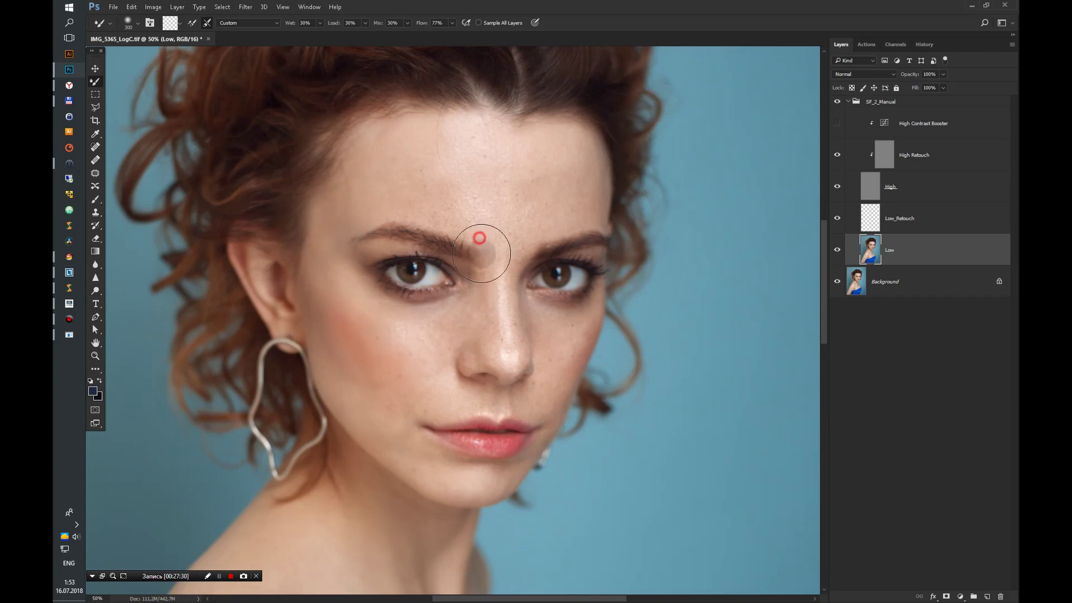
pyautogui.moveTo(481, 253); pyautogui.dragTo(486, 258)
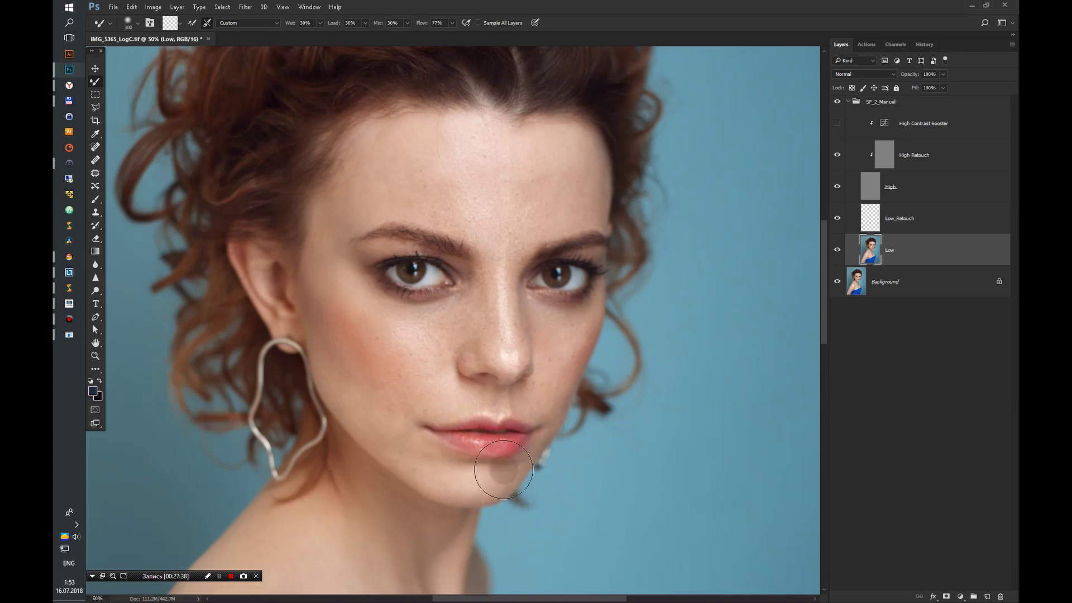
# Step: Smooth the cheek, nose-to-forehead and neck-to-chin skin, then enlarge the brush to 600
pyautogui.moveTo(431, 455); pyautogui.dragTo(390, 413)
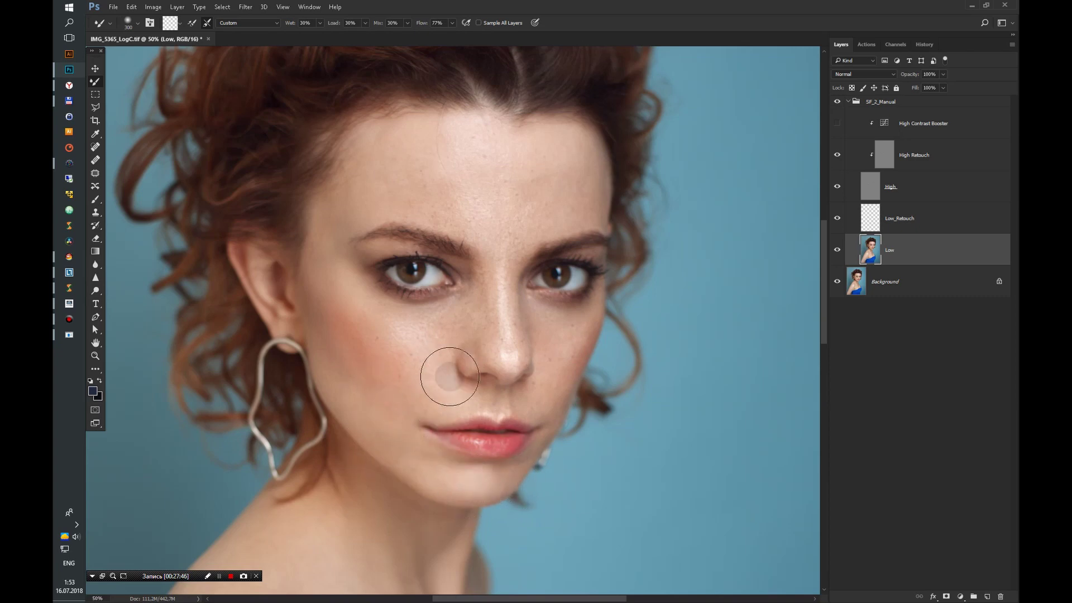
pyautogui.moveTo(450, 377); pyautogui.dragTo(448, 340)
pyautogui.moveTo(479, 239)
pyautogui.mouseDown()
pyautogui.moveTo(460, 210)
pyautogui.moveTo(546, 177)
pyautogui.mouseUp()
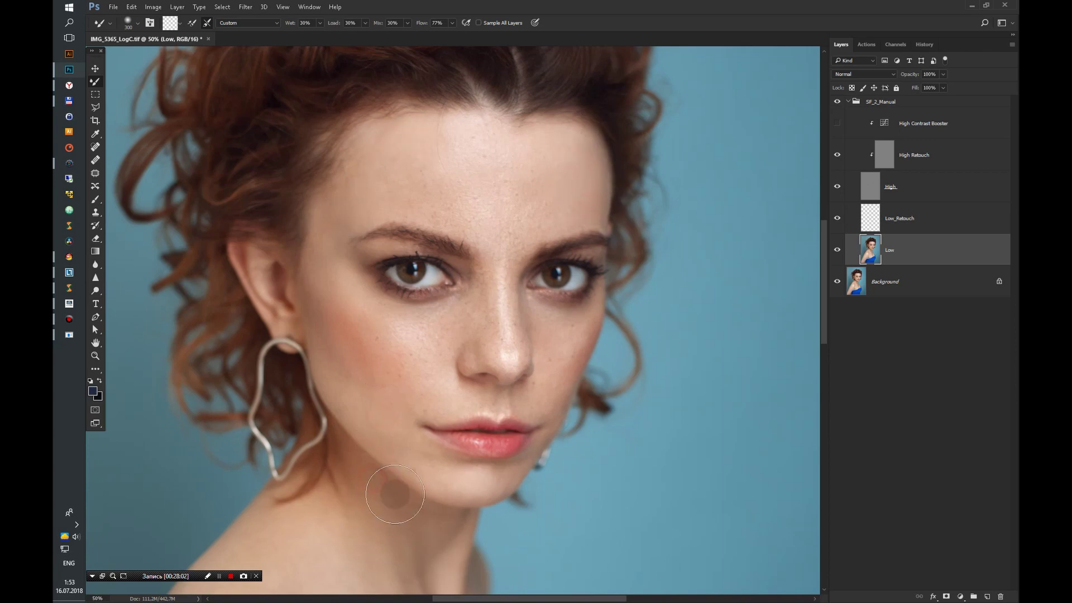
pyautogui.moveTo(416, 512); pyautogui.dragTo(464, 483)
pyautogui.moveTo(444, 546); pyautogui.dragTo(519, 367)
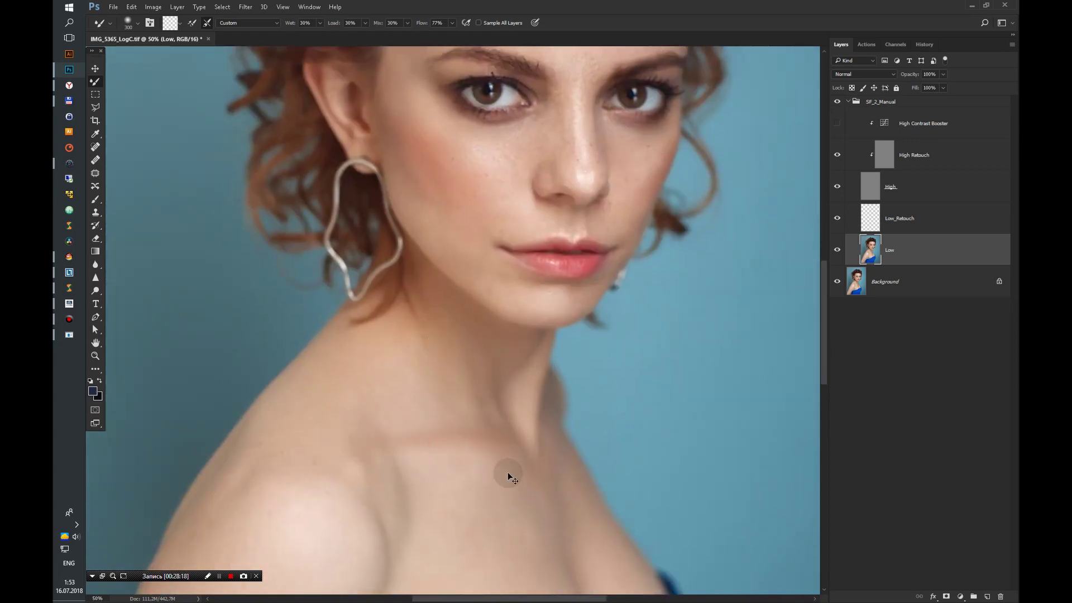
pyautogui.hotkey('ctrl', '-')
pyautogui.press(']')
pyautogui.press(']')
pyautogui.press(']')
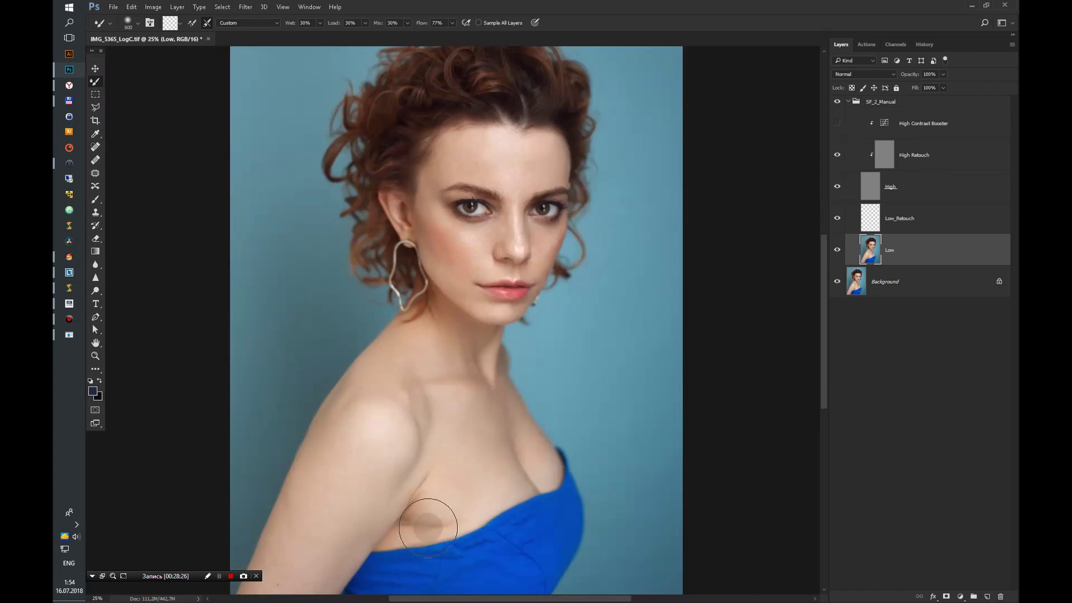
# Step: Blend the skin under the armpit, adjusting the brush between 250, 500 and 700
pyautogui.scroll(1, 490, 574)
pyautogui.scroll(2, 486, 581)
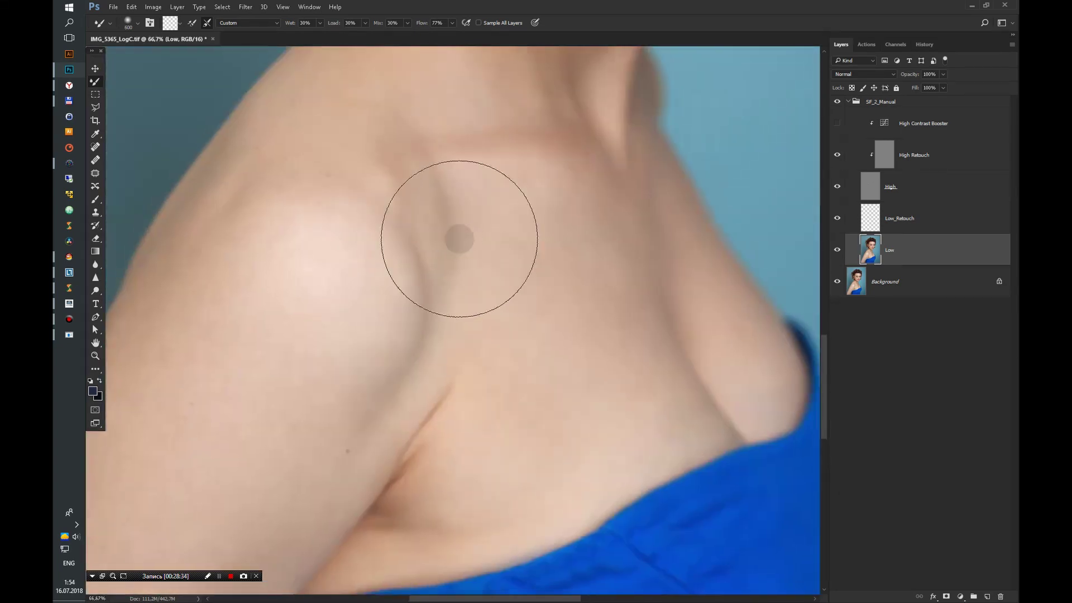
pyautogui.moveTo(529, 400); pyautogui.dragTo(580, 244)
pyautogui.press('[')
pyautogui.press('[')
pyautogui.press('[')
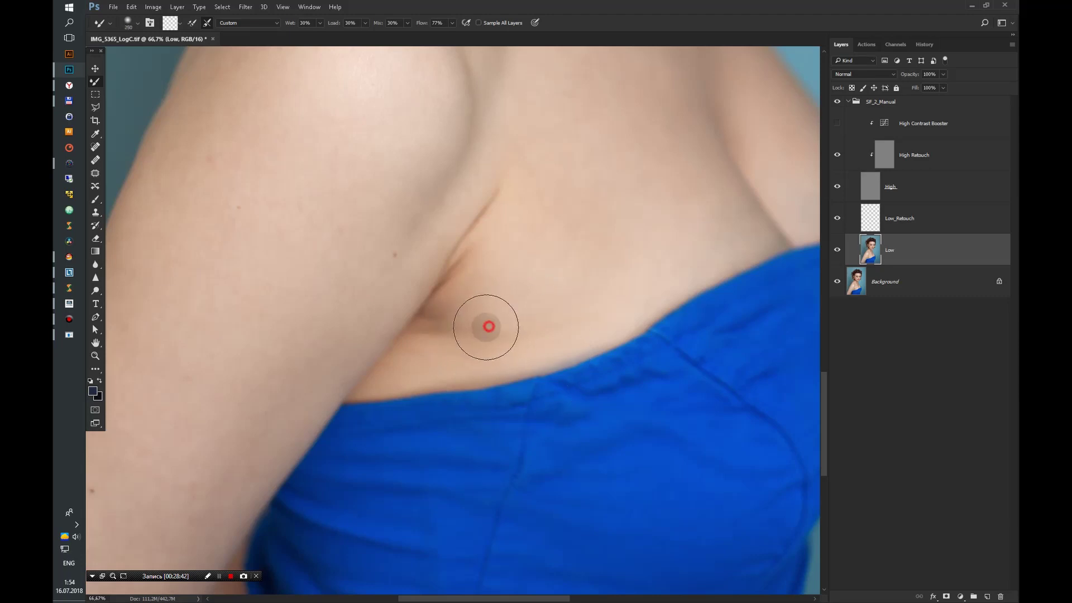
pyautogui.press(']')
pyautogui.press(']')
pyautogui.press(']')
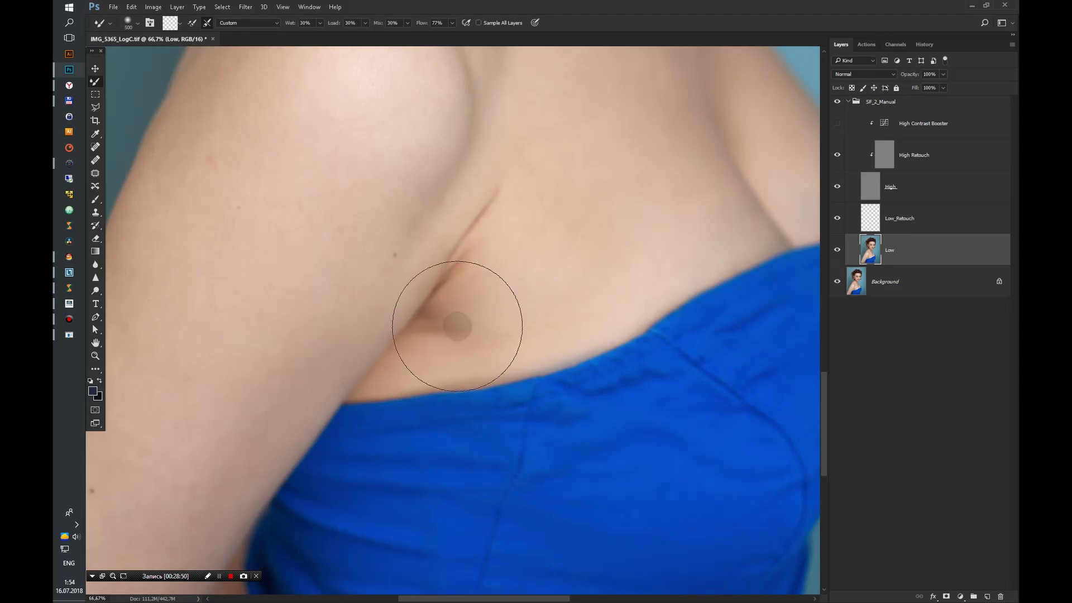
pyautogui.moveTo(447, 321); pyautogui.dragTo(445, 341)
pyautogui.press(']')
pyautogui.press(']')
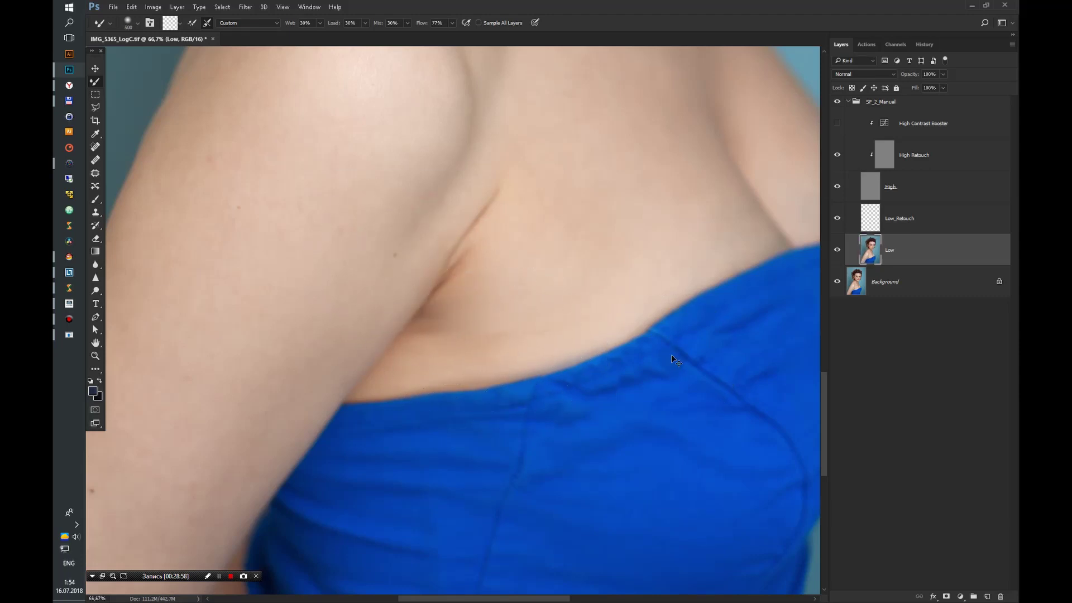
pyautogui.scroll(-3, 390, 318)
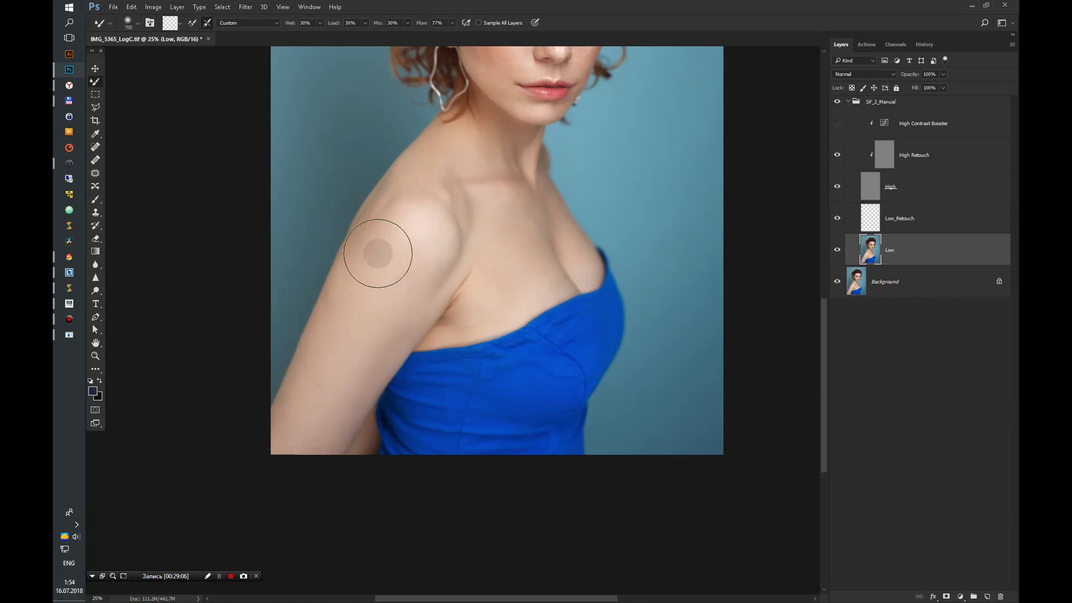
# Step: Blend the shoulder and chest skin tones down to the dress edge
pyautogui.moveTo(410, 229); pyautogui.dragTo(379, 213)
pyautogui.moveTo(542, 272); pyautogui.dragTo(553, 282)
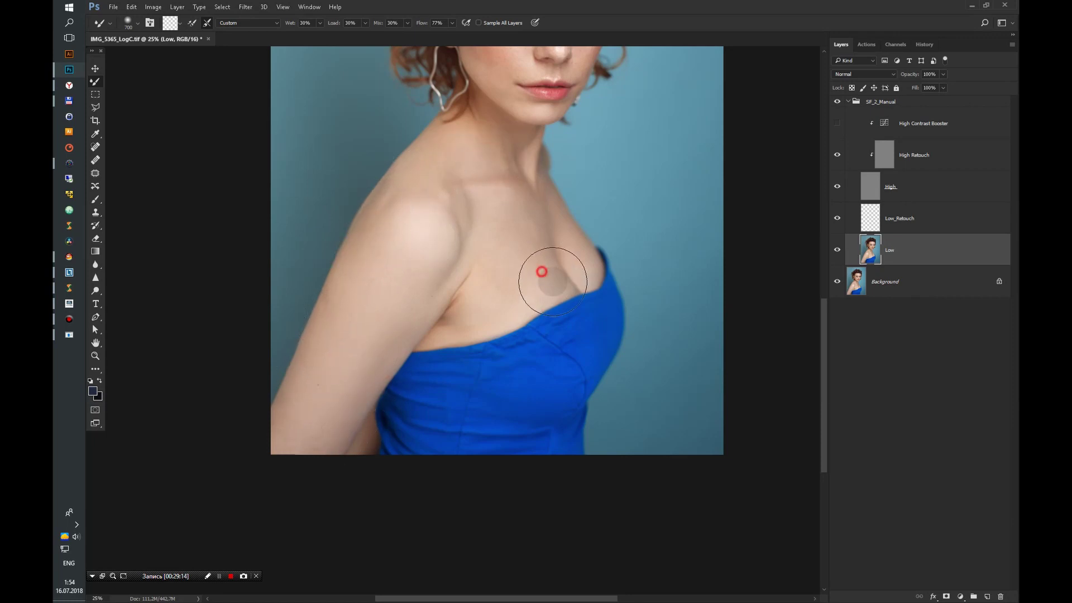
pyautogui.moveTo(462, 321); pyautogui.dragTo(442, 220)
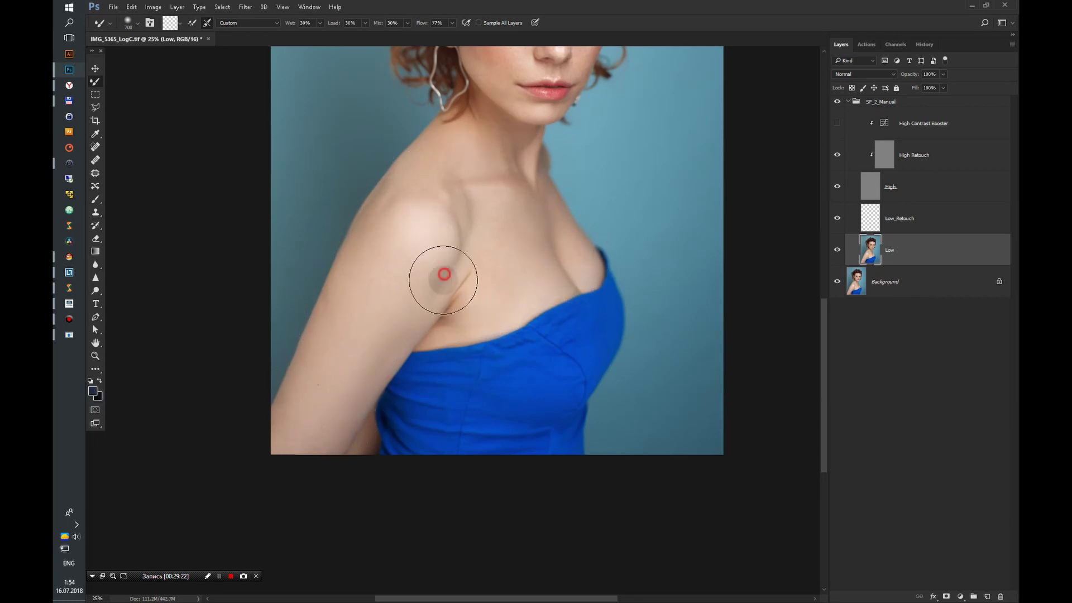
pyautogui.moveTo(491, 191)
pyautogui.mouseDown()
pyautogui.moveTo(464, 335)
pyautogui.moveTo(361, 446)
pyautogui.mouseUp()
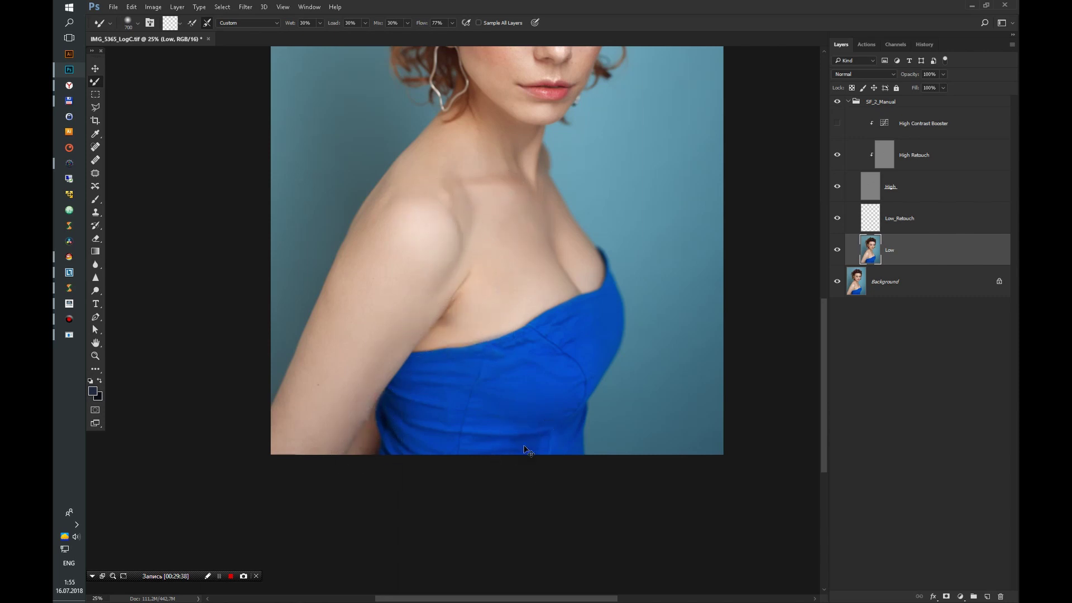
pyautogui.moveTo(407, 211); pyautogui.dragTo(443, 167)
# Step: Smooth the forehead, cheek and nose at brush size 500, then select the High Retouch layer
pyautogui.scroll(4, 492, 224)
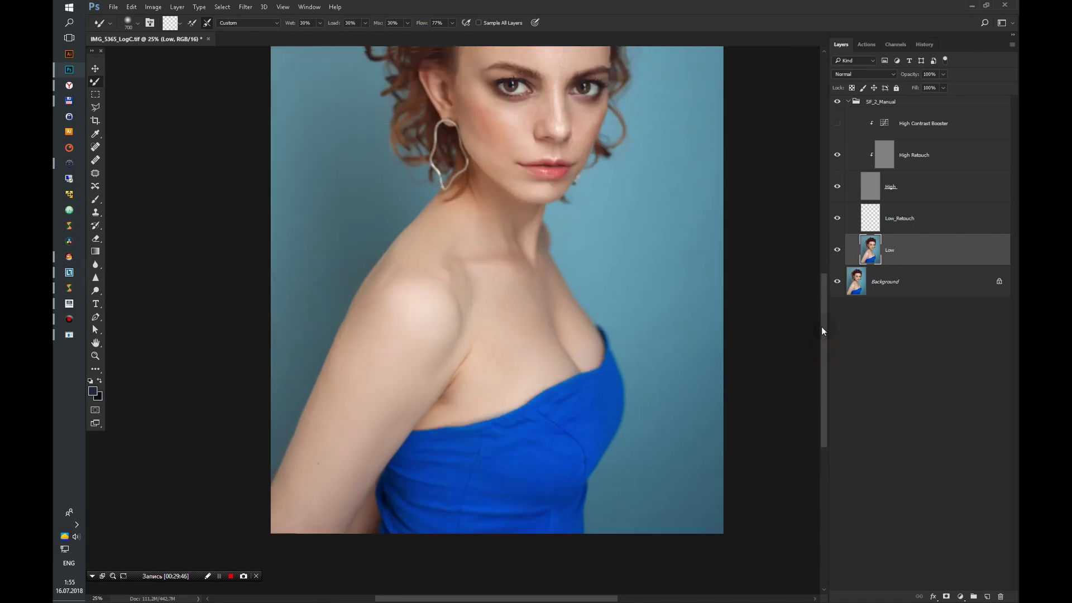
pyautogui.moveTo(555, 148)
pyautogui.mouseDown()
pyautogui.moveTo(525, 149)
pyautogui.moveTo(553, 223)
pyautogui.mouseUp()
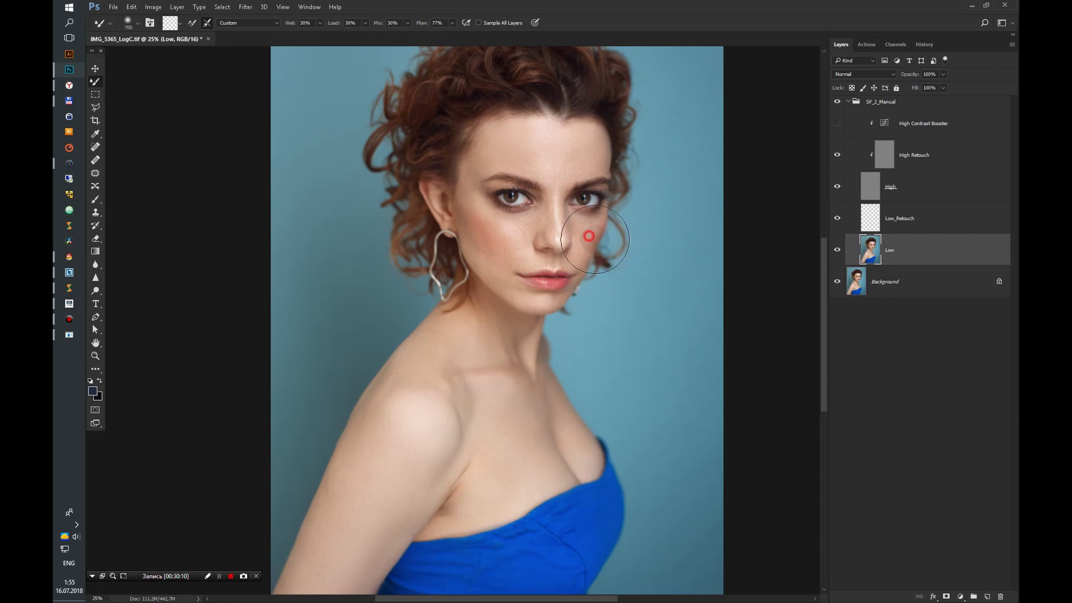
pyautogui.moveTo(581, 234)
pyautogui.mouseDown()
pyautogui.moveTo(515, 242)
pyautogui.moveTo(535, 224)
pyautogui.moveTo(510, 234)
pyautogui.mouseUp()
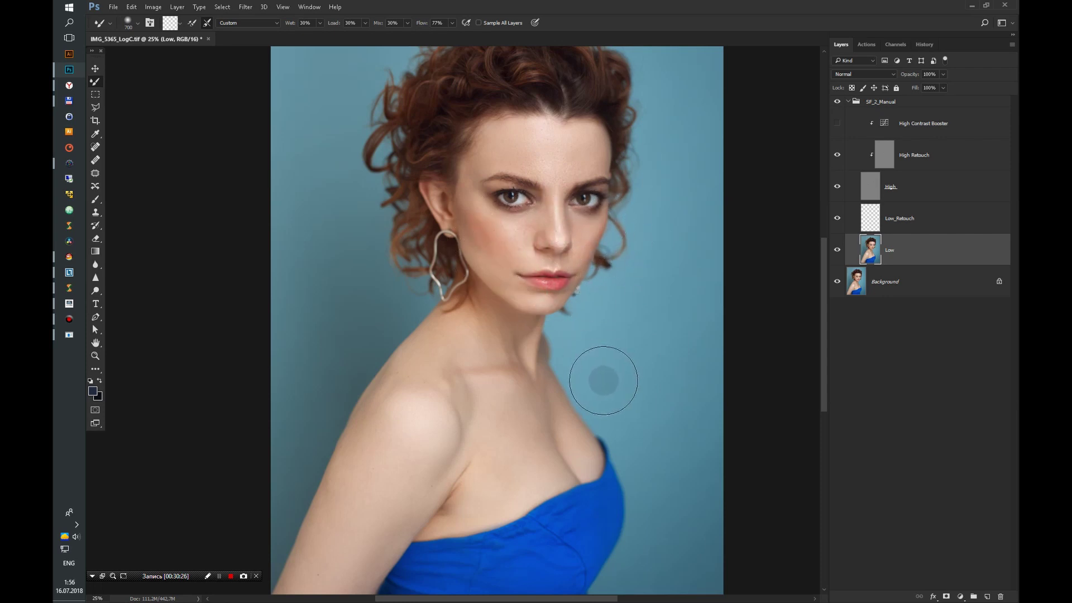
pyautogui.scroll(3, 544, 277)
pyautogui.press('[')
pyautogui.press('[')
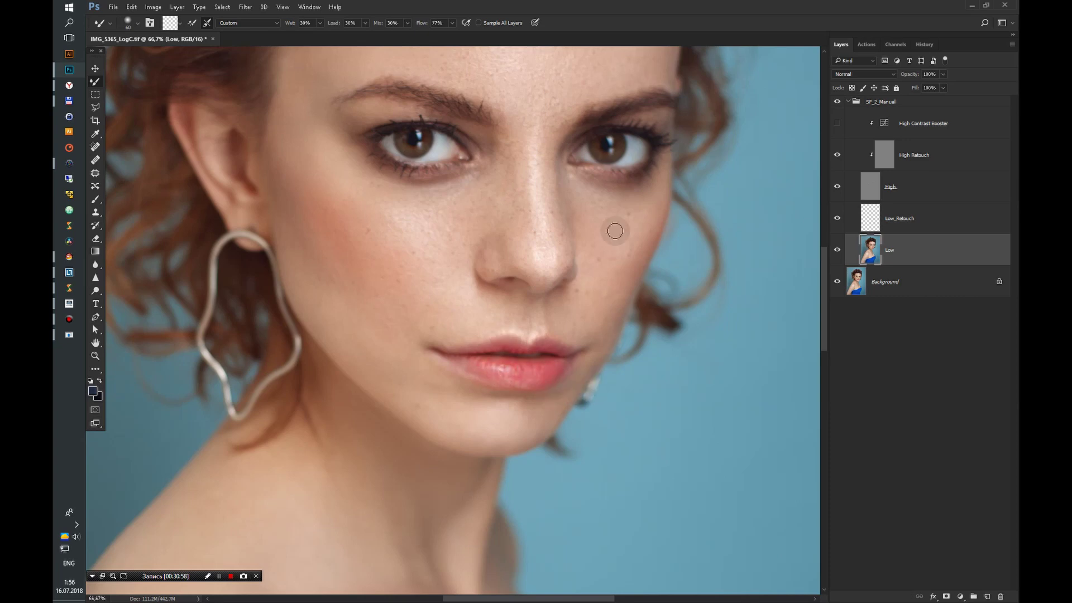
pyautogui.click(886, 152)
# Step: Clone-stamp blemishes on the forehead, brow gap, below the eye and beside the nose
pyautogui.click(95, 213)
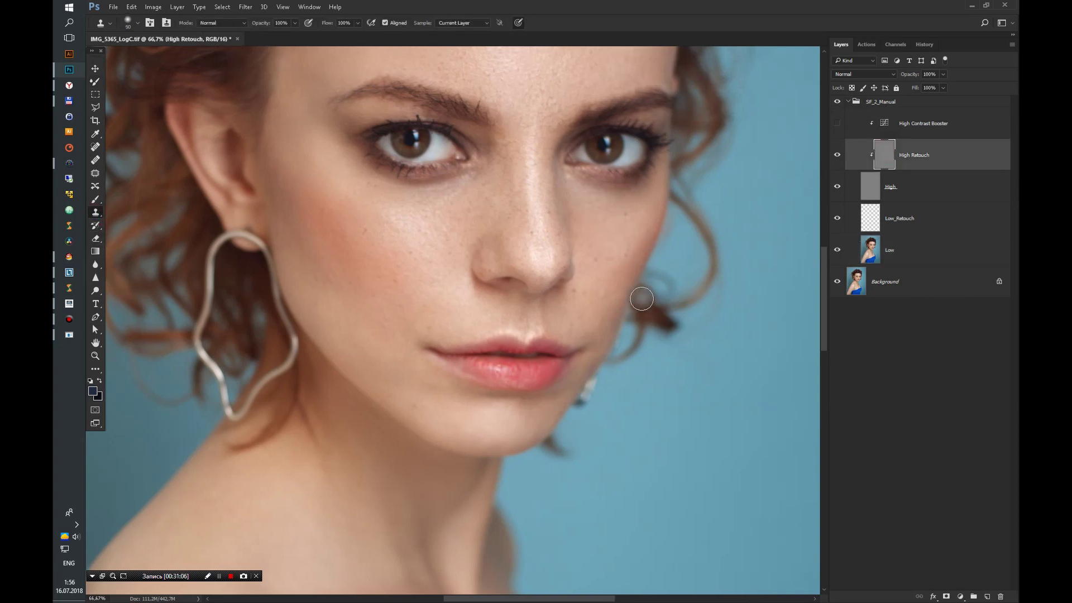
pyautogui.scroll(1, 642, 299)
pyautogui.scroll(2, 506, 235)
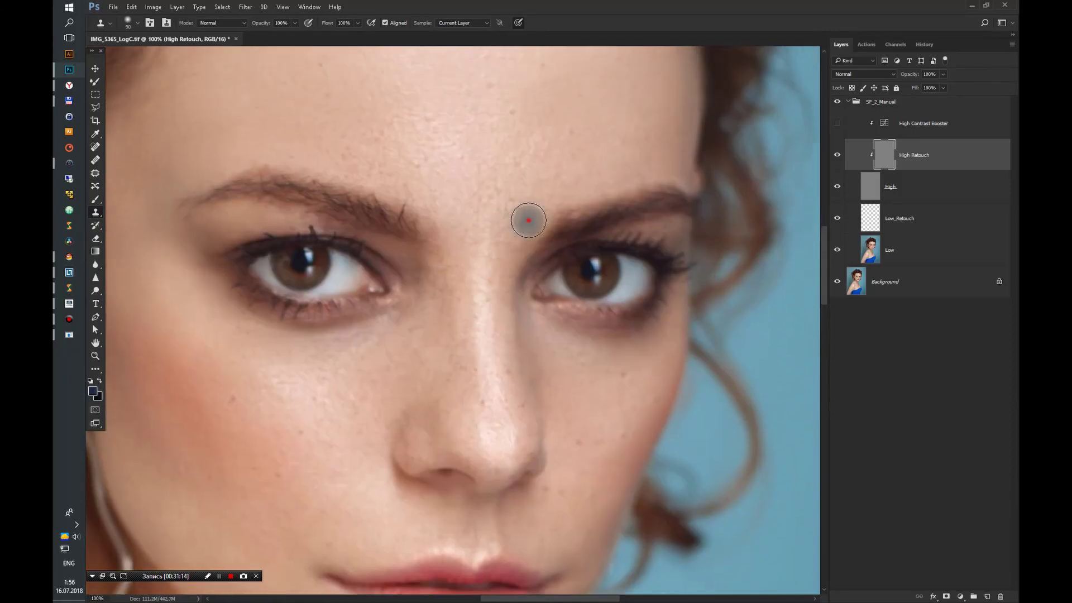
pyautogui.keyDown('alt'); pyautogui.click(500, 241); pyautogui.keyUp('alt')
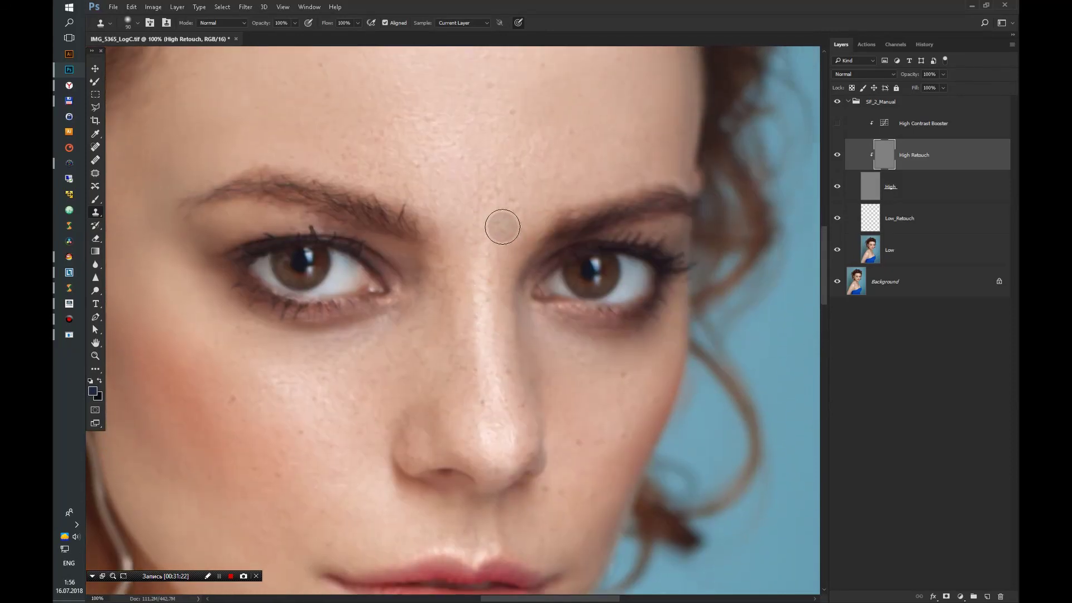
pyautogui.keyDown('alt'); pyautogui.click(527, 196); pyautogui.keyUp('alt')
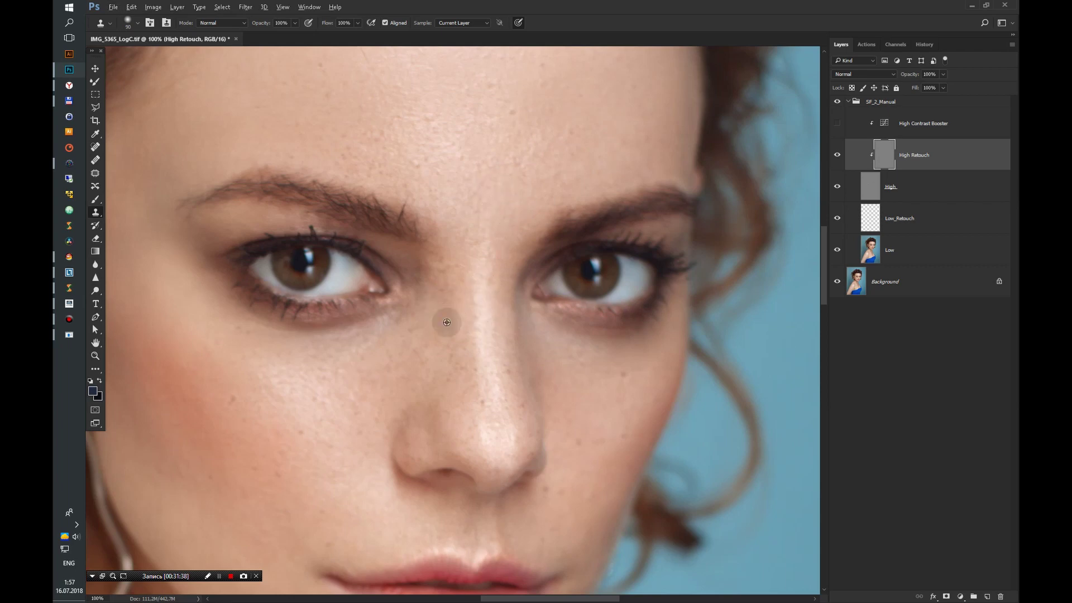
pyautogui.click(444, 269)
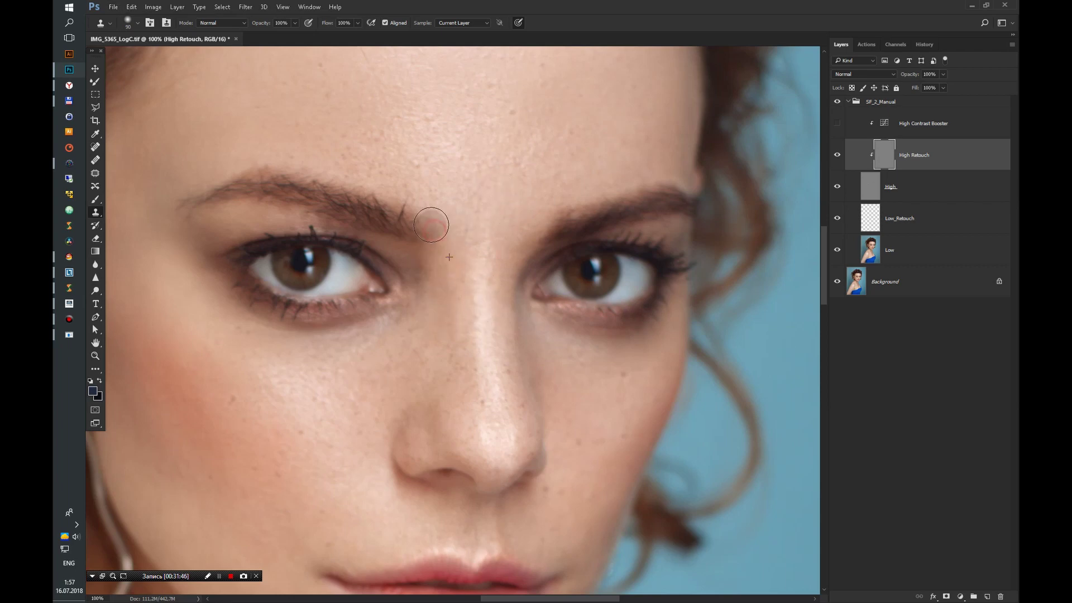
pyautogui.click(478, 186)
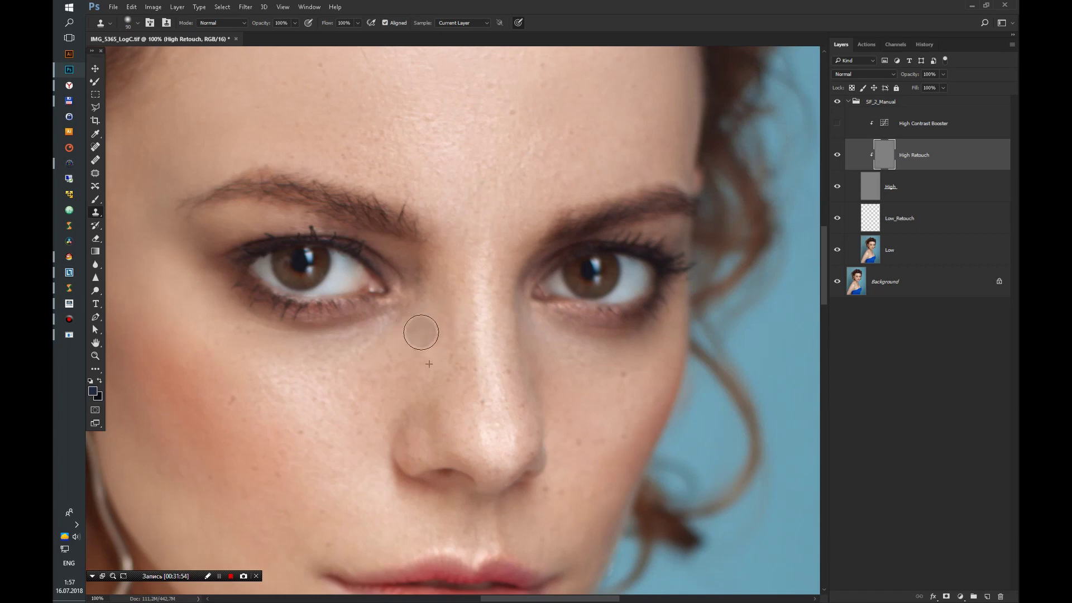
pyautogui.click(356, 338)
pyautogui.click(447, 321)
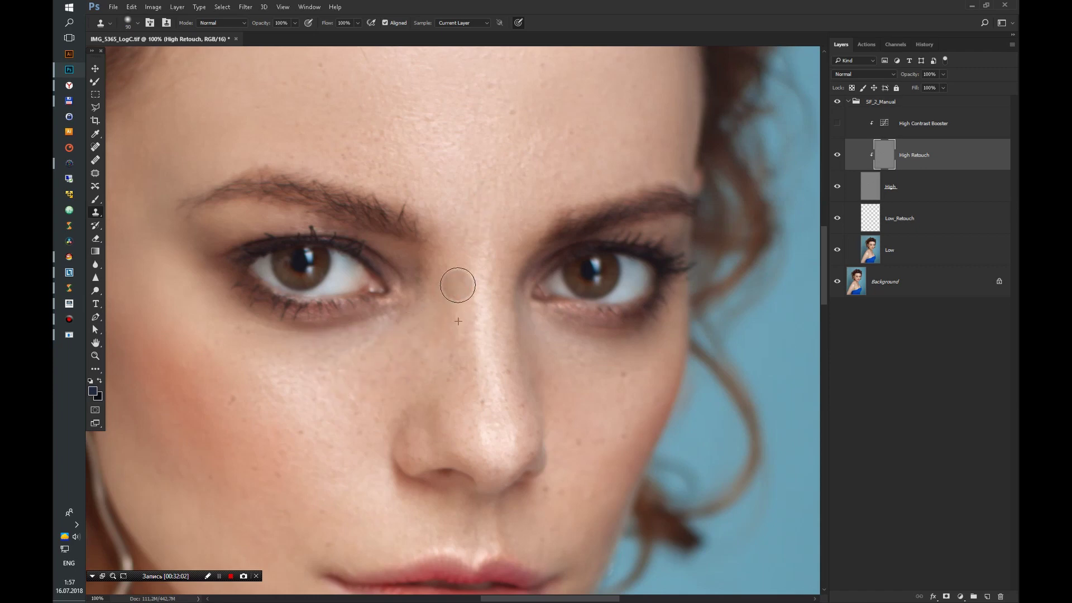
pyautogui.click(634, 347)
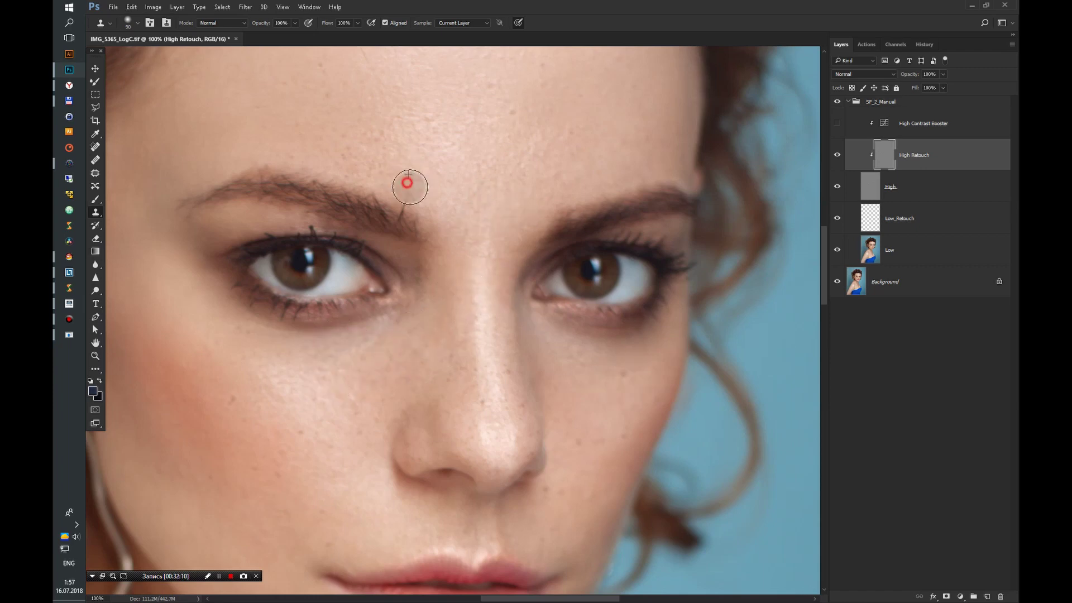
# Step: At 200% zoom, clone out spots across the forehead up to the hairline
pyautogui.moveTo(409, 180); pyautogui.dragTo(465, 269)
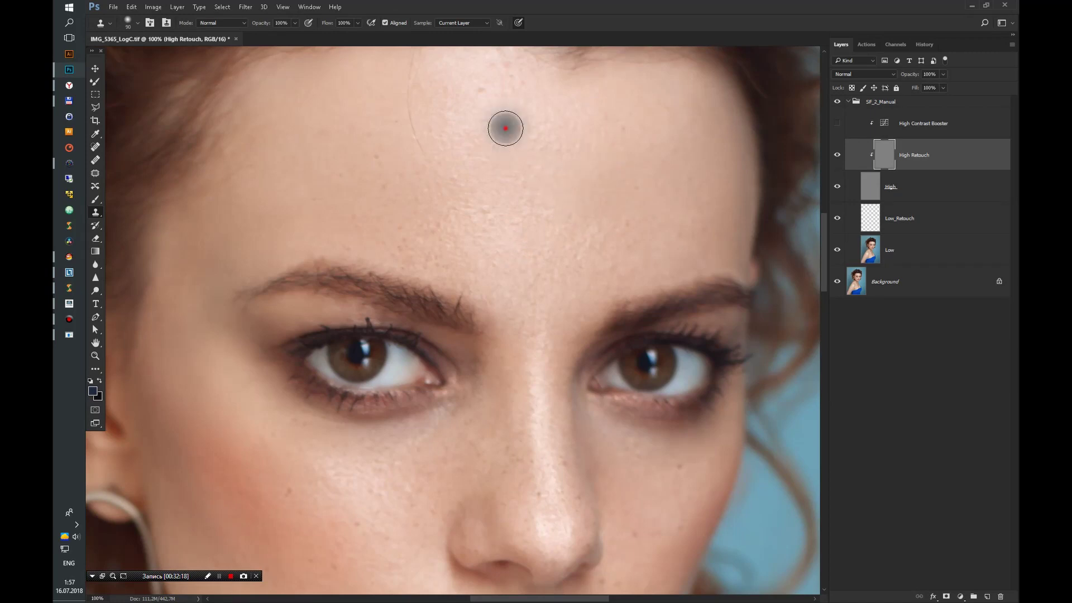
pyautogui.moveTo(363, 195); pyautogui.dragTo(416, 285)
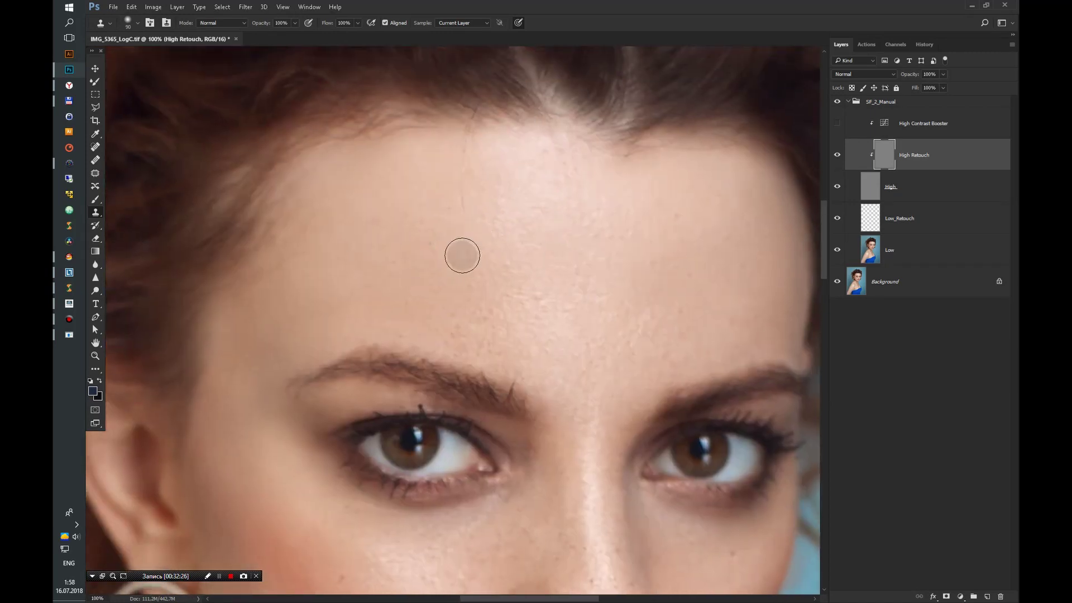
pyautogui.moveTo(546, 236); pyautogui.dragTo(538, 270)
pyautogui.click(558, 299)
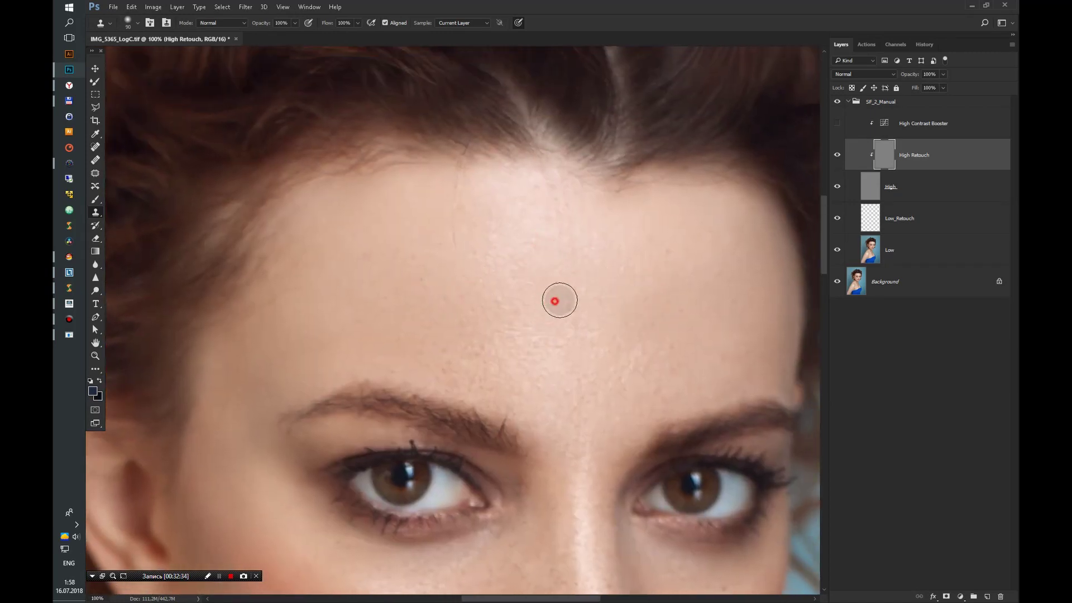
pyautogui.scroll(2, 560, 354)
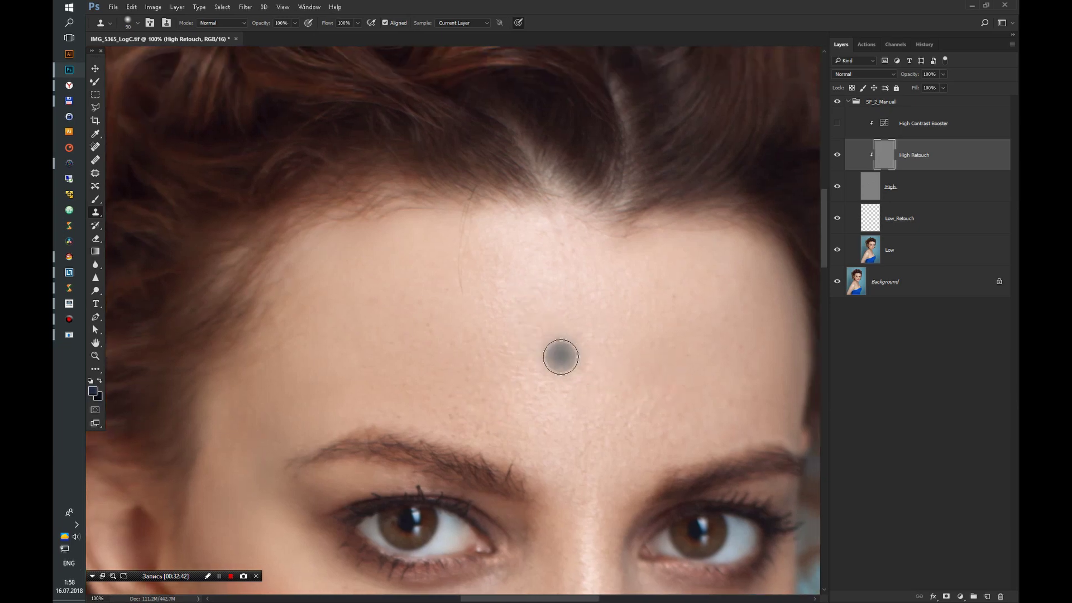
pyautogui.hotkey('ctrl', '+')
pyautogui.click(514, 275)
pyautogui.click(479, 204)
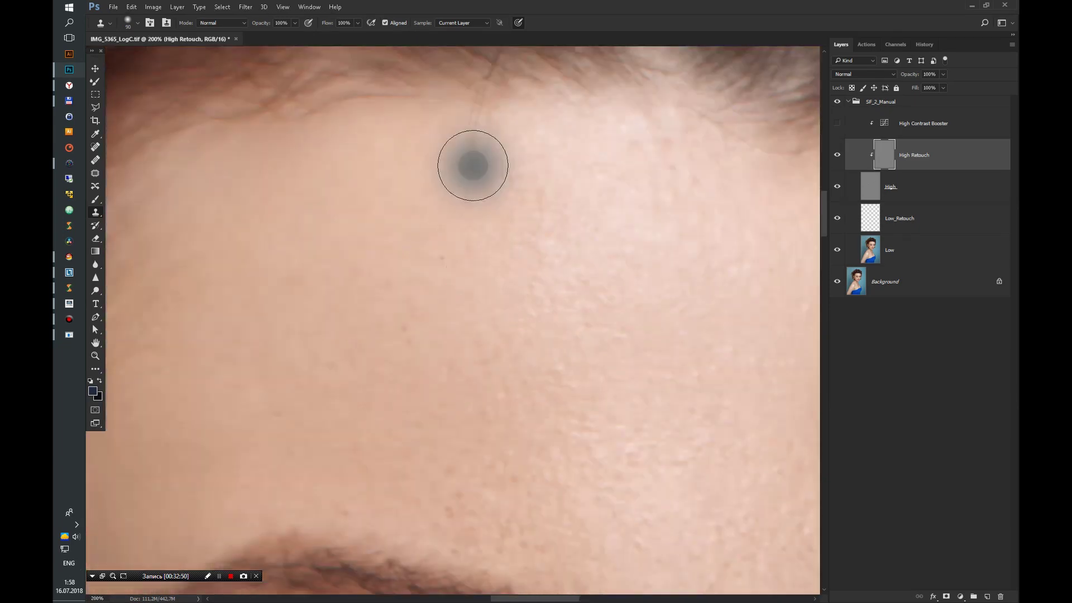
pyautogui.click(464, 227)
pyautogui.click(471, 112)
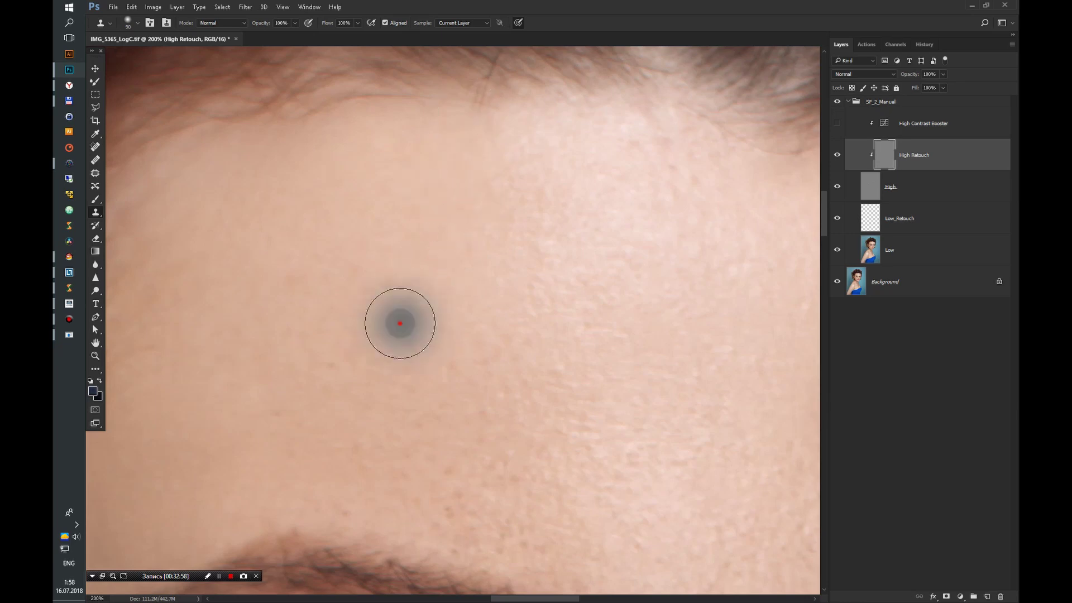
# Step: Clear the remaining small blemishes across the left and right forehead
pyautogui.moveTo(610, 244); pyautogui.dragTo(375, 254)
pyautogui.click(502, 211)
pyautogui.click(388, 158)
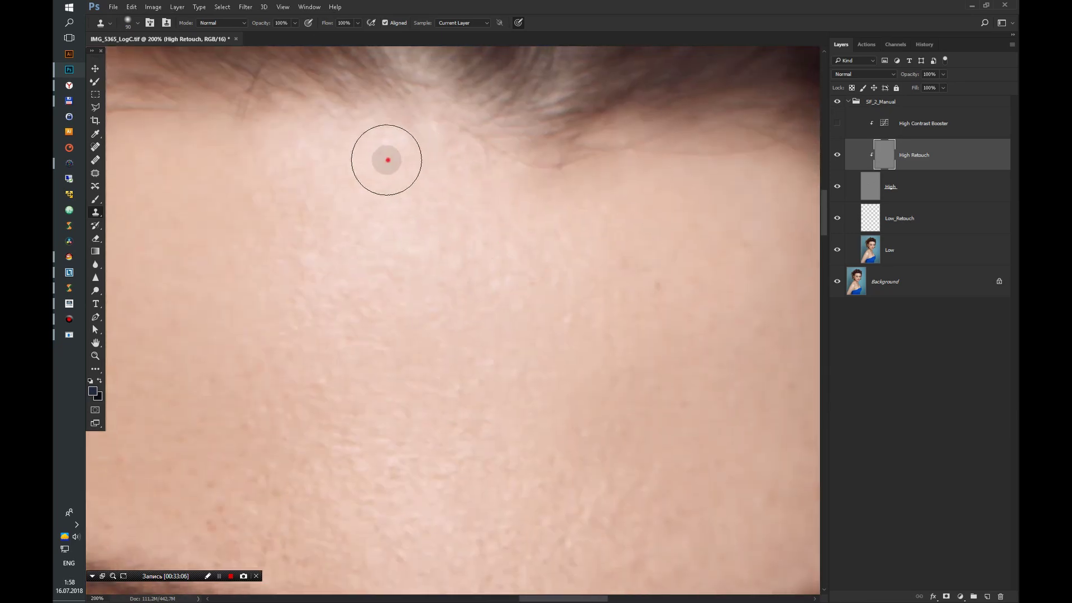
pyautogui.click(634, 259)
pyautogui.moveTo(662, 232); pyautogui.dragTo(627, 233)
pyautogui.click(423, 273)
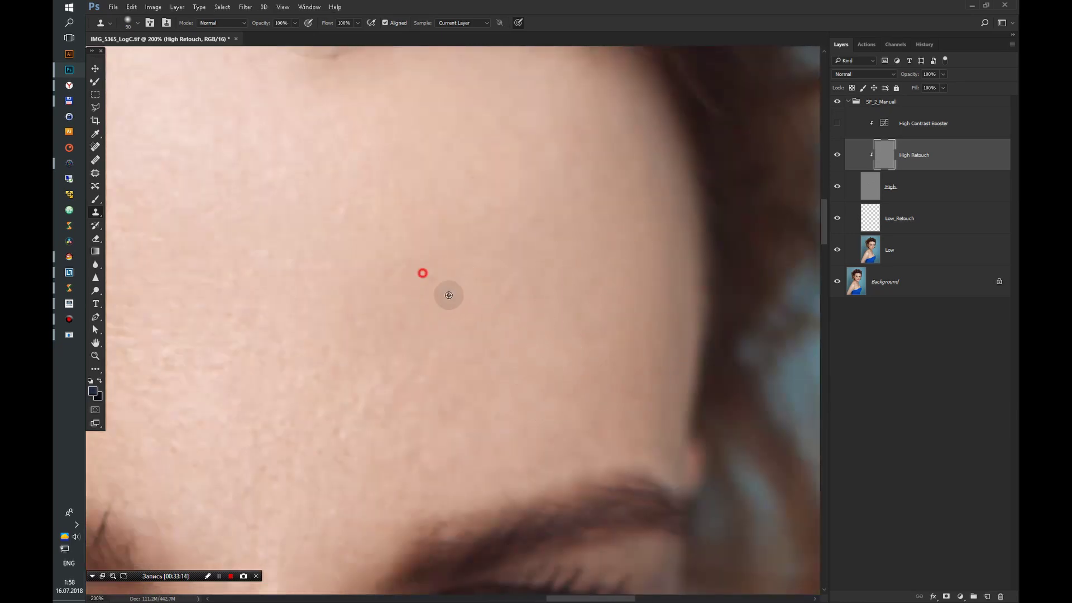
pyautogui.click(546, 242)
# Step: Retouch the skin between the brows and a cheek spot, then fit the image (Ctrl+0)
pyautogui.moveTo(589, 266)
pyautogui.mouseDown()
pyautogui.moveTo(735, 232)
pyautogui.moveTo(620, 215)
pyautogui.mouseUp()
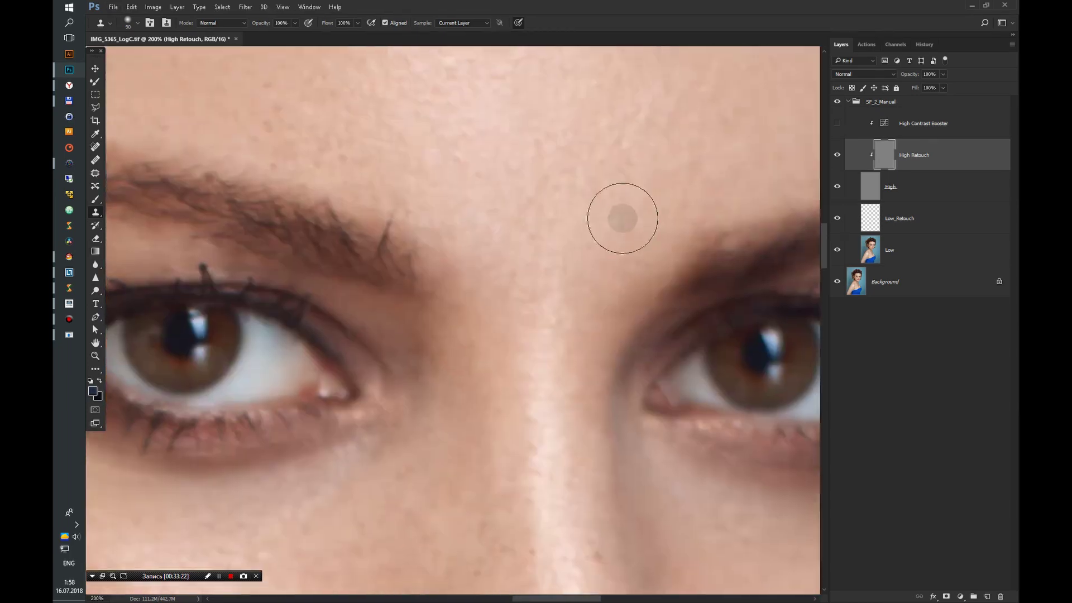
pyautogui.click(557, 325)
pyautogui.click(537, 147)
pyautogui.click(617, 134)
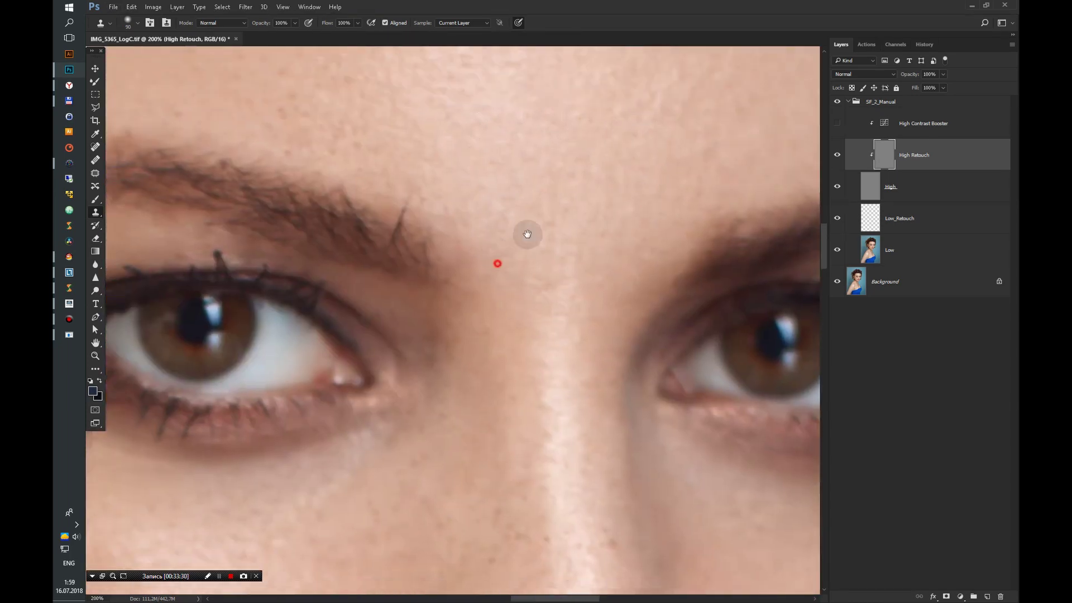
pyautogui.moveTo(409, 492); pyautogui.dragTo(616, 241)
pyautogui.click(617, 237)
pyautogui.click(279, 202)
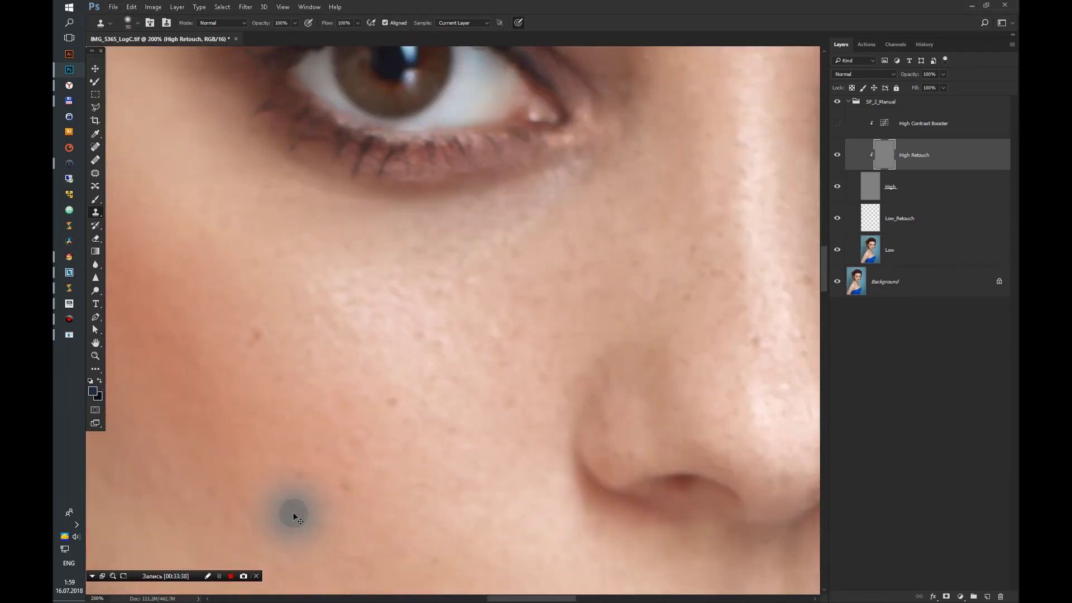
pyautogui.hotkey('ctrl', '0')
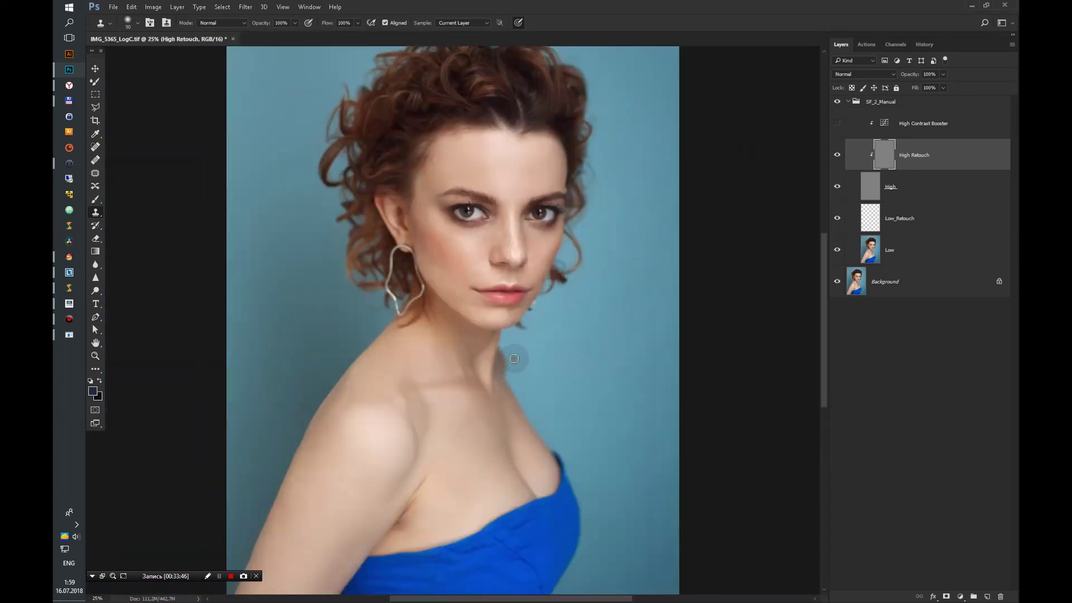
# Step: Hide Layer 1 and select the Low layer inside the SF_2_Manual group
pyautogui.click(848, 102)
pyautogui.click(894, 103)
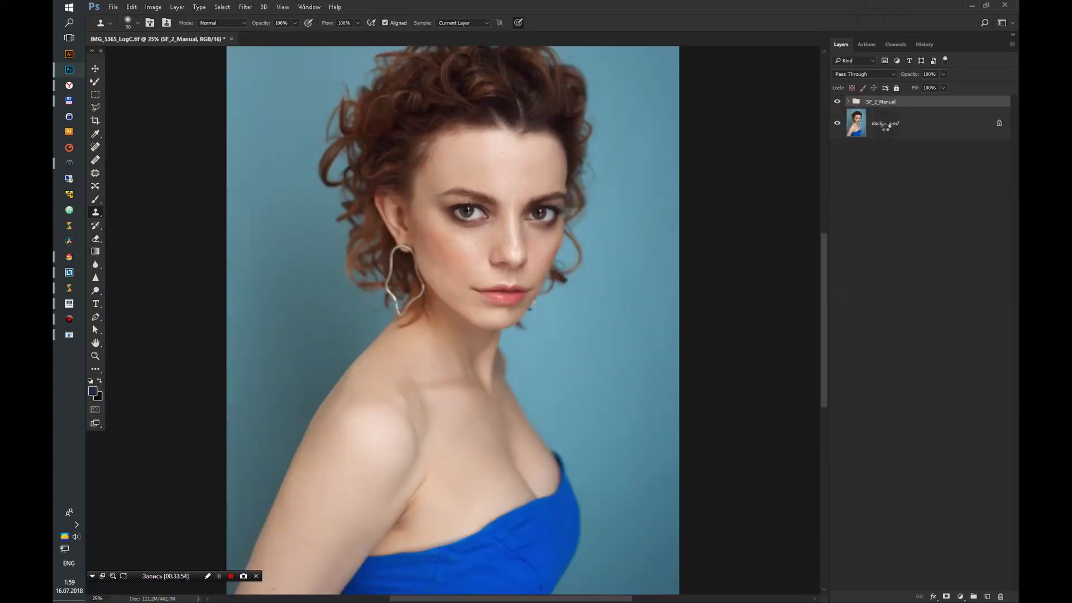
pyautogui.click(838, 112)
pyautogui.click(848, 133)
pyautogui.click(888, 282)
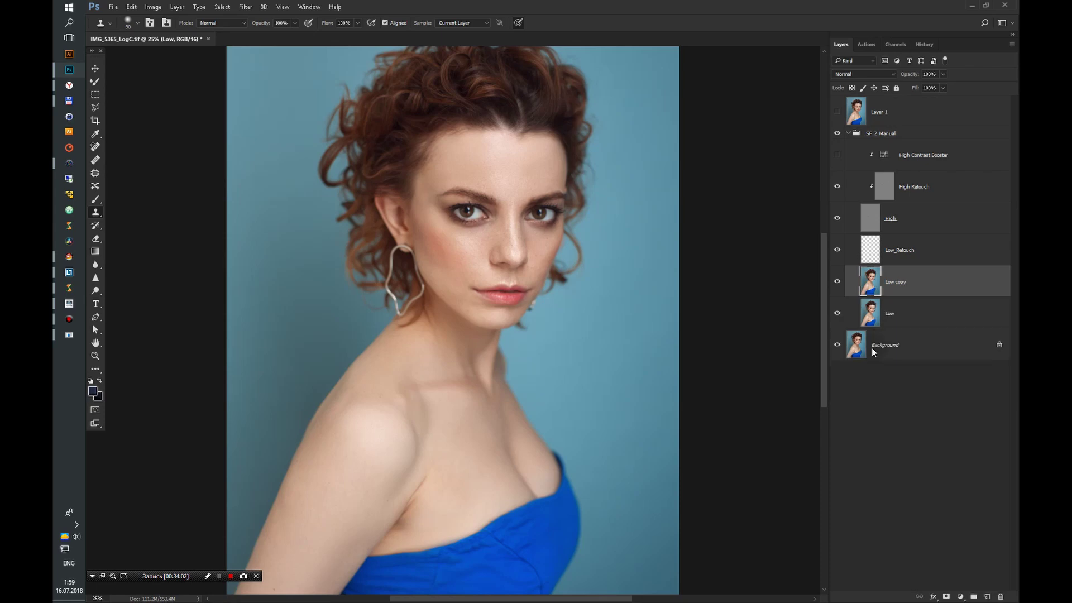
# Step: Apply Imagenomic Portraiture smoothing using three sampled skin tones for its mask
pyautogui.click(246, 7)
pyautogui.click(212, 232)
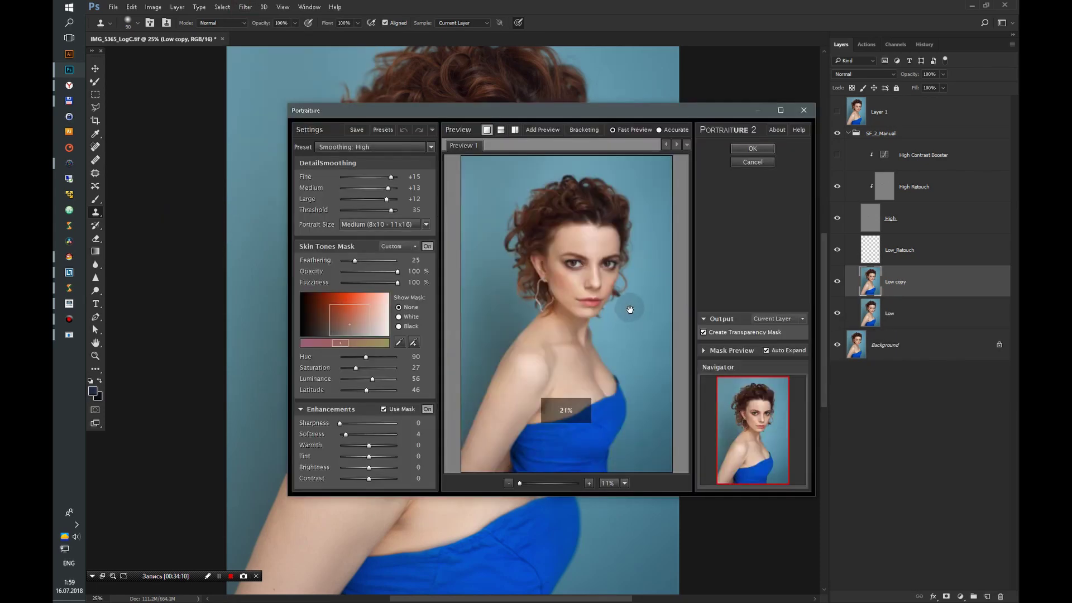
pyautogui.click(413, 341)
pyautogui.click(598, 247)
pyautogui.click(579, 281)
pyautogui.click(526, 392)
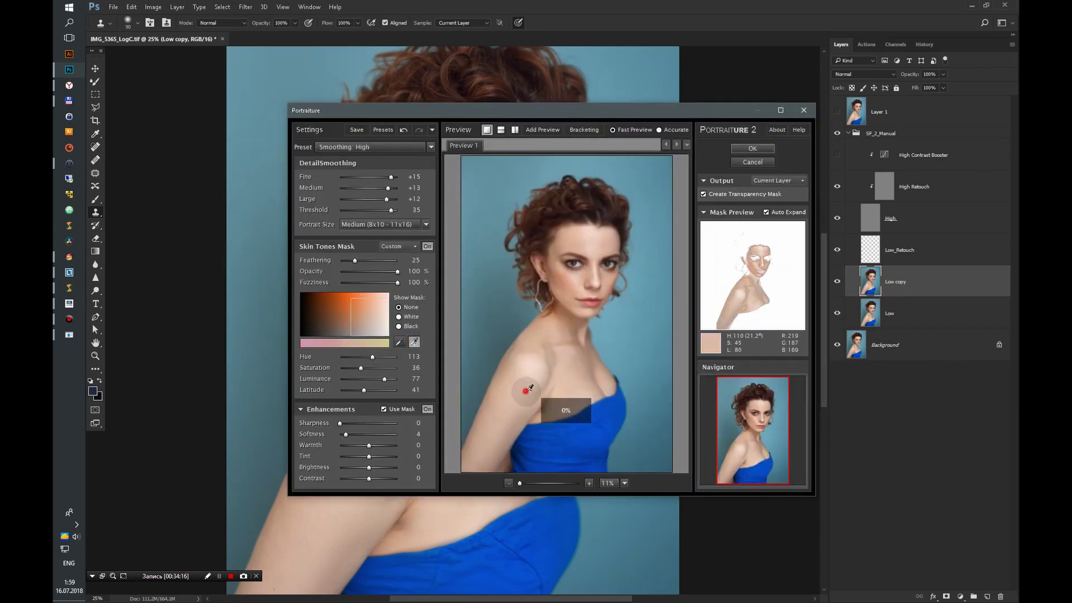
pyautogui.click(761, 150)
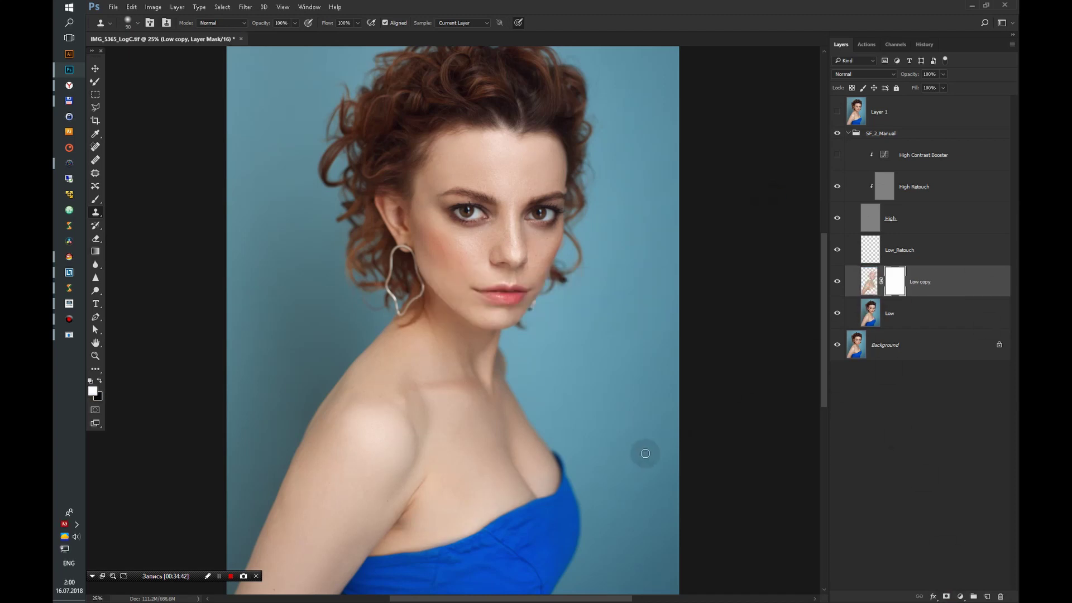
# Step: Paint the smoothing in over the shoulder, face and chin with a soft brush
pyautogui.click(96, 199)
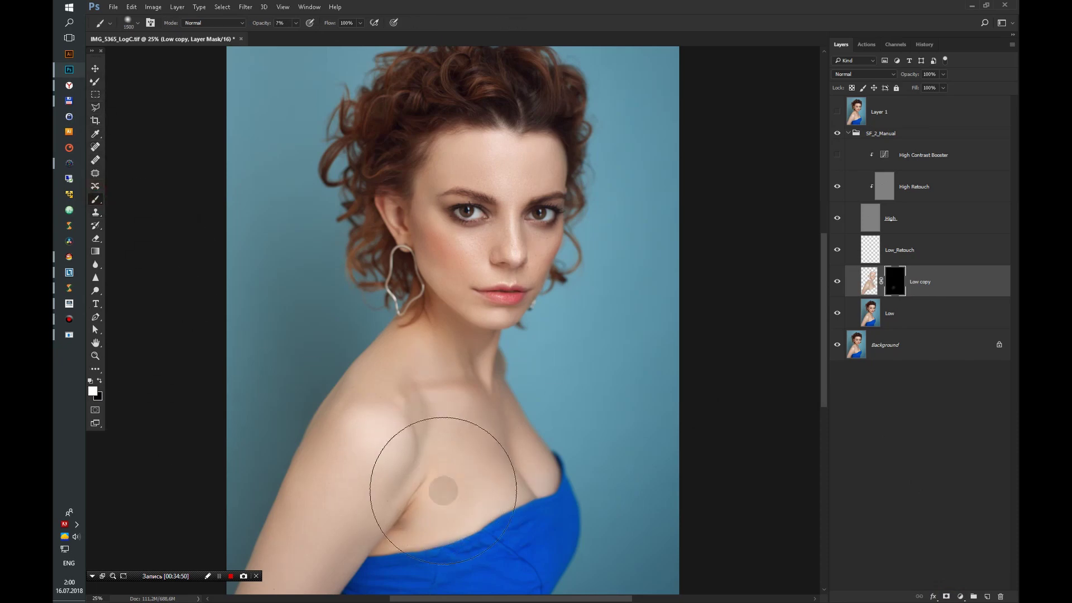
pyautogui.click(394, 457)
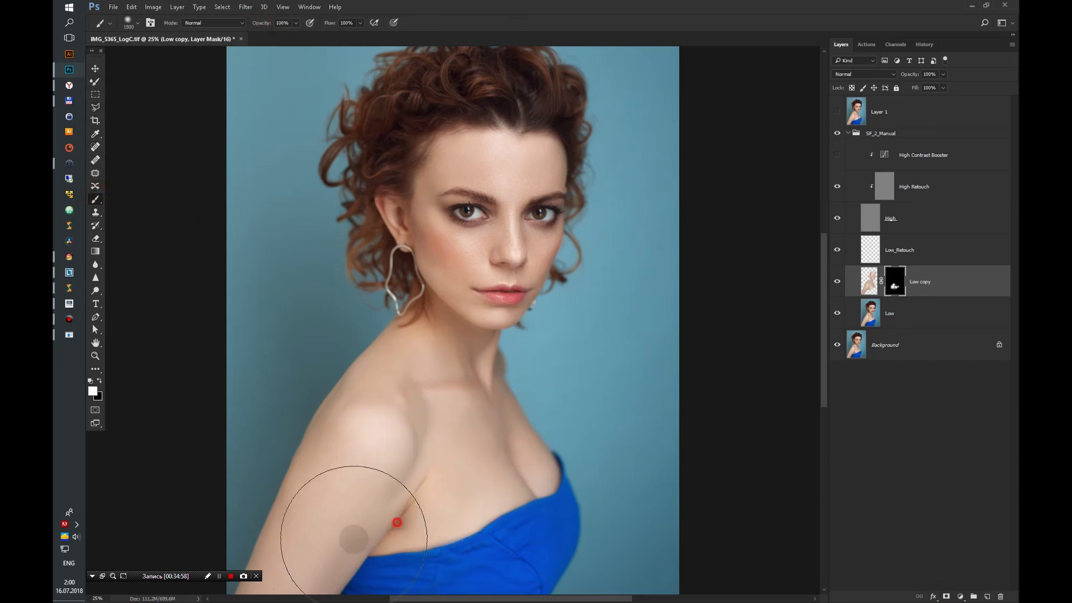
pyautogui.moveTo(400, 457); pyautogui.dragTo(390, 382)
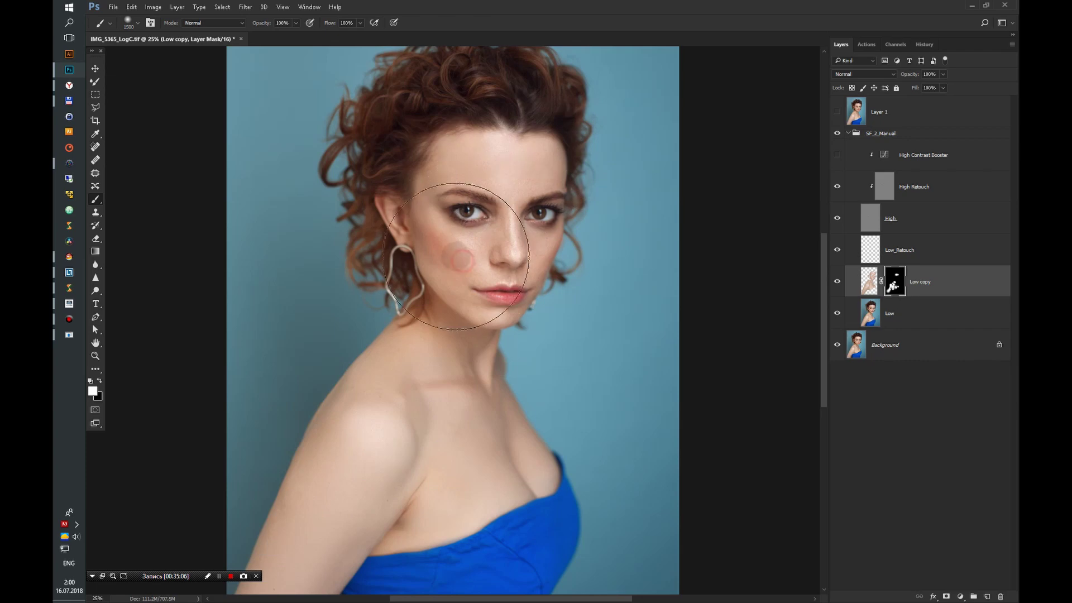
pyautogui.moveTo(436, 354); pyautogui.dragTo(514, 326)
pyautogui.press('[')
pyautogui.press('[')
pyautogui.press('[')
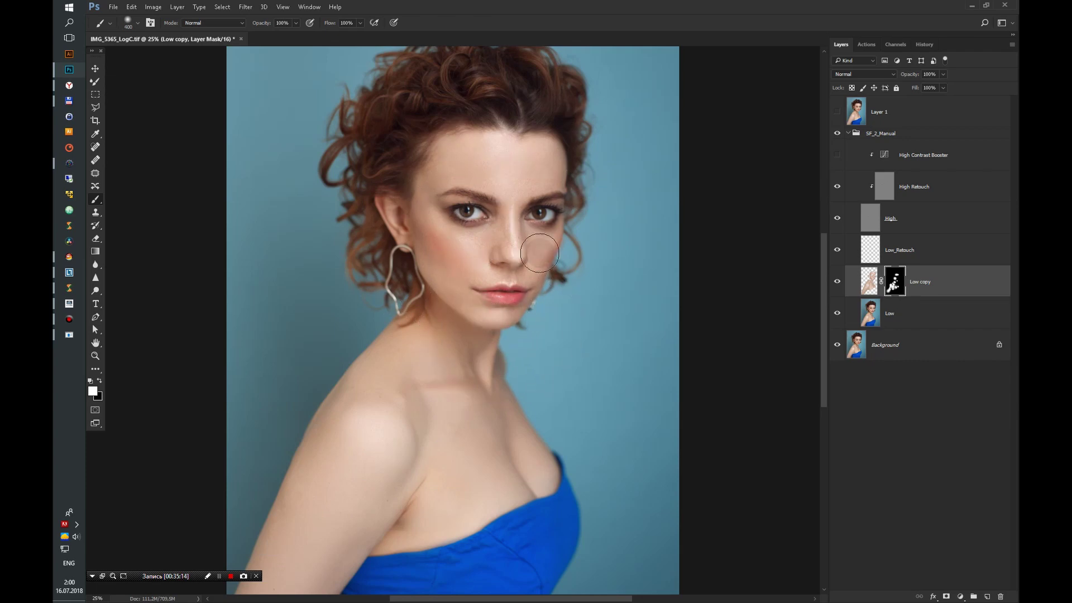
pyautogui.hotkey('ctrl', '-')
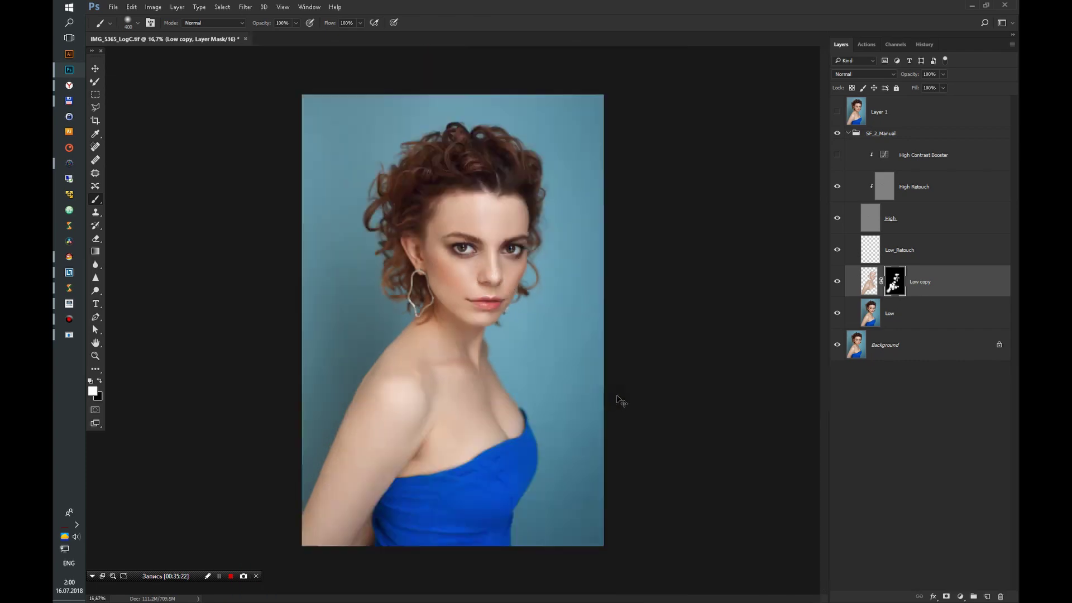
# Step: Extend smoothing along the upper arm, then shift the RGB Matrix green primary and lower Darken
pyautogui.moveTo(391, 465)
pyautogui.mouseDown()
pyautogui.moveTo(347, 448)
pyautogui.moveTo(355, 542)
pyautogui.mouseUp()
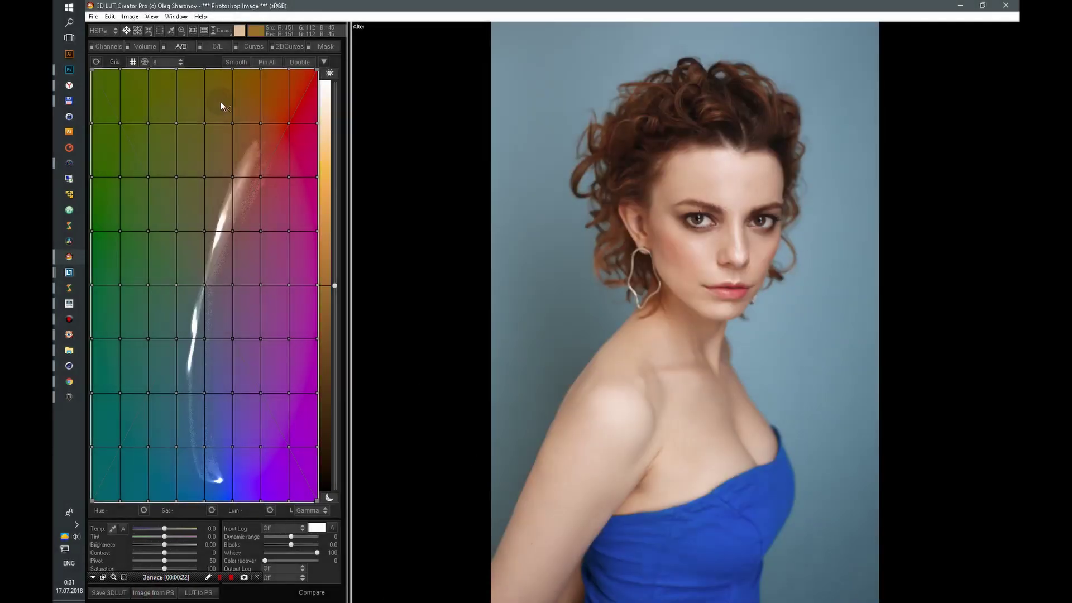
pyautogui.click(109, 46)
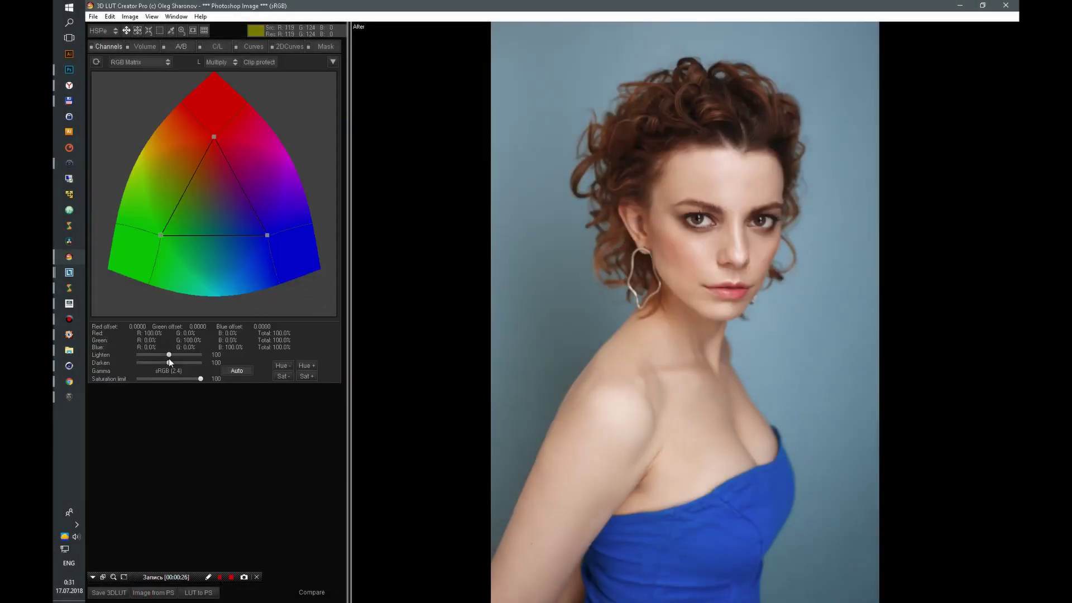
pyautogui.moveTo(161, 236); pyautogui.dragTo(240, 265)
pyautogui.moveTo(166, 363); pyautogui.dragTo(137, 364)
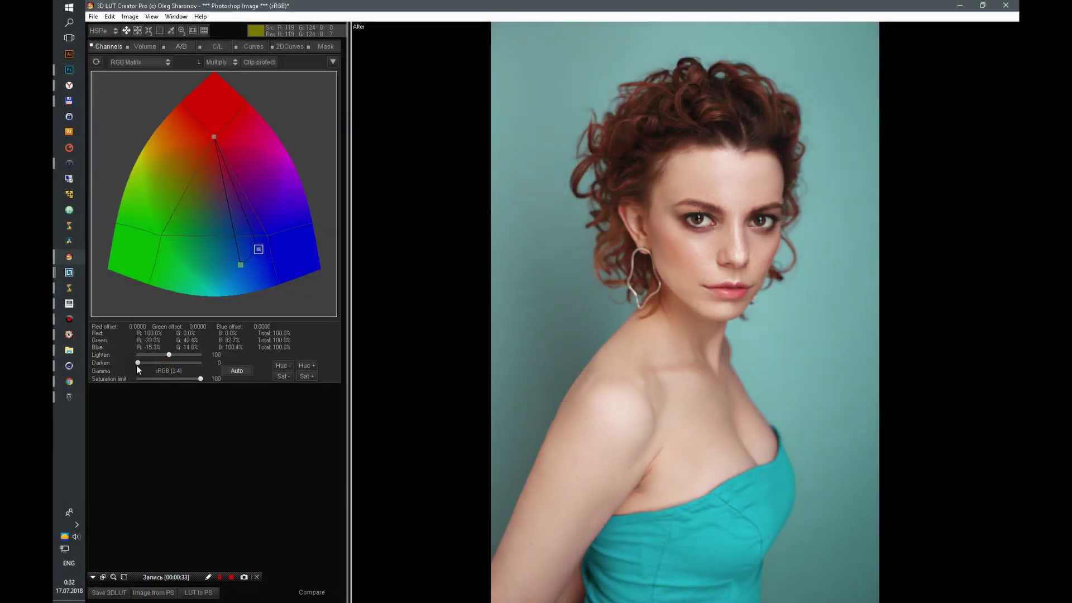
pyautogui.moveTo(242, 267); pyautogui.dragTo(254, 250)
# Step: Nudge the red and green primaries and lower Lighten, comparing against the original
pyautogui.moveTo(214, 138)
pyautogui.mouseDown()
pyautogui.moveTo(229, 169)
pyautogui.moveTo(213, 140)
pyautogui.moveTo(218, 162)
pyautogui.moveTo(213, 152)
pyautogui.mouseUp()
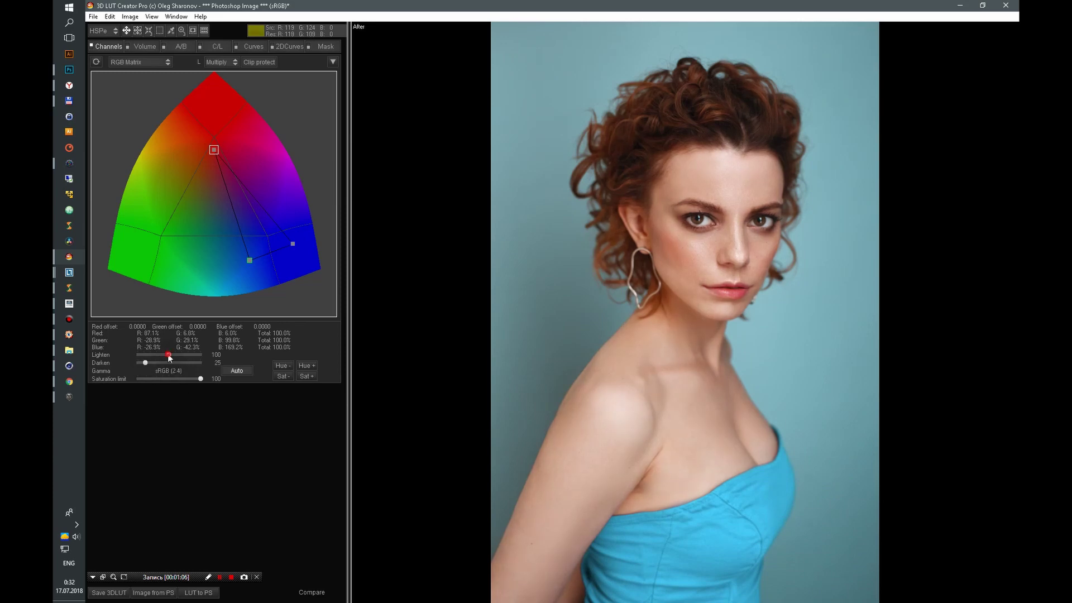
pyautogui.moveTo(169, 355); pyautogui.dragTo(149, 355)
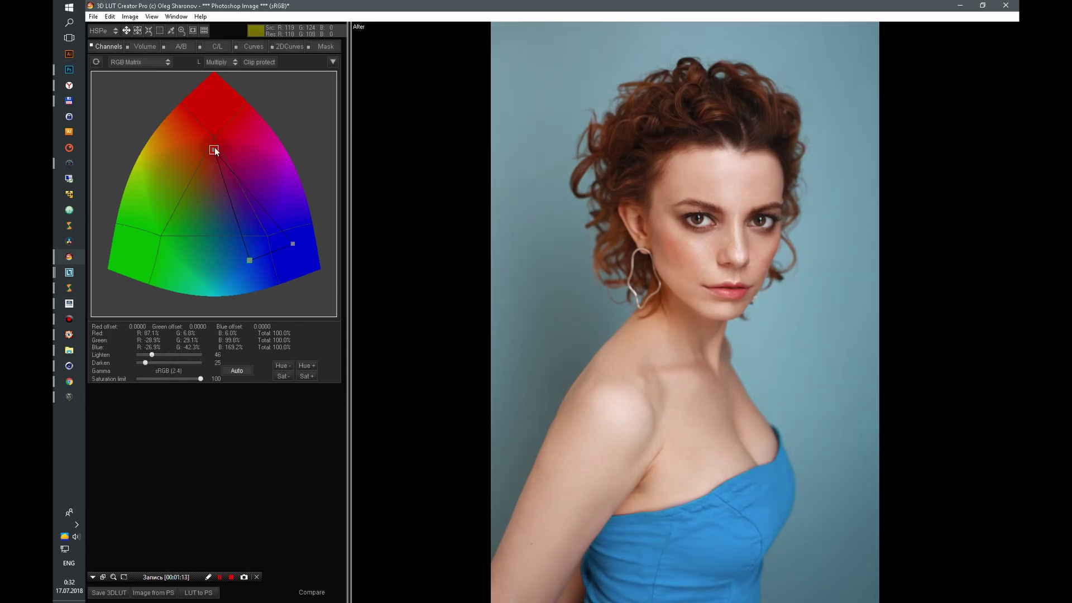
pyautogui.click(319, 593)
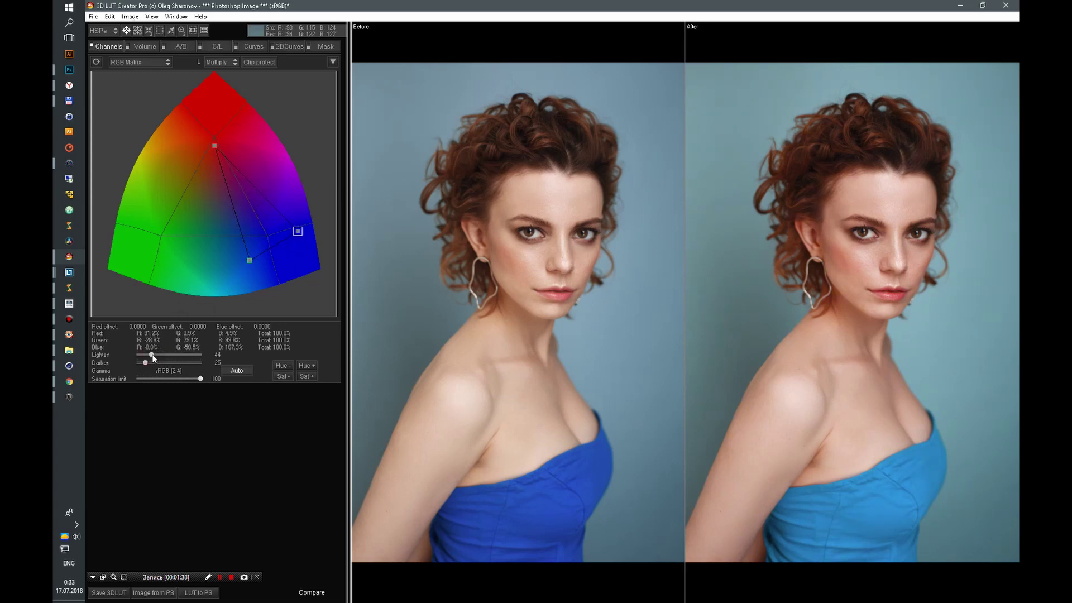
pyautogui.moveTo(152, 357); pyautogui.dragTo(147, 361)
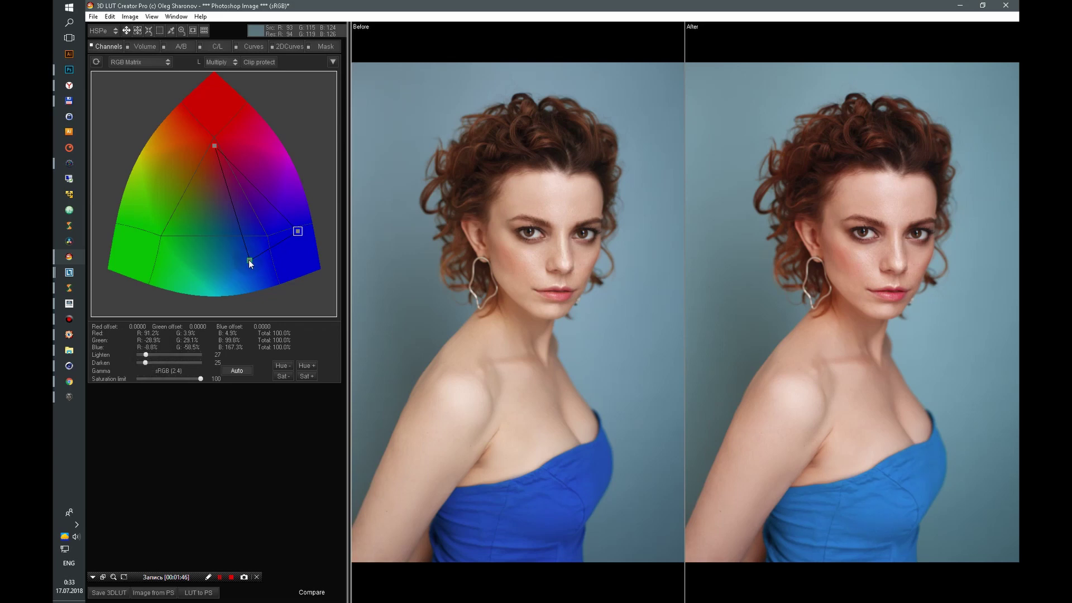
pyautogui.moveTo(250, 260); pyautogui.dragTo(265, 257)
# Step: Send the LUT grade back to Photoshop as a new layer and fit the photo
pyautogui.click(204, 595)
pyautogui.hotkey('ctrl', '+')
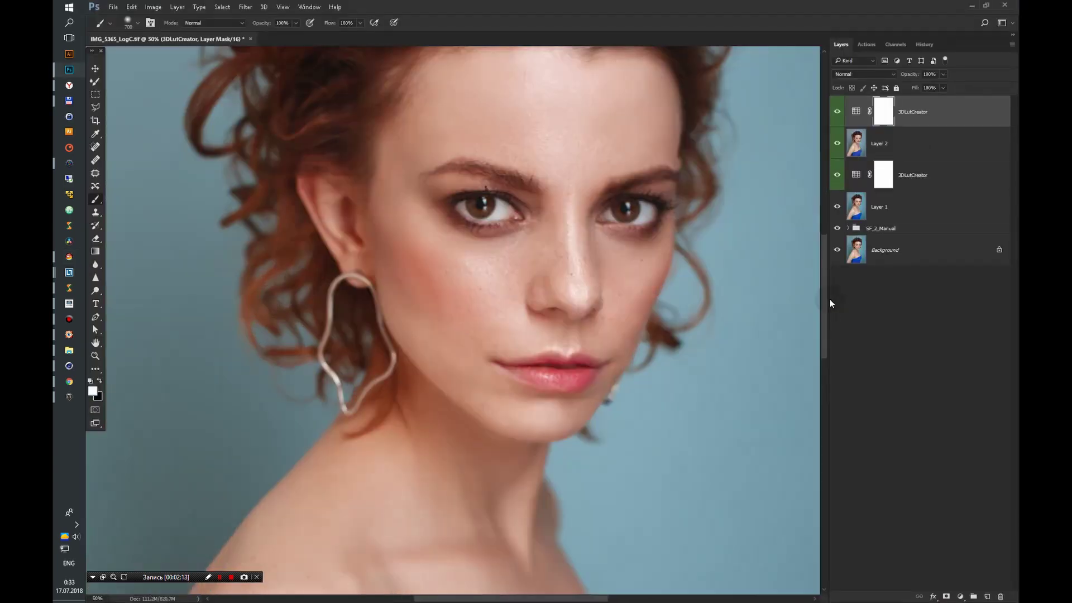
pyautogui.hotkey('ctrl', '-')
pyautogui.click(217, 578)
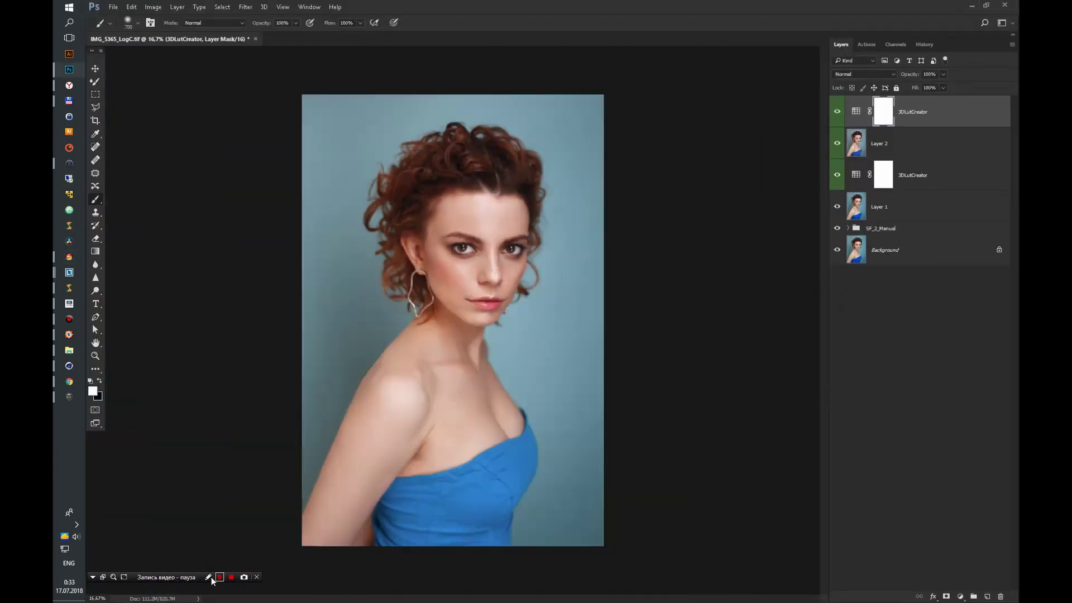
# Step: Add a Selective Color layer and push Cyans cyan with less magenta and a little black
pyautogui.click(960, 596)
pyautogui.click(725, 136)
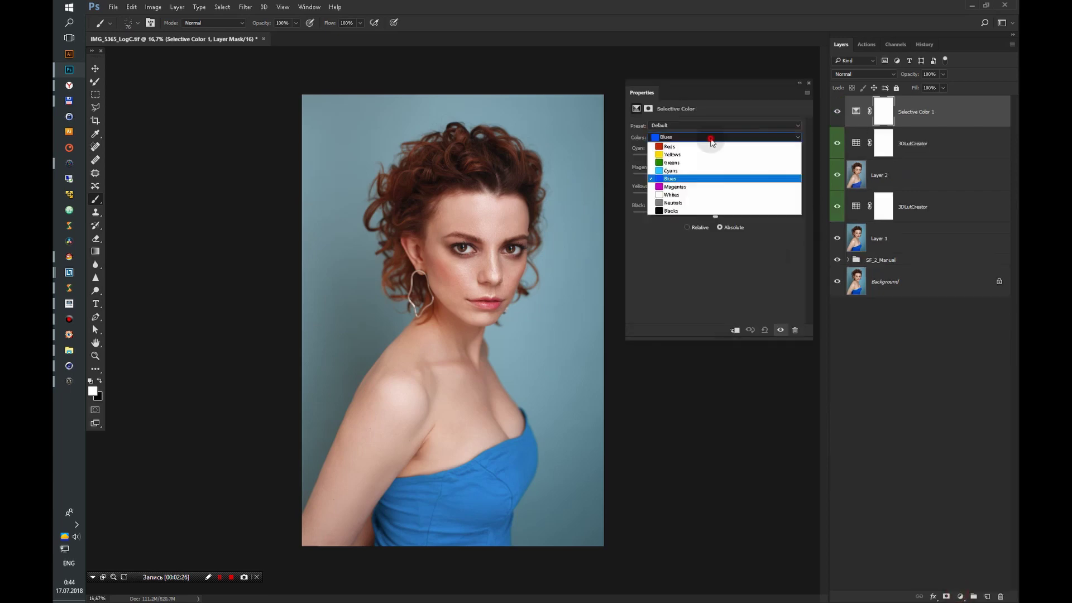
pyautogui.click(726, 167)
pyautogui.moveTo(715, 214); pyautogui.dragTo(723, 220)
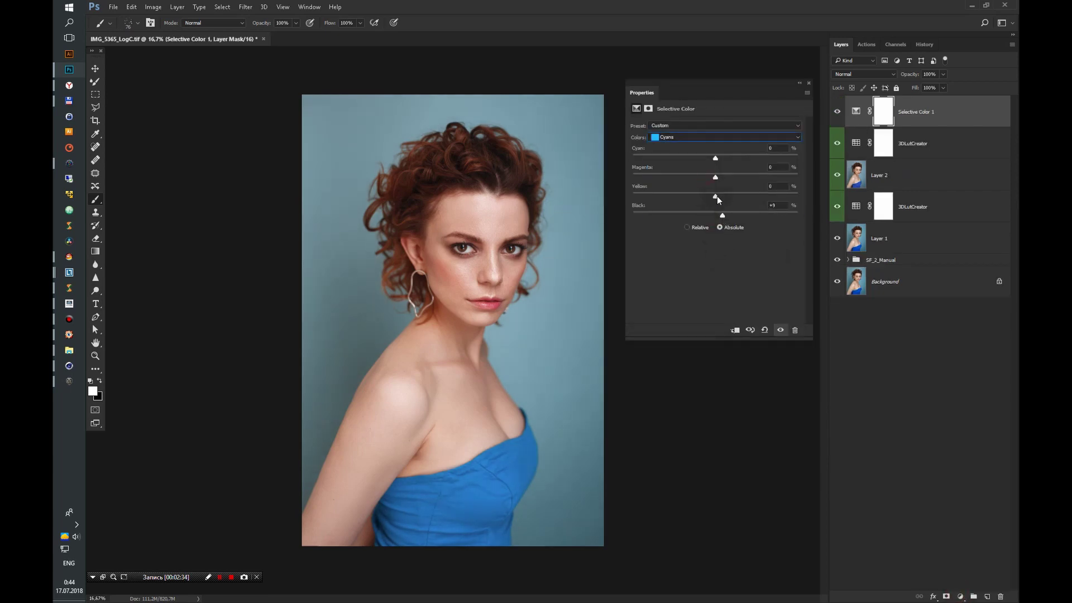
pyautogui.moveTo(729, 182); pyautogui.dragTo(713, 166)
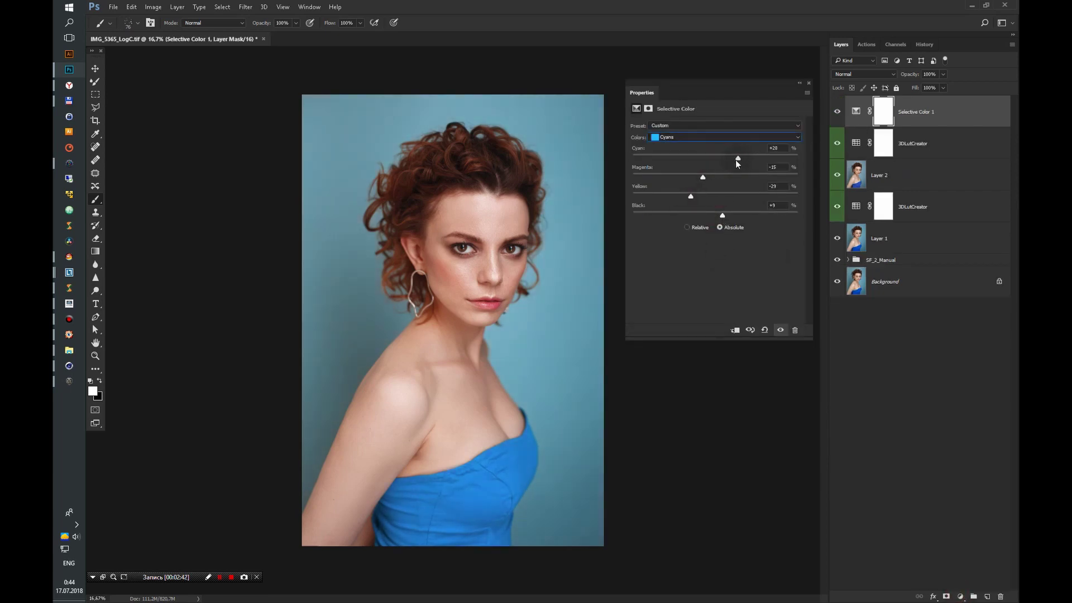
# Step: Deepen and saturate the Blues with less yellow and more black
pyautogui.click(695, 137)
pyautogui.click(719, 196)
pyautogui.moveTo(666, 197); pyautogui.dragTo(667, 197)
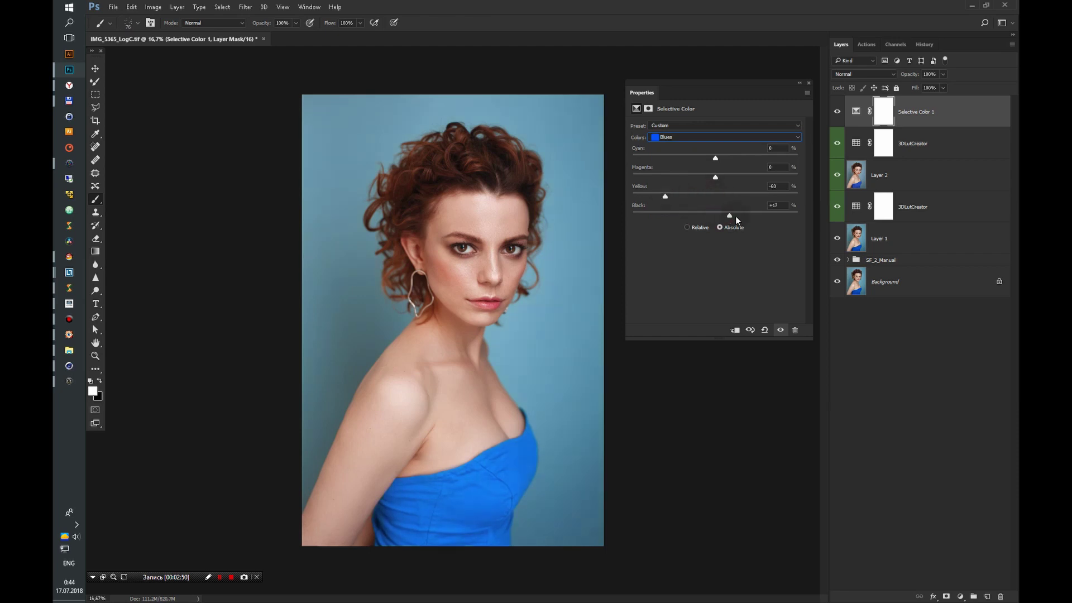
pyautogui.moveTo(735, 216); pyautogui.dragTo(728, 219)
pyautogui.moveTo(696, 158)
pyautogui.mouseDown()
pyautogui.moveTo(726, 158)
pyautogui.moveTo(729, 177)
pyautogui.mouseUp()
pyautogui.click(714, 138)
pyautogui.click(718, 180)
# Step: Make small Reds and Yellows cyan, magenta and black tweaks to warm the skin
pyautogui.click(711, 138)
pyautogui.click(706, 156)
pyautogui.moveTo(718, 159); pyautogui.dragTo(715, 158)
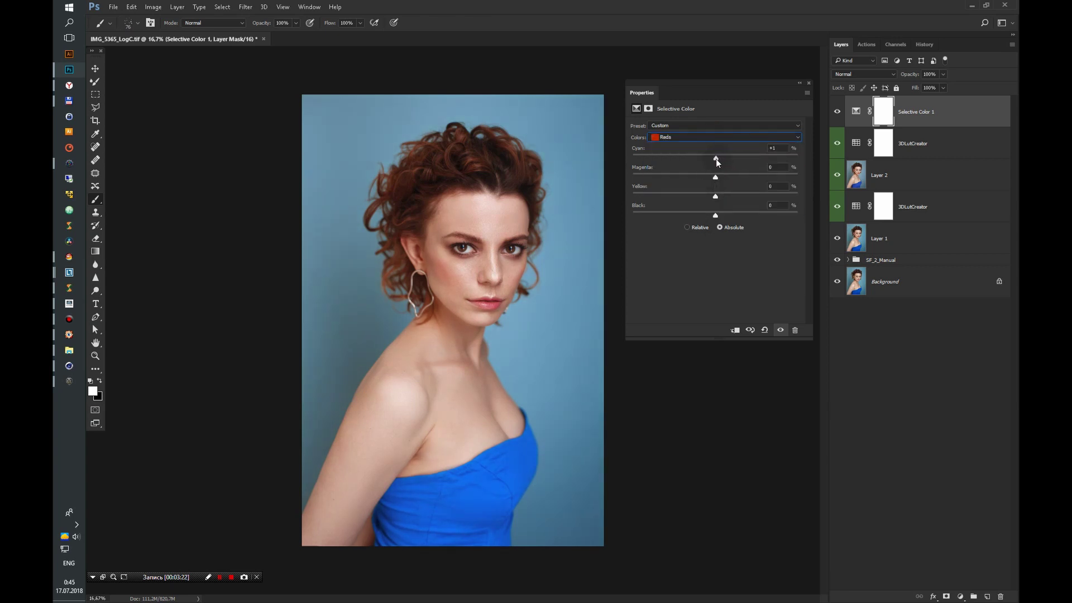
pyautogui.click(716, 178)
pyautogui.press('Down')
pyautogui.moveTo(716, 216); pyautogui.dragTo(719, 216)
pyautogui.moveTo(711, 185); pyautogui.dragTo(723, 158)
pyautogui.click(808, 82)
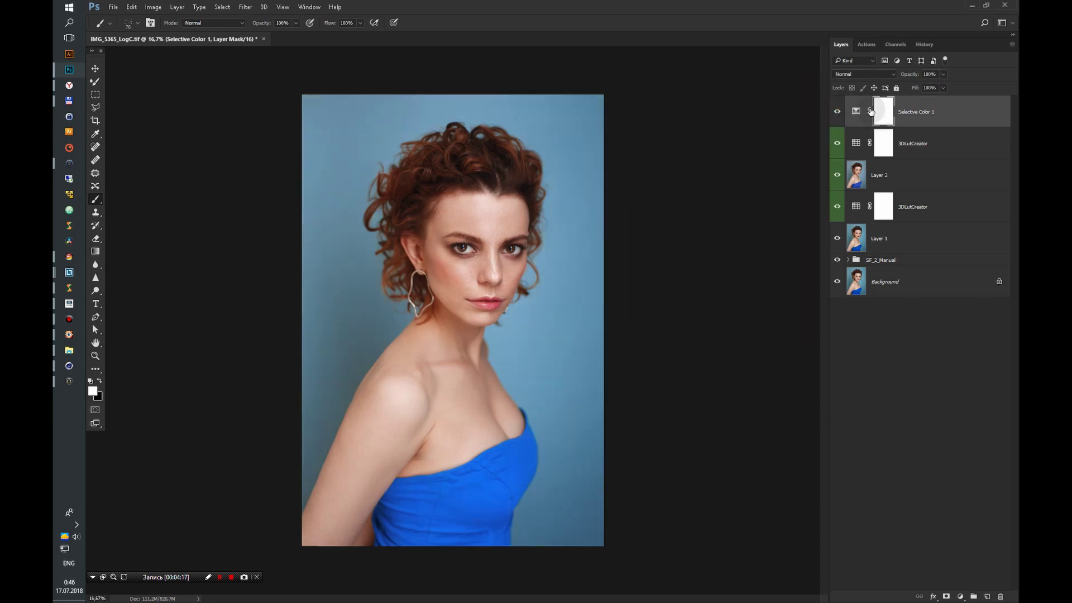
# Step: Run the limonosity Mask action and preview the Alpha 2 and Alpha 3 luminosity masks
pyautogui.click(867, 45)
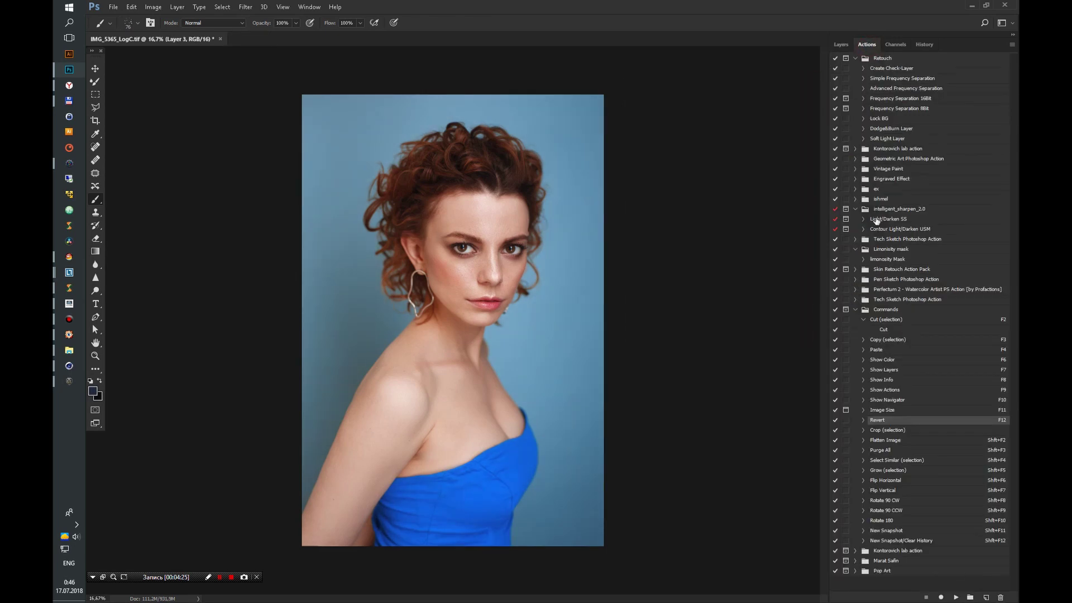
pyautogui.click(855, 58)
pyautogui.click(855, 128)
pyautogui.click(887, 158)
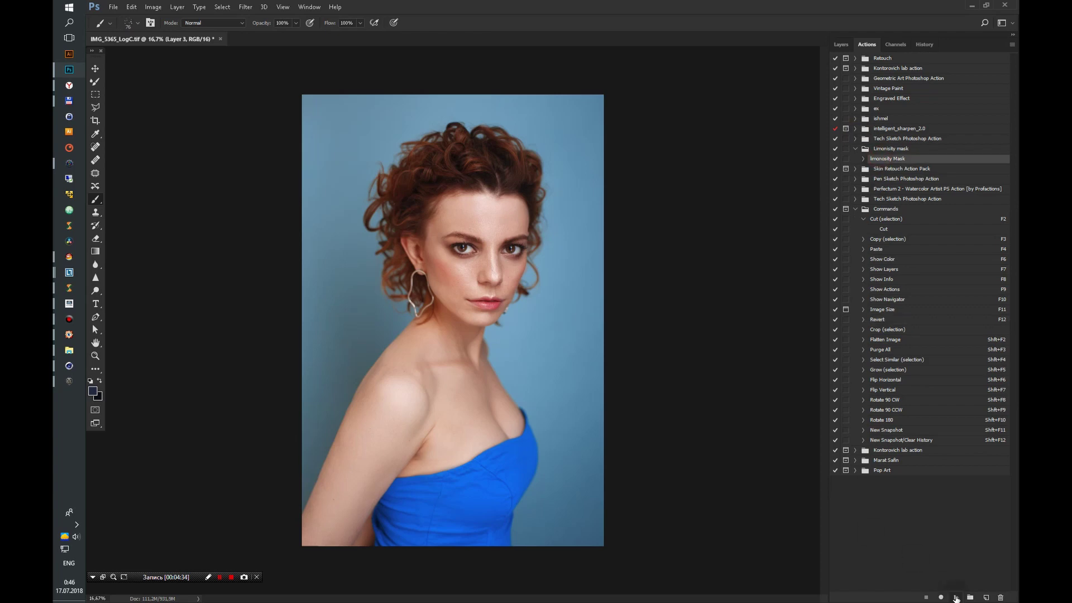
pyautogui.click(896, 45)
pyautogui.click(848, 156)
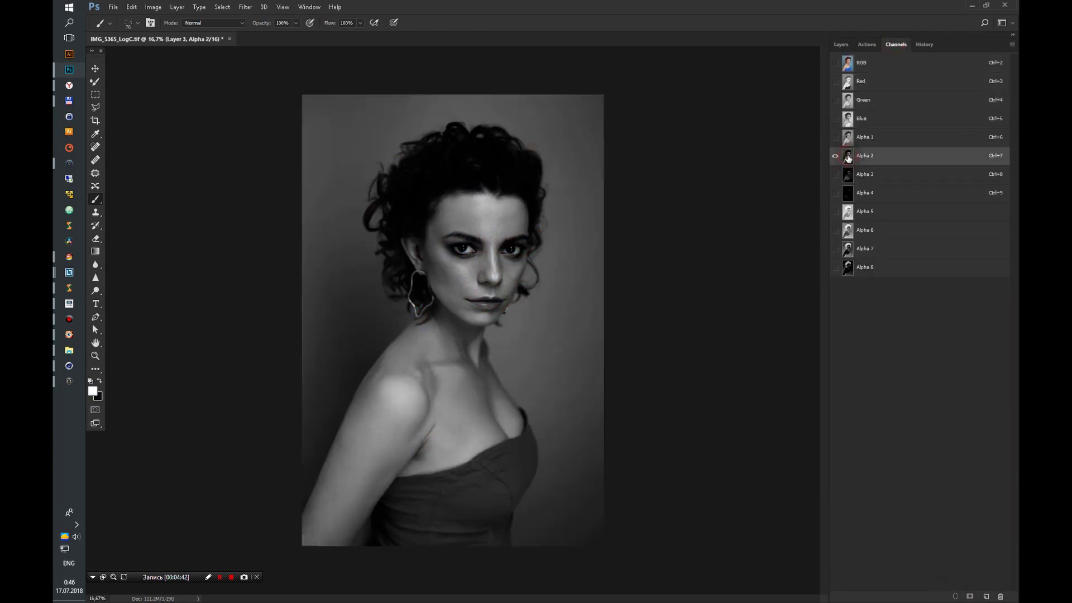
pyautogui.click(848, 137)
pyautogui.click(848, 175)
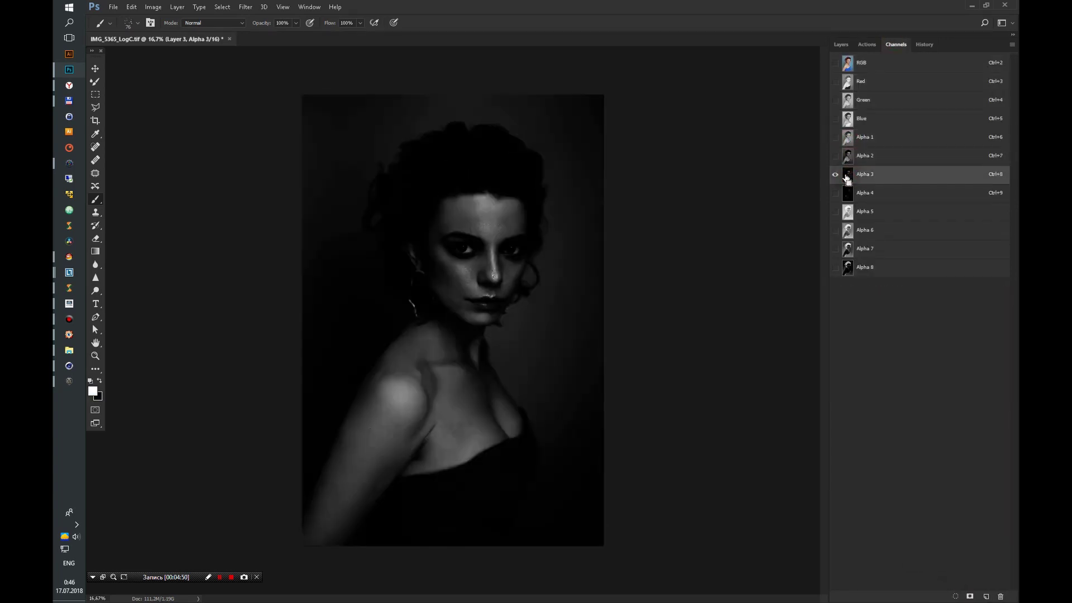
pyautogui.click(836, 63)
pyautogui.click(835, 175)
pyautogui.click(841, 45)
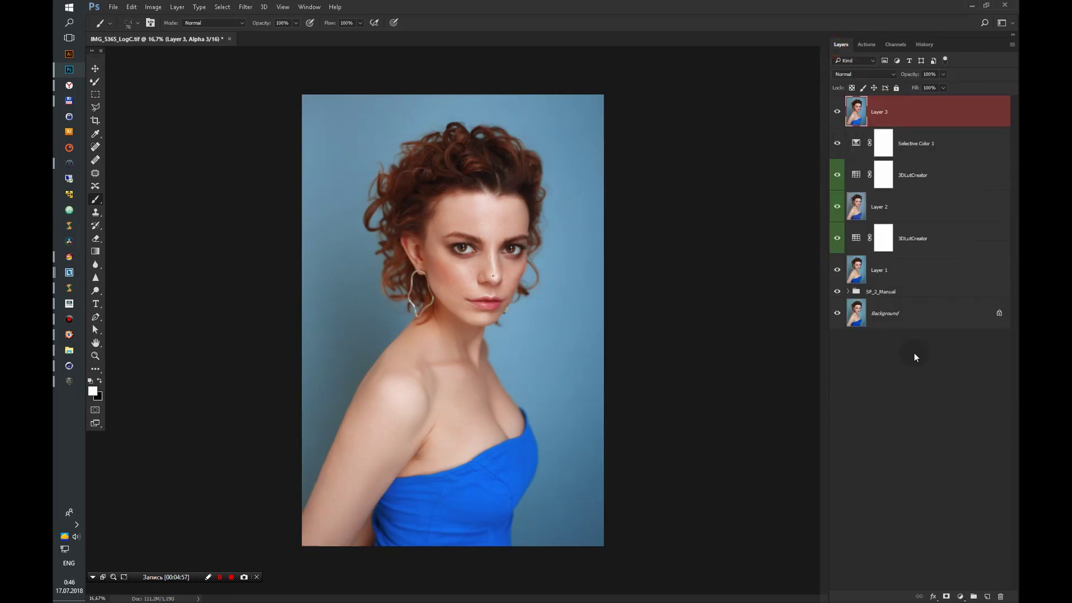
# Step: Add two brightening Curves layers, the second masked by a loaded channel selection
pyautogui.click(960, 596)
pyautogui.click(944, 444)
pyautogui.moveTo(712, 224); pyautogui.dragTo(715, 188)
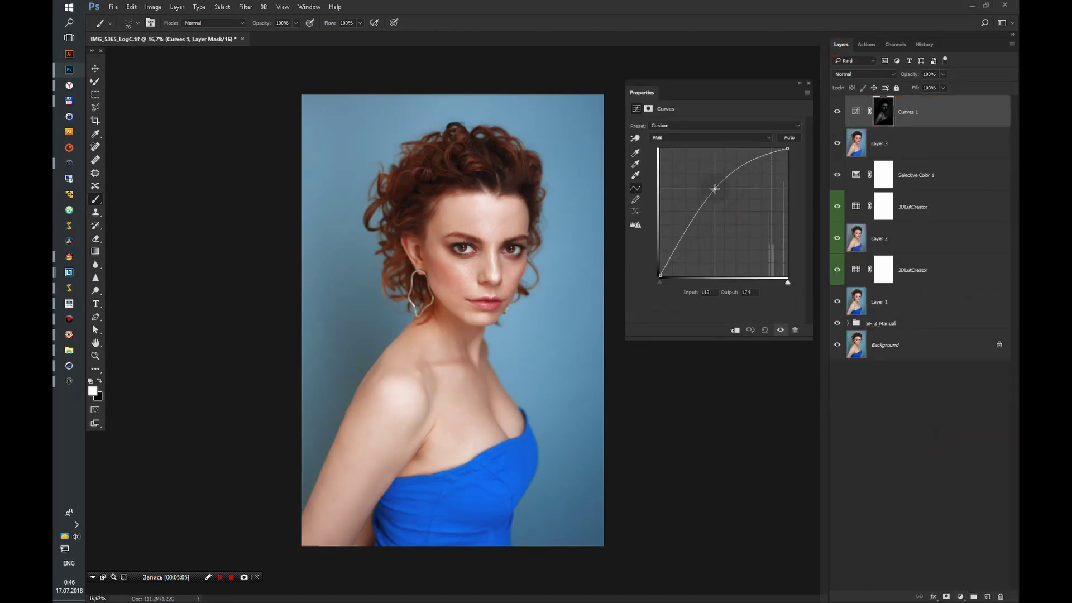
pyautogui.click(809, 83)
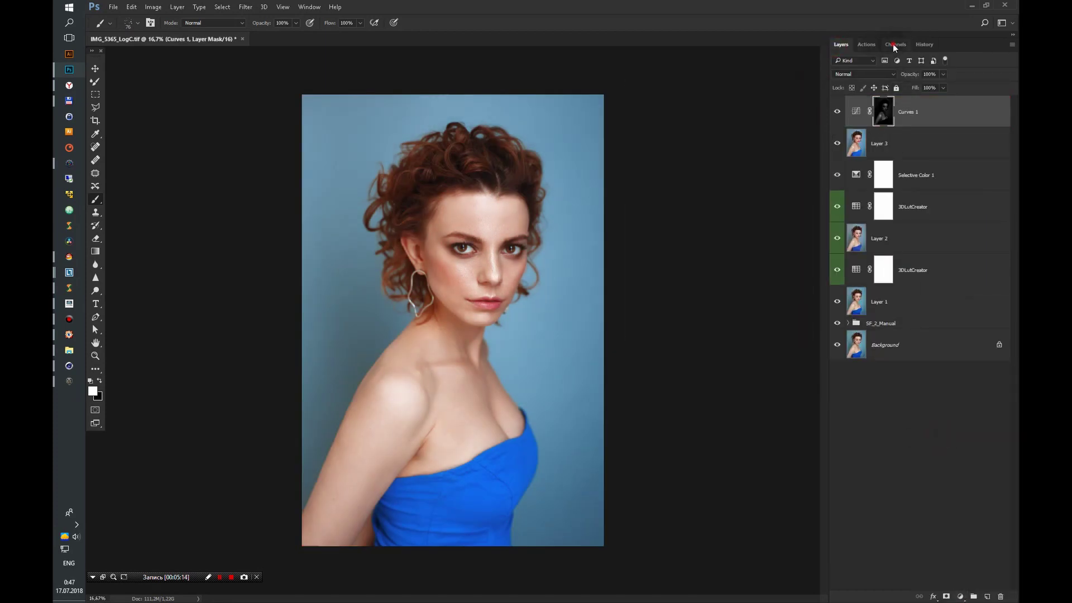
pyautogui.click(895, 44)
pyautogui.keyDown('ctrl'); pyautogui.click(863, 202); pyautogui.keyUp('ctrl')
pyautogui.click(841, 45)
pyautogui.click(960, 596)
pyautogui.click(944, 443)
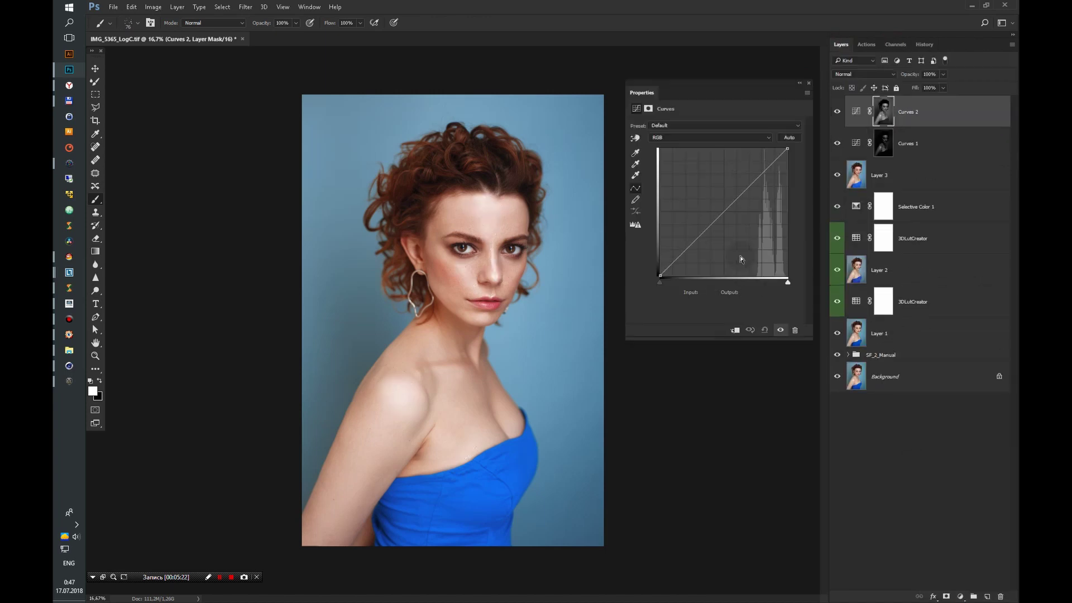
pyautogui.moveTo(725, 212); pyautogui.dragTo(712, 198)
# Step: Lower the first Curves layer's opacity and Gaussian-blur both Curves masks
pyautogui.click(883, 143)
pyautogui.click(943, 74)
pyautogui.moveTo(943, 86); pyautogui.dragTo(937, 88)
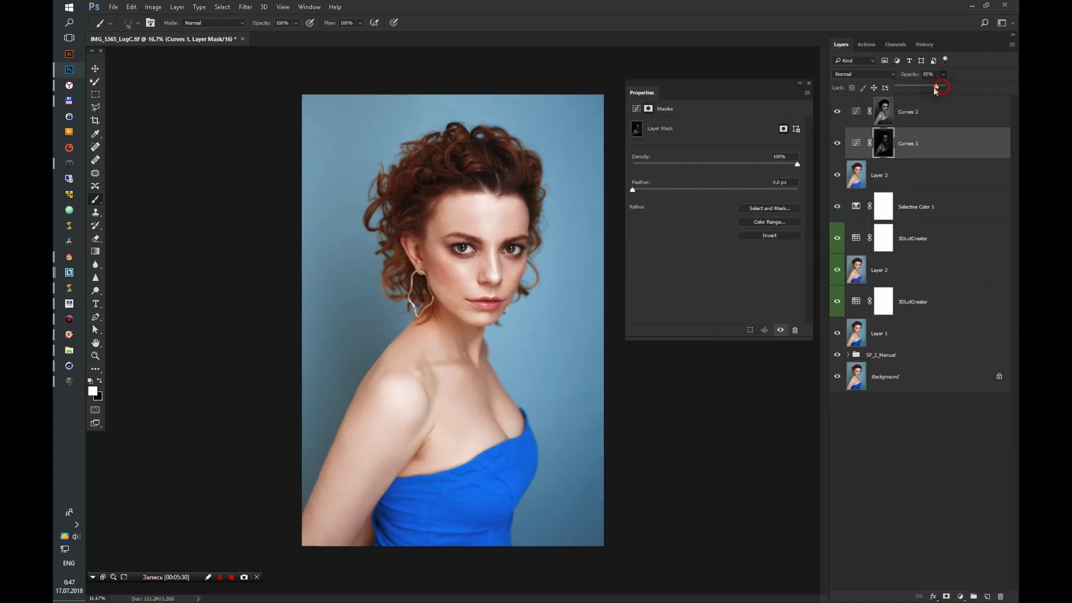
pyautogui.click(246, 7)
pyautogui.click(207, 151)
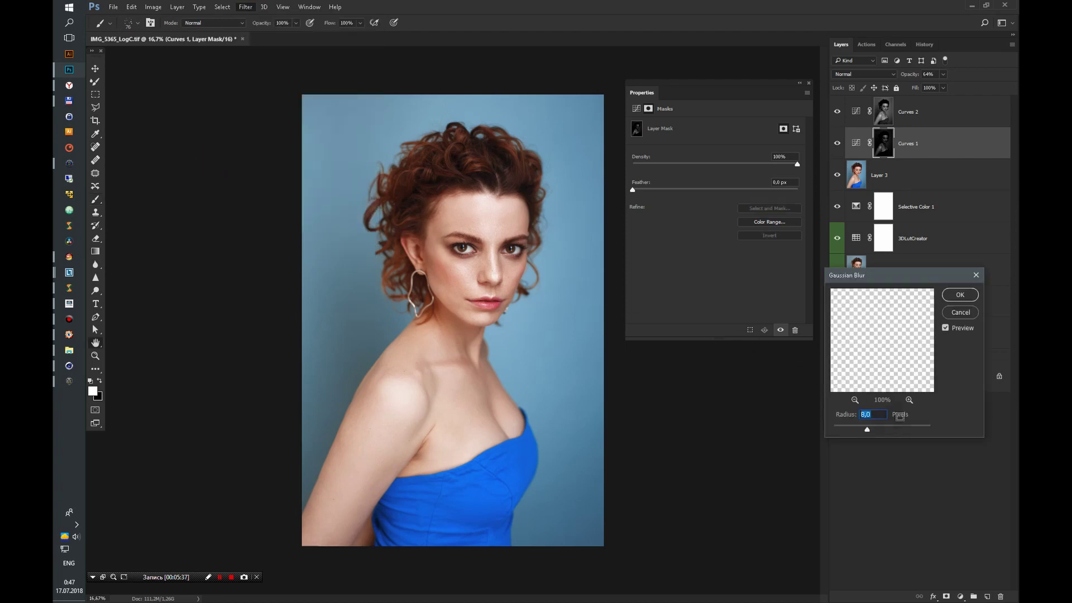
pyautogui.moveTo(867, 430); pyautogui.dragTo(893, 429)
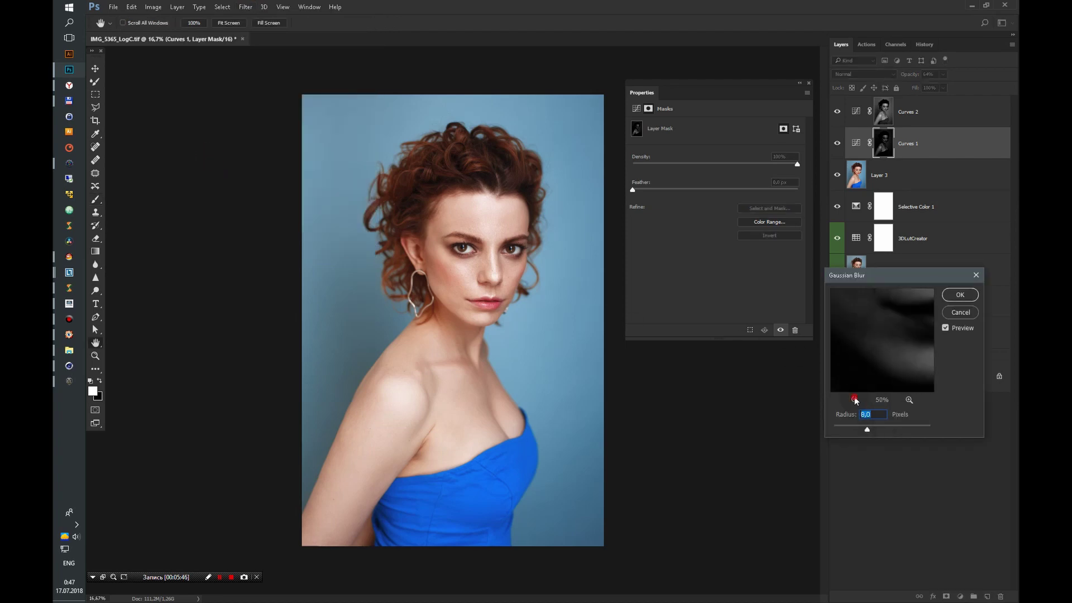
pyautogui.click(961, 294)
pyautogui.press('b')
pyautogui.click(883, 111)
pyautogui.hotkey('ctrl', 'f')
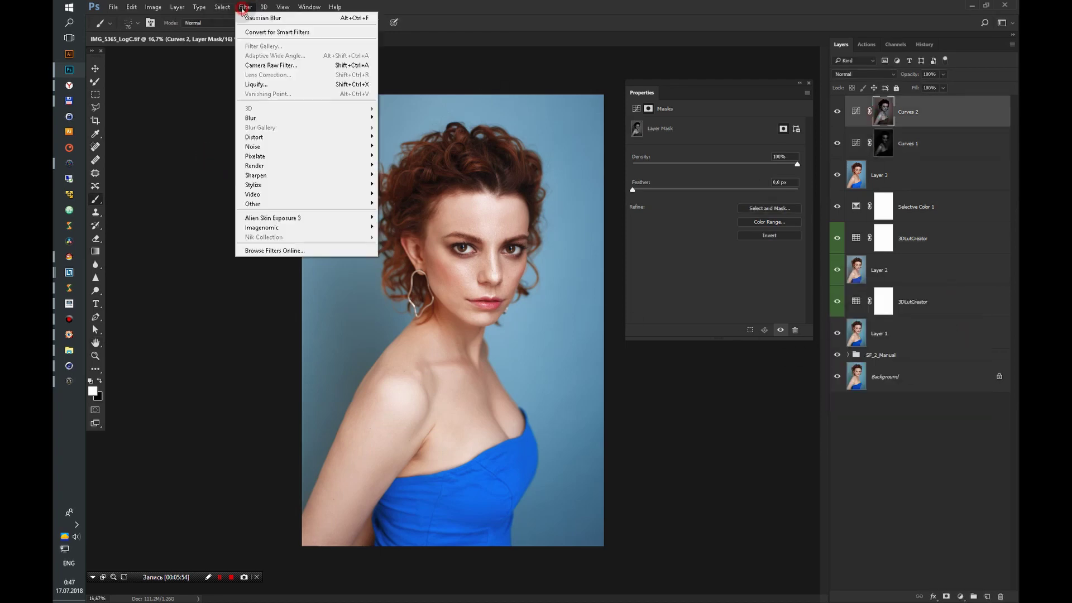
# Step: Duplicate the first Curves layer, hide Layer 3 and review Selective Color's Reds
pyautogui.click(907, 138)
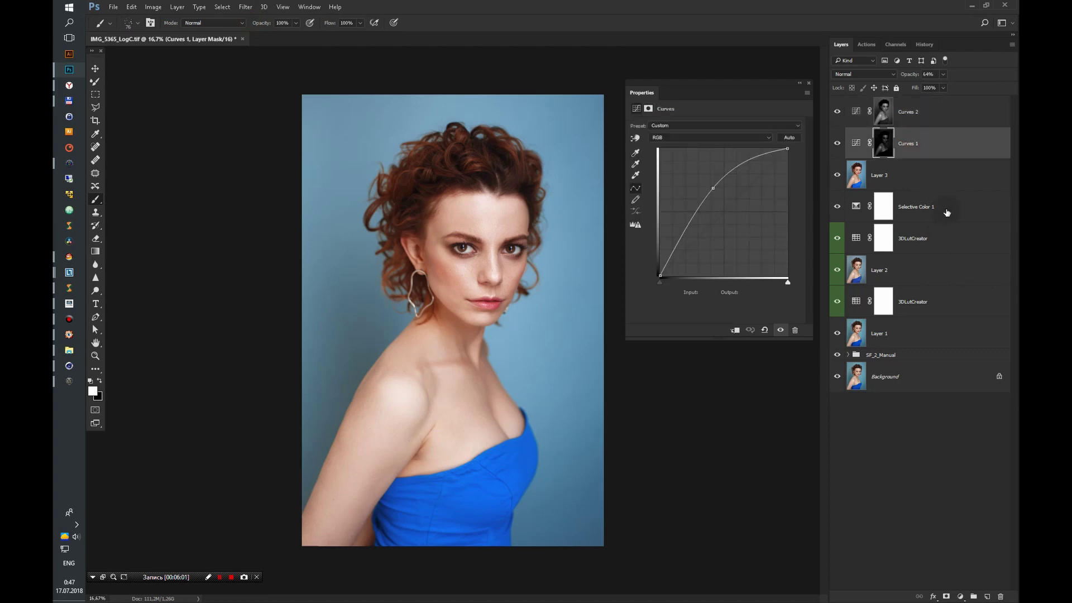
pyautogui.hotkey('ctrl', 'j')
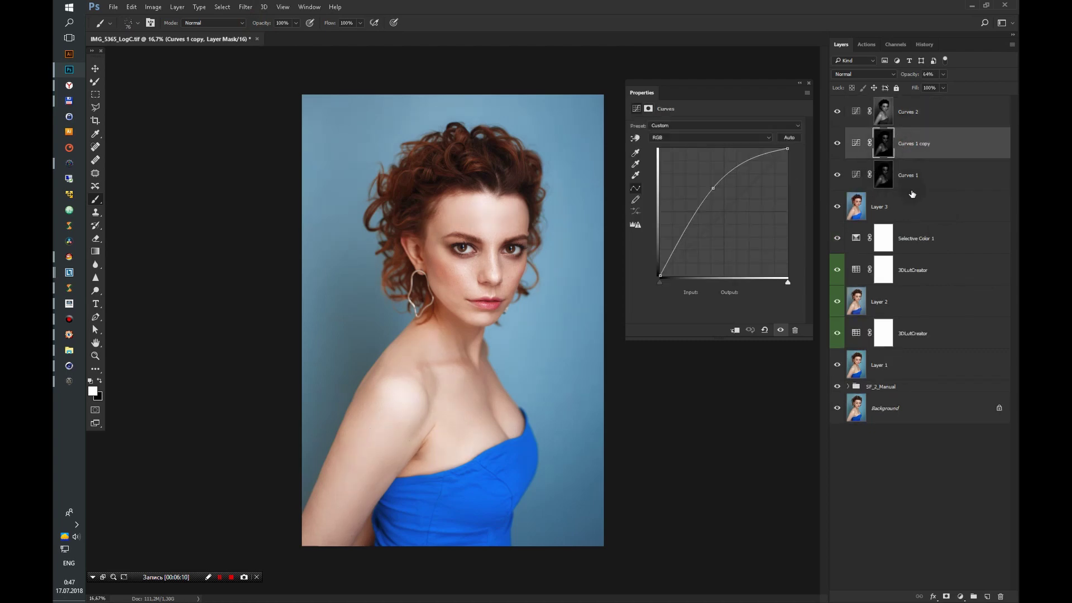
pyautogui.click(838, 207)
pyautogui.click(915, 239)
pyautogui.click(726, 136)
pyautogui.click(681, 144)
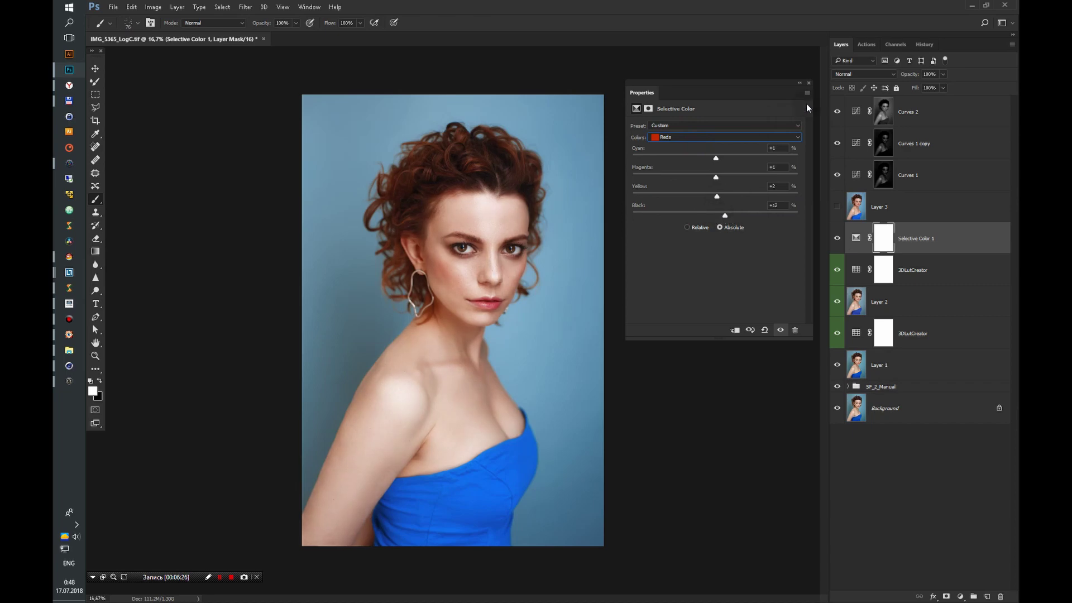
pyautogui.click(809, 83)
# Step: Add a hair-masked Curves layer that brightens the hair, then select the Curves layers
pyautogui.click(896, 44)
pyautogui.keyDown('ctrl'); pyautogui.click(847, 286); pyautogui.keyUp('ctrl')
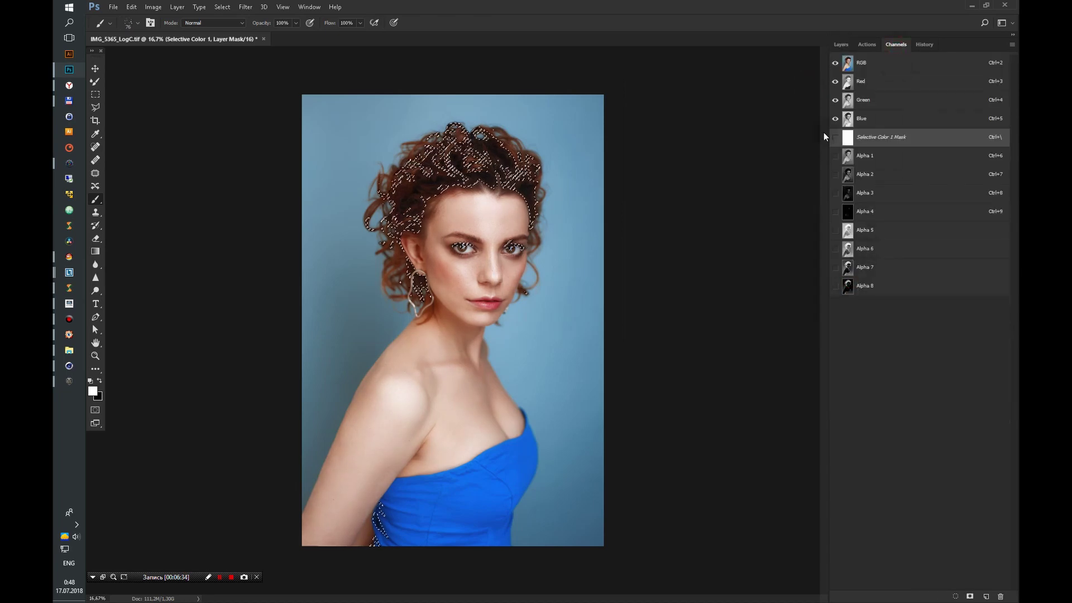
pyautogui.click(840, 44)
pyautogui.click(961, 596)
pyautogui.click(954, 438)
pyautogui.moveTo(719, 217)
pyautogui.mouseDown()
pyautogui.moveTo(719, 201)
pyautogui.moveTo(722, 212)
pyautogui.mouseUp()
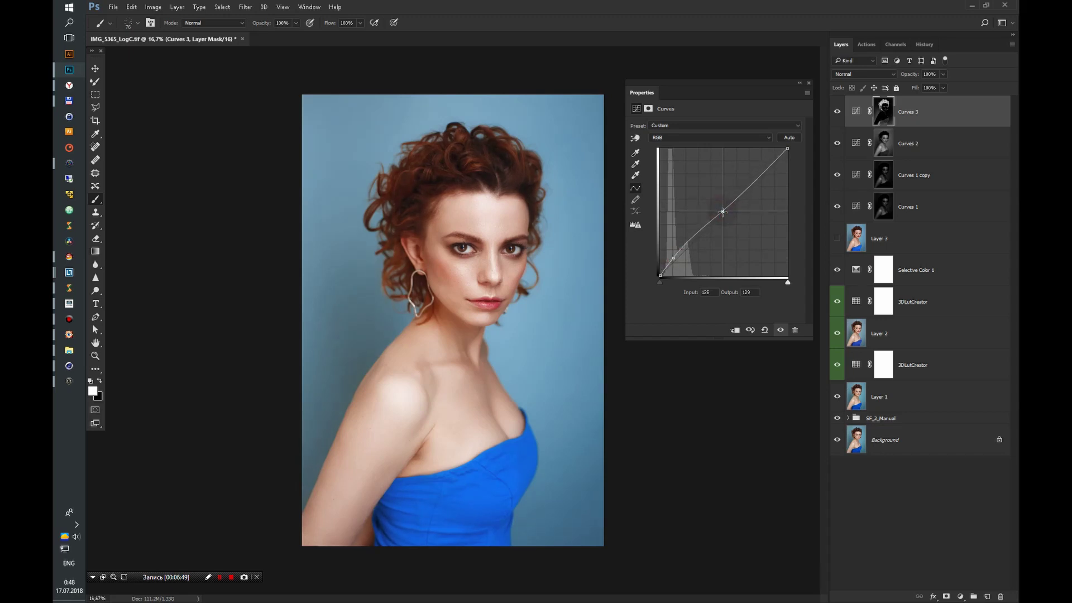
pyautogui.click(810, 82)
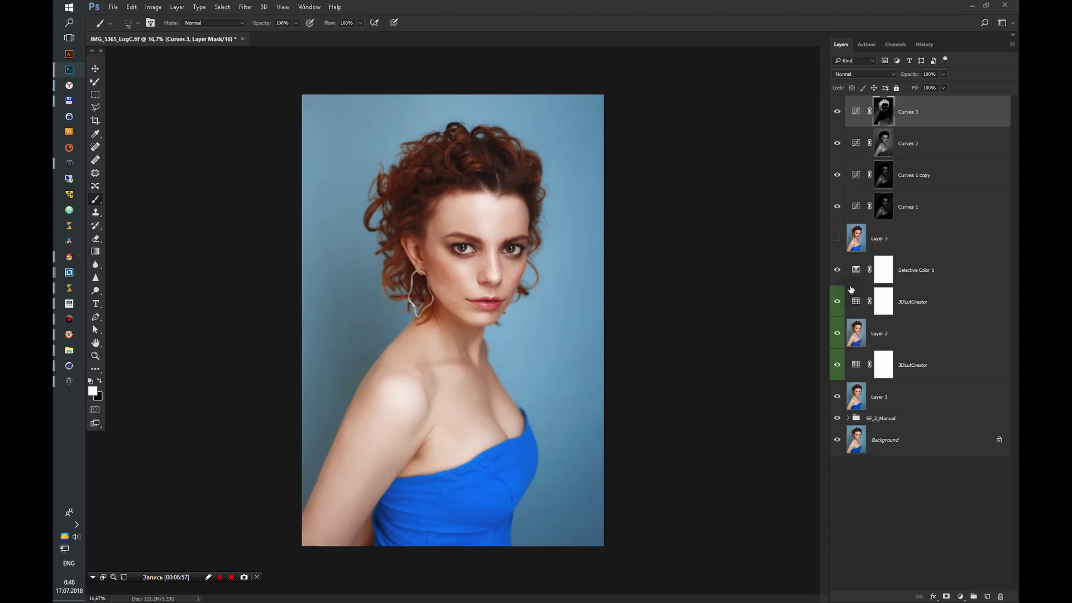
pyautogui.keyDown('shift'); pyautogui.click(940, 218); pyautogui.keyUp('shift')
# Step: Group the Curves layers into Group 1 and toggle it to compare before and after
pyautogui.hotkey('ctrl', 'g')
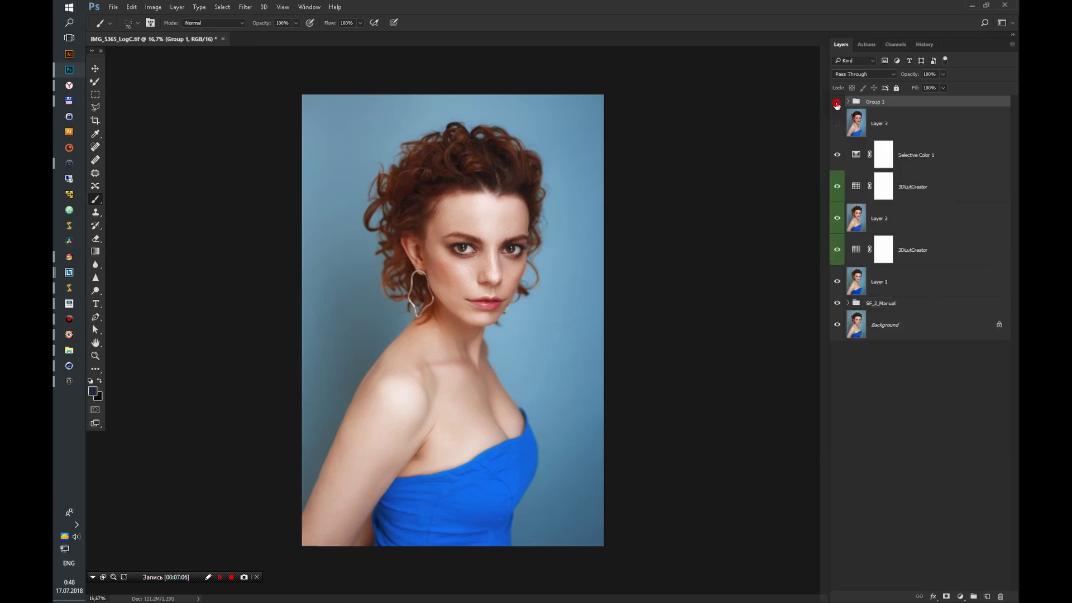
pyautogui.click(837, 102)
pyautogui.click(837, 103)
pyautogui.click(837, 102)
# Step: Add a grey Soft Light layer and dodge forehead highlights with a small 4% Dodge brush
pyautogui.press('F2')
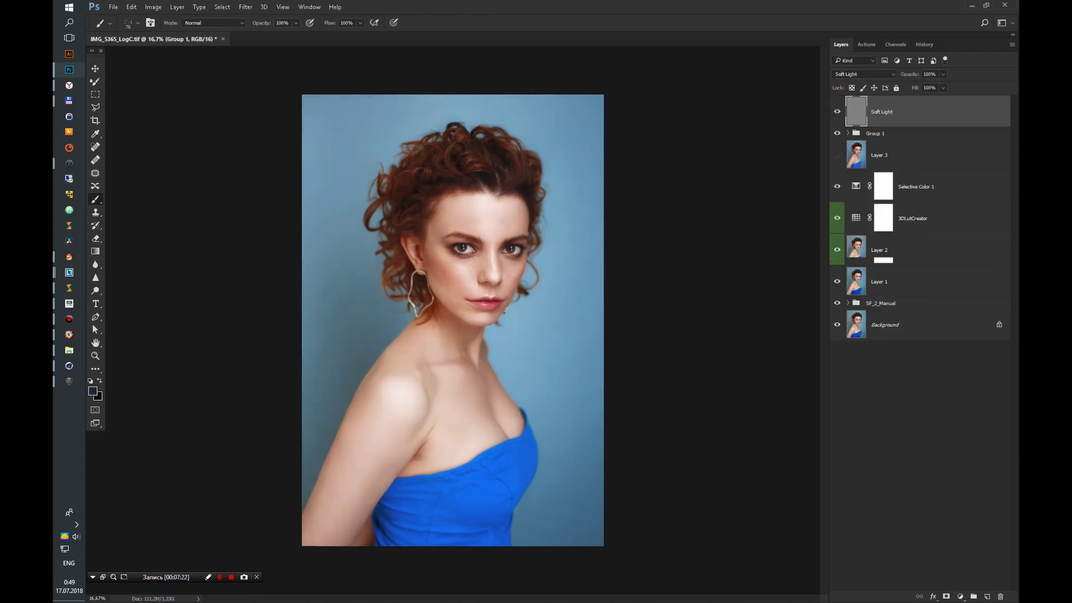
pyautogui.press('o')
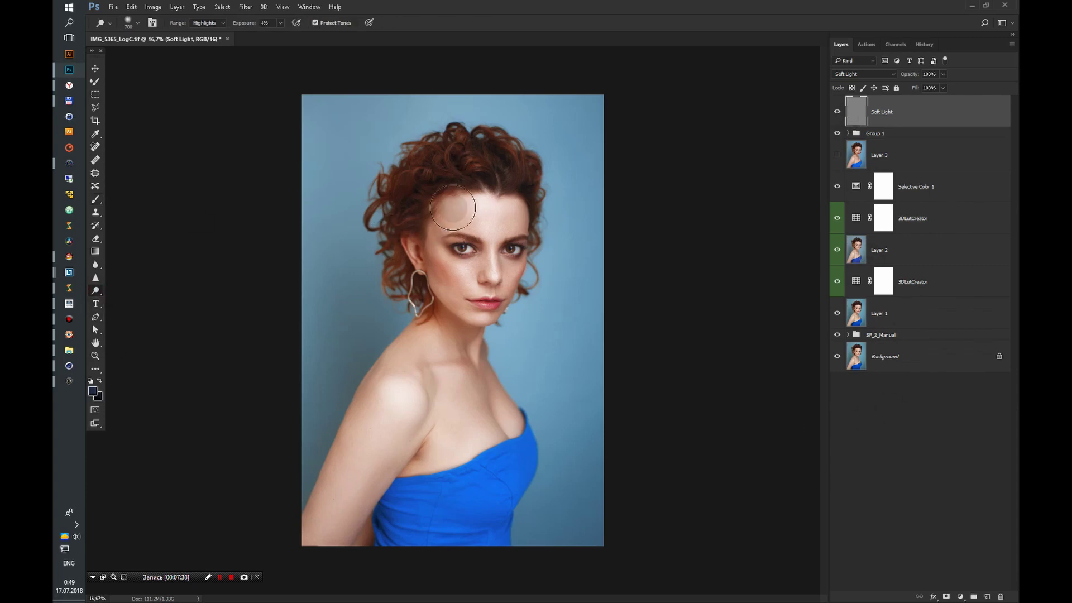
pyautogui.press('[')
pyautogui.press('[')
pyautogui.press('[')
pyautogui.click(476, 200)
pyautogui.scroll(2, 476, 199)
pyautogui.scroll(1, 483, 250)
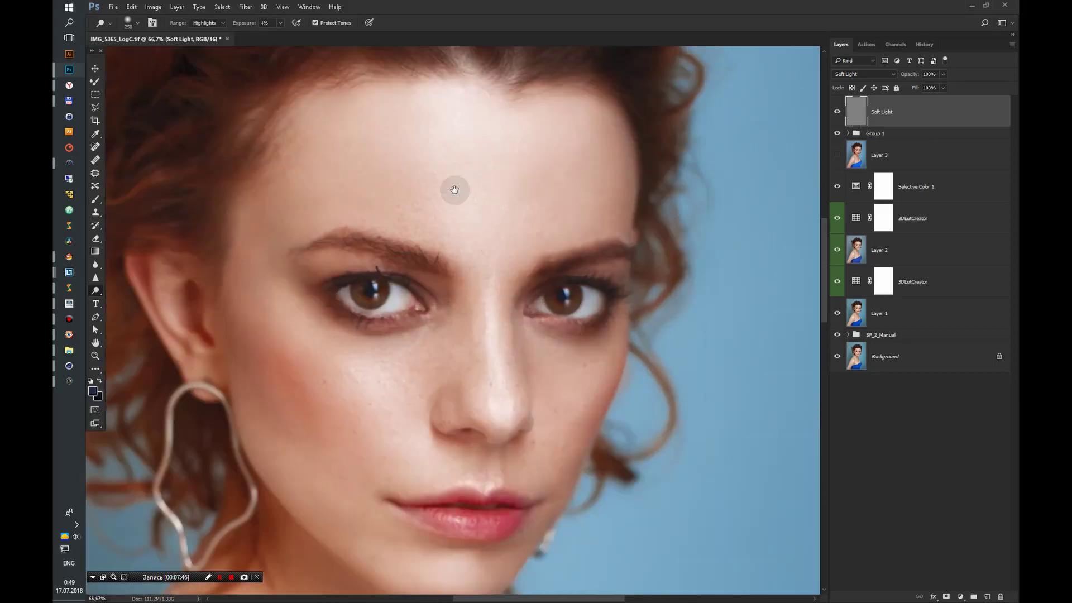
pyautogui.scroll(1, 455, 186)
pyautogui.press('[')
pyautogui.press('[')
pyautogui.press('[')
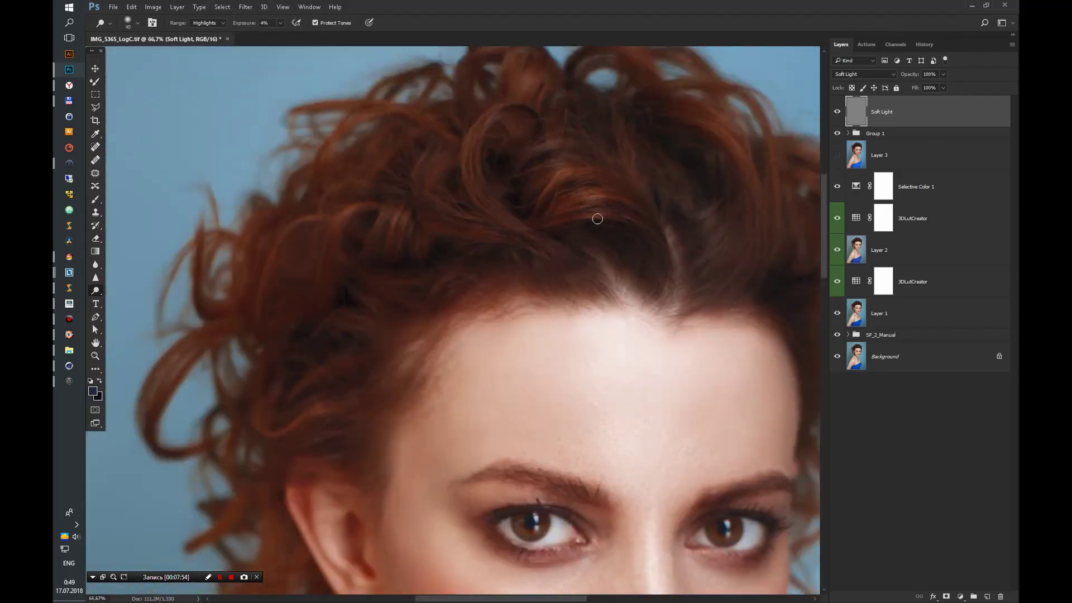
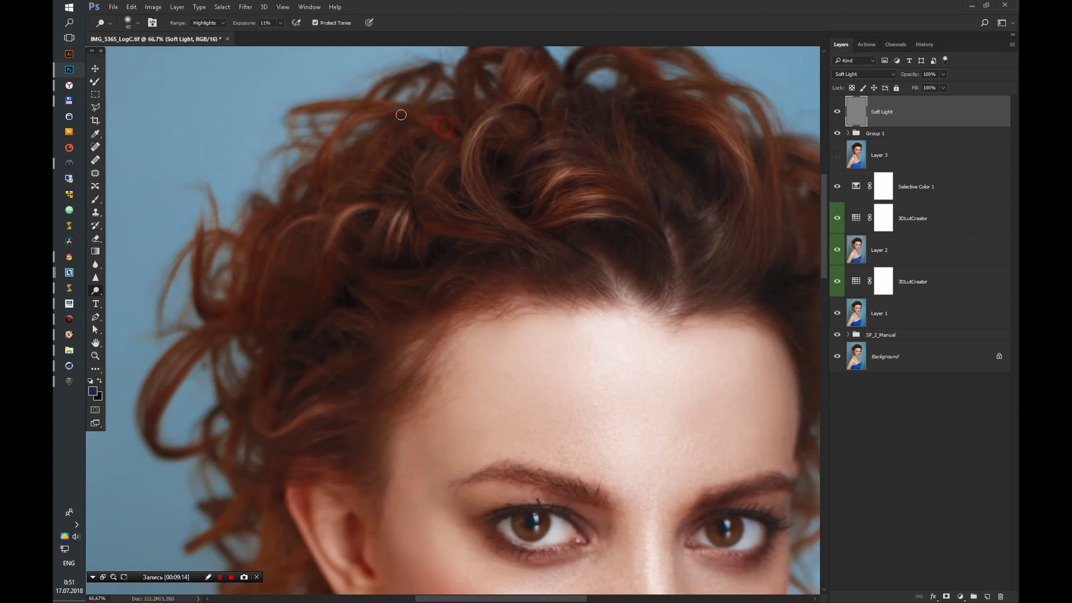
# Step: Dodge the nose tip and lower lip, dropping Highlights exposure to 4% for a final lip pass
pyautogui.moveTo(780, 212)
pyautogui.mouseDown()
pyautogui.moveTo(553, 177)
pyautogui.moveTo(578, 193)
pyautogui.mouseUp()
pyautogui.hscroll(-5, 405, 368)
pyautogui.scroll(-2, 405, 368)
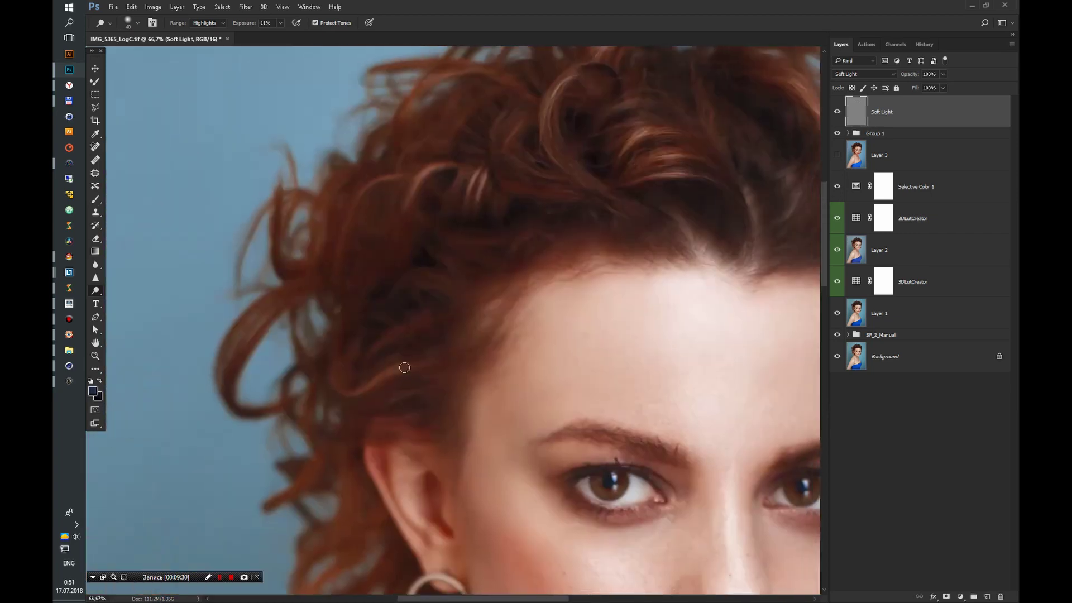
pyautogui.scroll(-4, 627, 430)
pyautogui.hscroll(3, 627, 431)
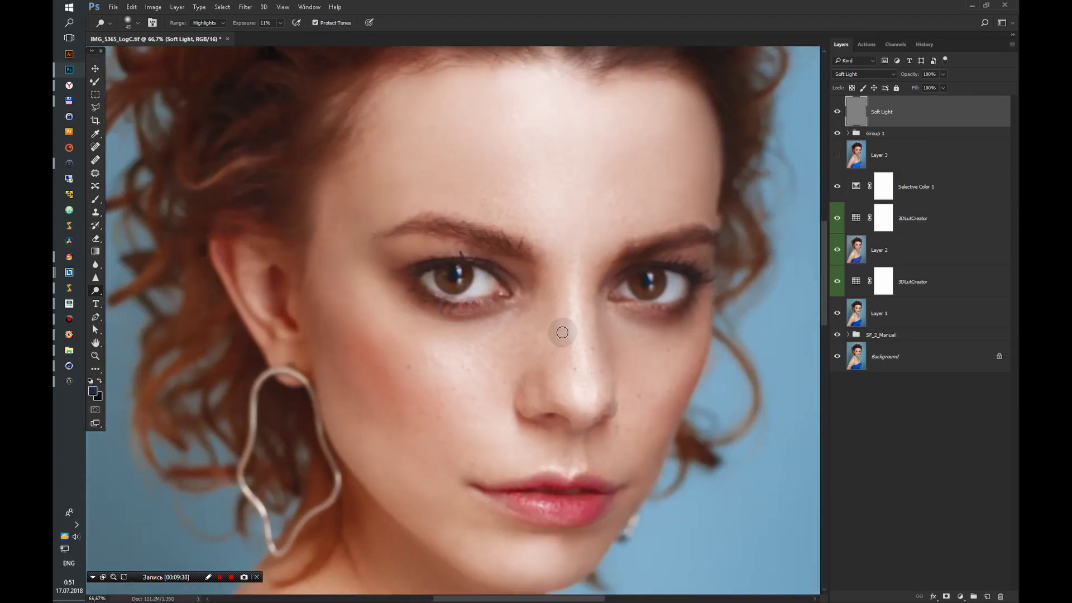
pyautogui.press(']')
pyautogui.press(']')
pyautogui.press(']')
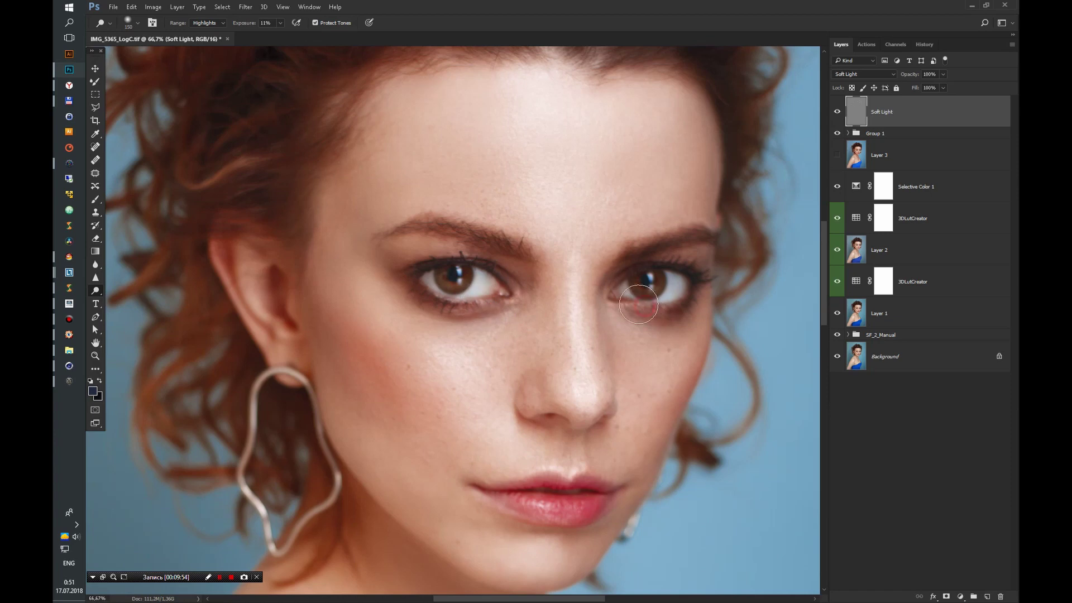
pyautogui.moveTo(575, 390); pyautogui.dragTo(583, 378)
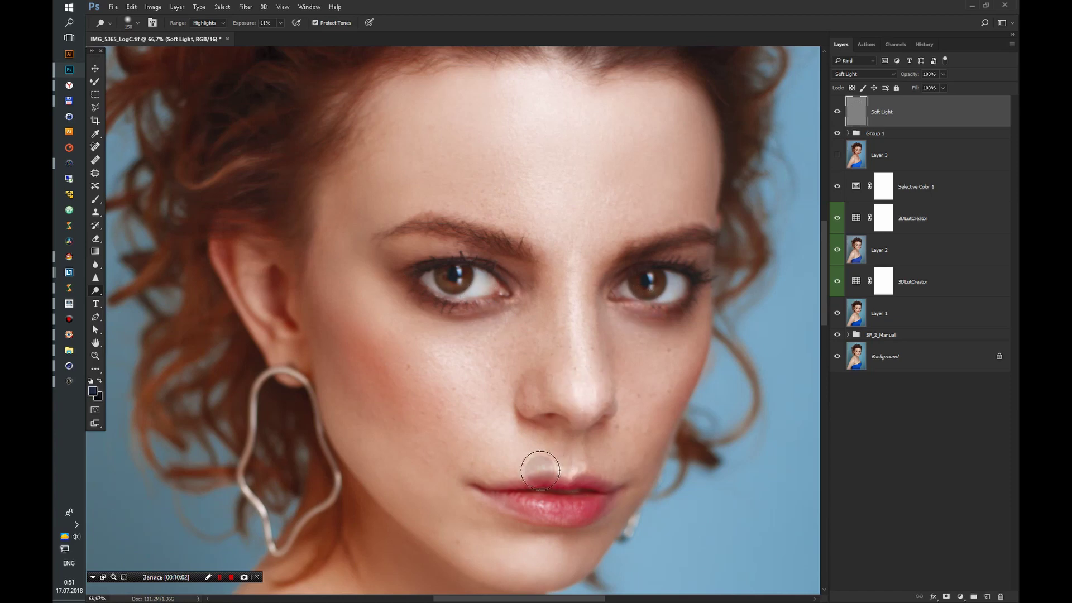
pyautogui.moveTo(574, 467); pyautogui.dragTo(531, 503)
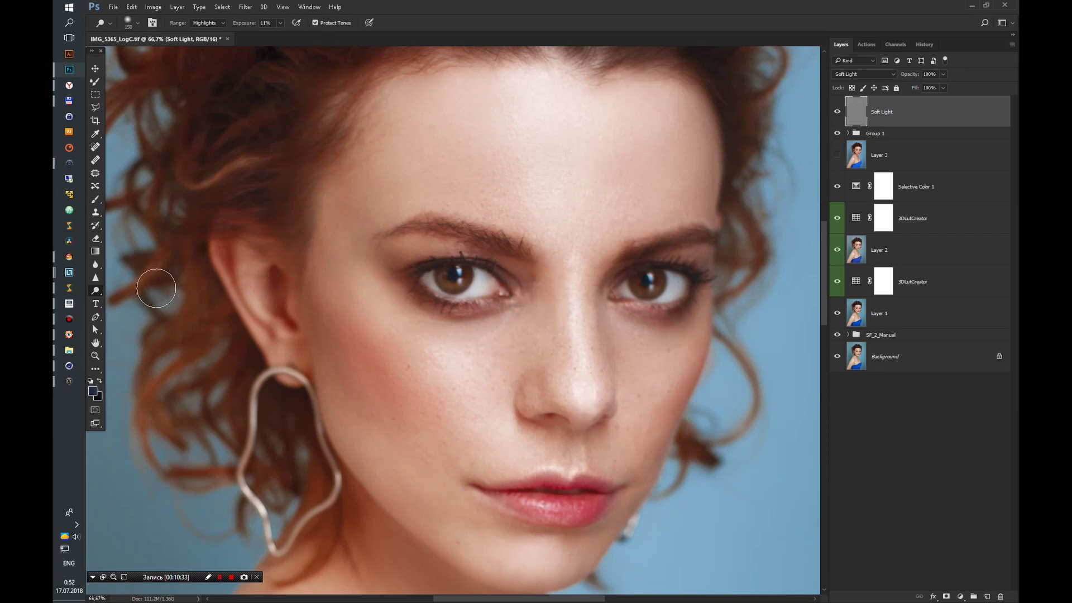
pyautogui.moveTo(251, 23); pyautogui.dragTo(244, 26)
pyautogui.moveTo(516, 511); pyautogui.dragTo(570, 509)
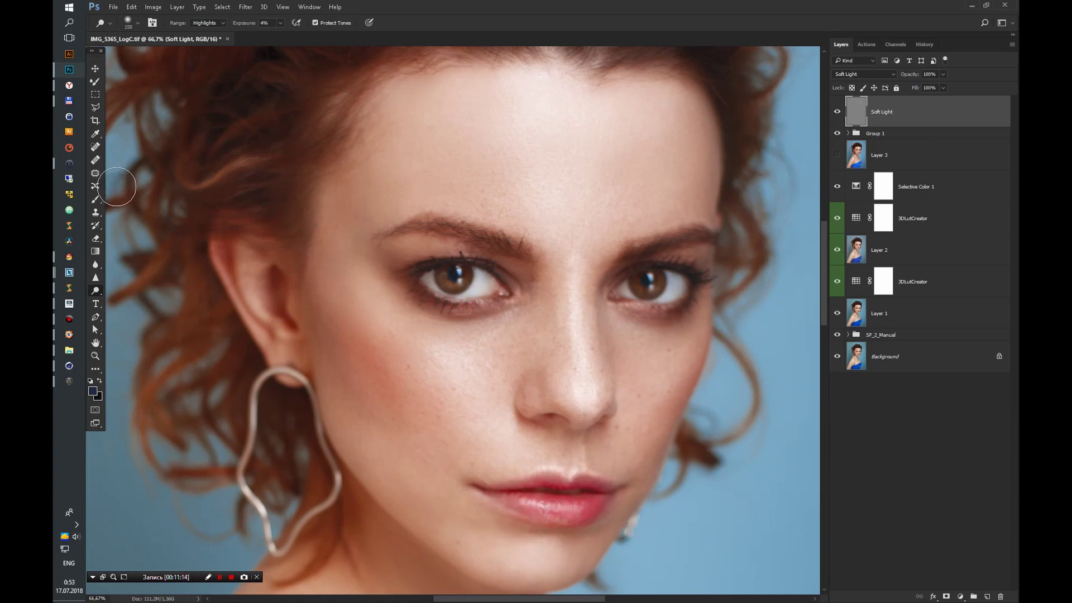
# Step: Switch to the Burn tool and darken the left eyebrow and brow bridge
pyautogui.rightClick(95, 290)
pyautogui.click(126, 296)
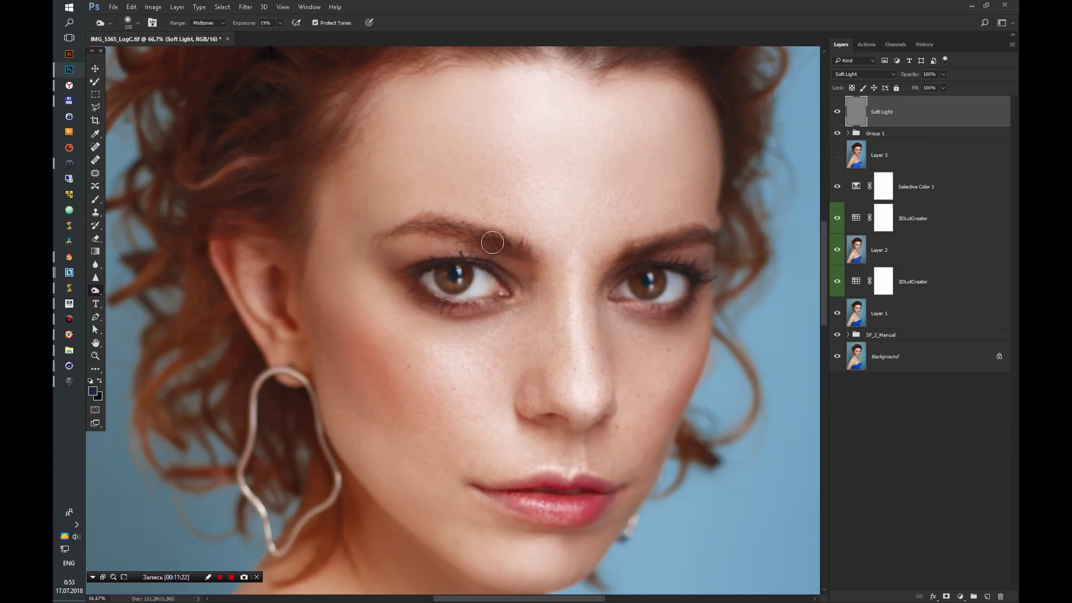
pyautogui.moveTo(428, 221); pyautogui.dragTo(402, 227)
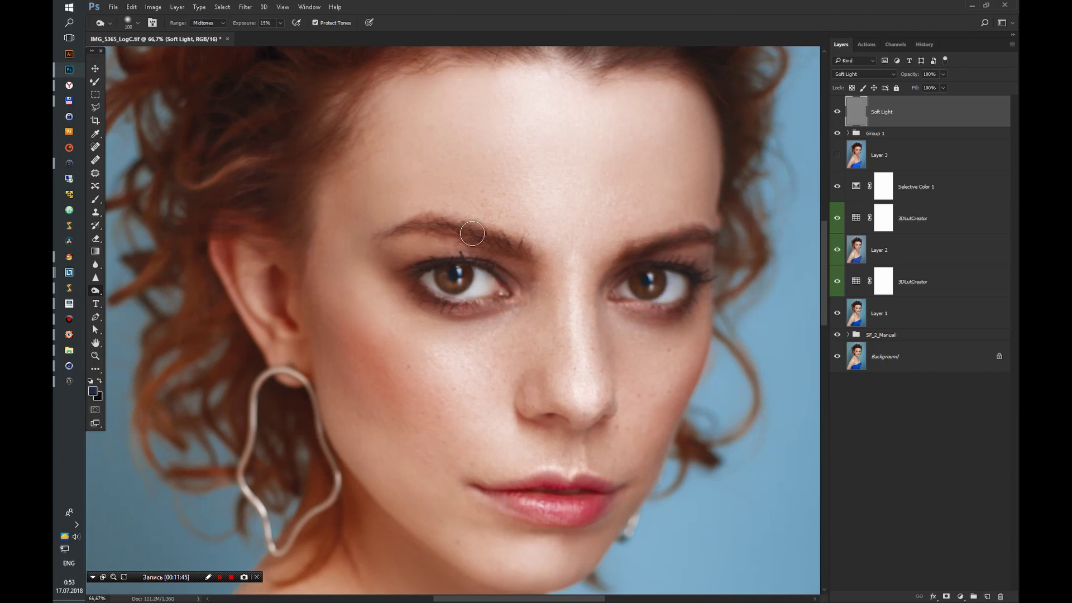
pyautogui.click(553, 280)
# Step: Zoom out and burn the forehead hairline and lip area, shrinking the brush to 125
pyautogui.hotkey('ctrl', '-')
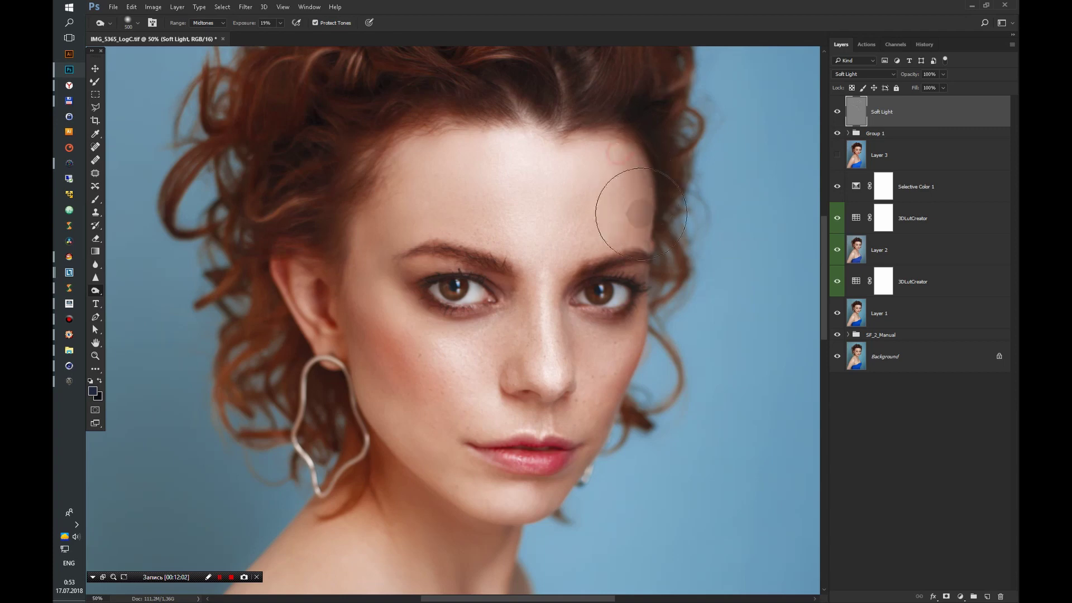
pyautogui.click(486, 133)
pyautogui.click(378, 359)
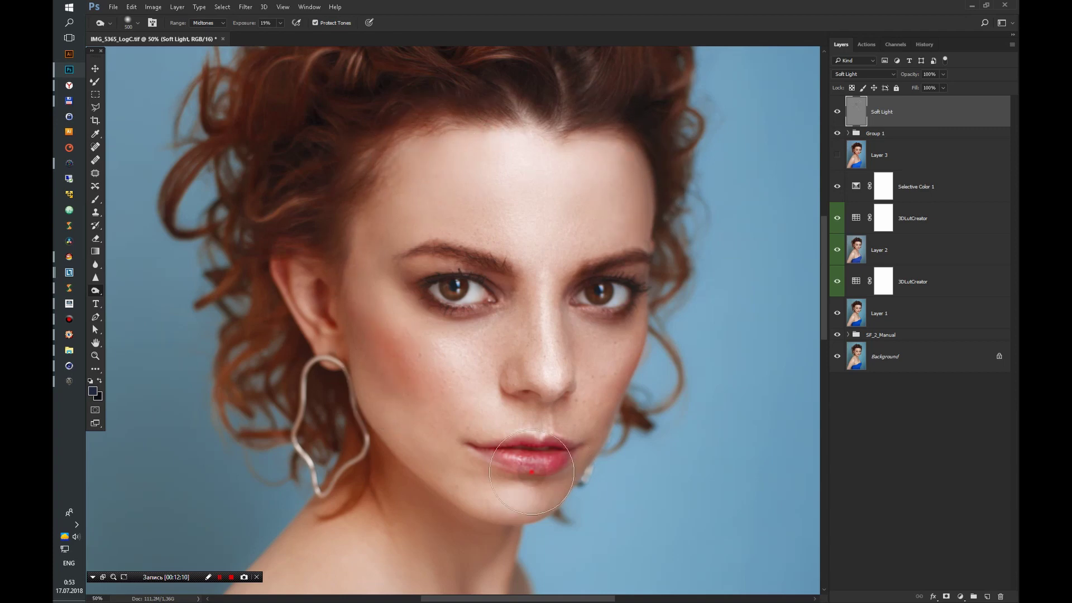
pyautogui.press('[')
pyautogui.press('[')
pyautogui.press('[')
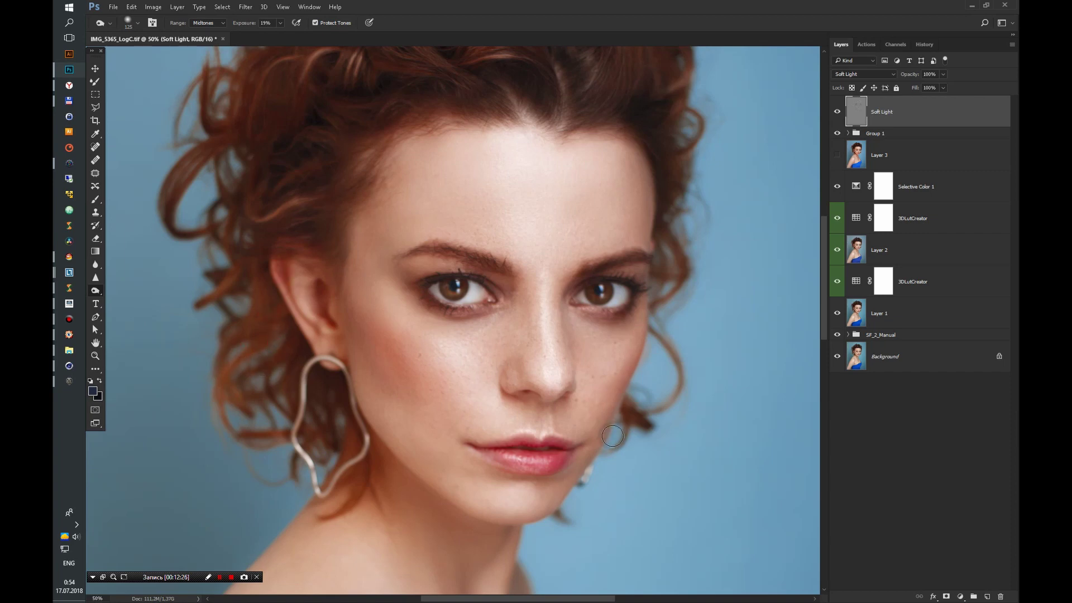
pyautogui.scroll(-3, 615, 440)
pyautogui.scroll(1, 726, 279)
# Step: Add a layer mask to the Soft Light layer and set a 500 px brush at 46% opacity
pyautogui.click(837, 112)
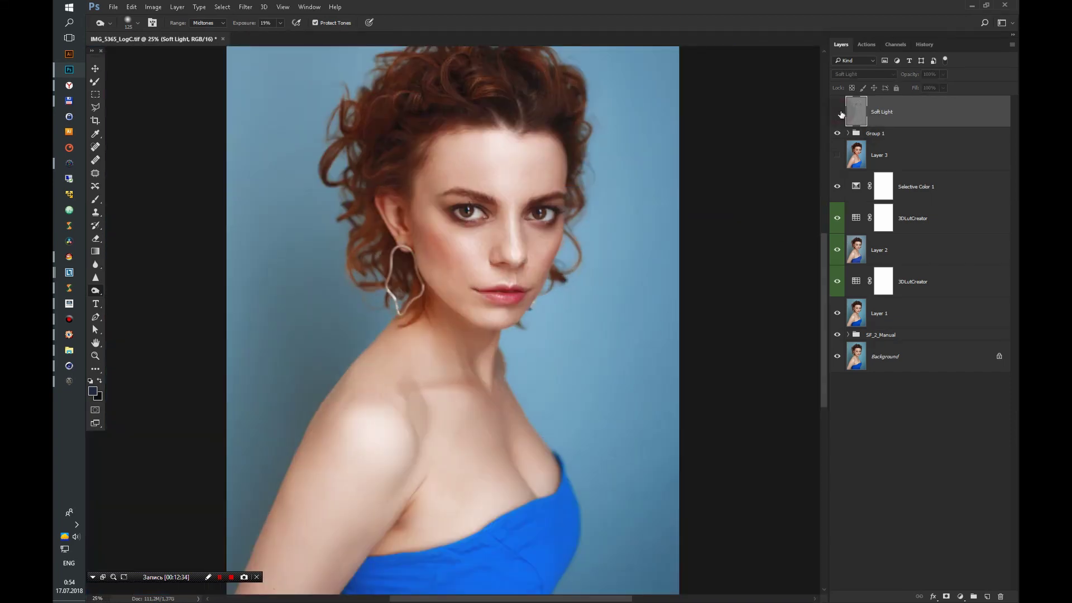
pyautogui.click(838, 112)
pyautogui.click(946, 596)
pyautogui.press('b')
pyautogui.press('4')
pyautogui.press('6')
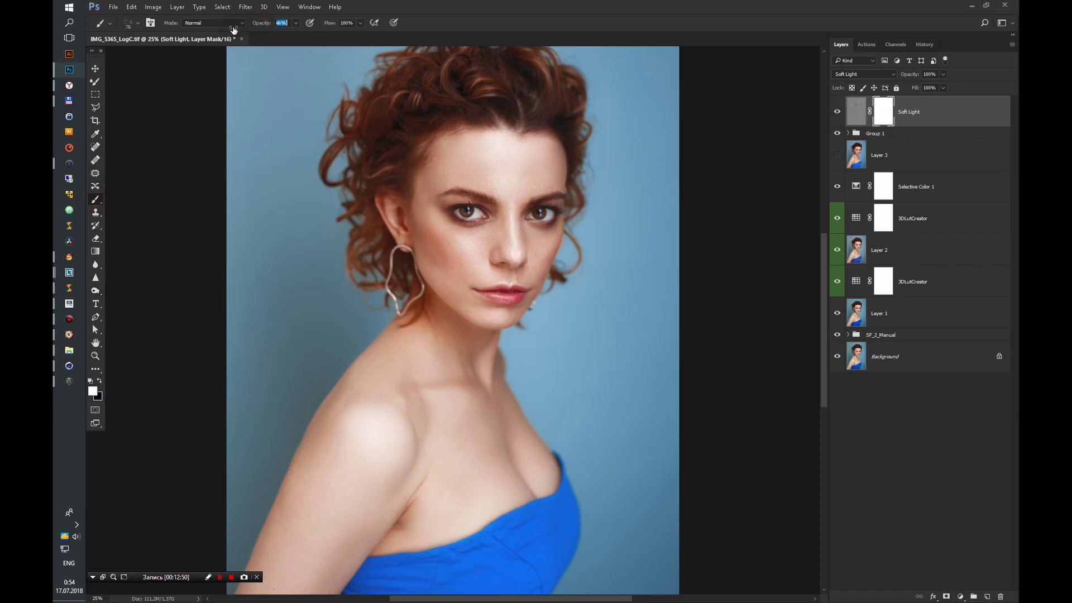
pyautogui.rightClick(411, 257)
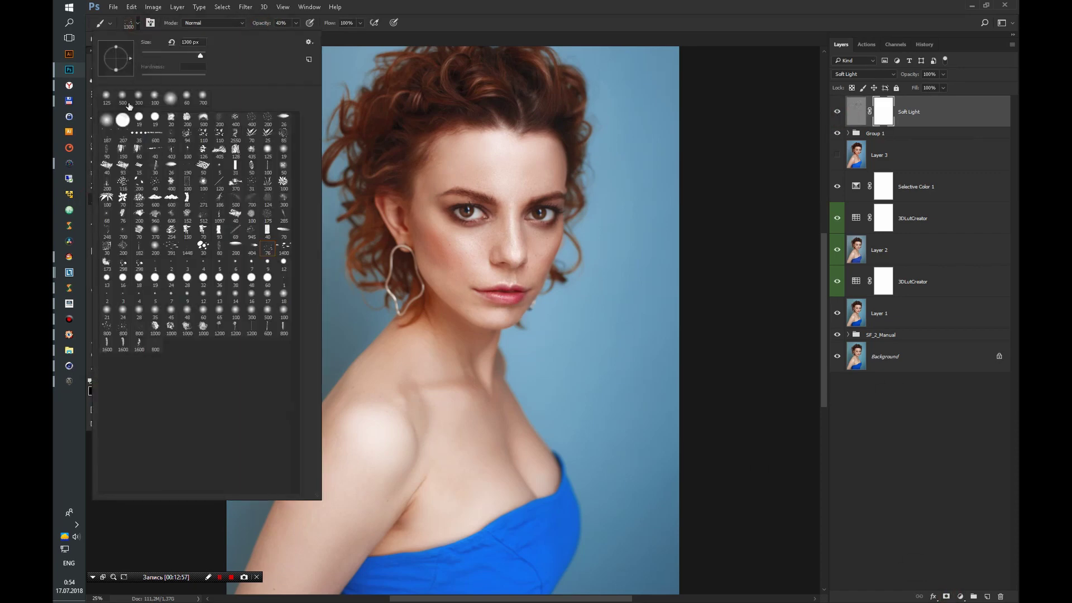
pyautogui.write('500')
pyautogui.press('Return')
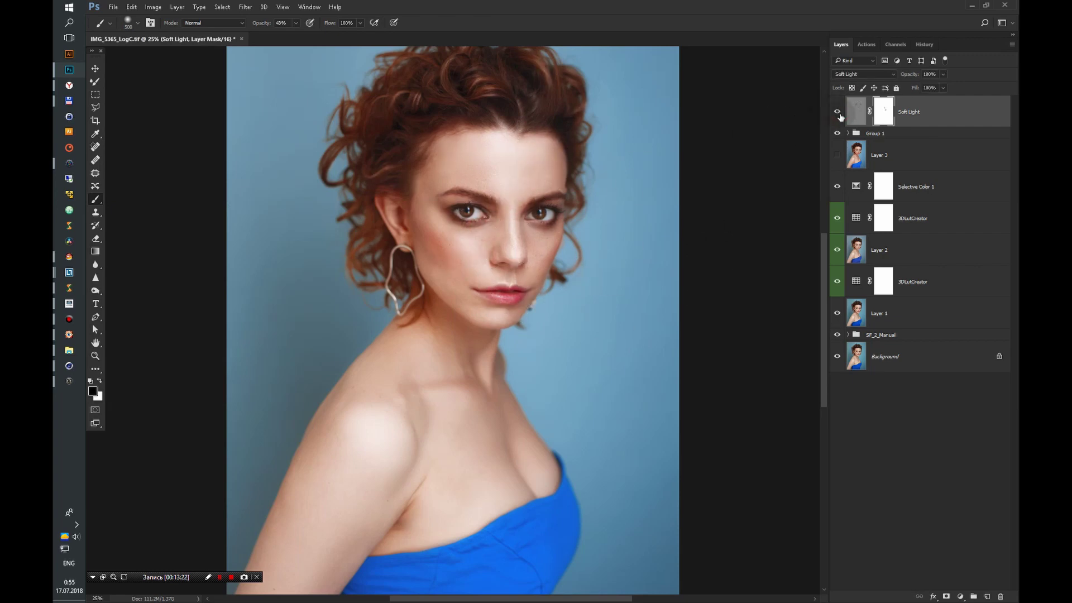
# Step: Apply Gaussian Blur to the Soft Light layer's pixels
pyautogui.click(855, 111)
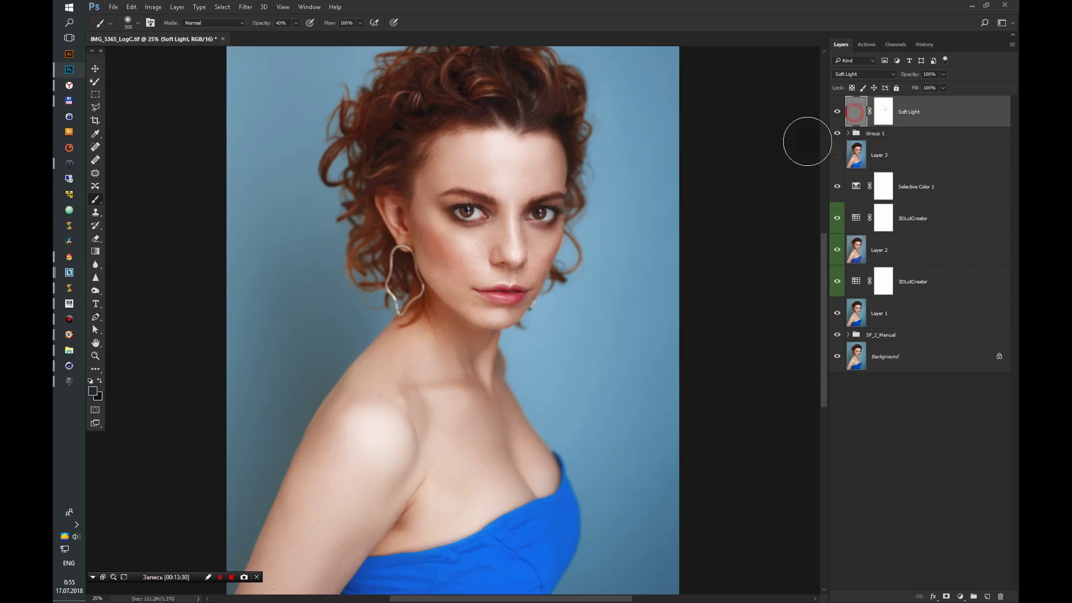
pyautogui.click(246, 7)
pyautogui.click(224, 156)
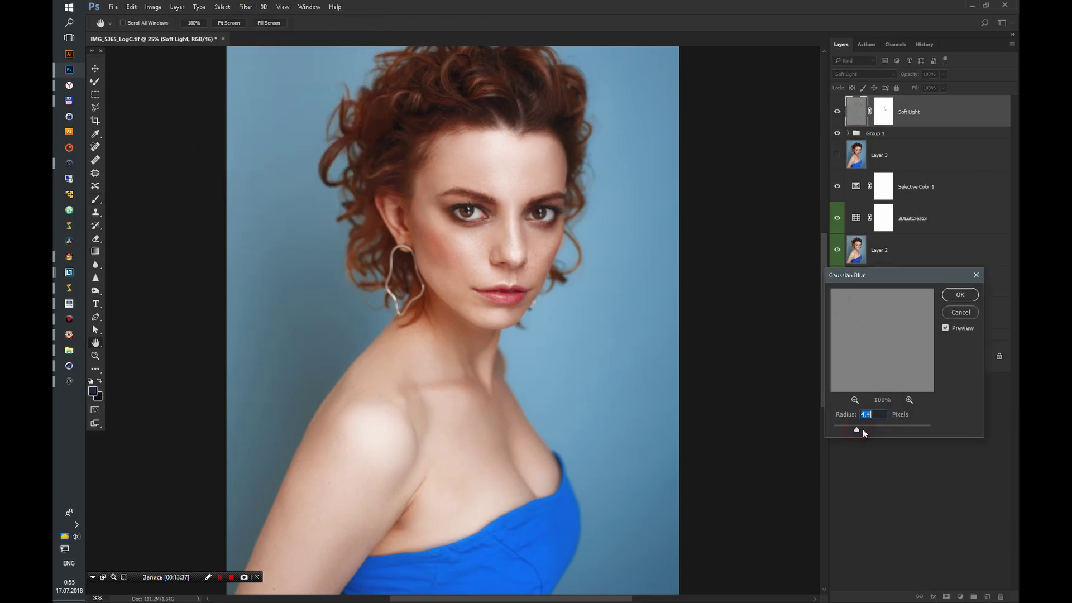
pyautogui.press('Return')
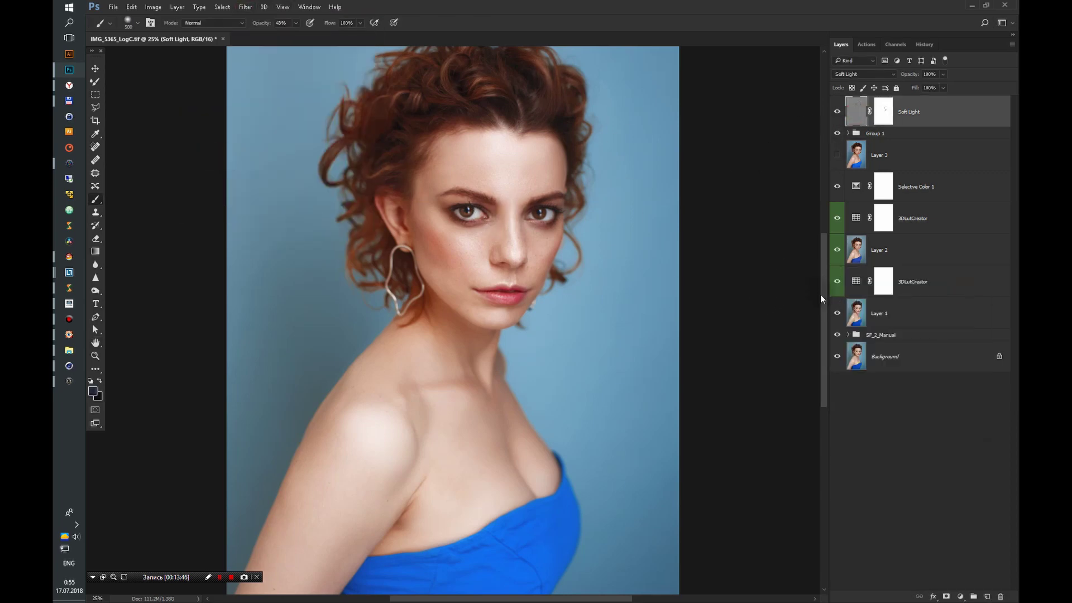
pyautogui.moveTo(820, 299); pyautogui.dragTo(819, 283)
# Step: Burn the hair at the left temple and add a new grey Soft Light layer
pyautogui.press('o')
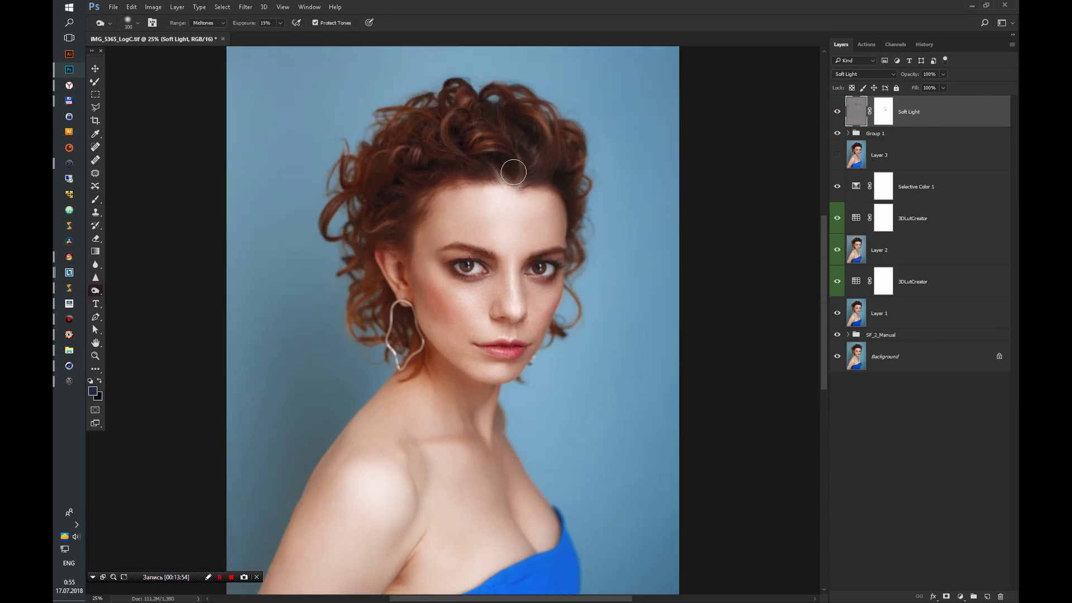
pyautogui.moveTo(434, 171); pyautogui.dragTo(383, 236)
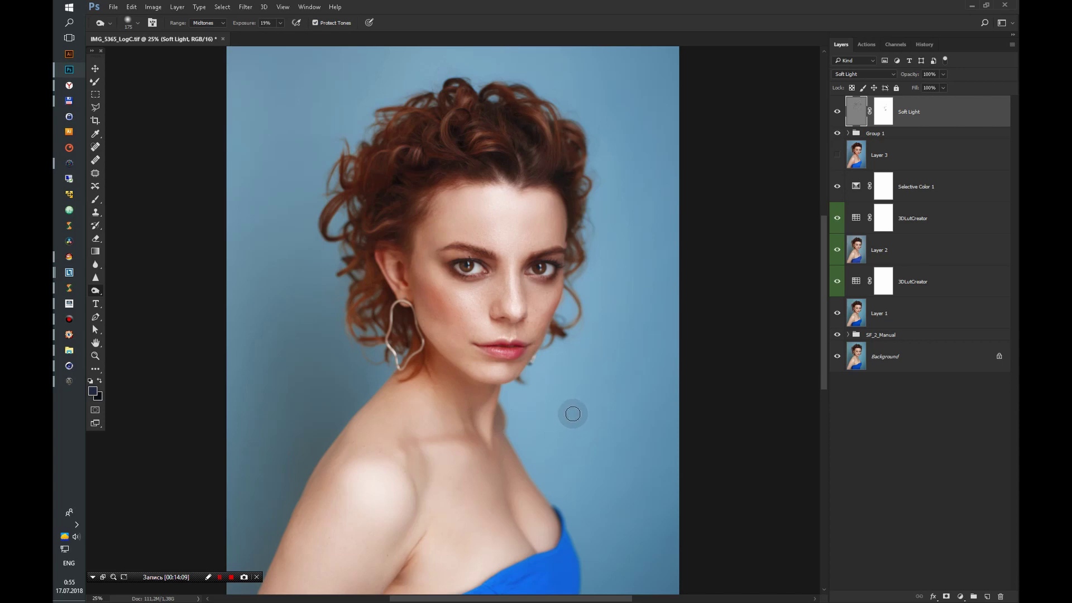
pyautogui.scroll(2, 572, 413)
pyautogui.moveTo(586, 311); pyautogui.dragTo(589, 311)
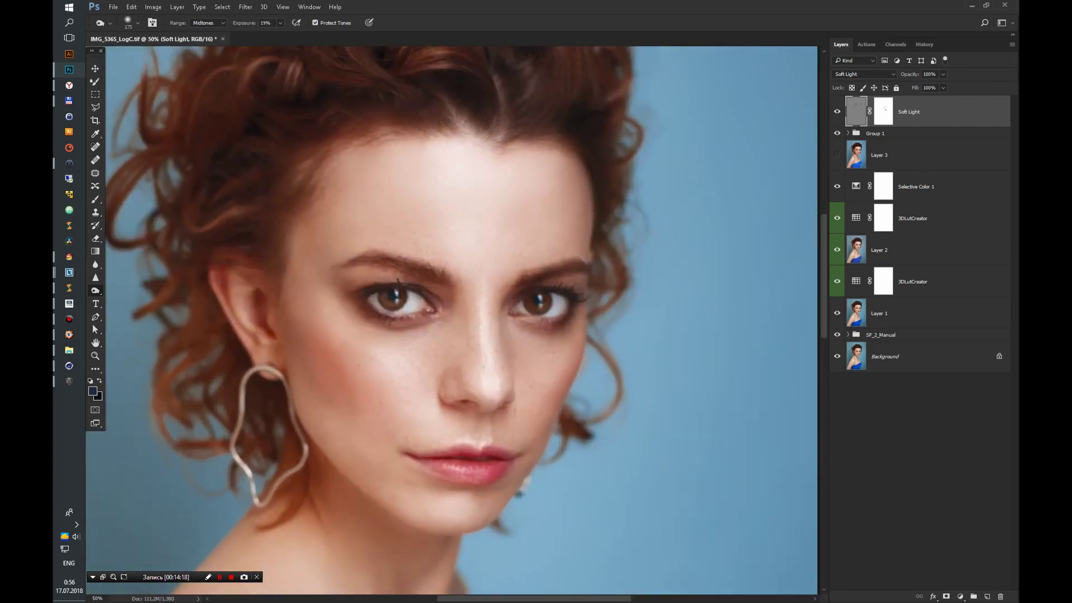
pyautogui.press('F2')
pyautogui.moveTo(597, 240); pyautogui.dragTo(629, 299)
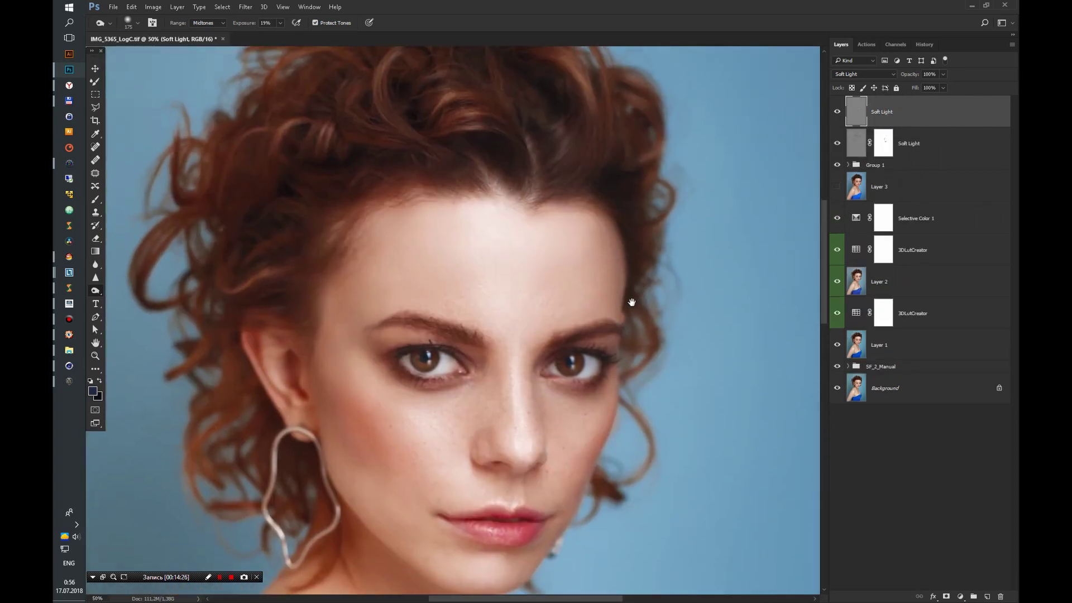
# Step: Switch to the Brush at 100% opacity and settle its size at 250
pyautogui.click(96, 199)
pyautogui.click(137, 23)
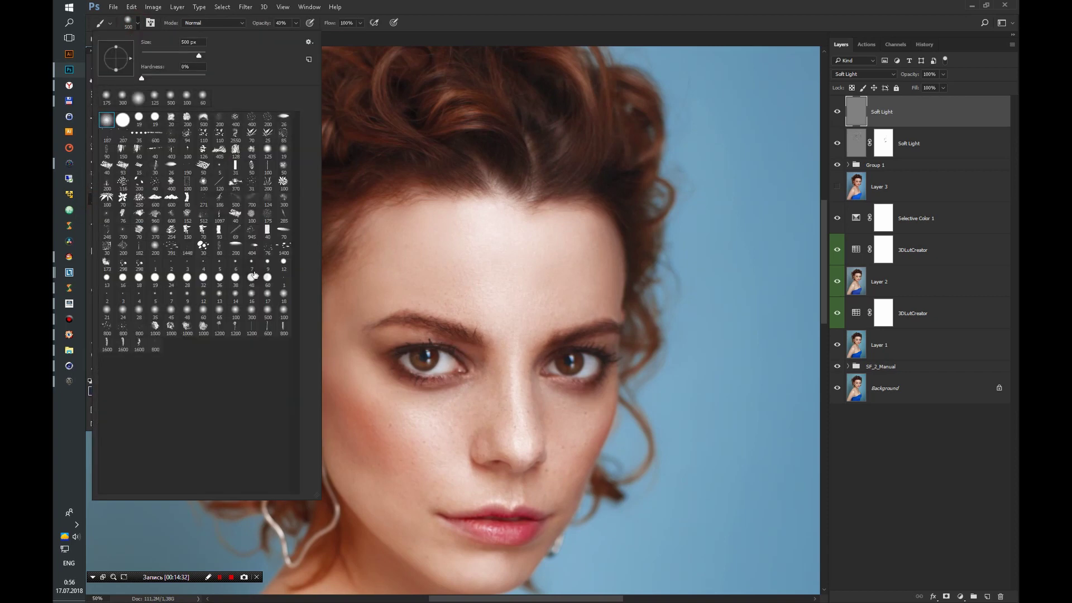
pyautogui.click(441, 444)
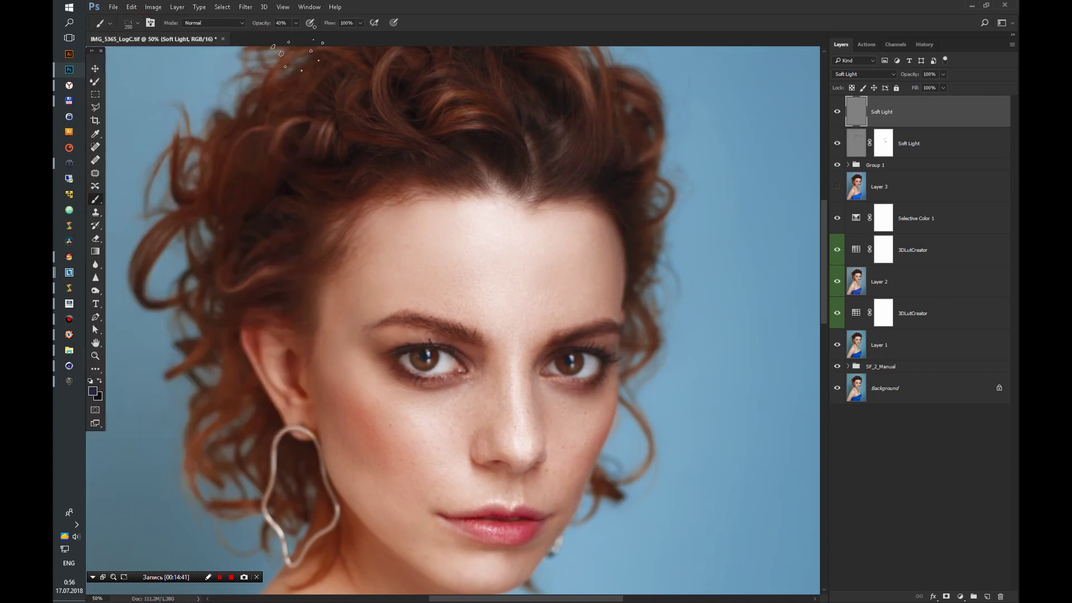
pyautogui.press('0')
pyautogui.press('[')
pyautogui.press('[')
pyautogui.press('[')
pyautogui.press(']')
pyautogui.press(']')
pyautogui.press(']')
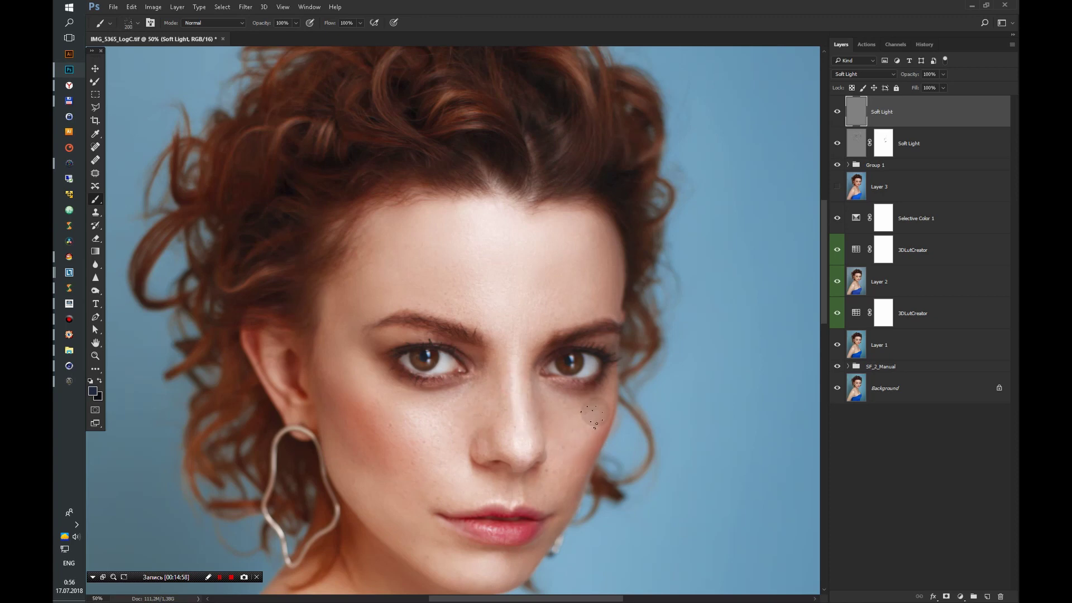
pyautogui.press(']')
pyautogui.press(']')
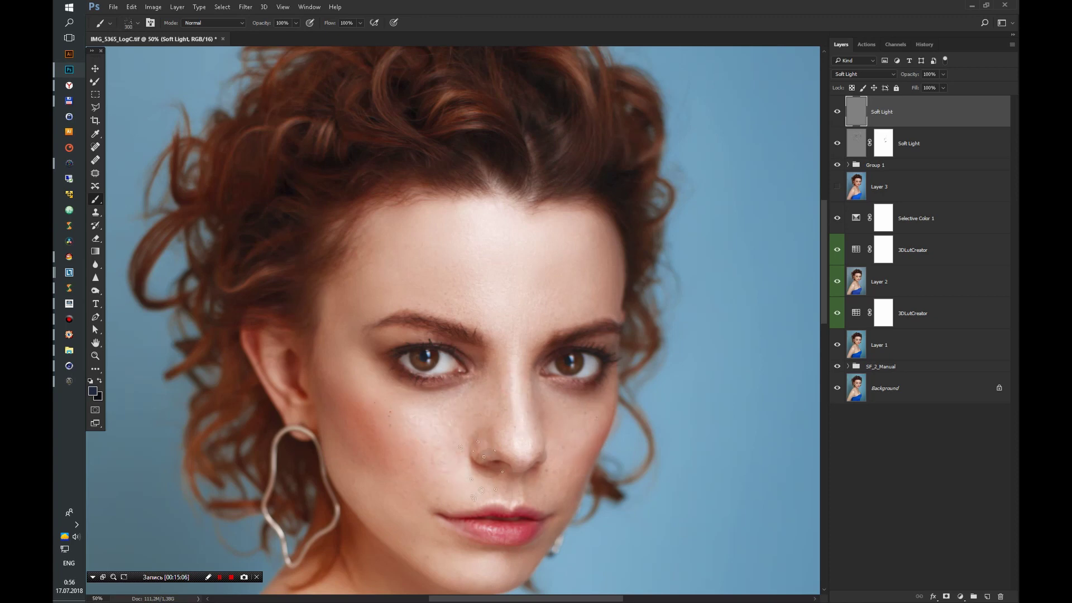
pyautogui.press('[')
pyautogui.press('[')
pyautogui.press('[')
pyautogui.press(']')
pyautogui.press(']')
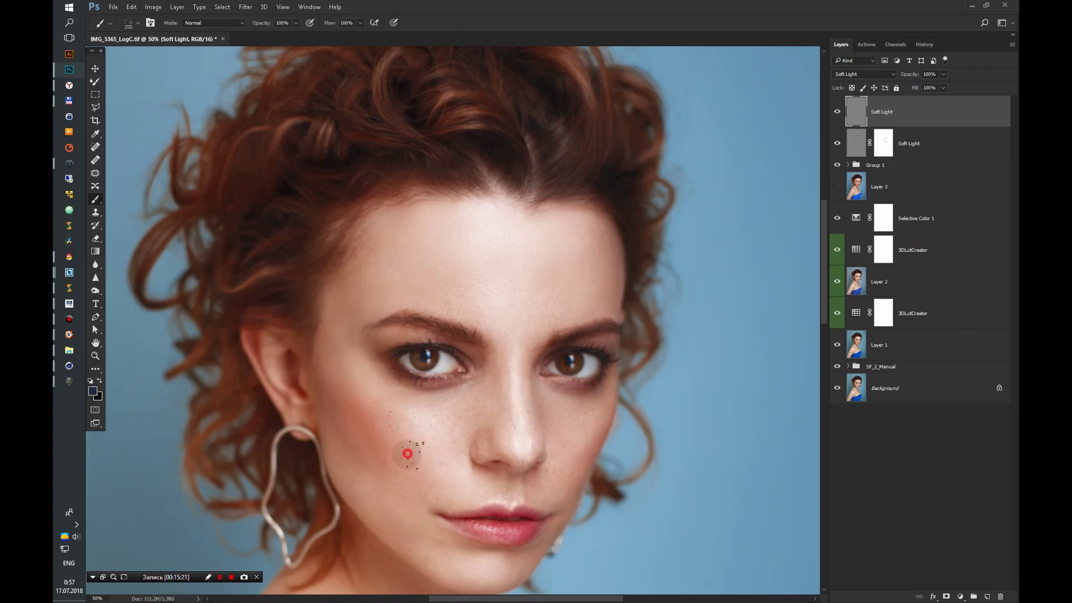
# Step: Choose a scattered brush tip for freckles and enlarge it
pyautogui.click(138, 24)
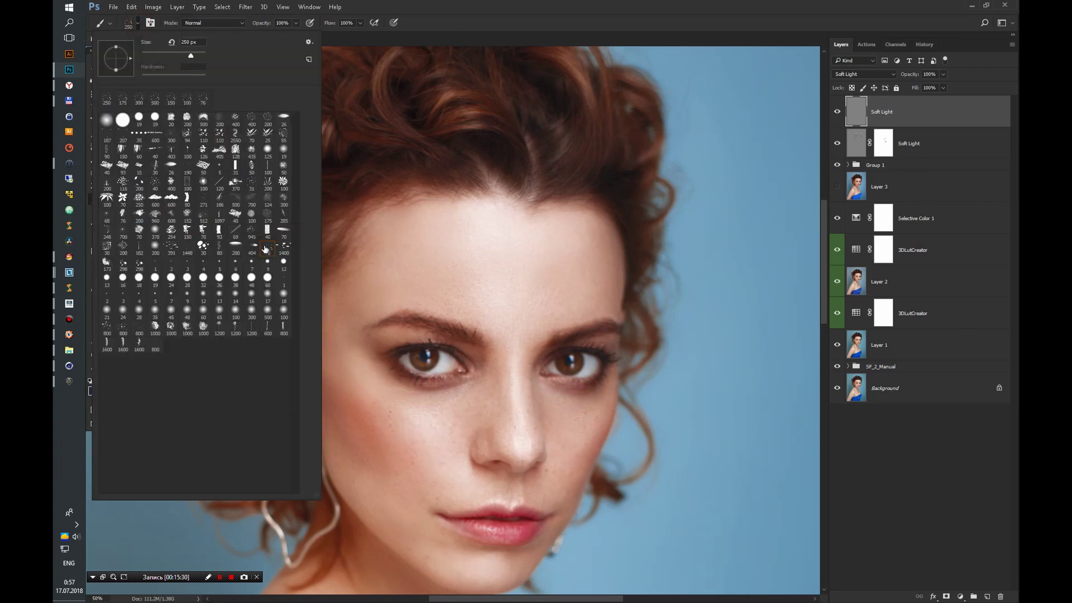
pyautogui.click(282, 245)
pyautogui.click(139, 264)
pyautogui.click(154, 181)
pyautogui.click(432, 427)
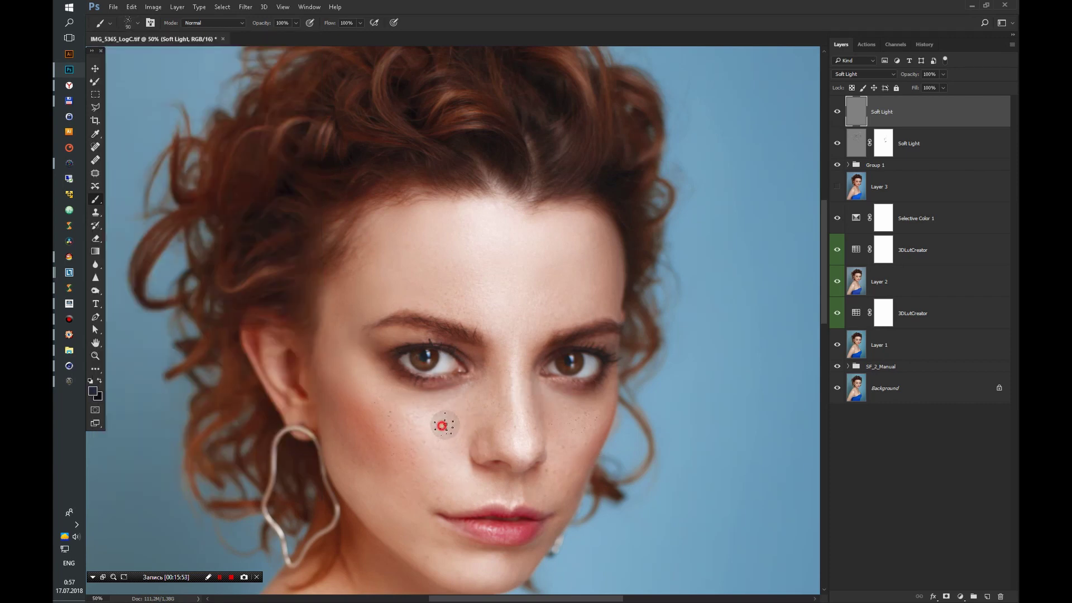
pyautogui.press(']')
pyautogui.press(']')
pyautogui.press(']')
# Step: Dab freckles onto the right and left cheeks
pyautogui.moveTo(568, 426); pyautogui.dragTo(592, 452)
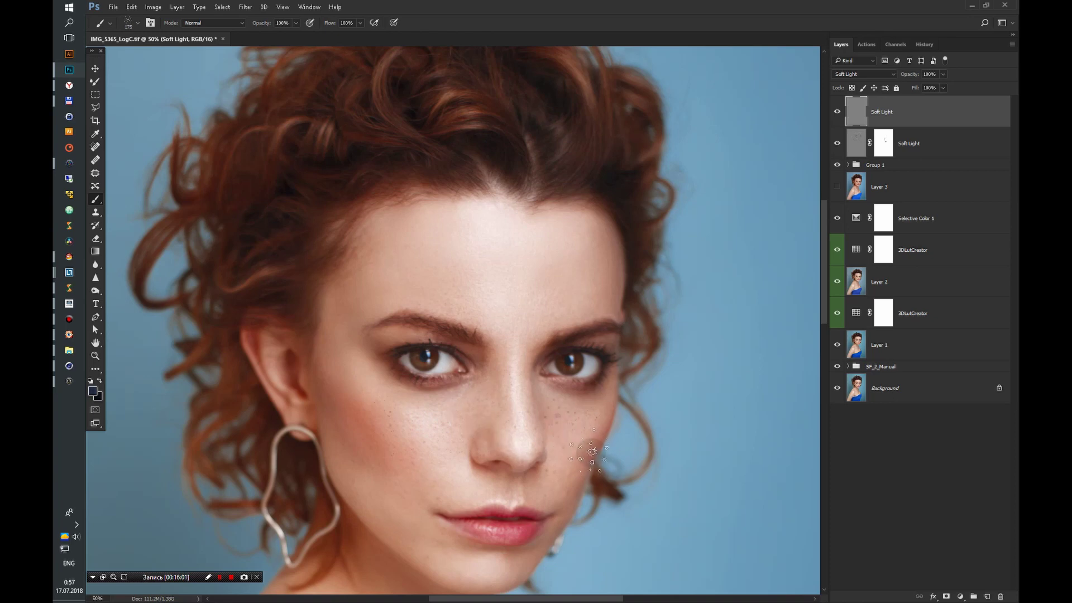
pyautogui.press('[')
pyautogui.click(469, 411)
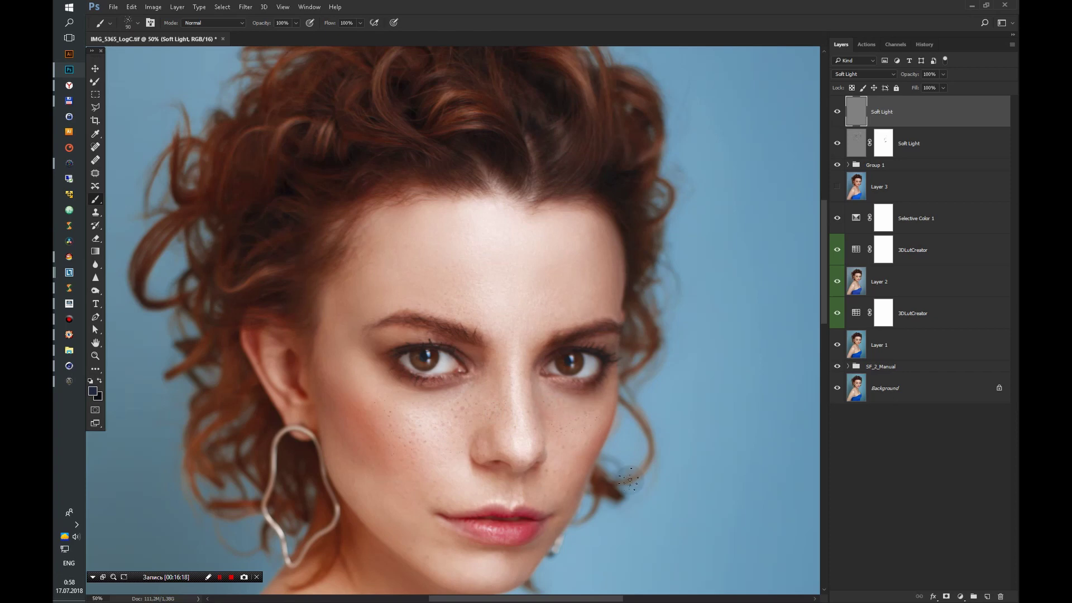
pyautogui.click(246, 7)
pyautogui.moveTo(250, 118)
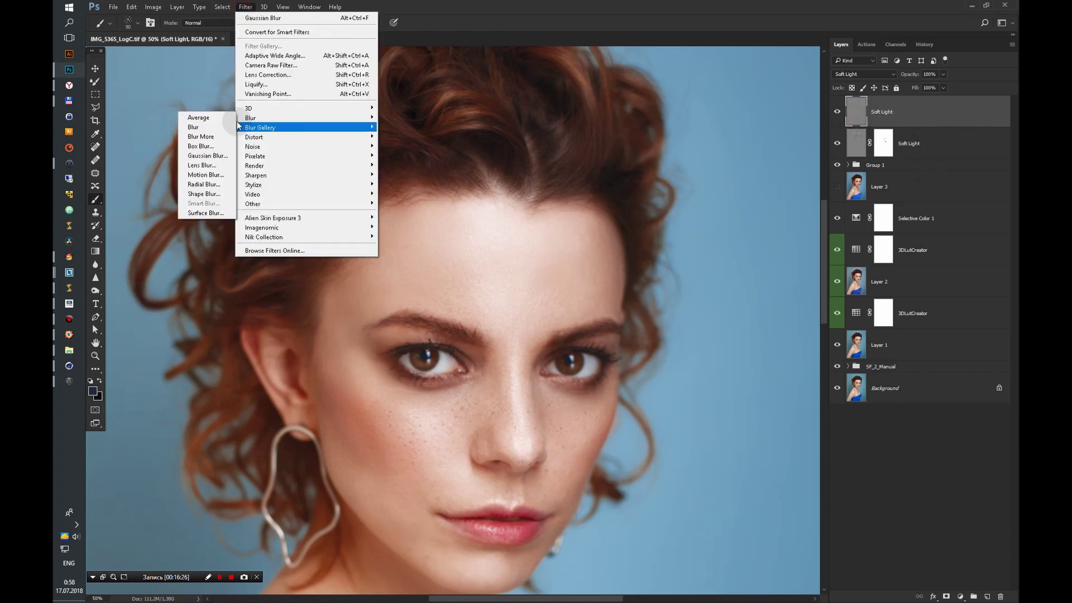
# Step: Soften the freckles with Gaussian Blur and duplicate the freckle layer
pyautogui.click(204, 151)
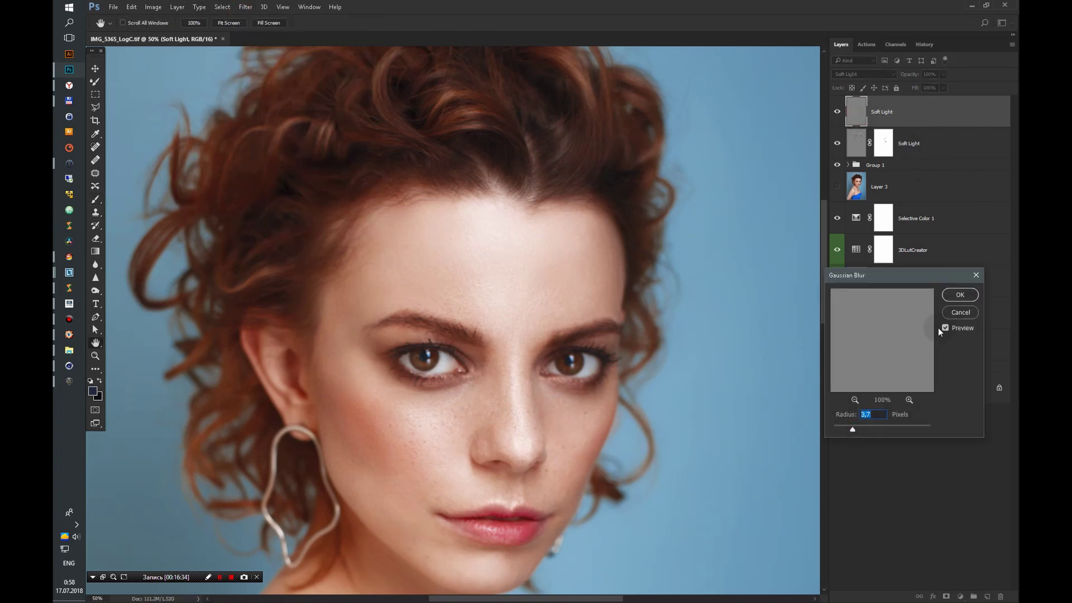
pyautogui.press('Return')
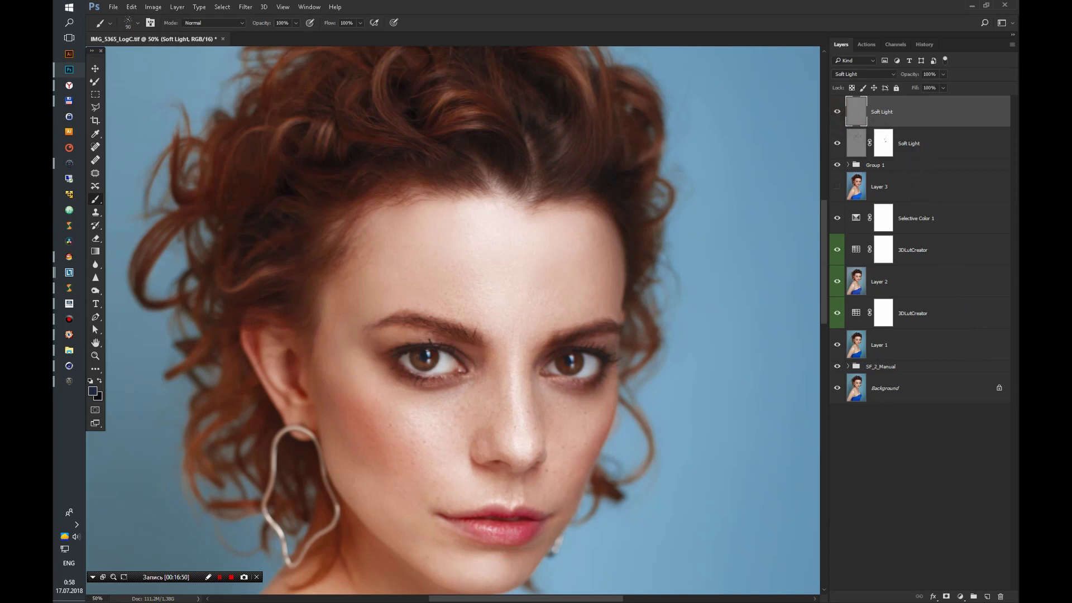
pyautogui.hotkey('ctrl', 'j')
# Step: With a size-100 freckle brush, dab freckles on the nose, between the eyes and right cheek
pyautogui.click(128, 23)
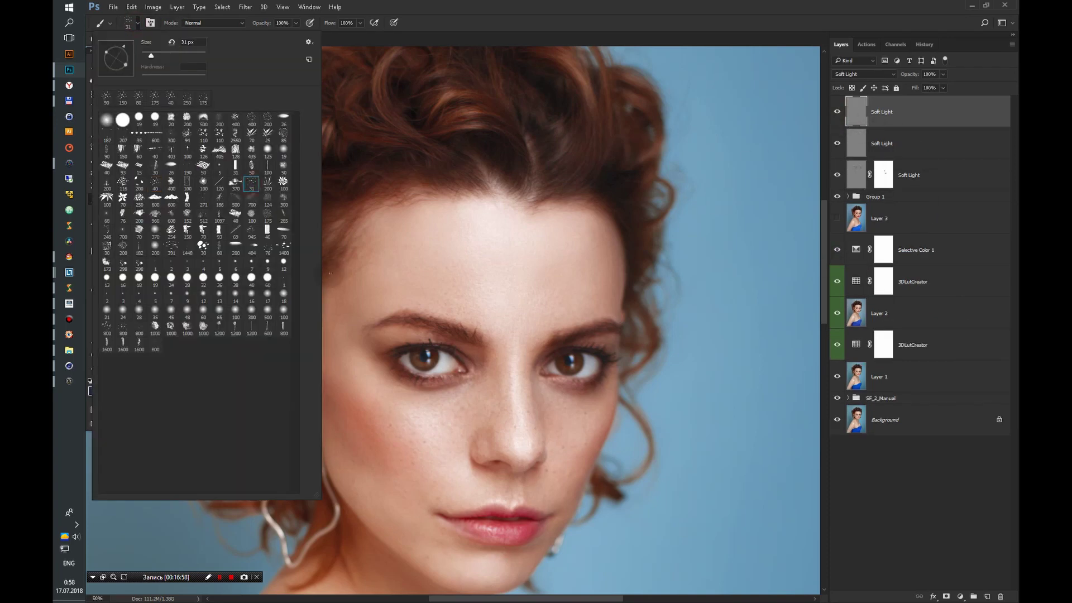
pyautogui.click(441, 420)
pyautogui.click(486, 404)
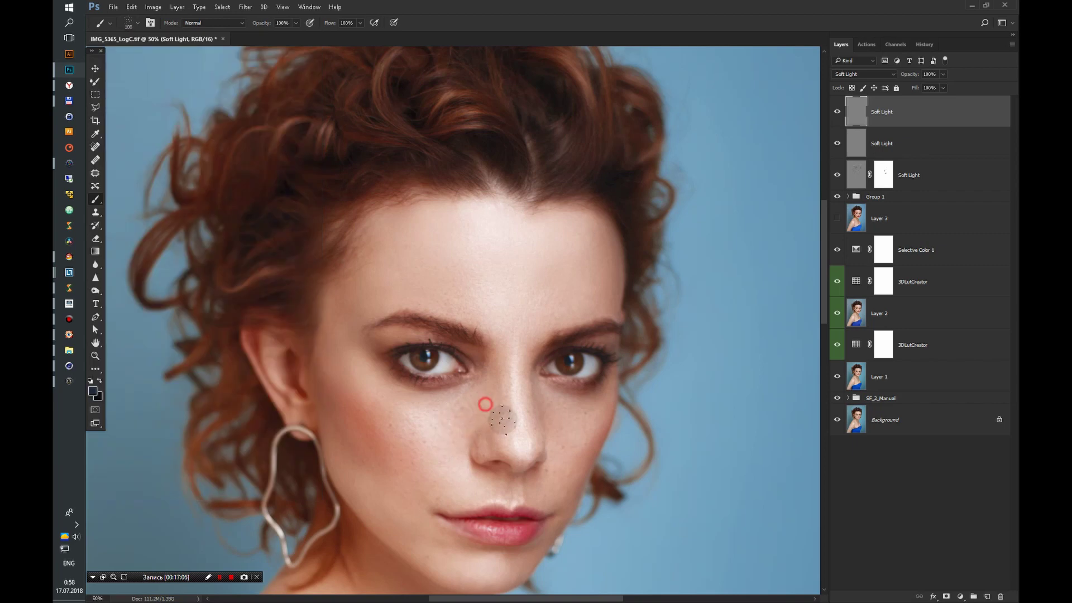
pyautogui.click(505, 377)
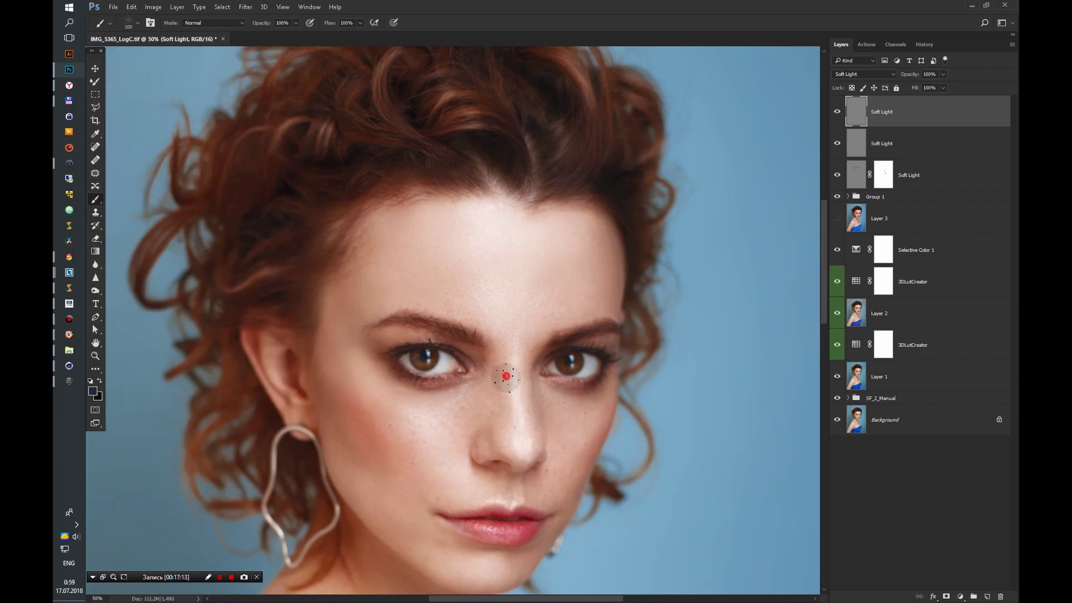
pyautogui.click(583, 417)
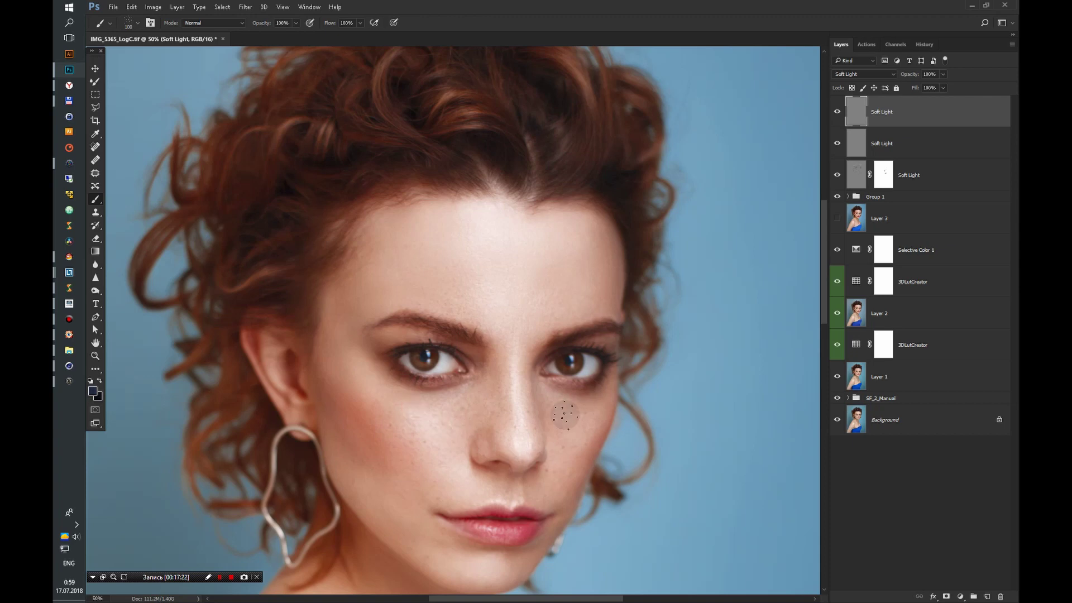
# Step: Blur the new freckles with a 3.7 px Gaussian Blur
pyautogui.click(512, 354)
pyautogui.click(246, 6)
pyautogui.click(206, 162)
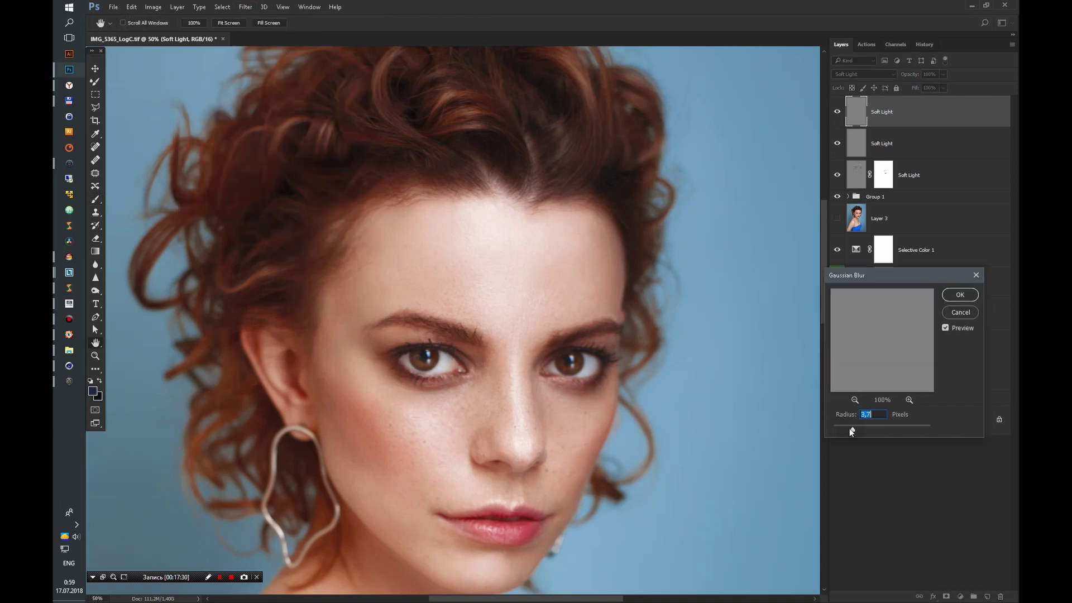
pyautogui.click(960, 294)
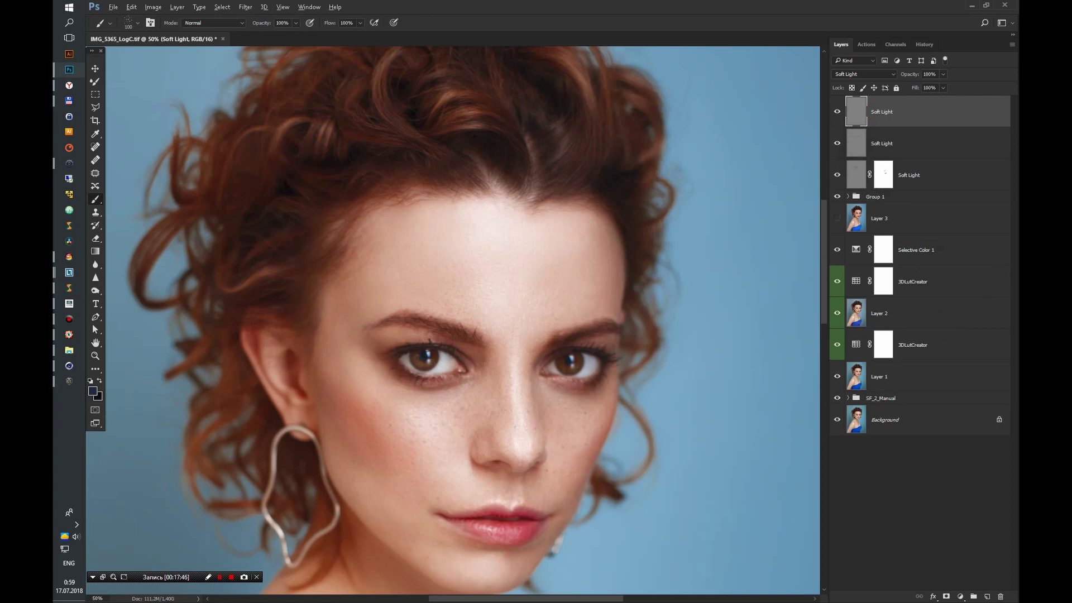
# Step: Stamp visible layers, group the Sharp and Sharp Tuning layers, and duplicate the group twice
pyautogui.hotkey('ctrl', 'shift', 'alt', 'e')
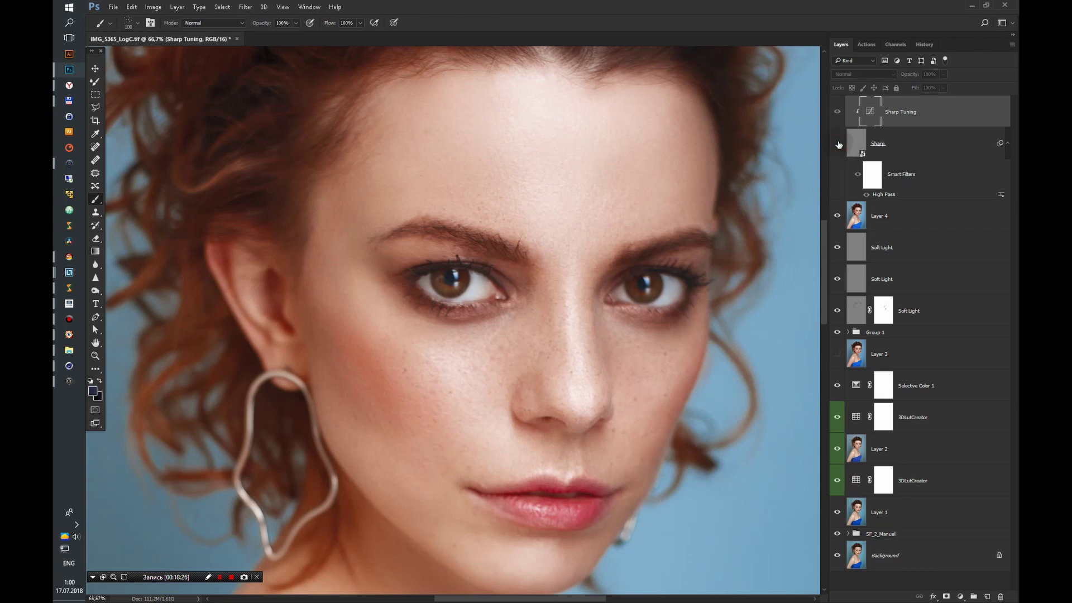
pyautogui.click(940, 143)
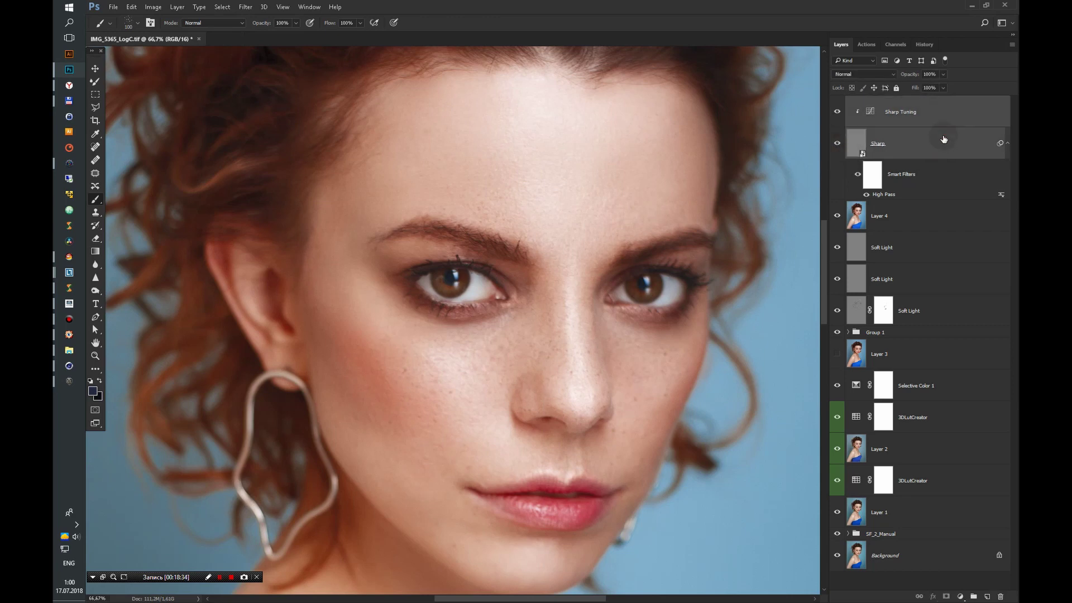
pyautogui.hotkey('ctrl', 'g')
pyautogui.hotkey('ctrl', 'j')
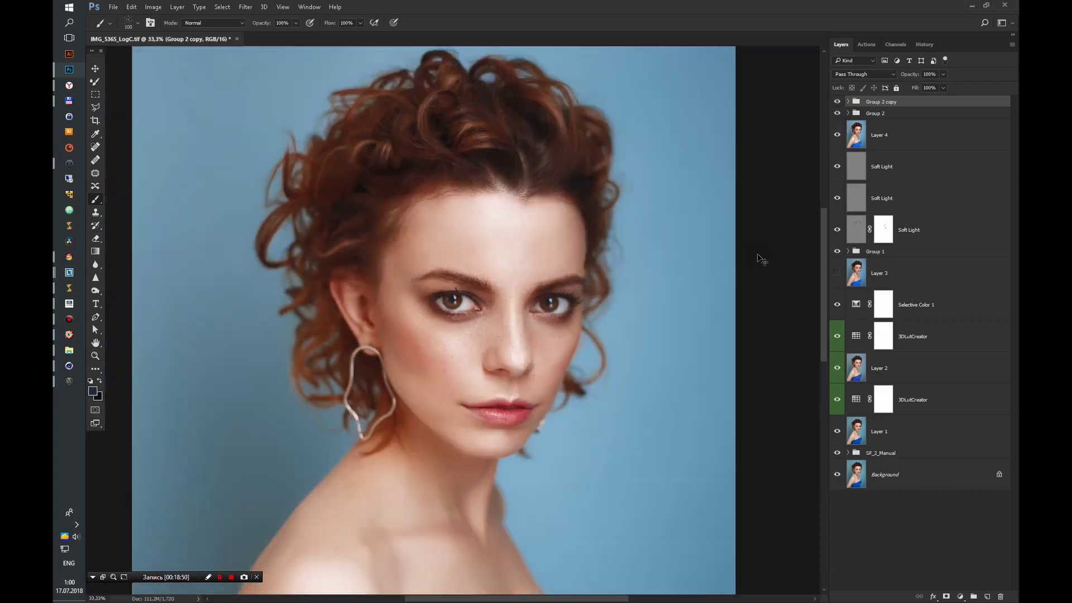
pyautogui.hotkey('ctrl', 'j')
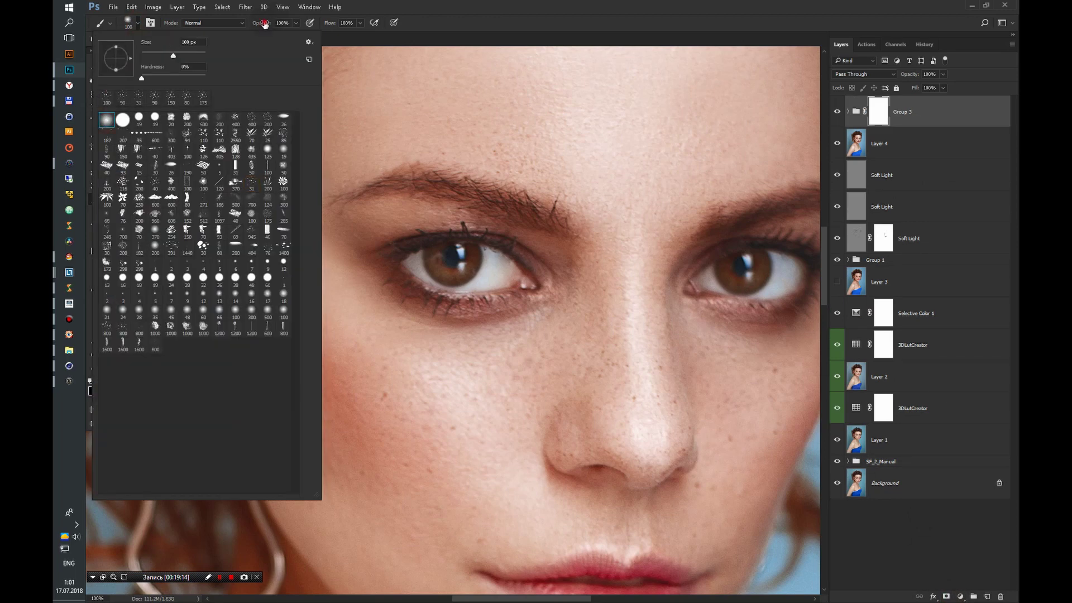
# Step: Zoom out and paint the group mask to remove sharpening from the shoulder
pyautogui.press(']')
pyautogui.press(']')
pyautogui.press(']')
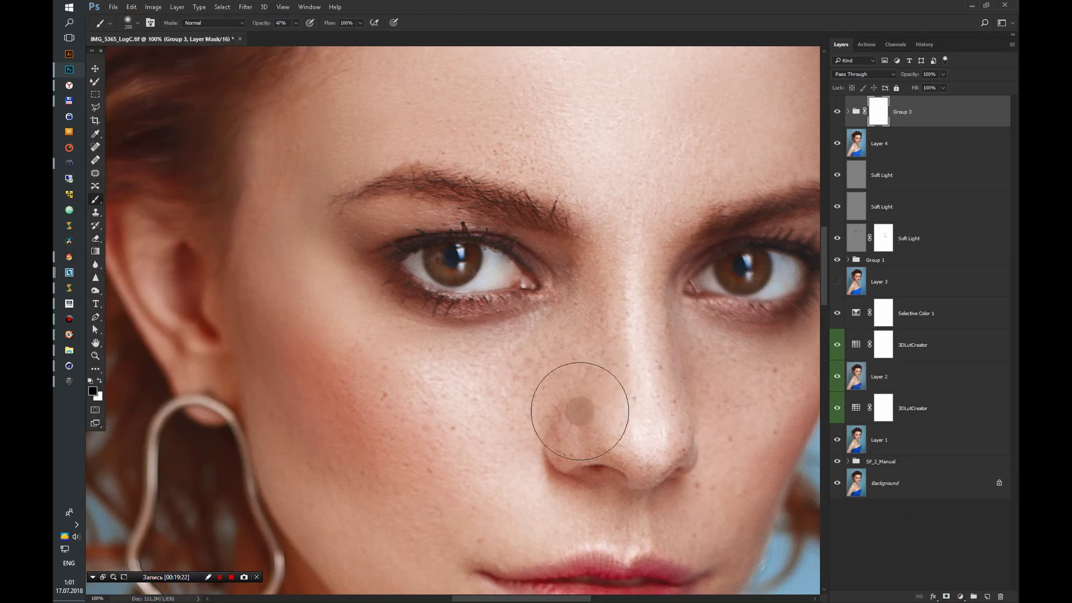
pyautogui.hotkey('ctrl', '-')
pyautogui.hotkey('ctrl', '-')
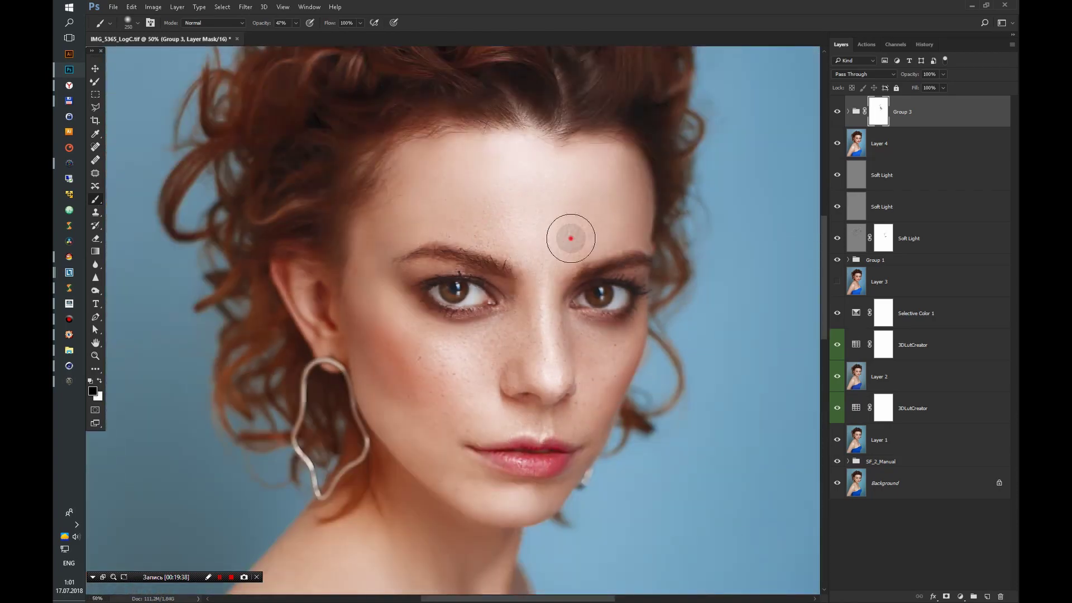
pyautogui.hotkey('ctrl', '-')
pyautogui.hotkey('ctrl', '-')
pyautogui.scroll(-2, 391, 363)
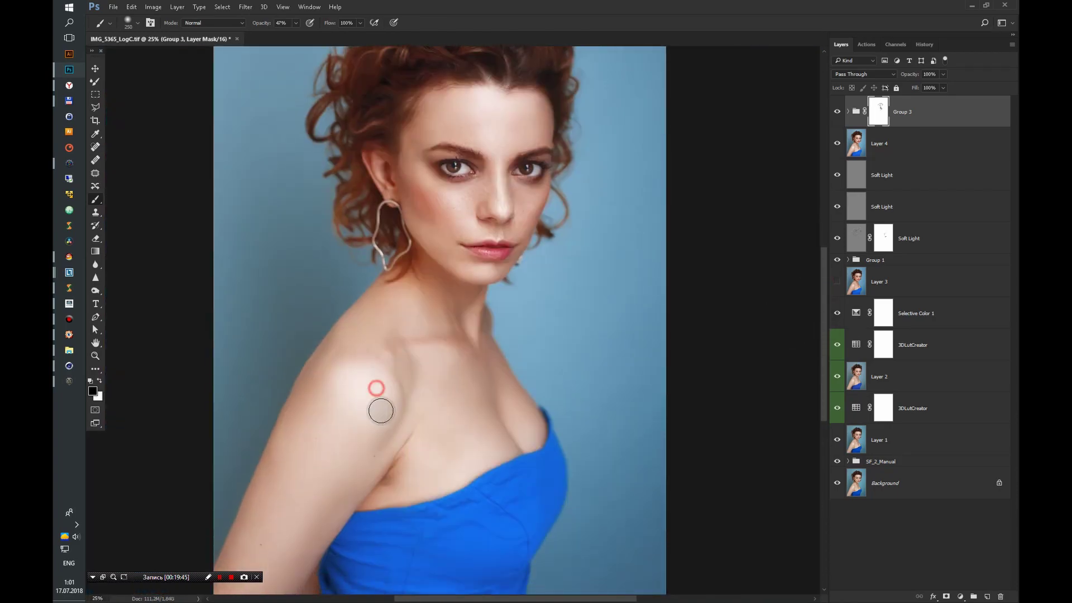
pyautogui.press(']')
pyautogui.press(']')
pyautogui.press(']')
pyautogui.moveTo(413, 388); pyautogui.dragTo(311, 505)
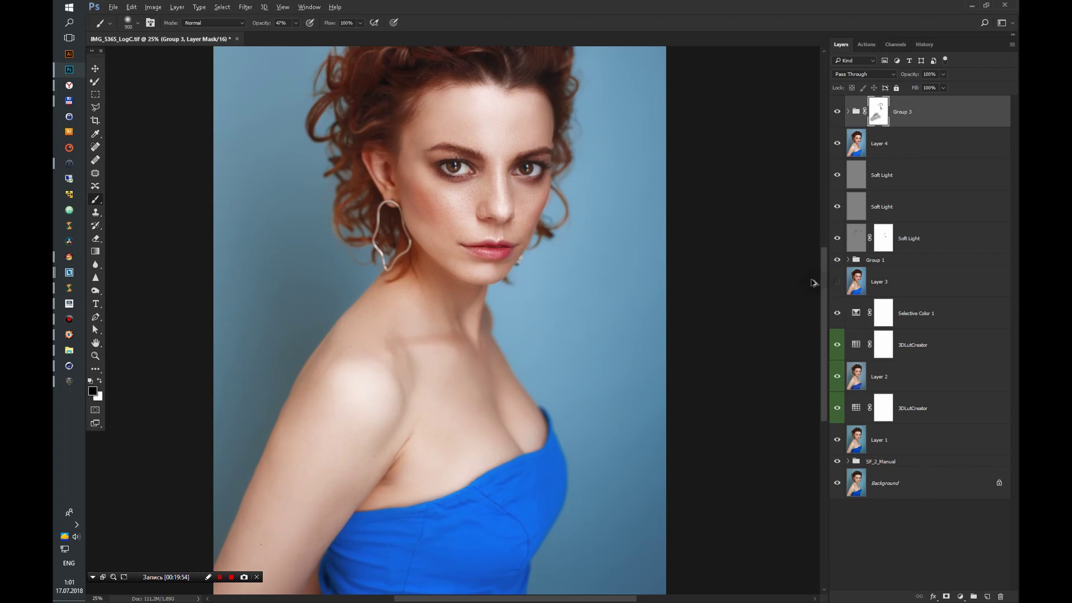
# Step: Liquify the underarm and dress edge with a 300–400 Forward Warp brush
pyautogui.click(246, 6)
pyautogui.click(268, 86)
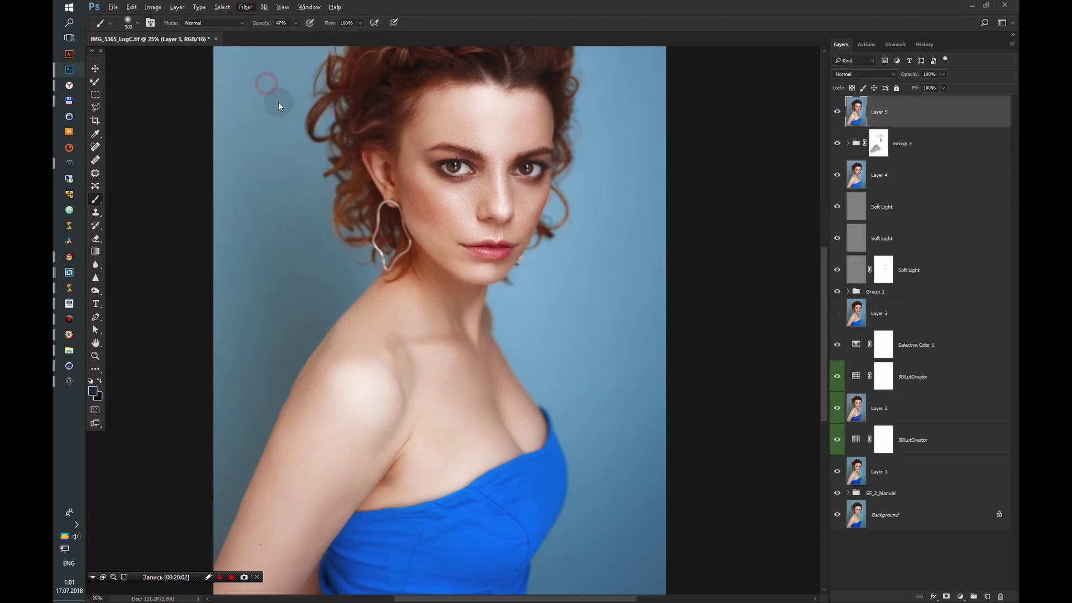
pyautogui.hotkey('ctrl', '+')
pyautogui.press('[')
pyautogui.press('[')
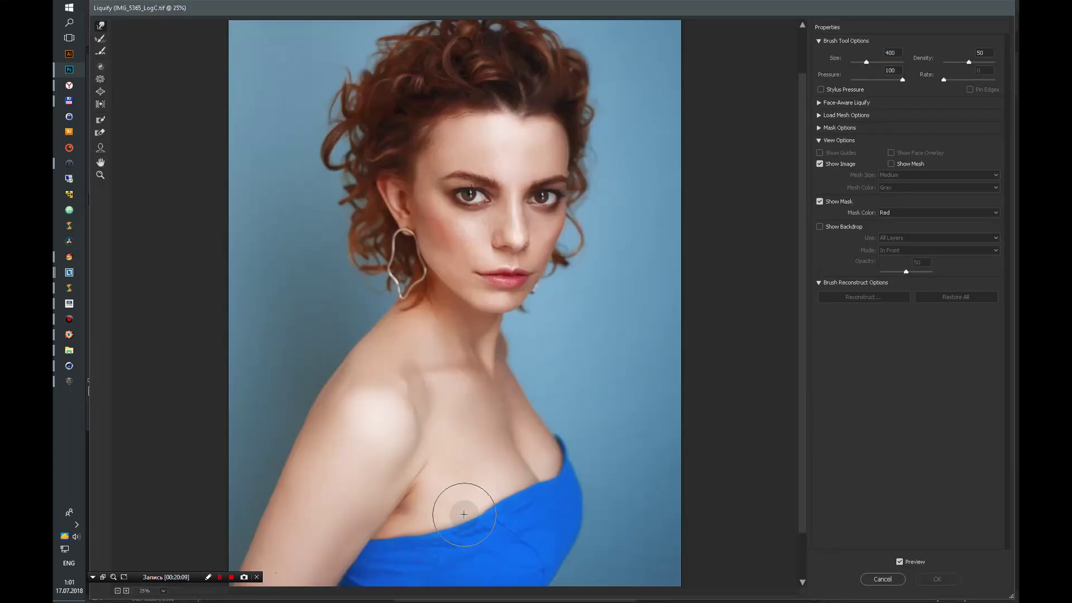
pyautogui.moveTo(447, 520); pyautogui.dragTo(473, 510)
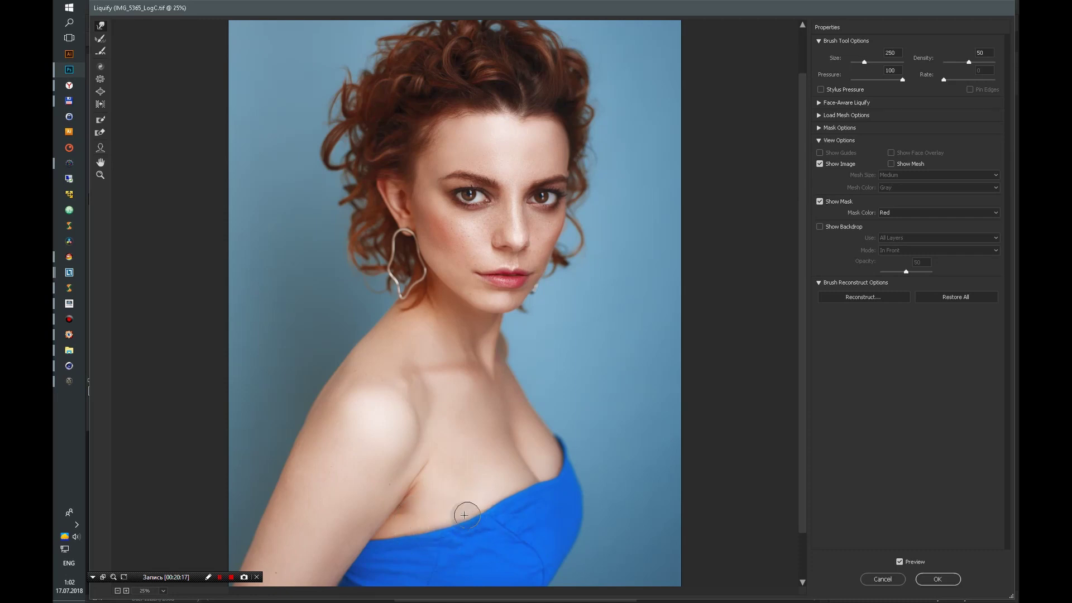
pyautogui.press(']')
pyautogui.press(']')
pyautogui.press(']')
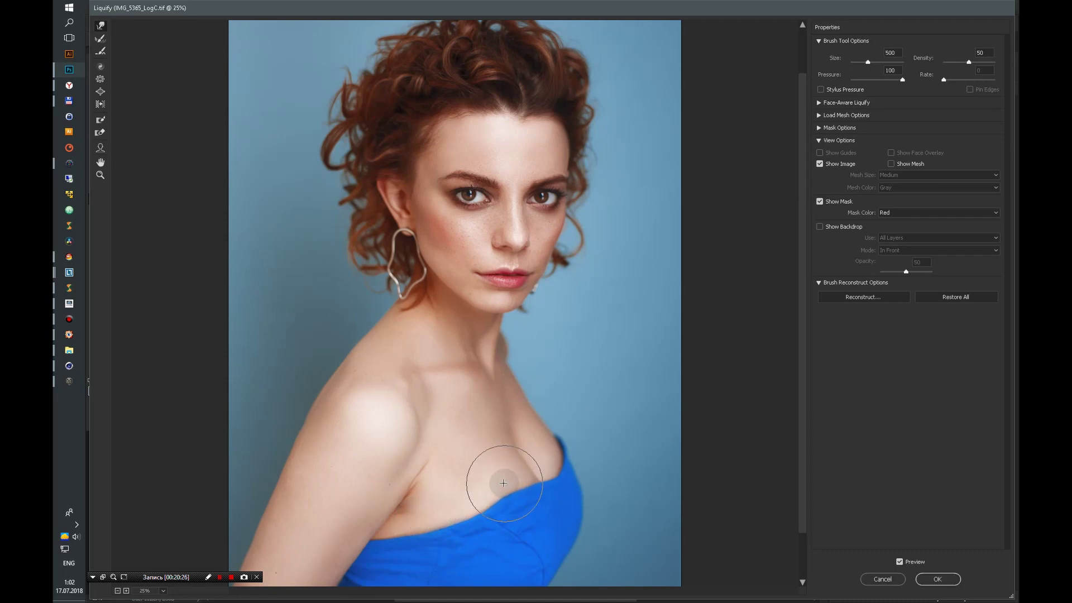
pyautogui.press('[')
pyautogui.press('[')
pyautogui.press('[')
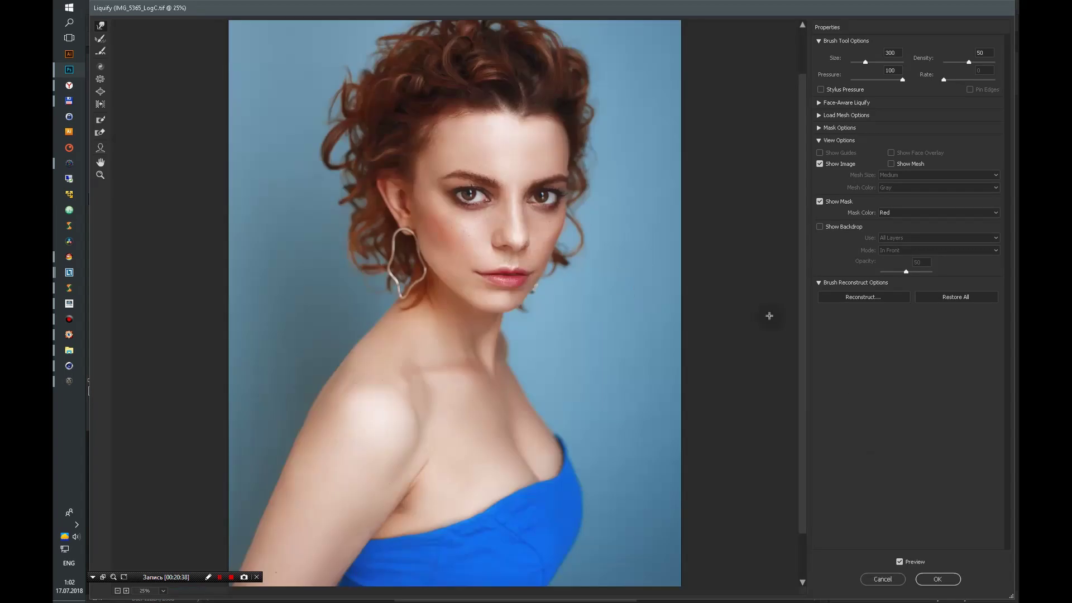
pyautogui.click(940, 579)
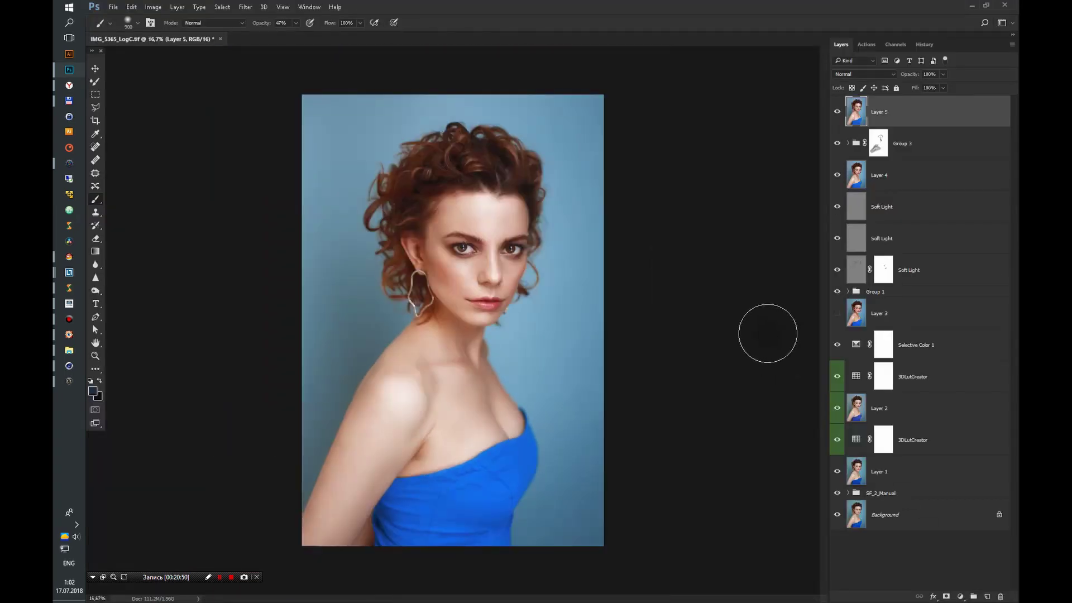
# Step: Add a Curves layer with a shadow point near 60, lifted highlights, in Luminosity mode
pyautogui.click(961, 596)
pyautogui.click(949, 444)
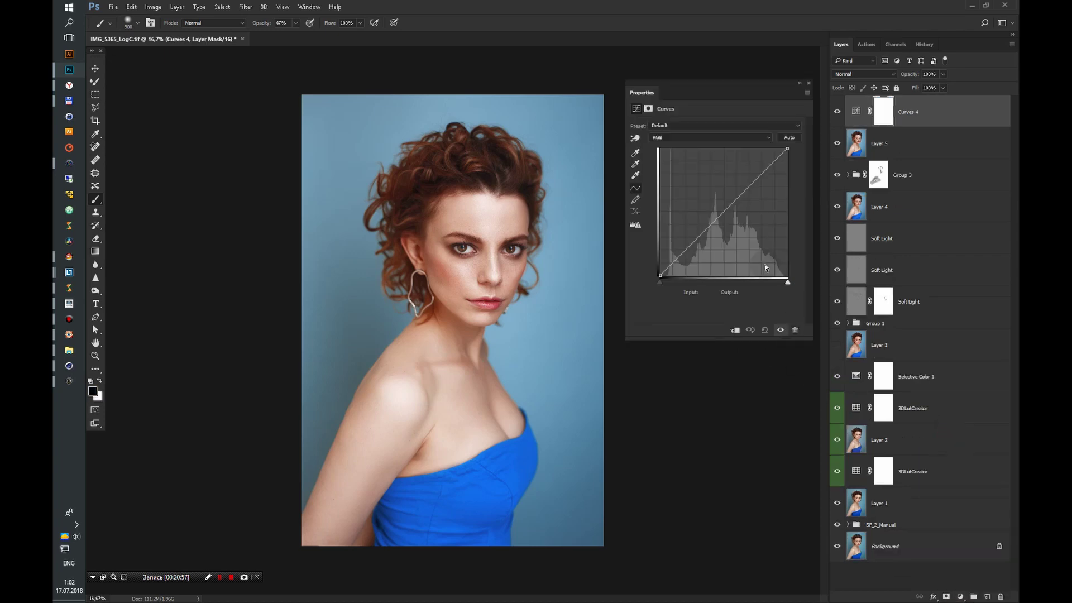
pyautogui.click(725, 213)
pyautogui.click(690, 240)
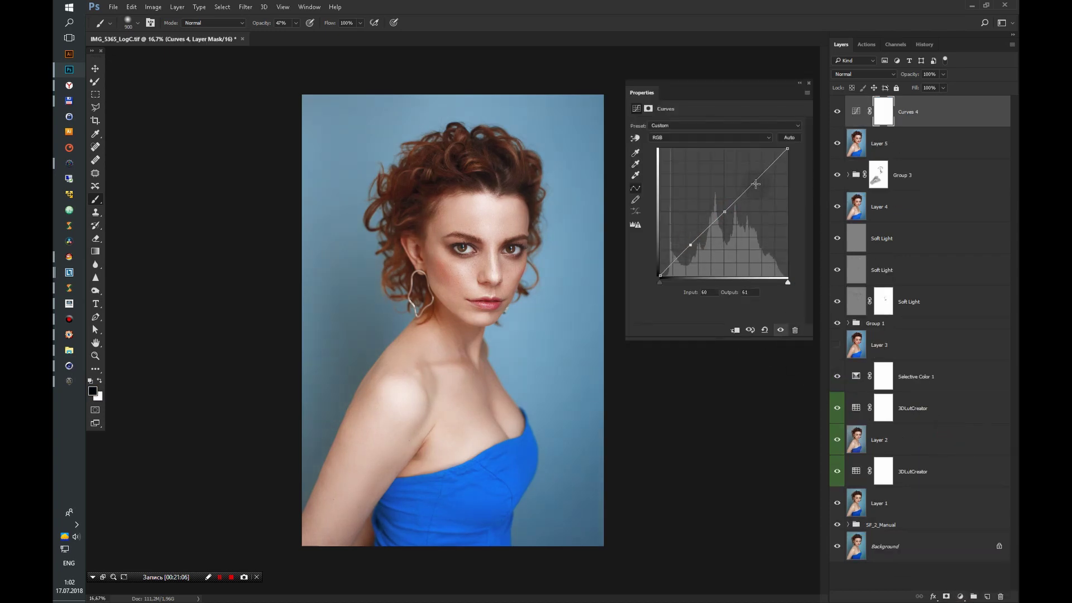
pyautogui.moveTo(756, 184); pyautogui.dragTo(750, 182)
pyautogui.click(761, 125)
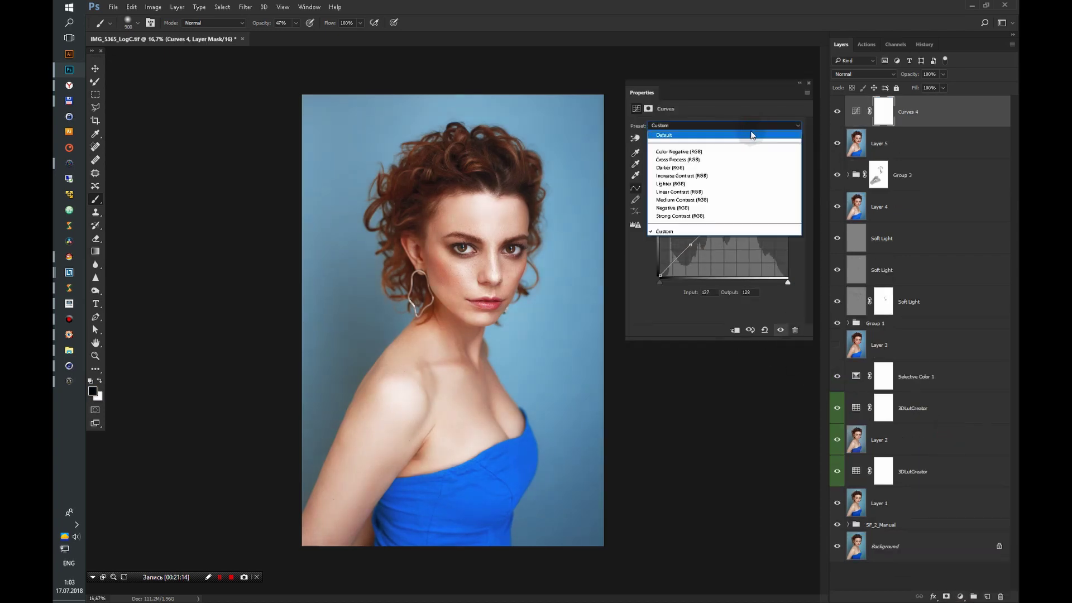
pyautogui.click(888, 74)
pyautogui.click(860, 271)
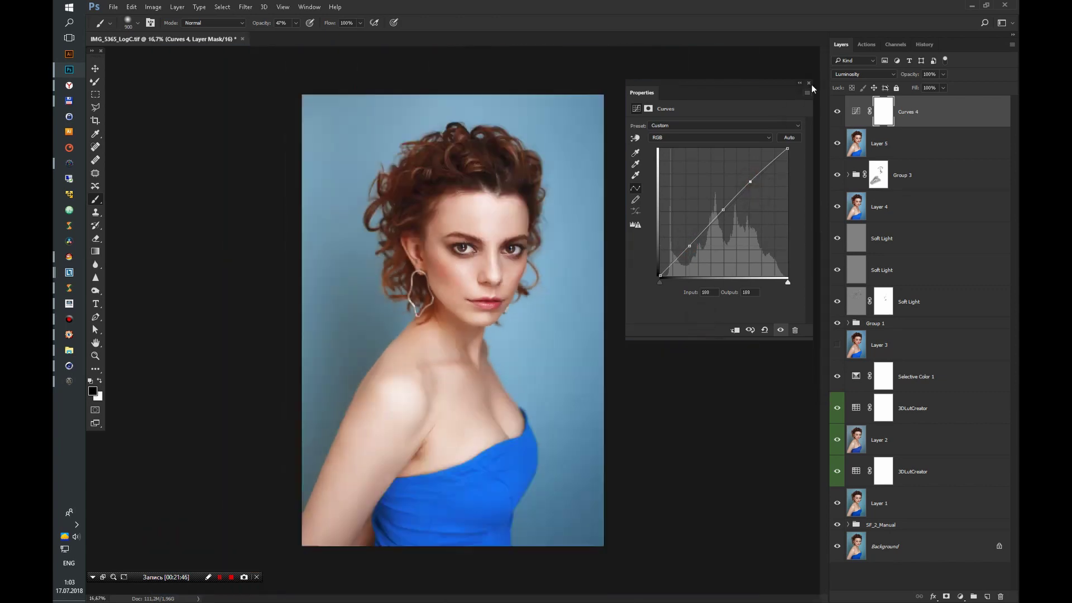
pyautogui.click(695, 292)
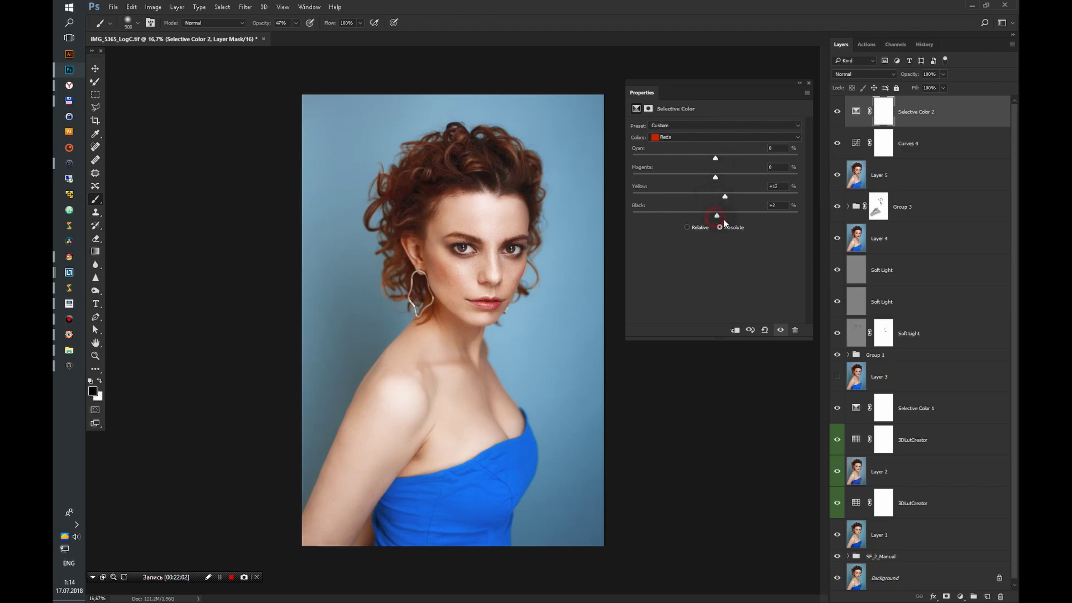
# Step: Split the Selective Color 2 Blend If slider to soften its falloff
pyautogui.doubleClick(1008, 113)
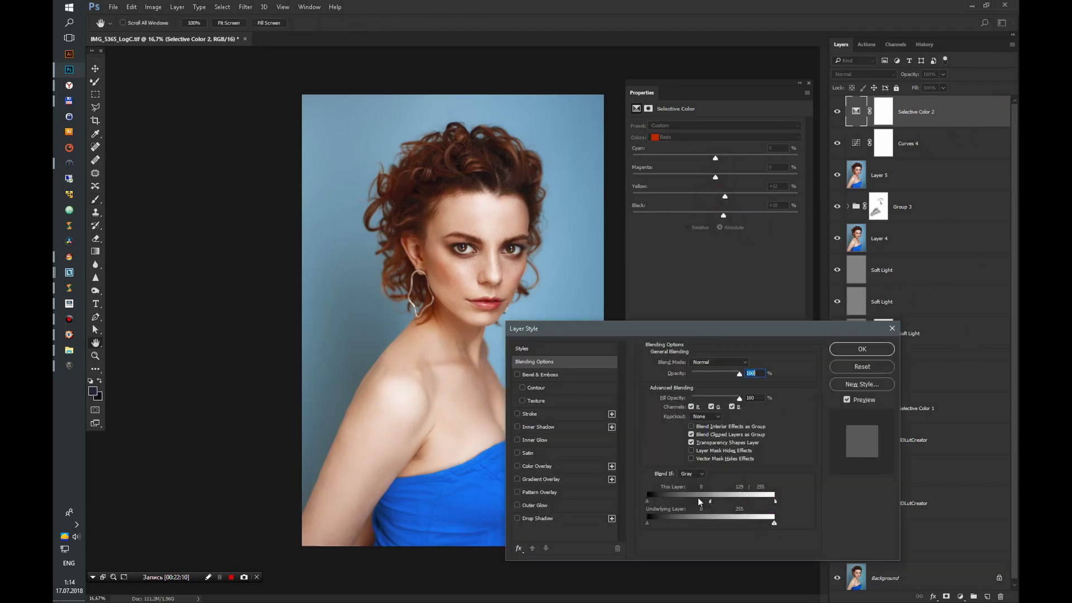
pyautogui.moveTo(698, 500); pyautogui.dragTo(675, 501)
pyautogui.press('Return')
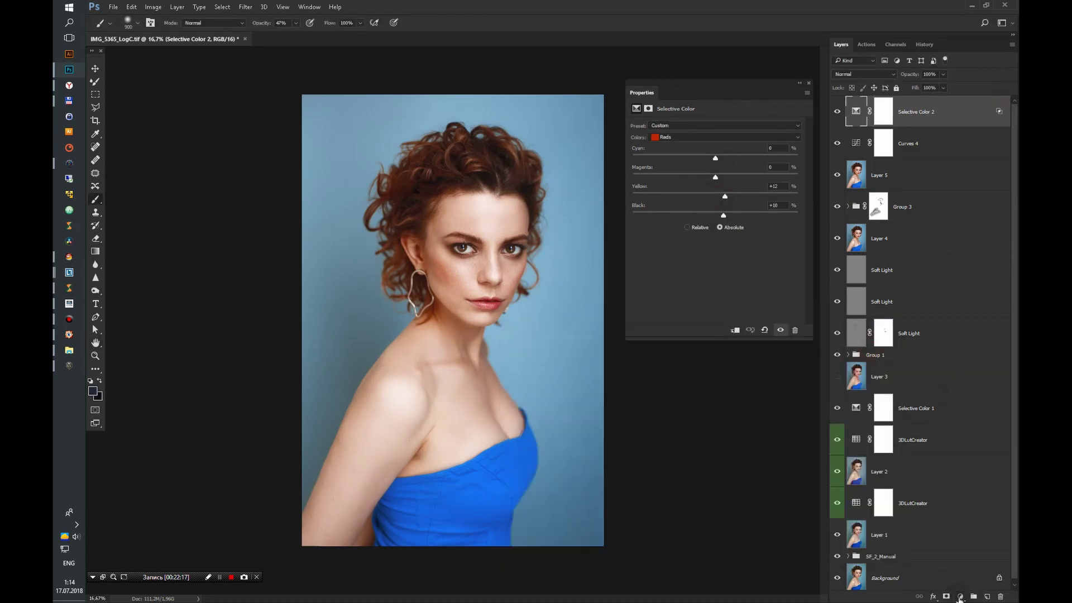
# Step: Group all layers and flatten the image, discarding hidden layers
pyautogui.hotkey('ctrl', 'alt', 'a')
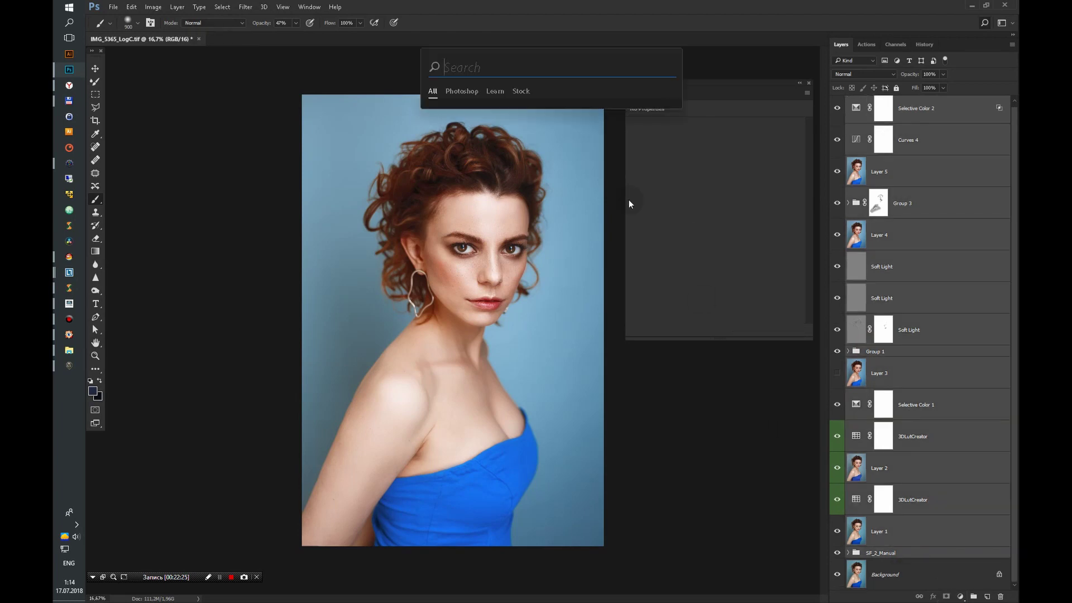
pyautogui.hotkey('ctrl', 'g')
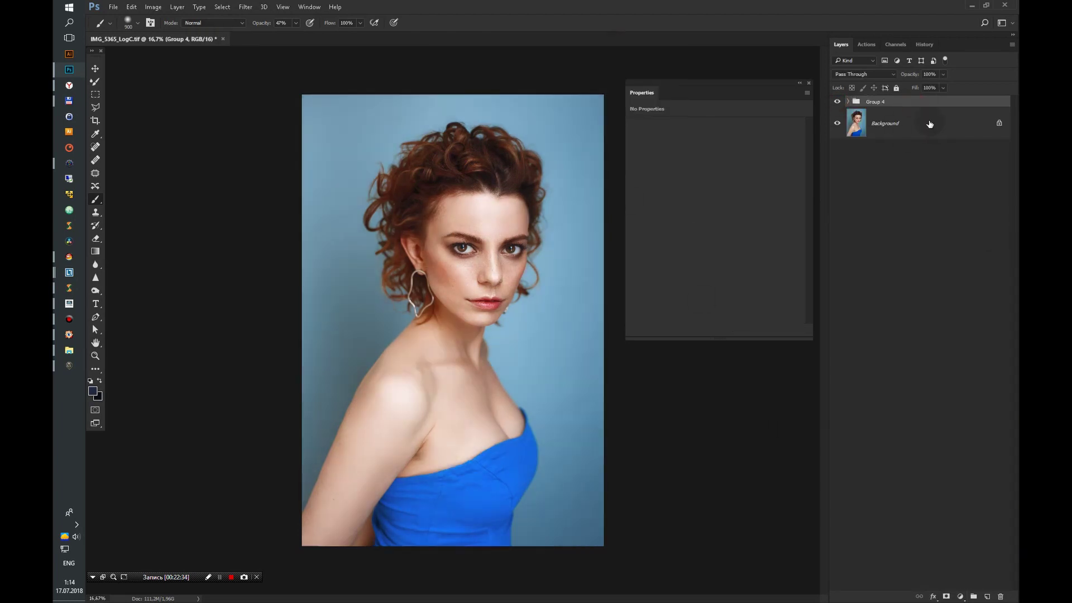
pyautogui.click(182, 7)
pyautogui.click(216, 378)
pyautogui.click(523, 227)
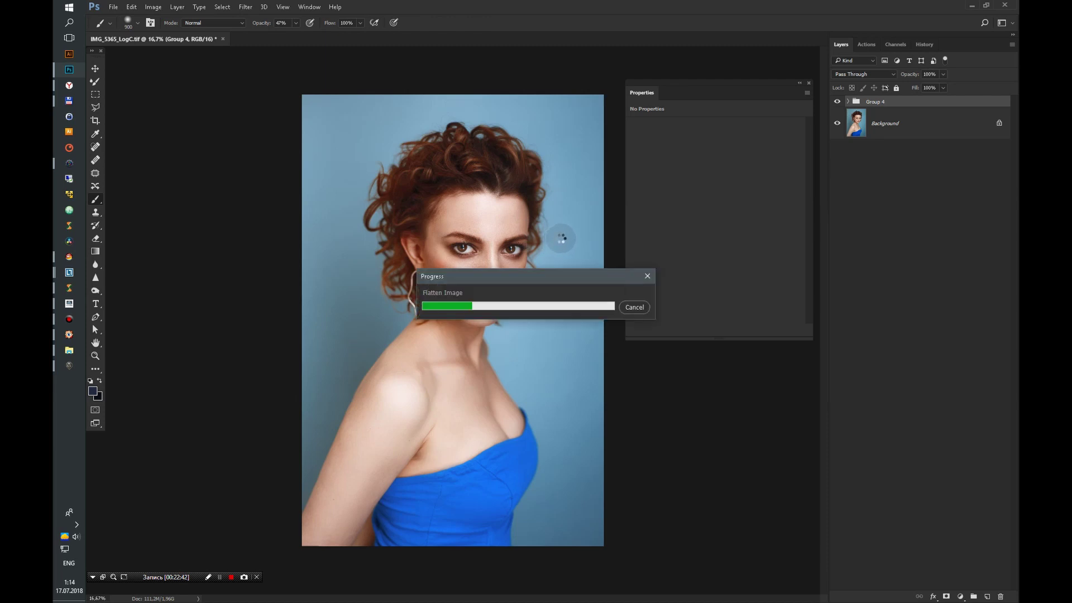
pyautogui.click(153, 7)
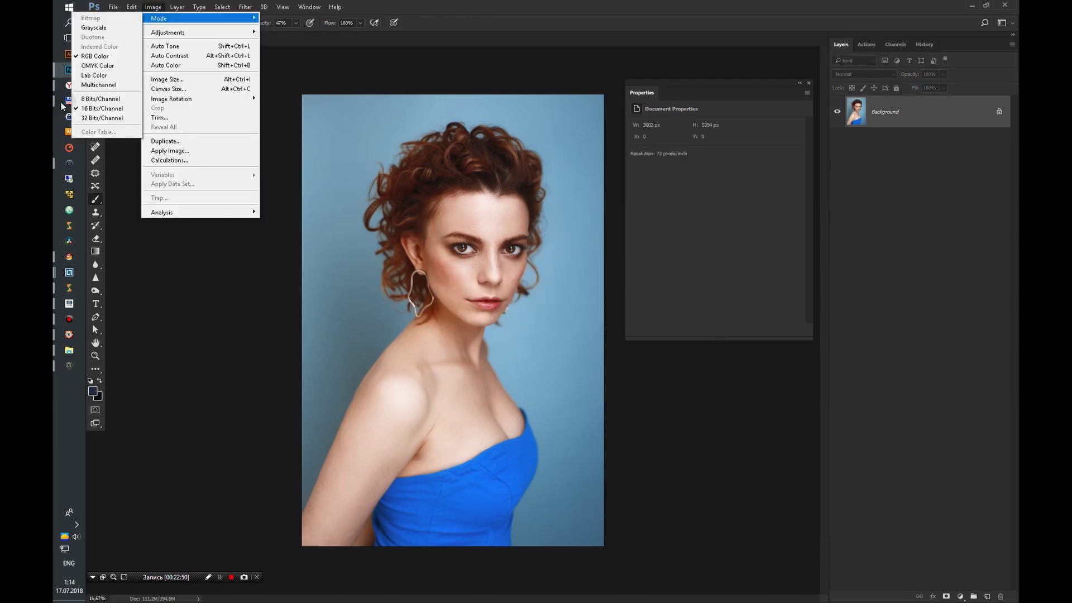
# Step: Convert to Lab and add Curves pulling the a and b channel endpoints inward
pyautogui.click(92, 89)
pyautogui.click(960, 596)
pyautogui.click(944, 444)
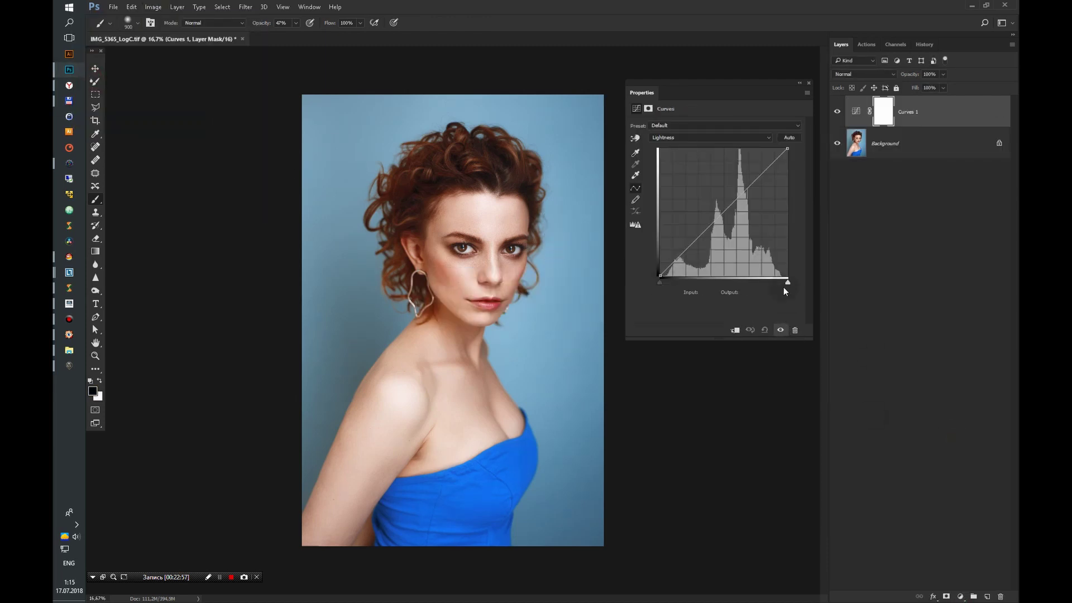
pyautogui.click(720, 137)
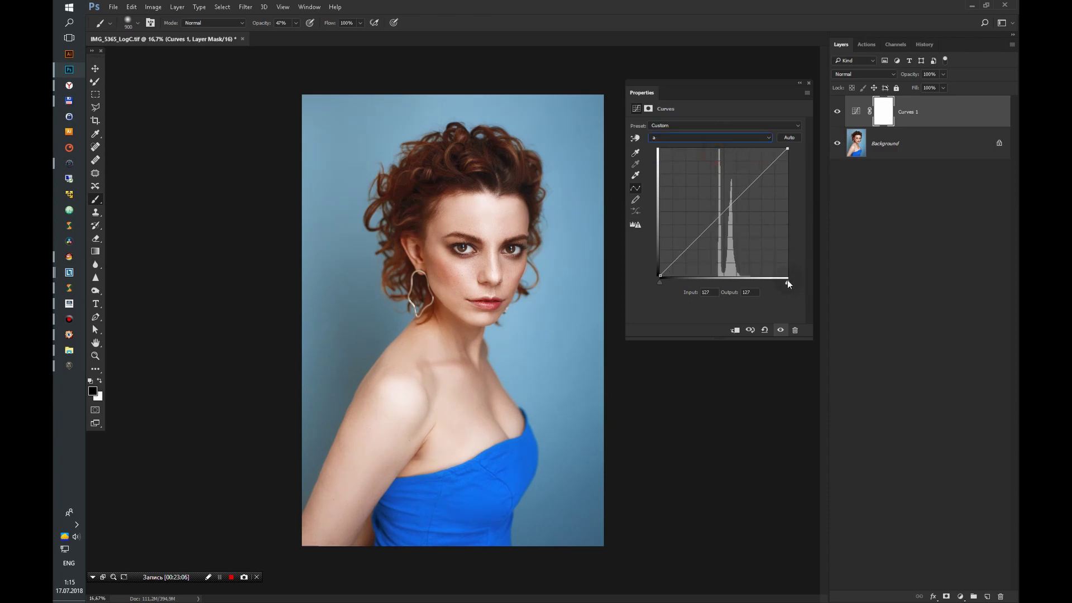
pyautogui.moveTo(788, 281); pyautogui.dragTo(775, 282)
pyautogui.moveTo(660, 282); pyautogui.dragTo(674, 282)
pyautogui.click(691, 139)
pyautogui.click(690, 158)
pyautogui.moveTo(786, 283); pyautogui.dragTo(775, 283)
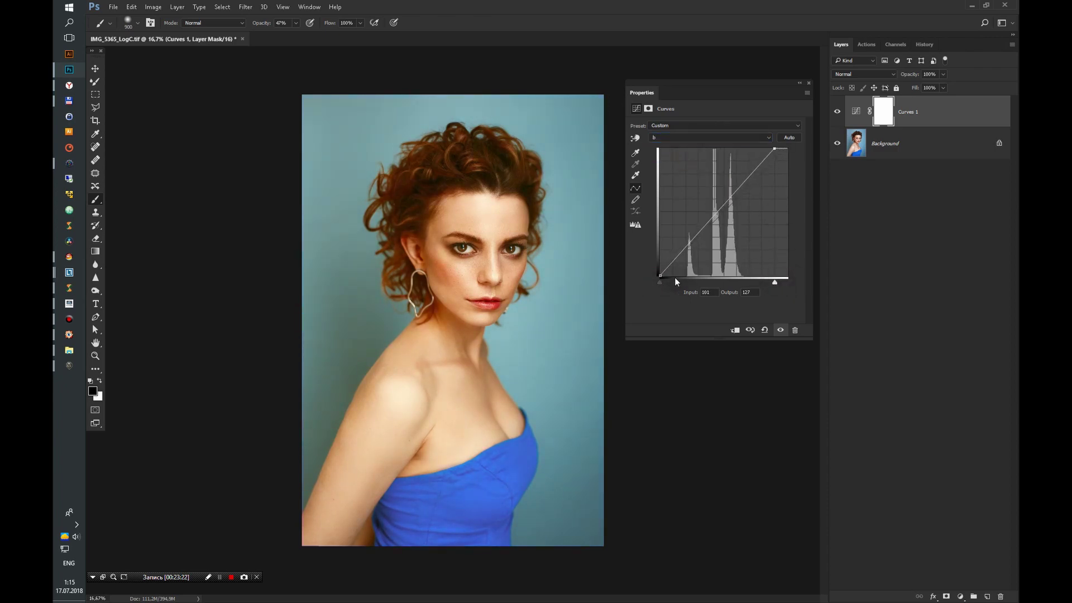
pyautogui.moveTo(660, 282); pyautogui.dragTo(673, 284)
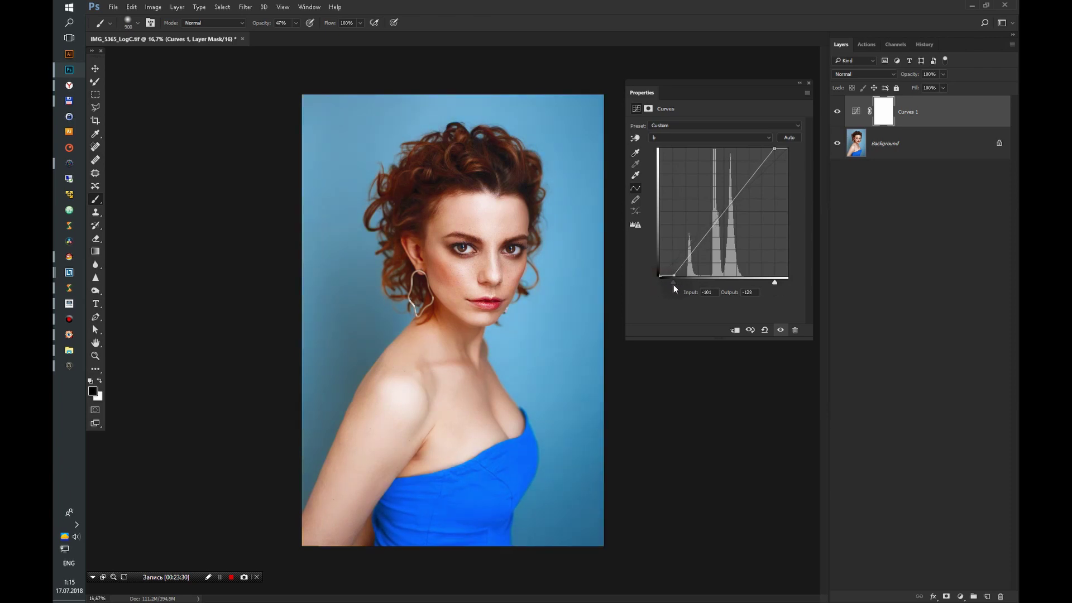
# Step: Feather the Curves 1 Blend If range by splitting its slider
pyautogui.doubleClick(950, 111)
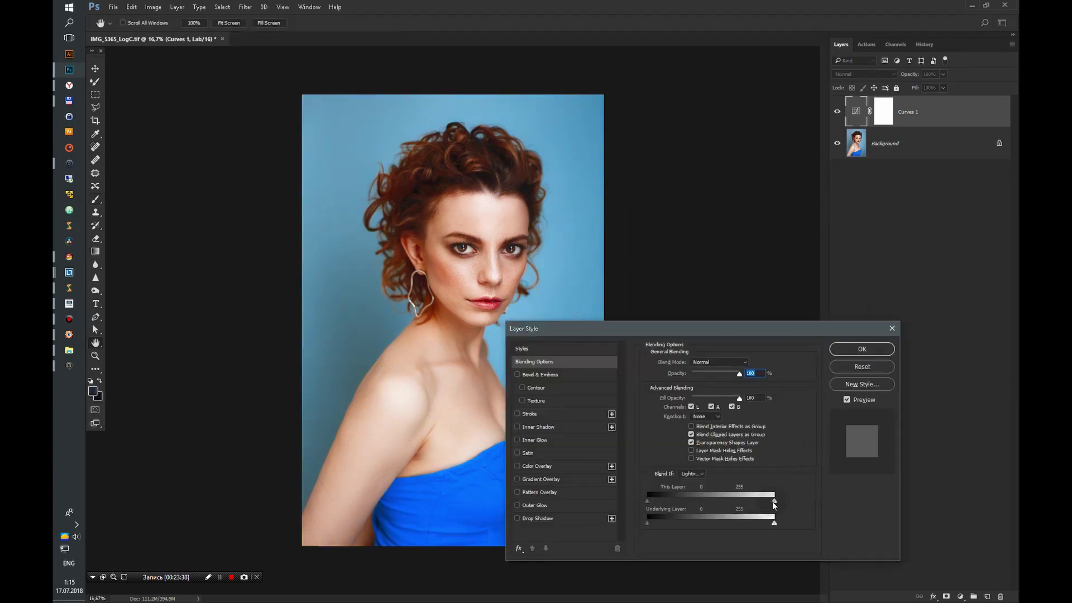
pyautogui.moveTo(775, 523); pyautogui.dragTo(677, 523)
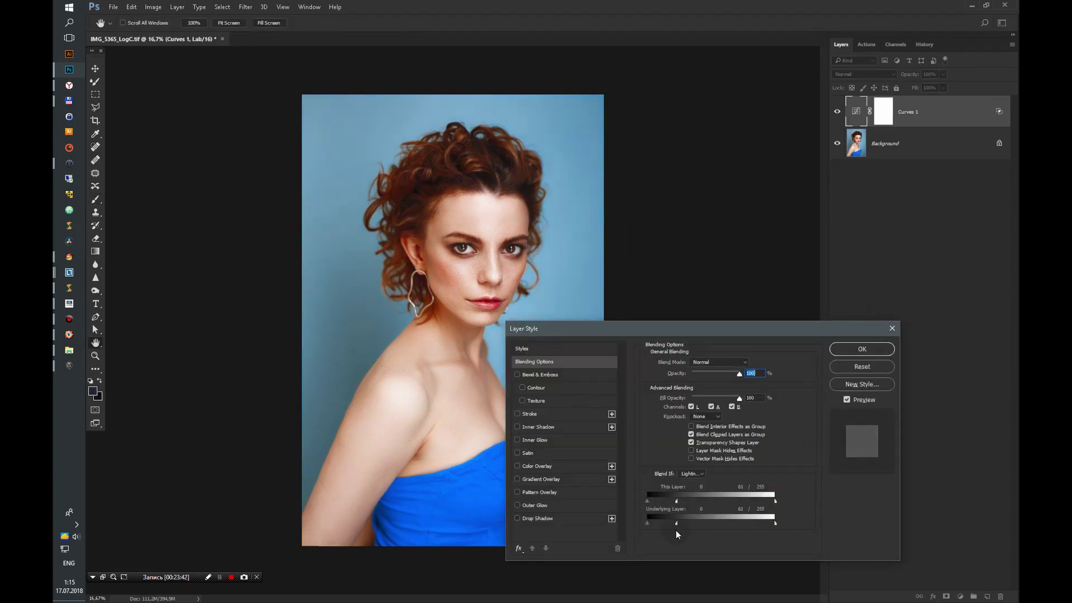
pyautogui.click(844, 356)
# Step: Mask the colour shift off the hair edges in black, then flatten the image
pyautogui.click(884, 111)
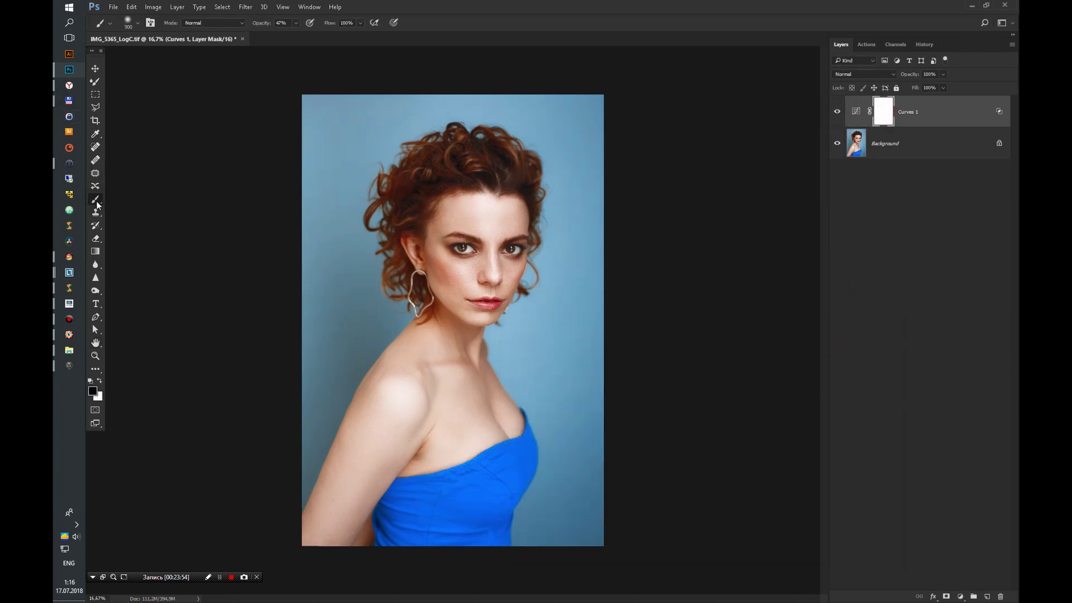
pyautogui.press('0')
pyautogui.moveTo(425, 541); pyautogui.dragTo(498, 487)
pyautogui.moveTo(530, 277)
pyautogui.mouseDown()
pyautogui.moveTo(598, 162)
pyautogui.moveTo(396, 258)
pyautogui.mouseUp()
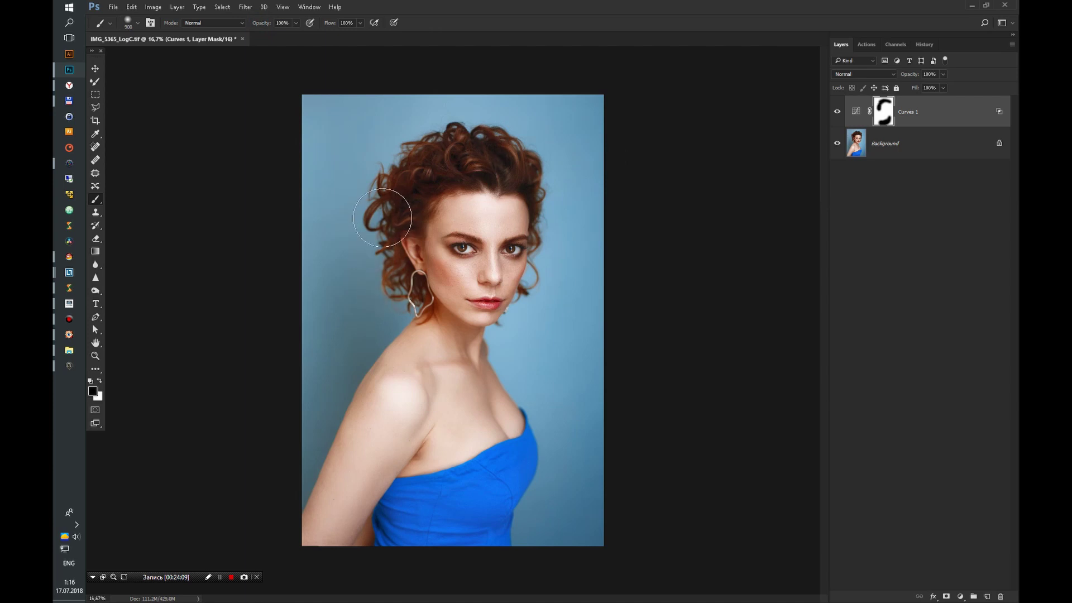
pyautogui.click(178, 7)
pyautogui.click(203, 381)
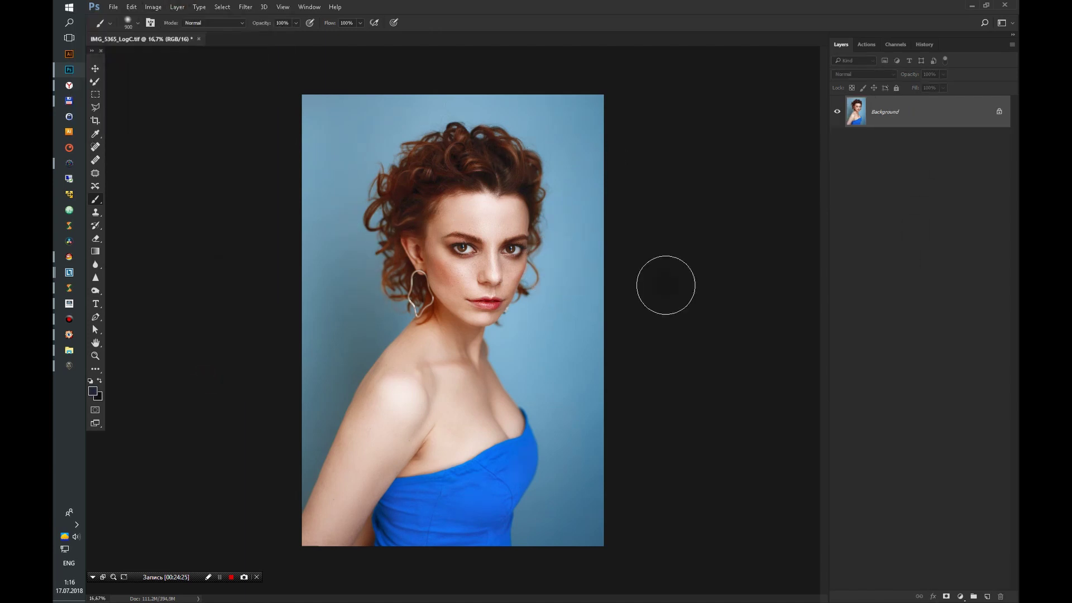
# Step: Zoom in on the face, run a script on the image, and fit it to view
pyautogui.hotkey('ctrl', '+')
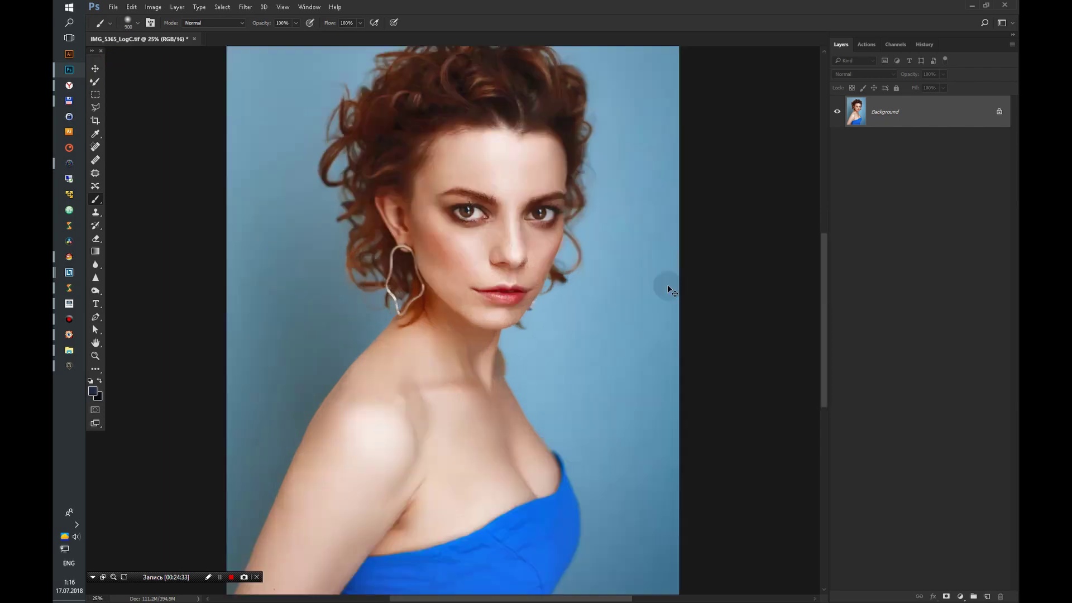
pyautogui.hotkey('ctrl', '+')
pyautogui.hotkey('ctrl', '+')
pyautogui.scroll(3, 452, 280)
pyautogui.click(113, 7)
pyautogui.click(285, 252)
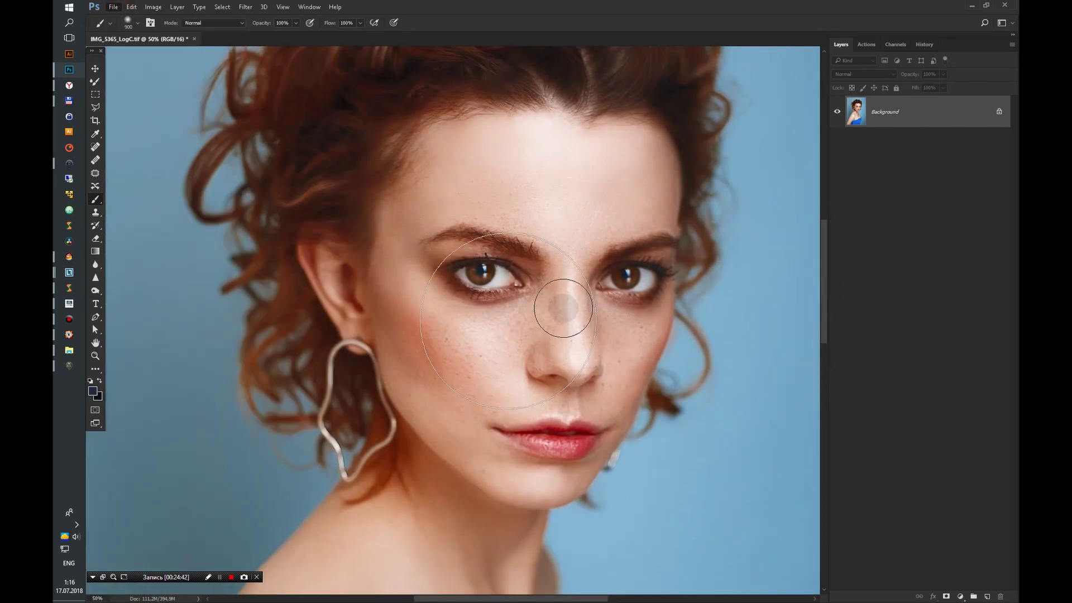
pyautogui.hotkey('ctrl', '0')
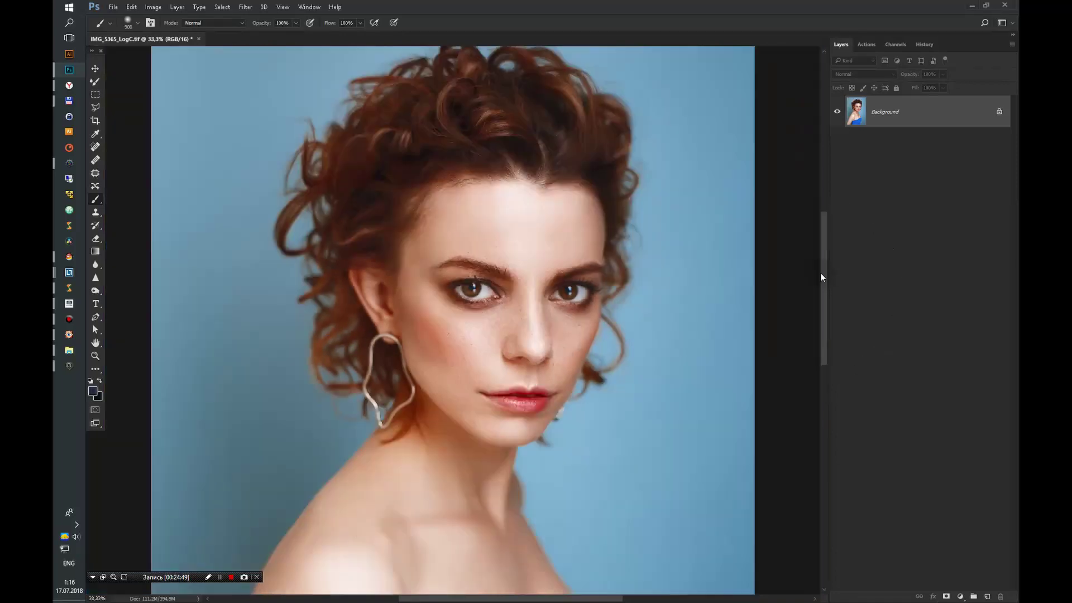
# Step: Crop to a landscape frame wider than the canvas with Content-Aware fill
pyautogui.press('c')
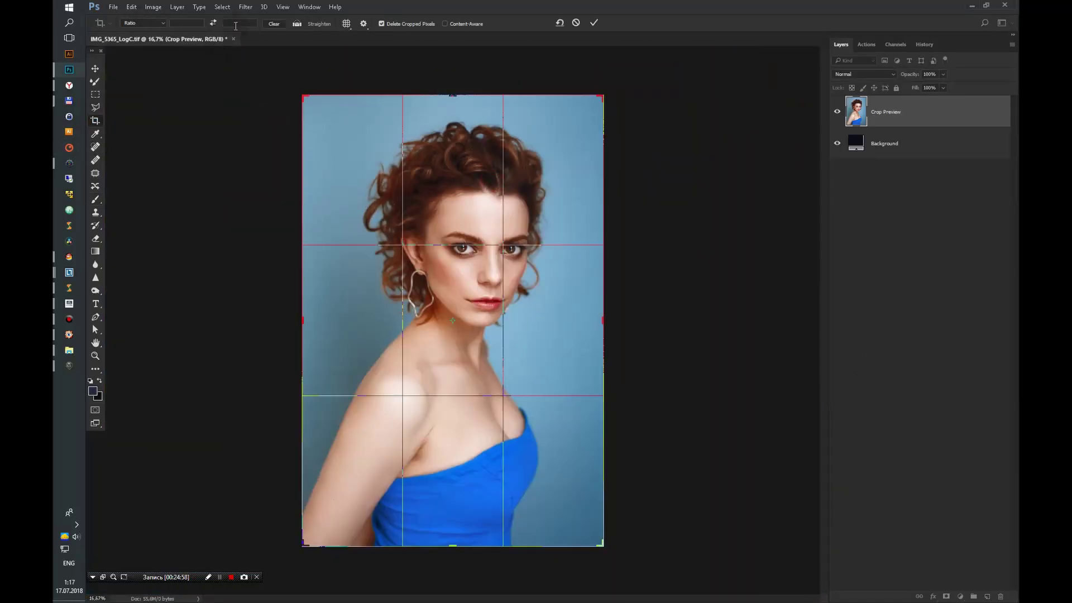
pyautogui.click(144, 23)
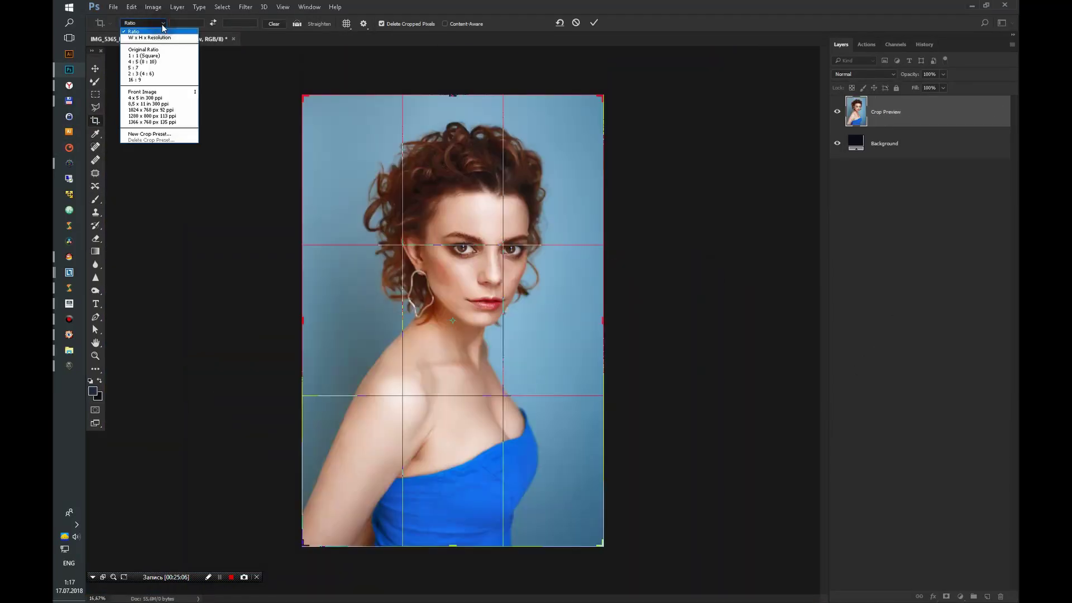
pyautogui.click(214, 25)
pyautogui.moveTo(627, 206); pyautogui.dragTo(729, 136)
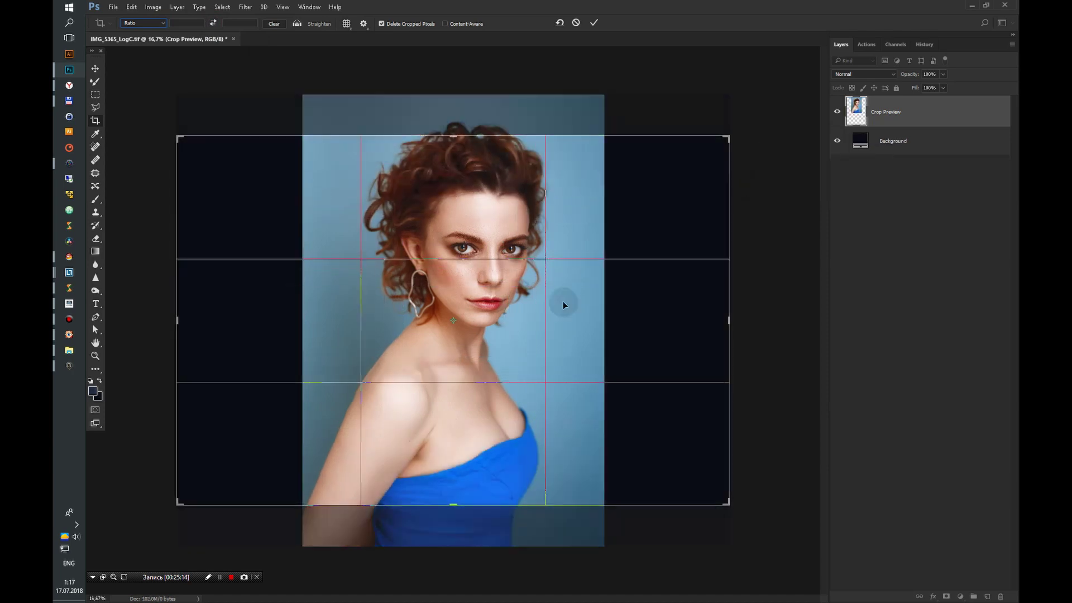
pyautogui.moveTo(508, 320)
pyautogui.mouseDown()
pyautogui.moveTo(514, 351)
pyautogui.moveTo(514, 341)
pyautogui.mouseUp()
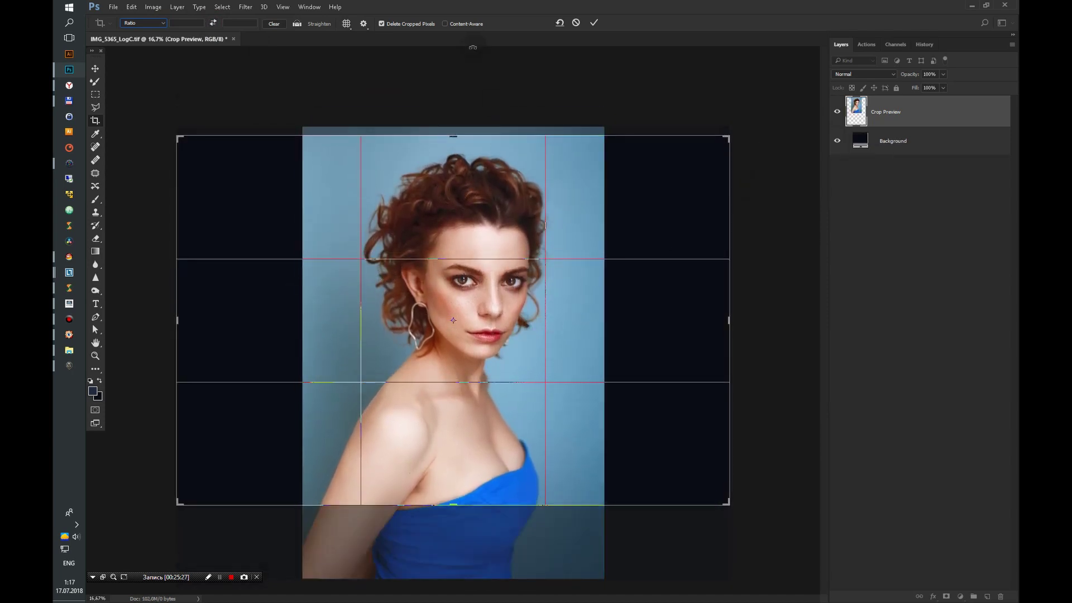
pyautogui.click(594, 25)
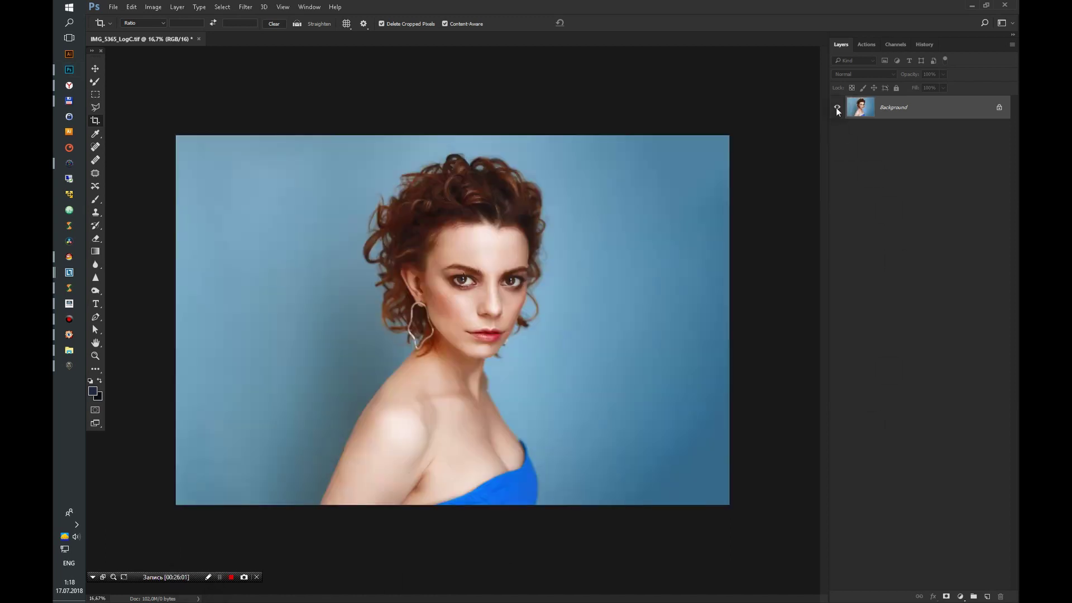
# Step: Add a Curves adjustment layer and lift the shadows with a lower curve point
pyautogui.click(961, 597)
pyautogui.click(969, 433)
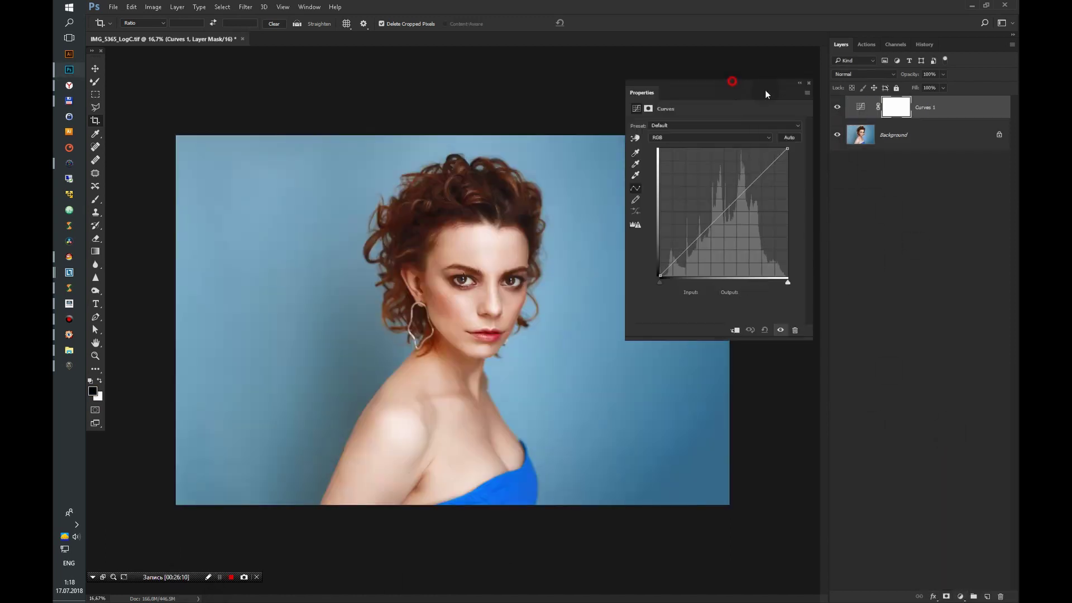
pyautogui.moveTo(670, 85); pyautogui.dragTo(795, 166)
pyautogui.click(847, 284)
pyautogui.moveTo(800, 335); pyautogui.dragTo(800, 329)
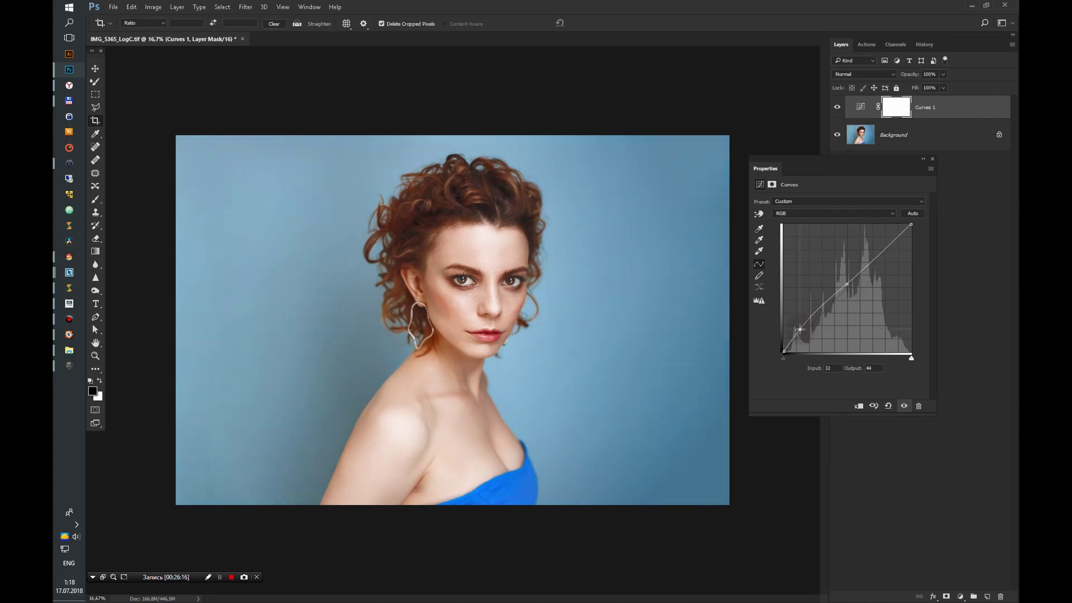
pyautogui.click(933, 160)
# Step: Fill the Curves mask with a gradient running from top-left to bottom-right
pyautogui.click(95, 252)
pyautogui.moveTo(742, 402); pyautogui.dragTo(267, 204)
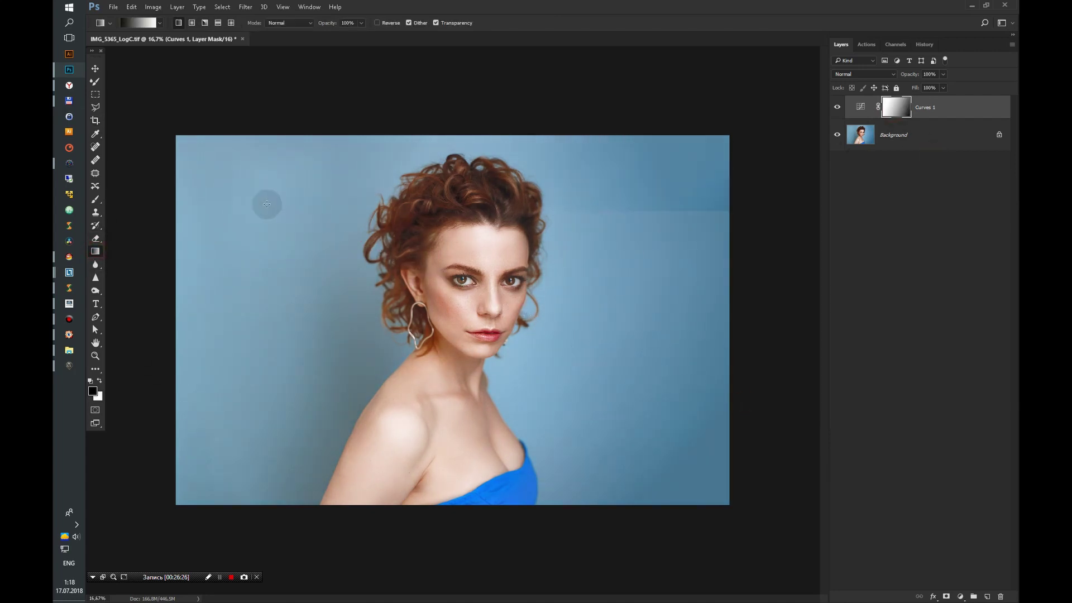
pyautogui.moveTo(180, 140); pyautogui.dragTo(772, 472)
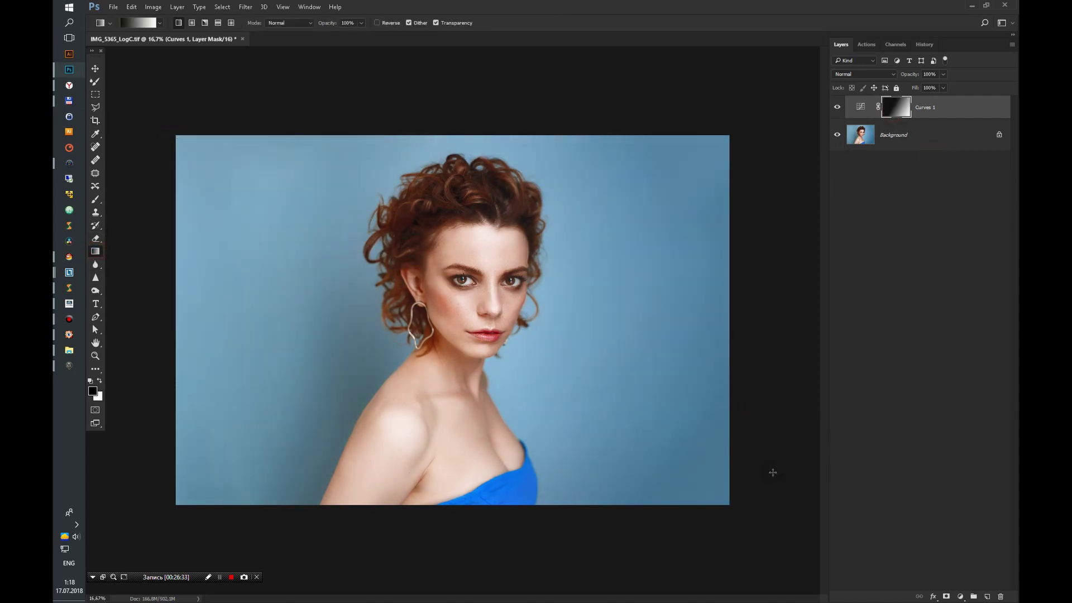